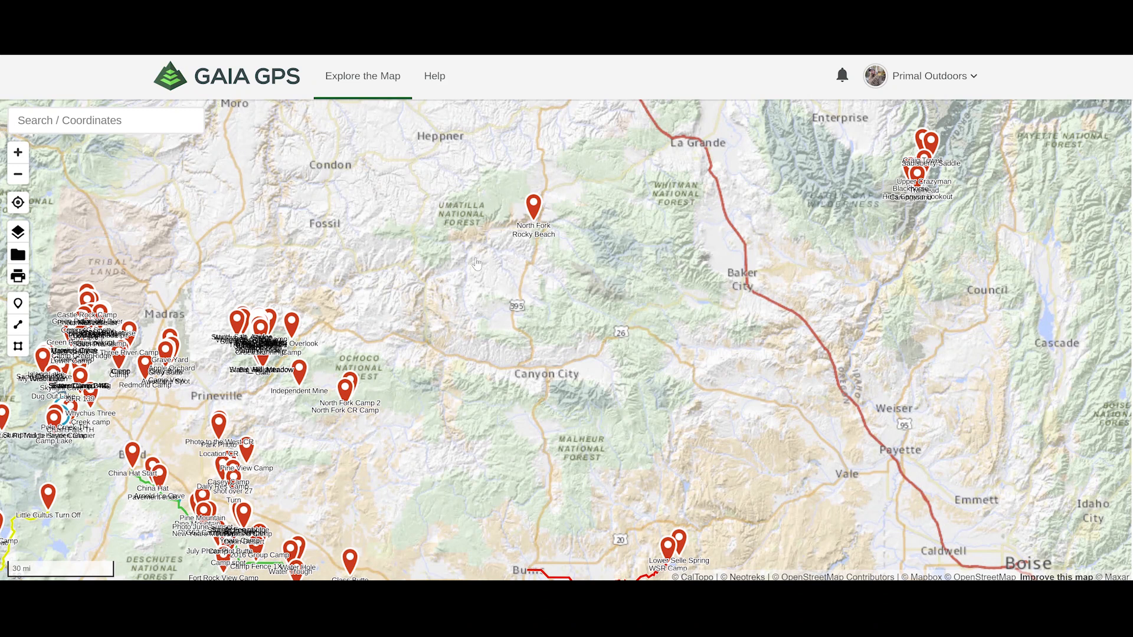
scroll(477, 264, down, 3)
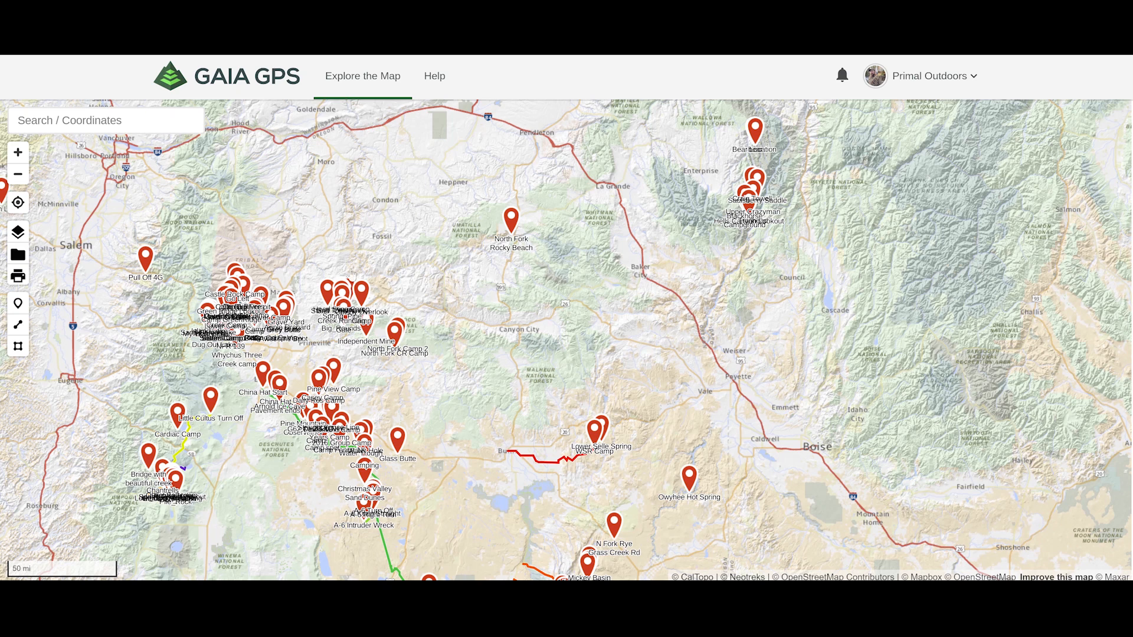
drag(426, 280, 499, 304)
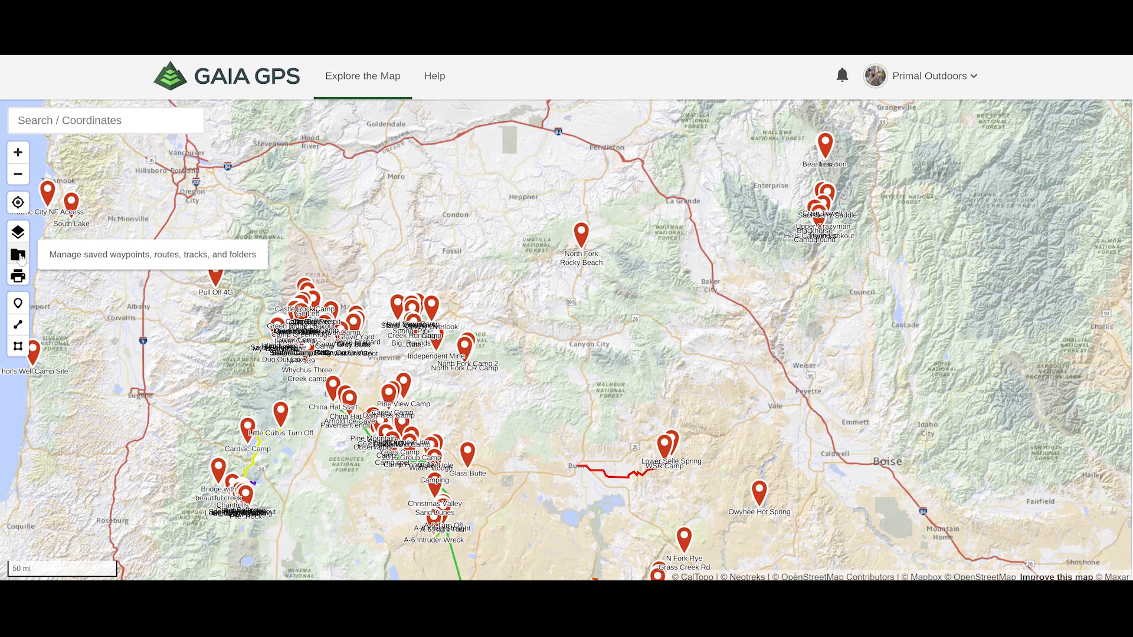
click(944, 77)
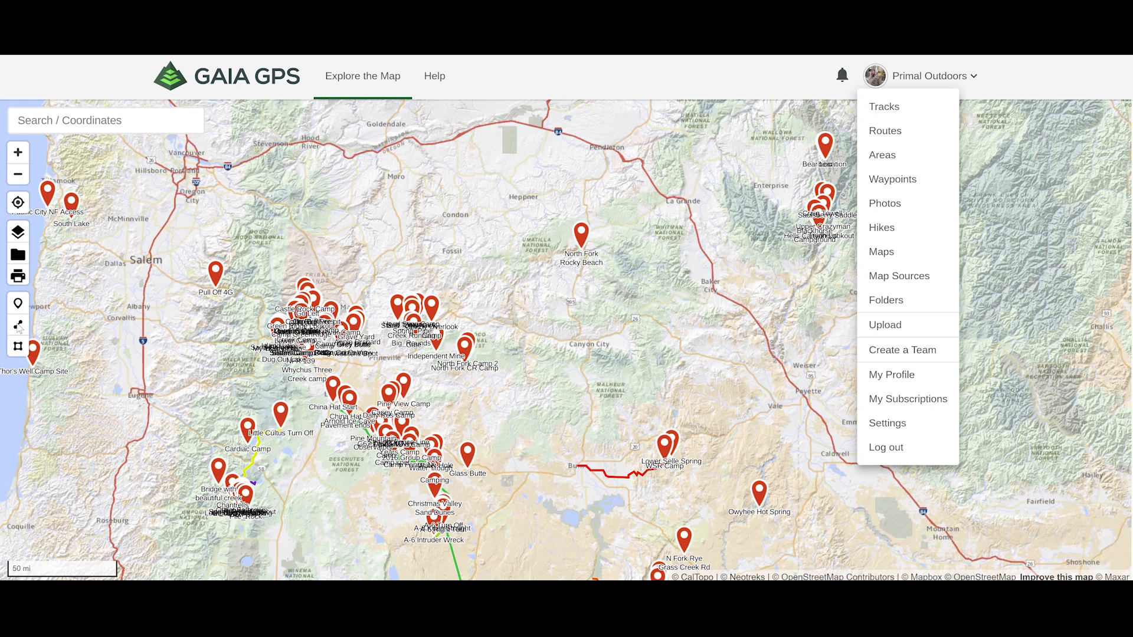
click(971, 81)
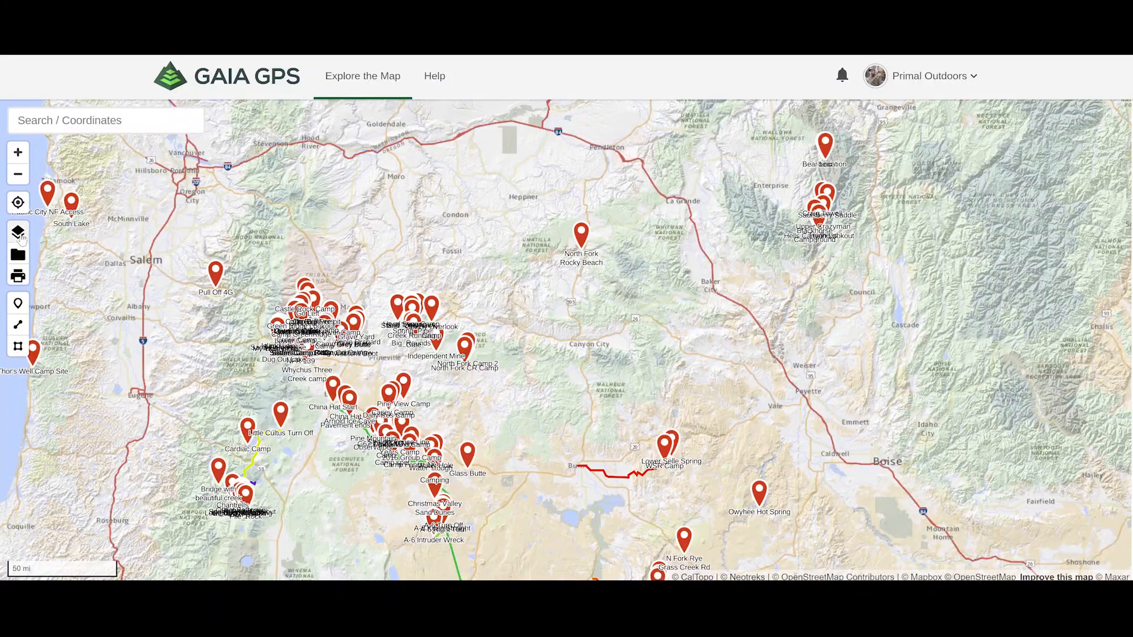
- Move the MVUM (USFS) layer from the hidden map layers to the visible ones, placing it above OR WMUs
click(18, 233)
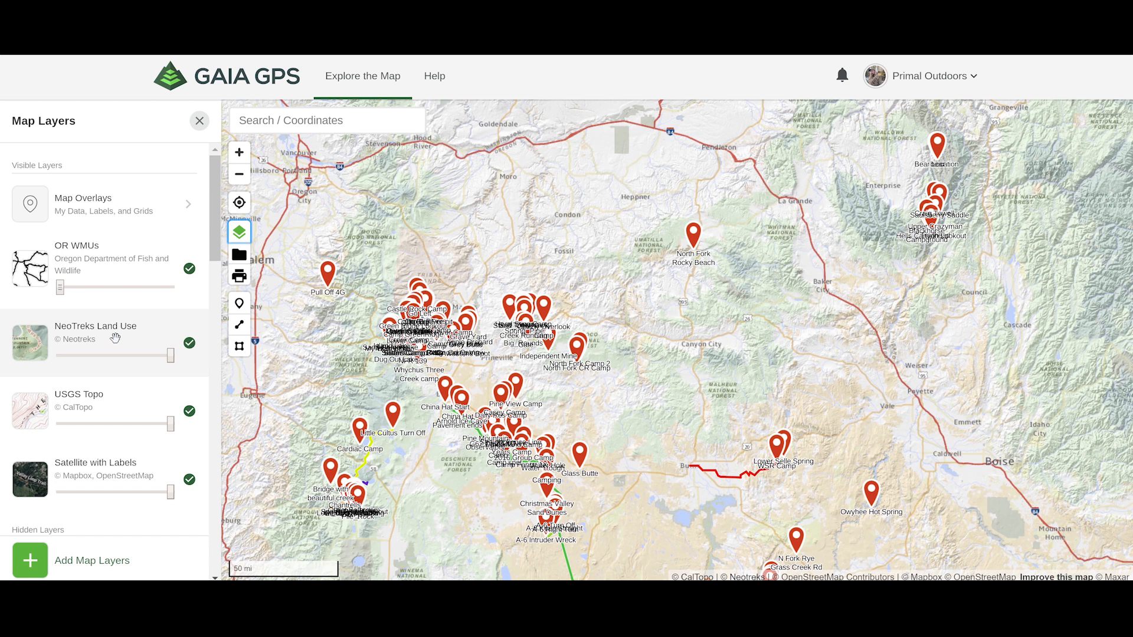
scroll(118, 354, down, 3)
drag(111, 433, 144, 177)
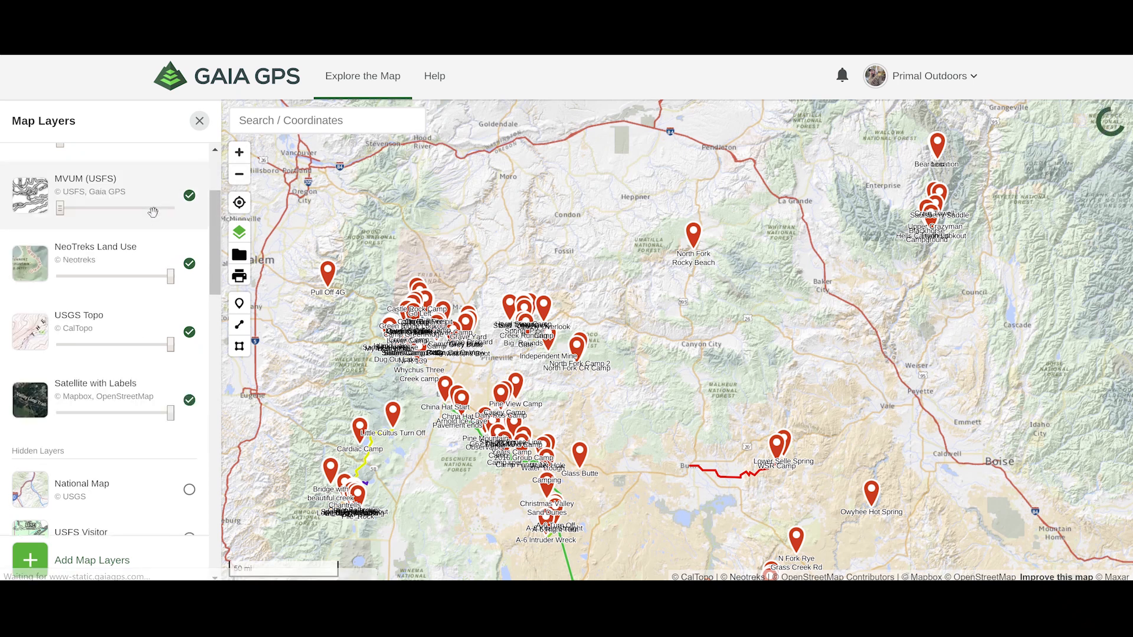
drag(112, 338, 124, 248)
mouse_move(216, 230)
mouse_down()
mouse_move(218, 267)
mouse_move(220, 242)
mouse_up()
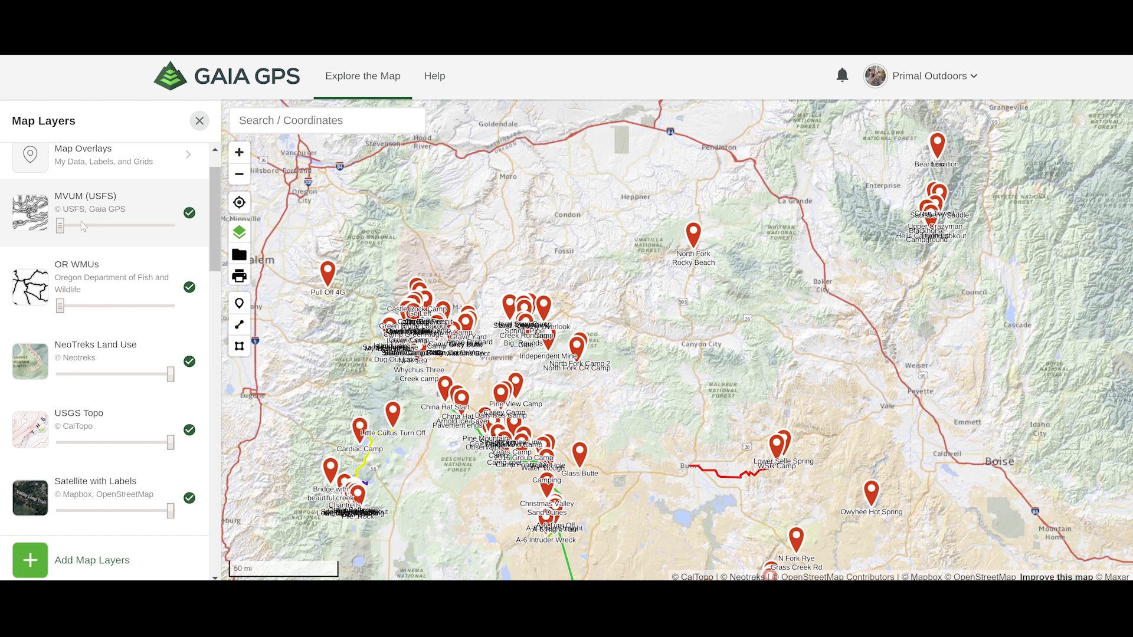
- Raise the MVUM (USFS) layer to full opacity with the map showing the Bend and Prineville area
scroll(475, 391, down, 3)
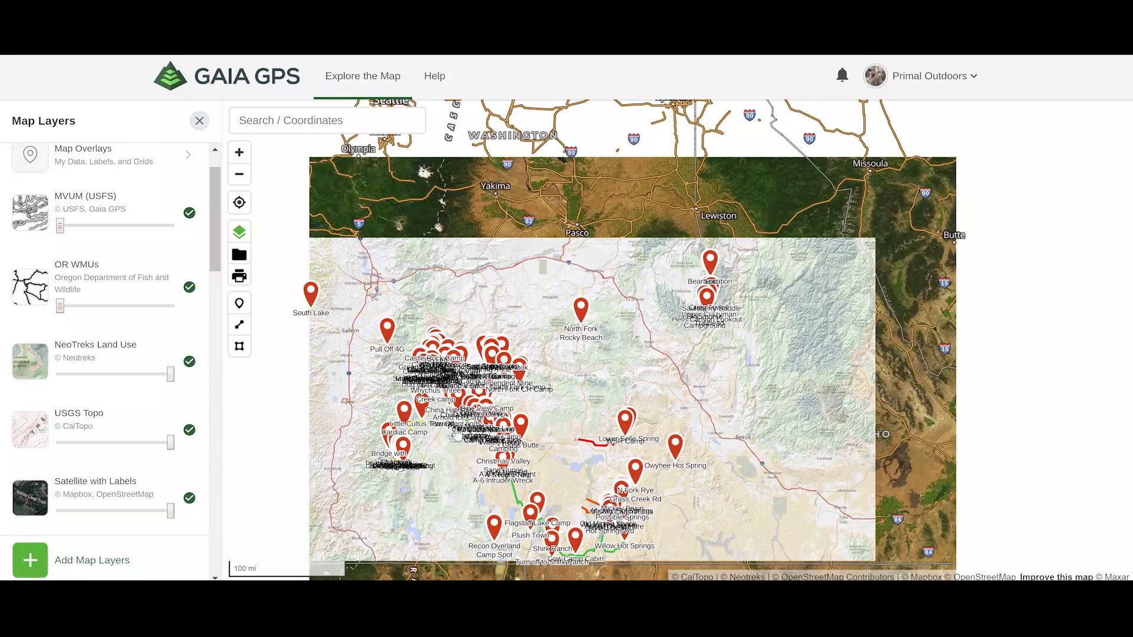
scroll(458, 437, up, 2)
scroll(466, 472, up, 2)
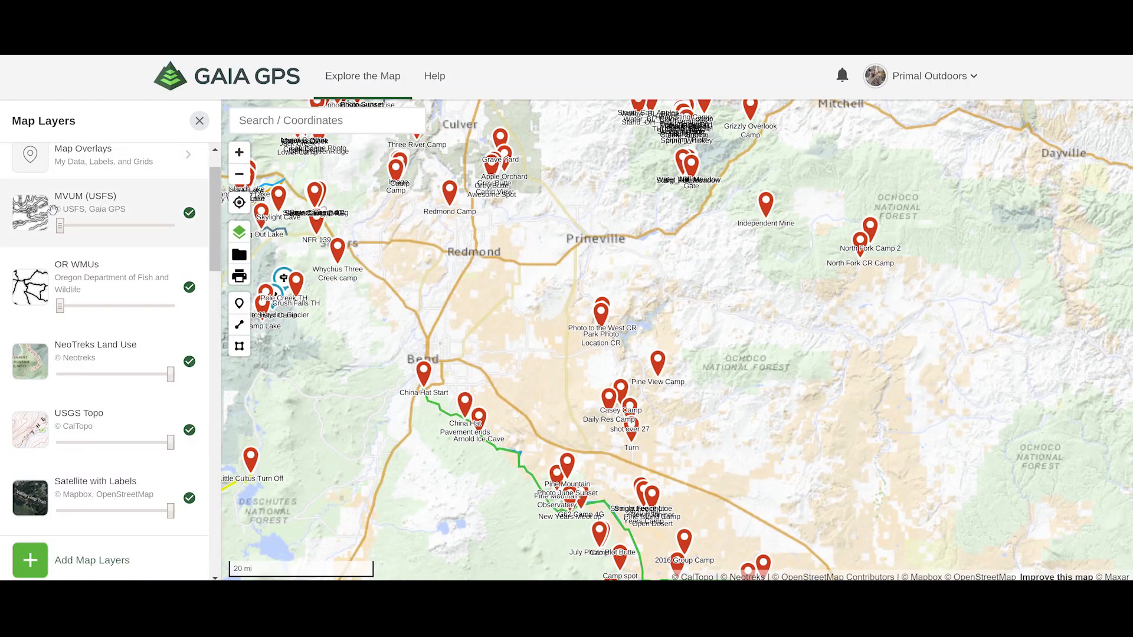
drag(60, 226, 171, 226)
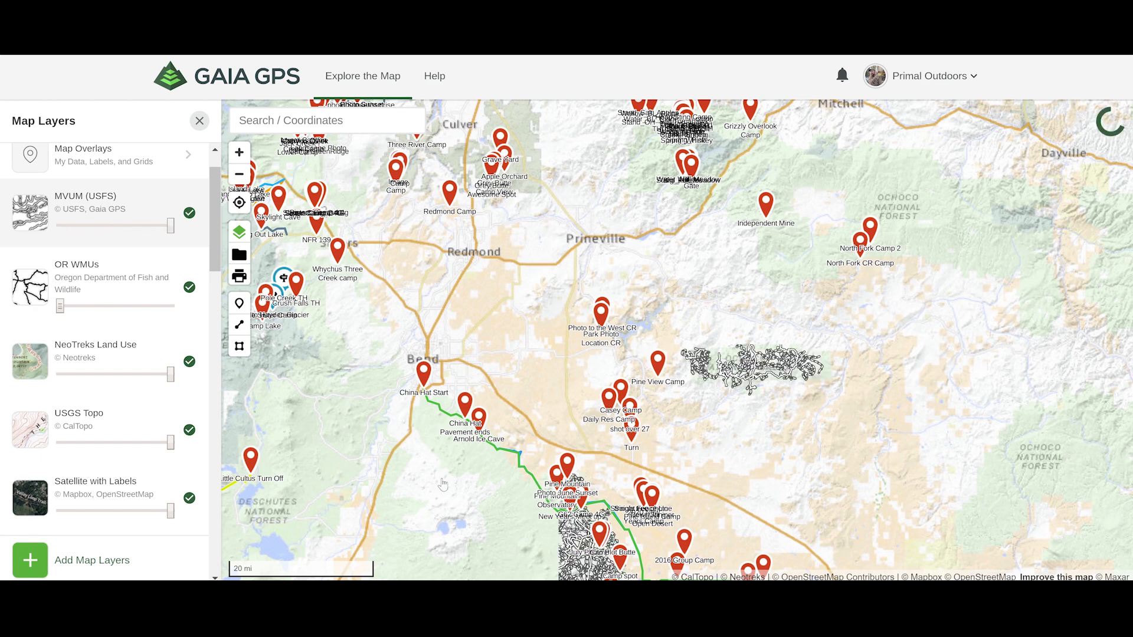
- Examine the MVUM roads south of Bend and check the vehicle access dates of road 2300200 near the New Years Meet up waypoint
drag(443, 484, 388, 231)
drag(556, 293, 705, 352)
drag(582, 219, 591, 222)
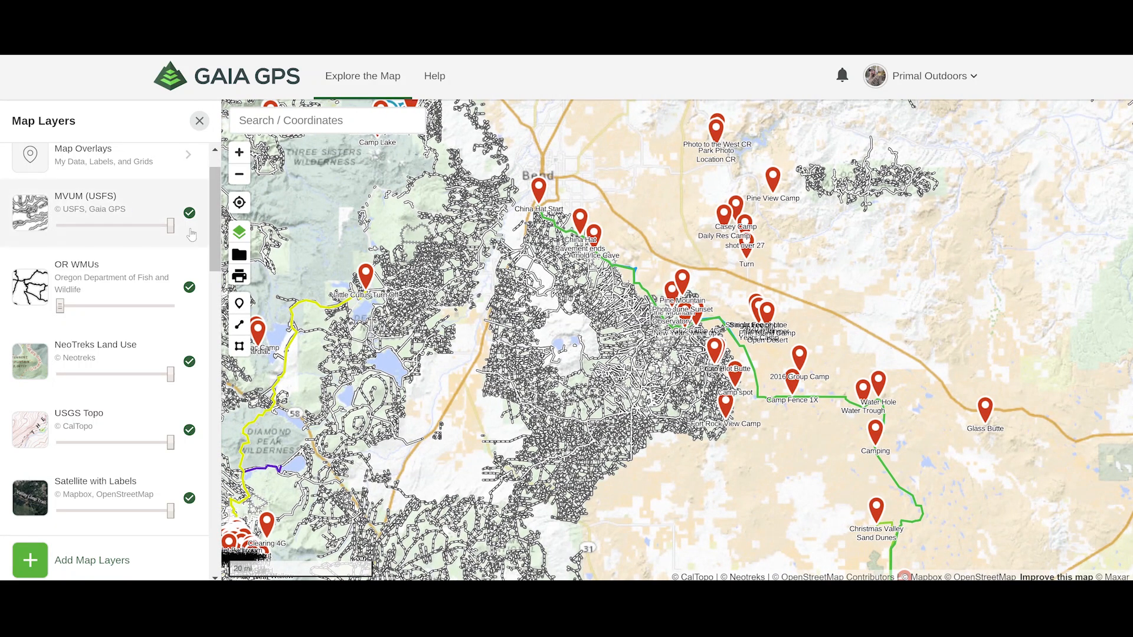
scroll(458, 347, down, 2)
scroll(492, 336, up, 3)
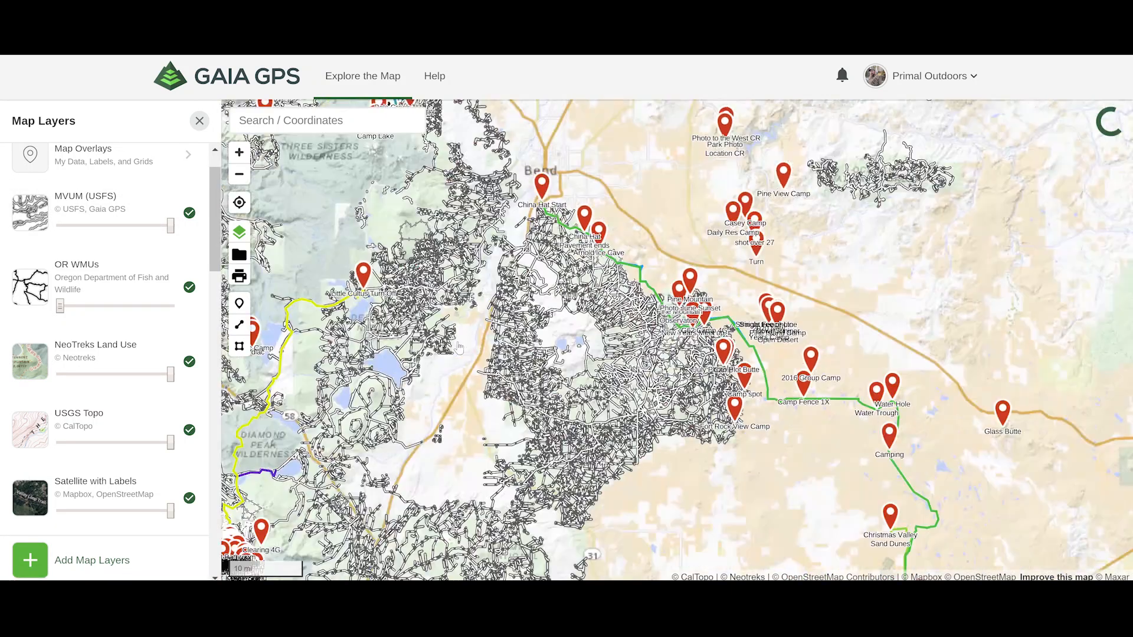
scroll(571, 393, up, 1)
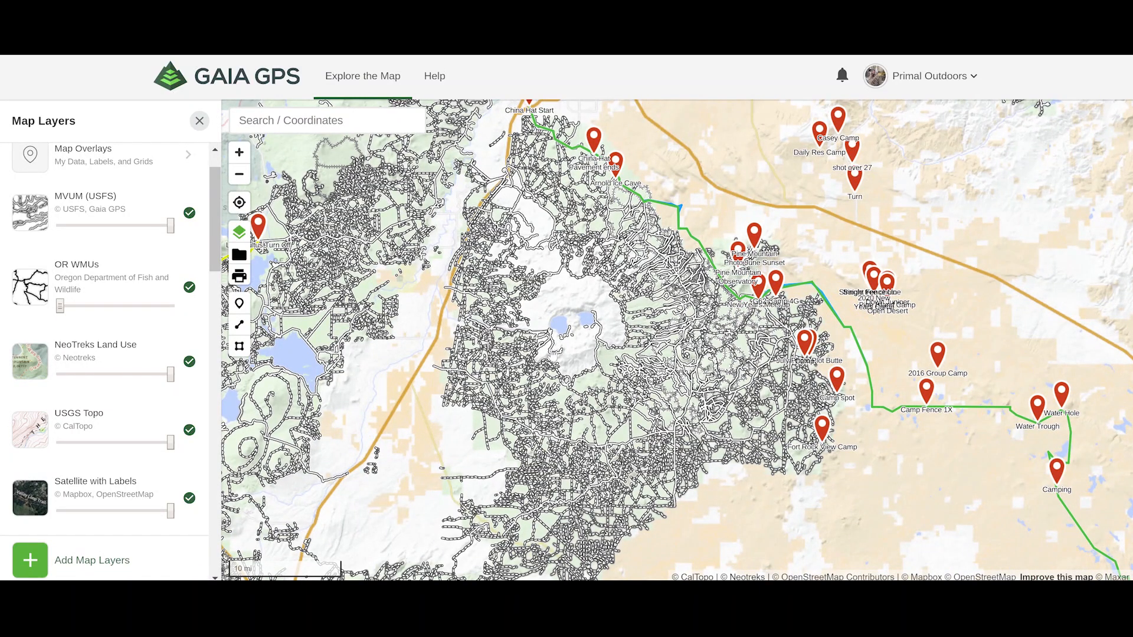
scroll(553, 356, up, 2)
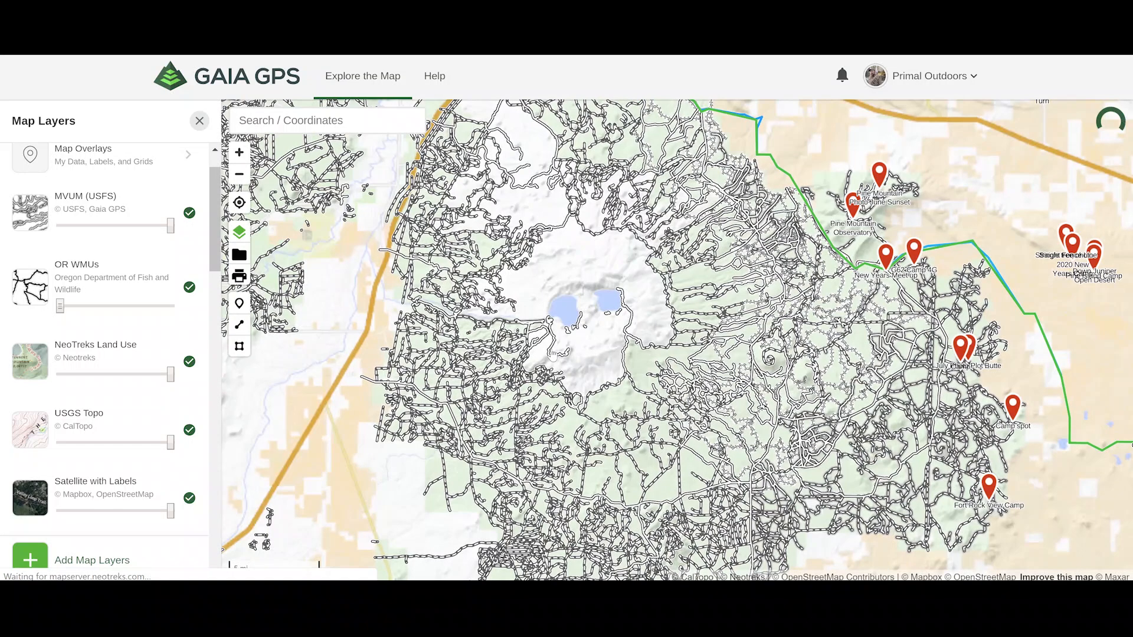
scroll(553, 355, up, 2)
scroll(552, 354, up, 1)
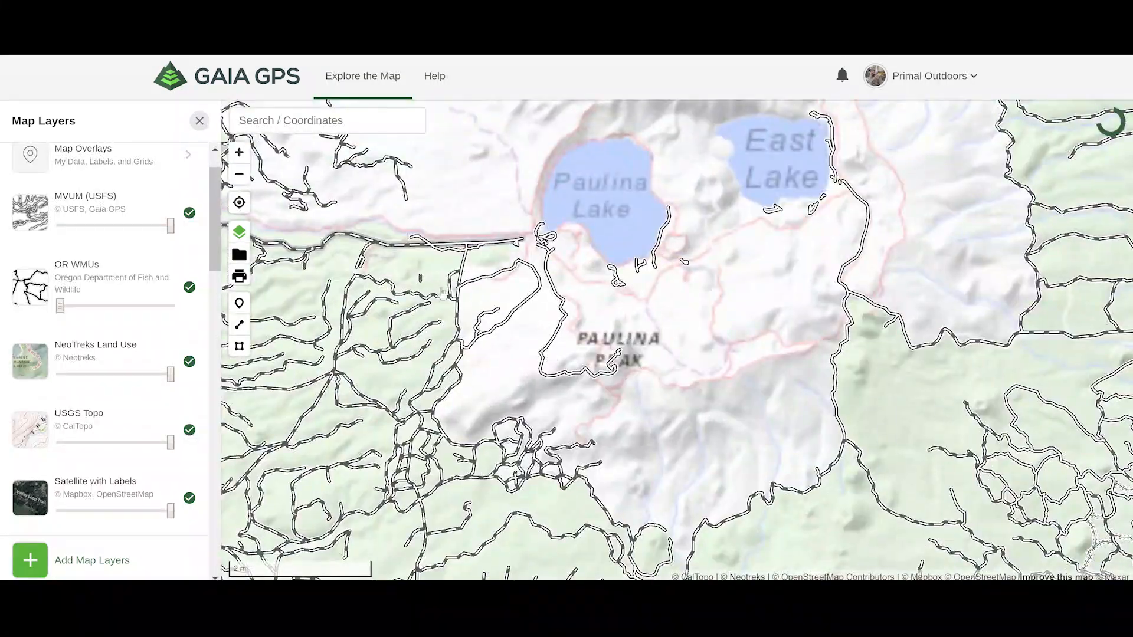
click(408, 318)
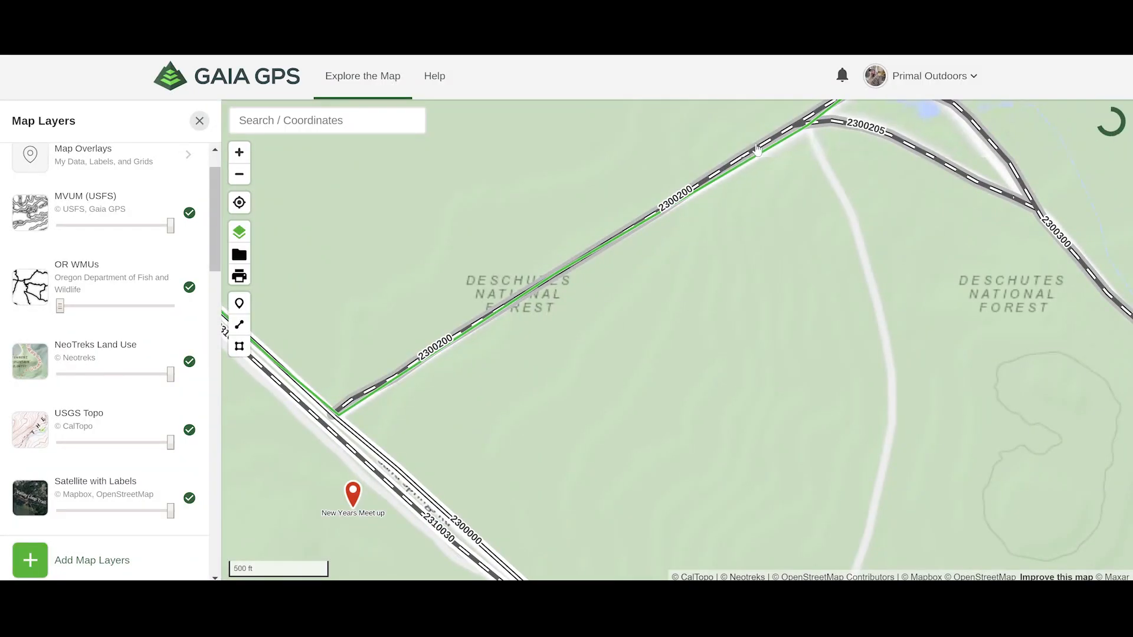
click(757, 149)
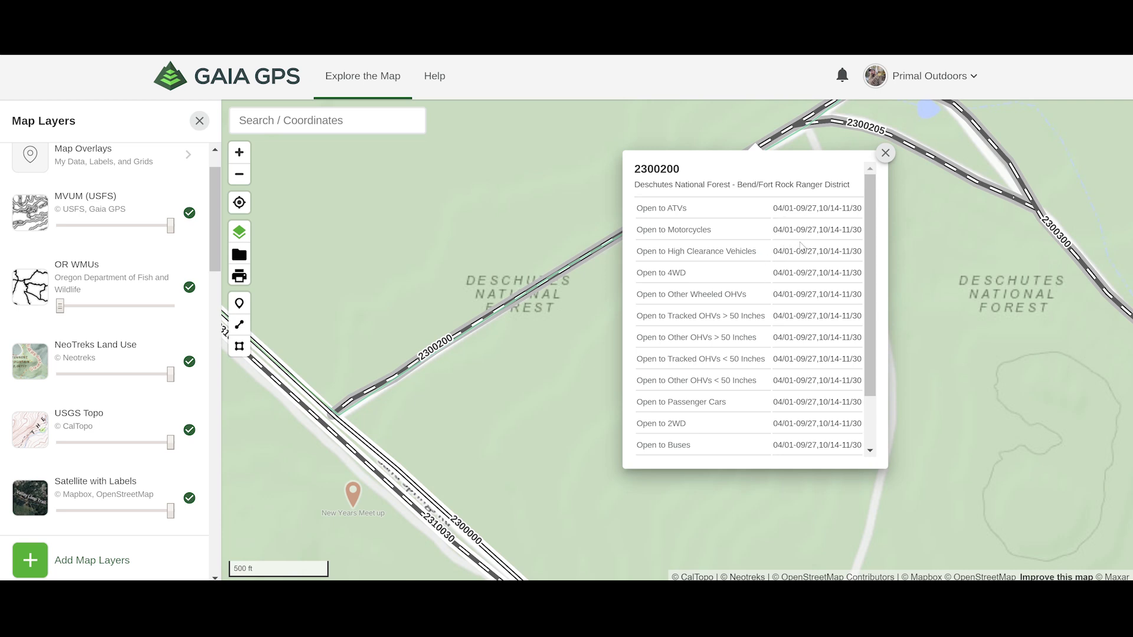
click(885, 153)
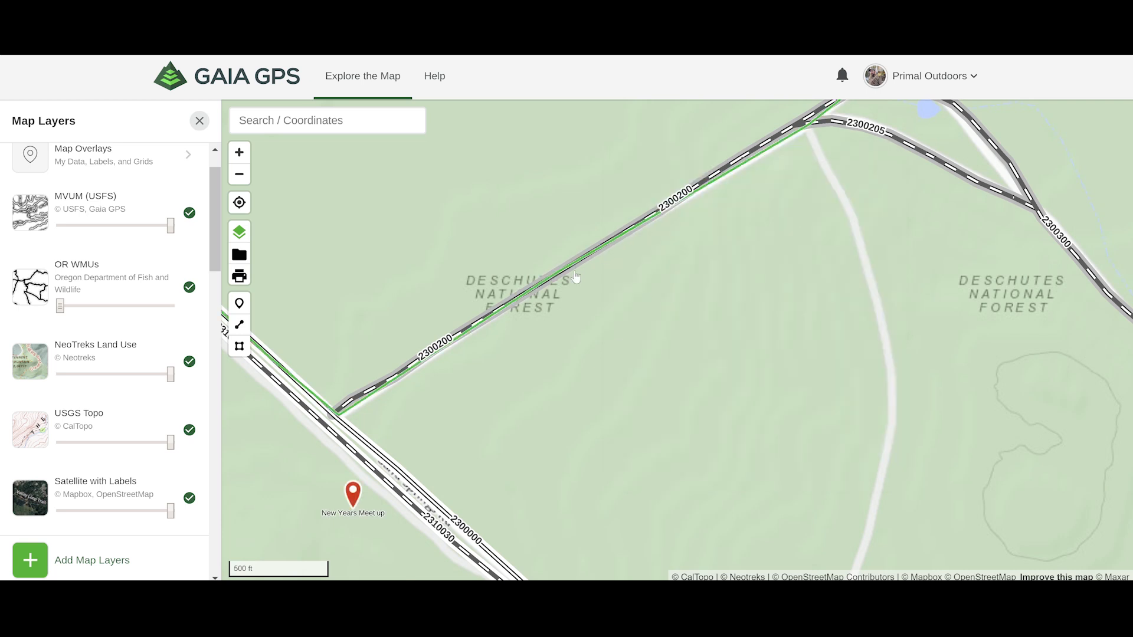
- Read the MVUM (USFS) layer's description and its road and trail legend, and return to the layer list
scroll(372, 251, down, 2)
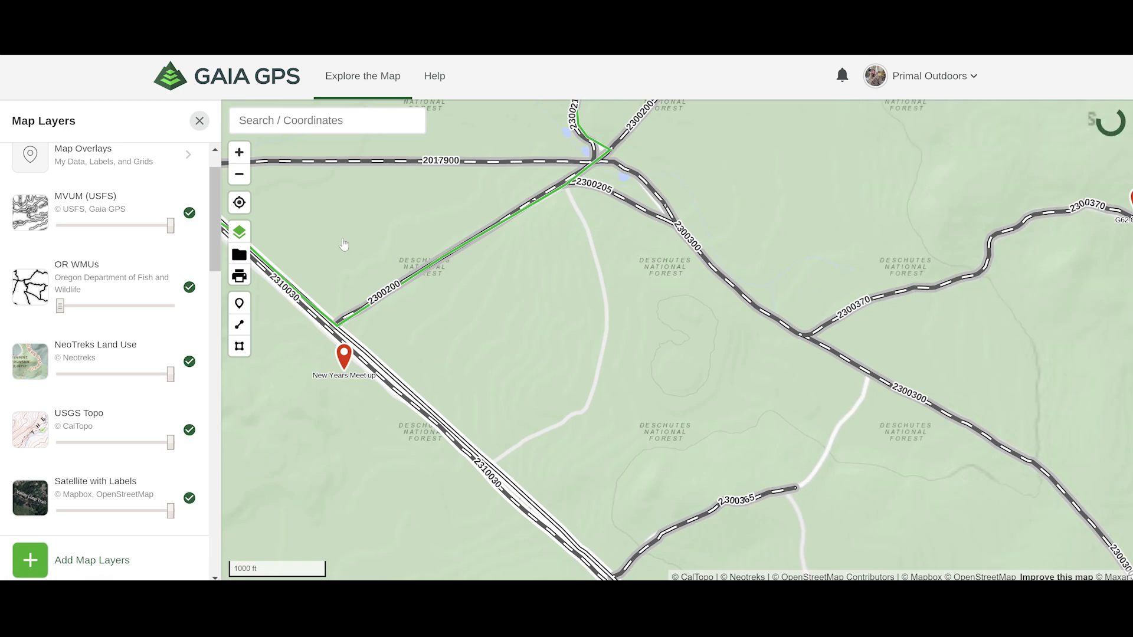
drag(370, 236, 537, 246)
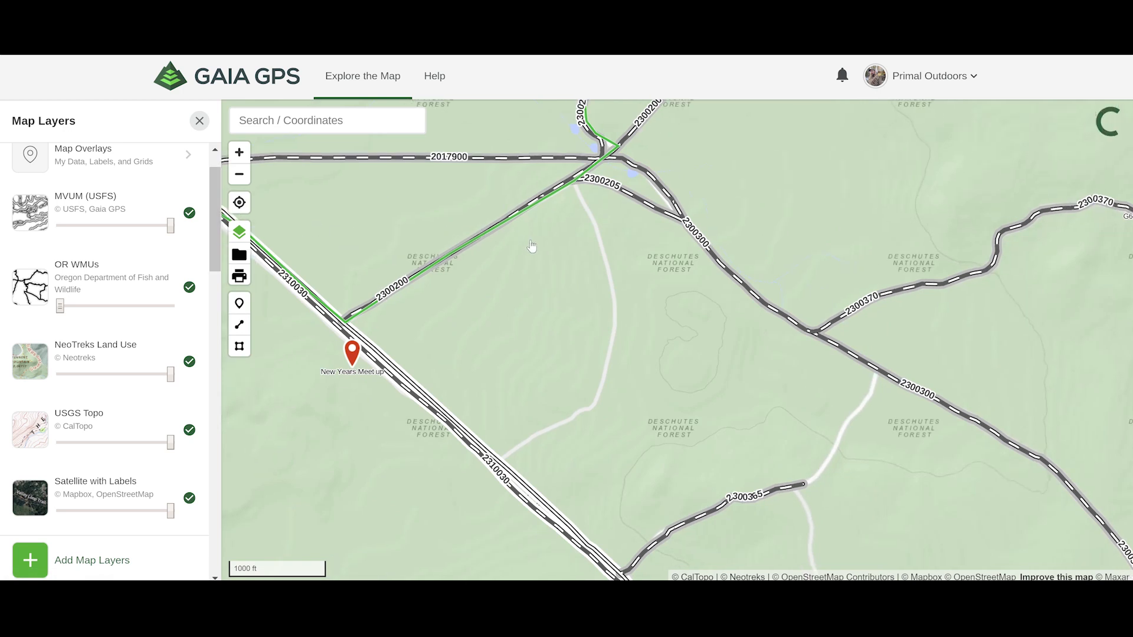
scroll(567, 317, down, 2)
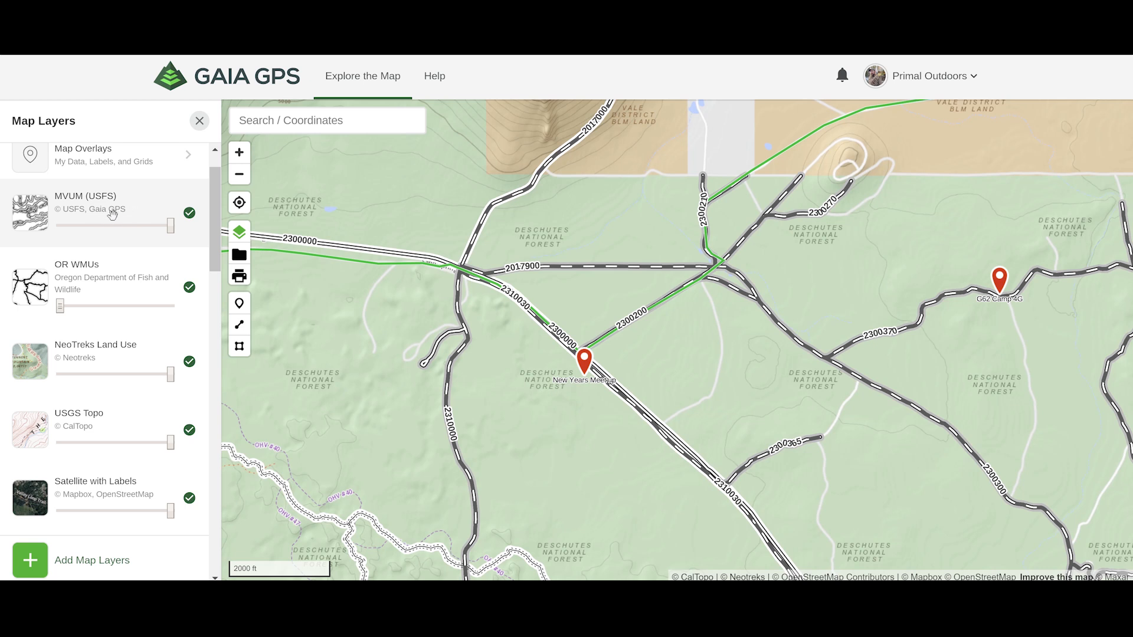
scroll(143, 228, down, 2)
scroll(88, 215, up, 2)
mouse_move(38, 225)
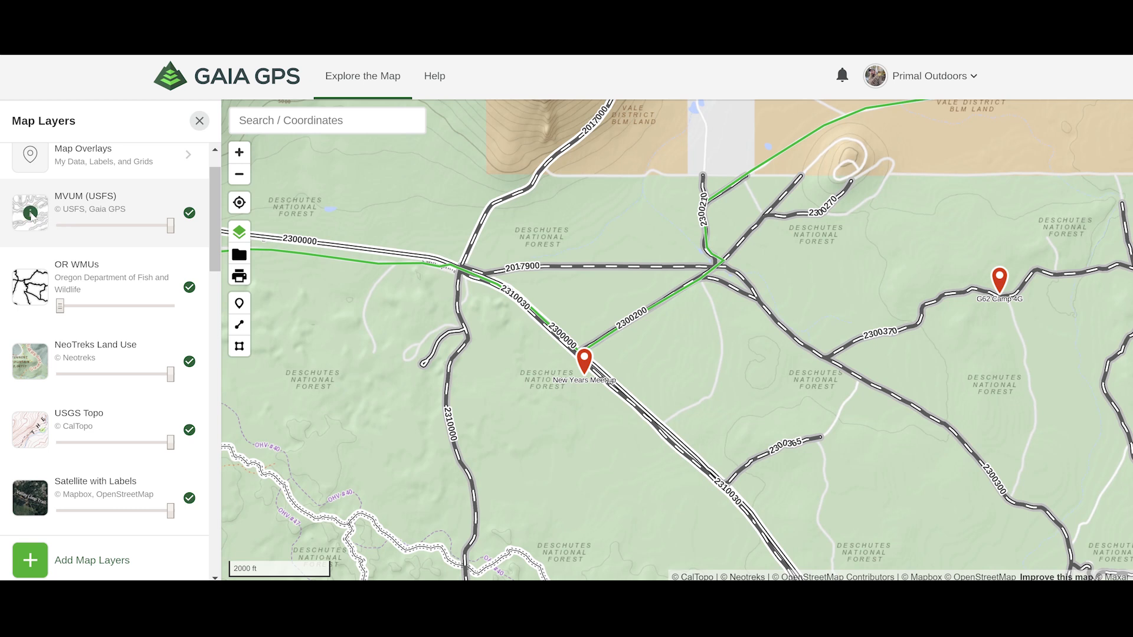
click(31, 214)
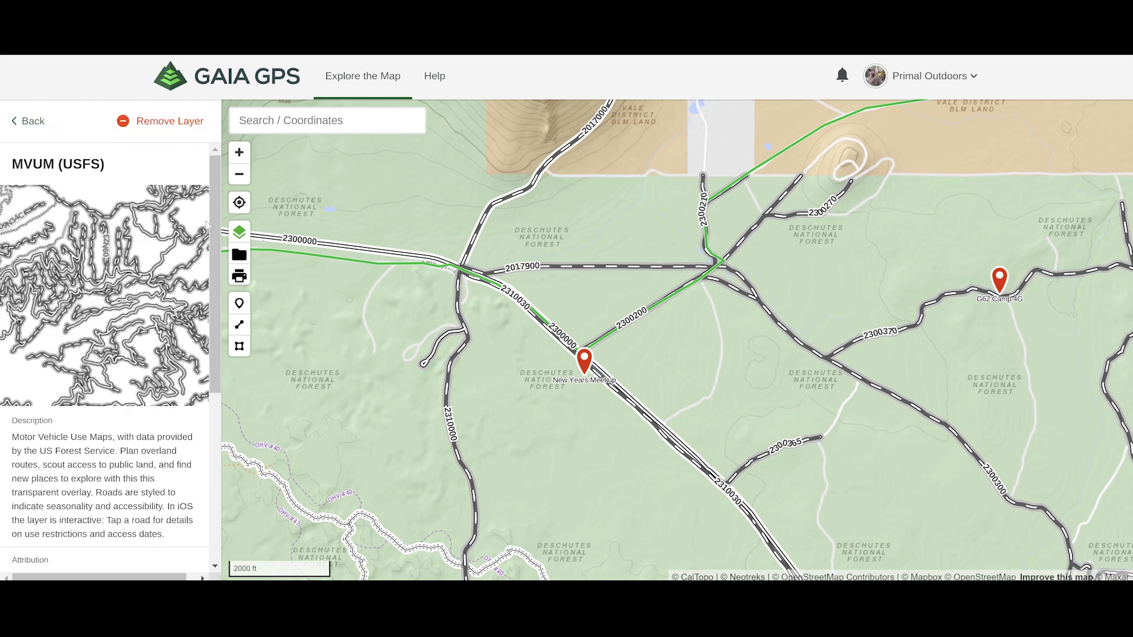
drag(213, 219, 177, 319)
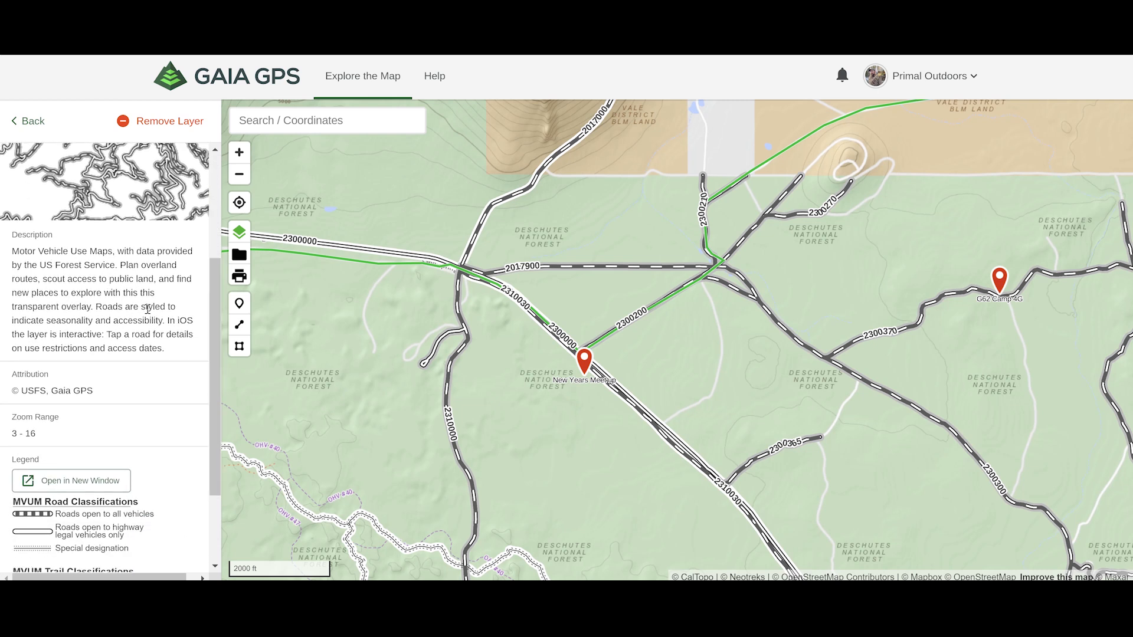
drag(211, 351, 210, 415)
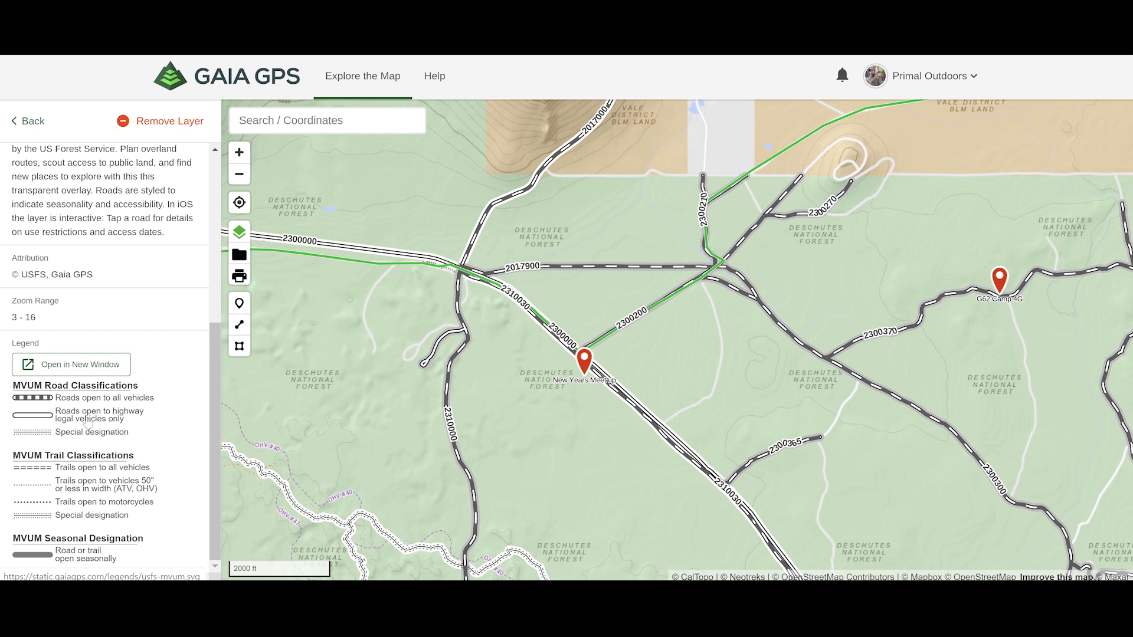
drag(211, 348, 134, 145)
click(42, 127)
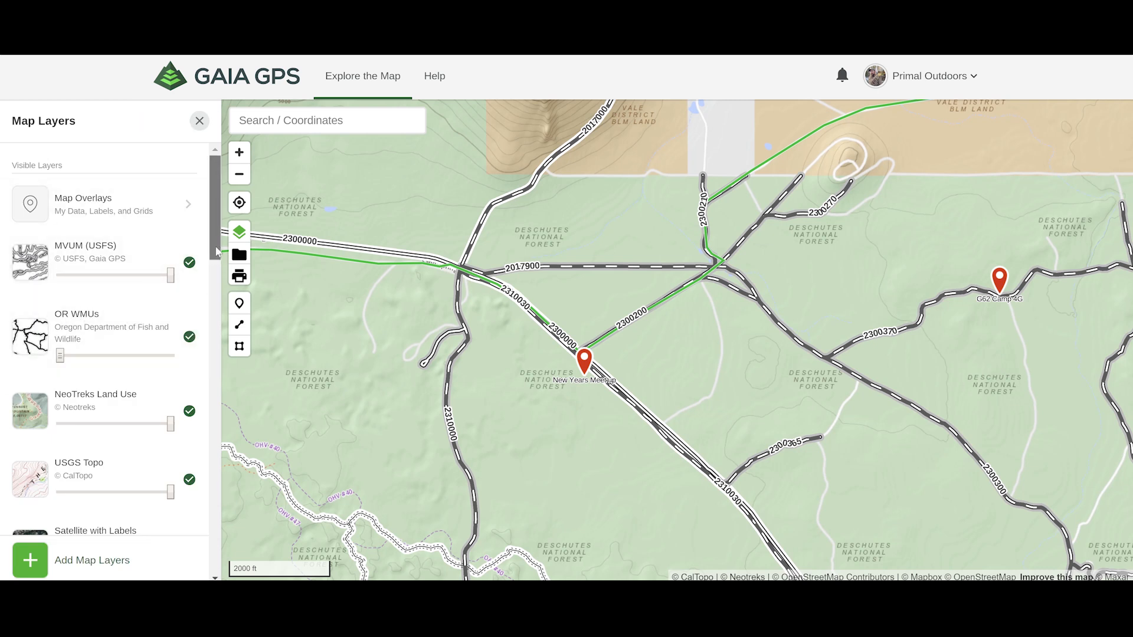
- Read the OR WMUs layer's warning and description, and return to the layer list
drag(215, 245, 218, 278)
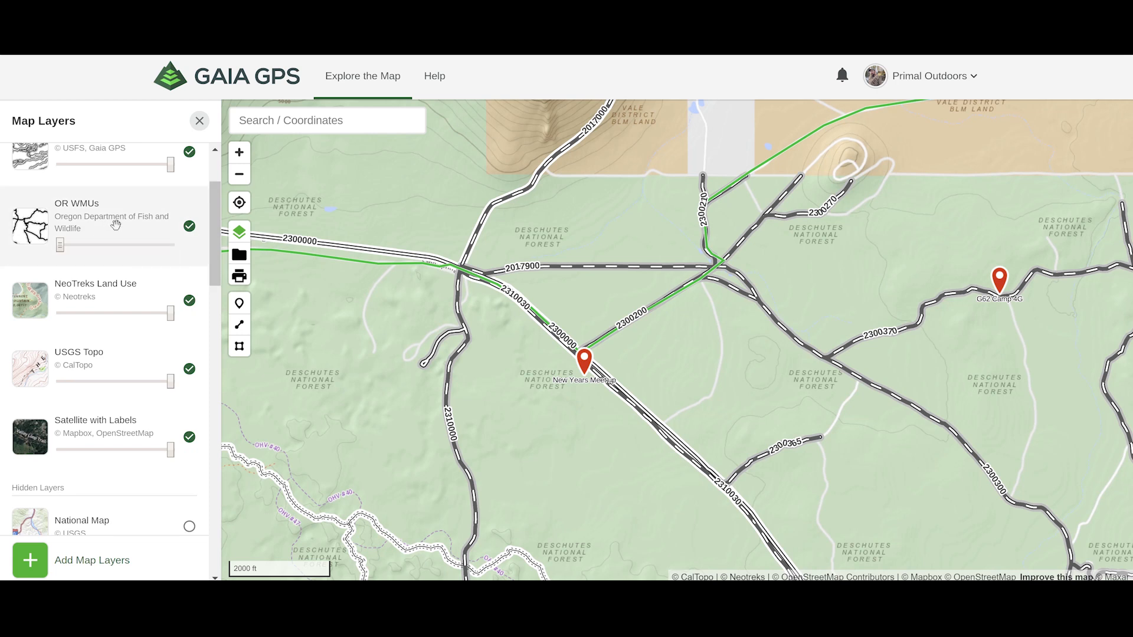
mouse_move(50, 234)
click(31, 228)
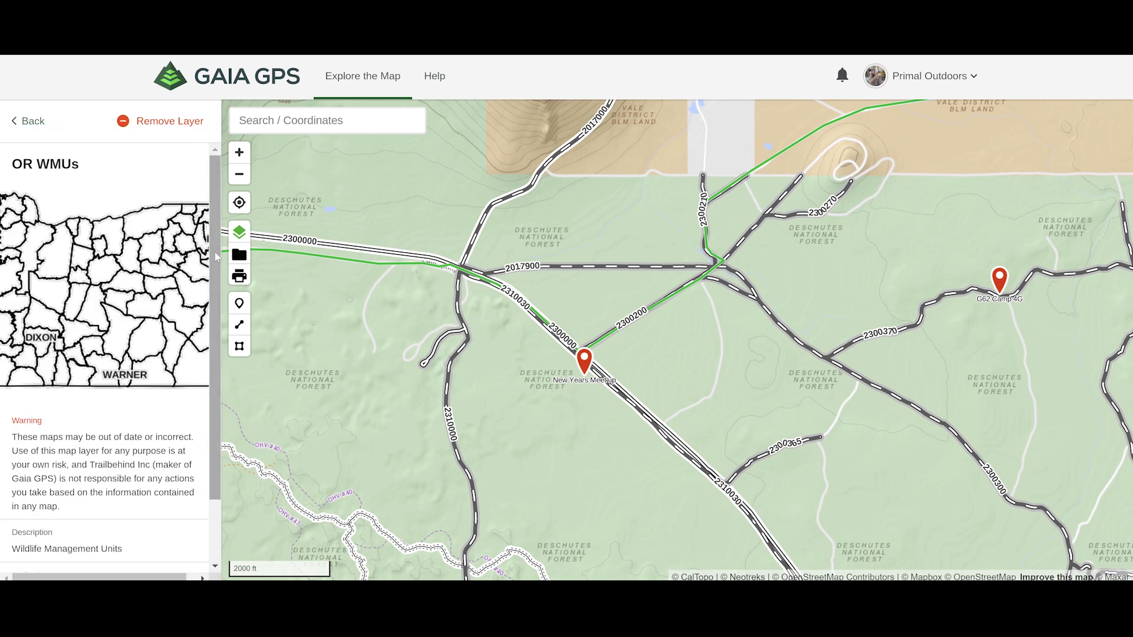
scroll(214, 289, down, 2)
scroll(216, 349, up, 1)
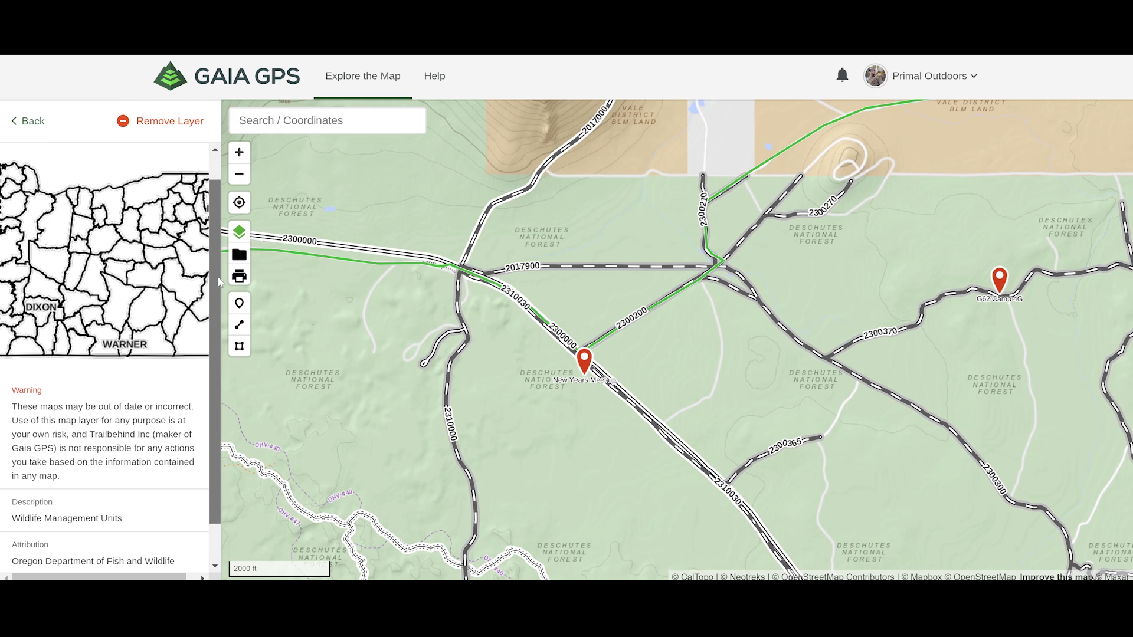
click(30, 121)
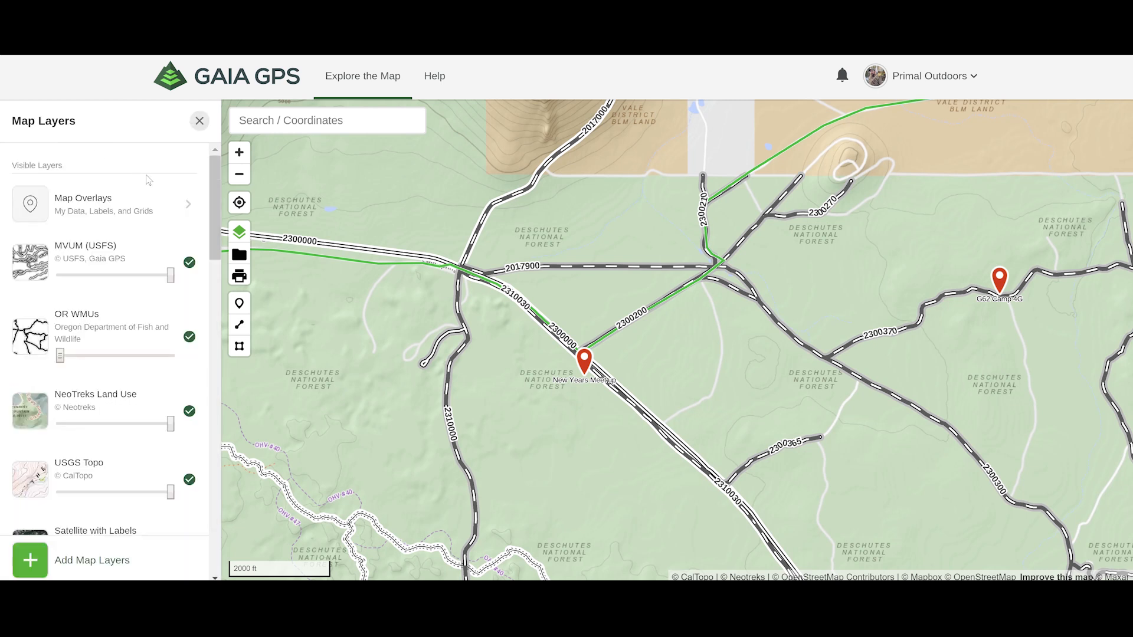
- Open the NeoTreks Land Use layer's details and examine its description and map legend
scroll(211, 264, down, 3)
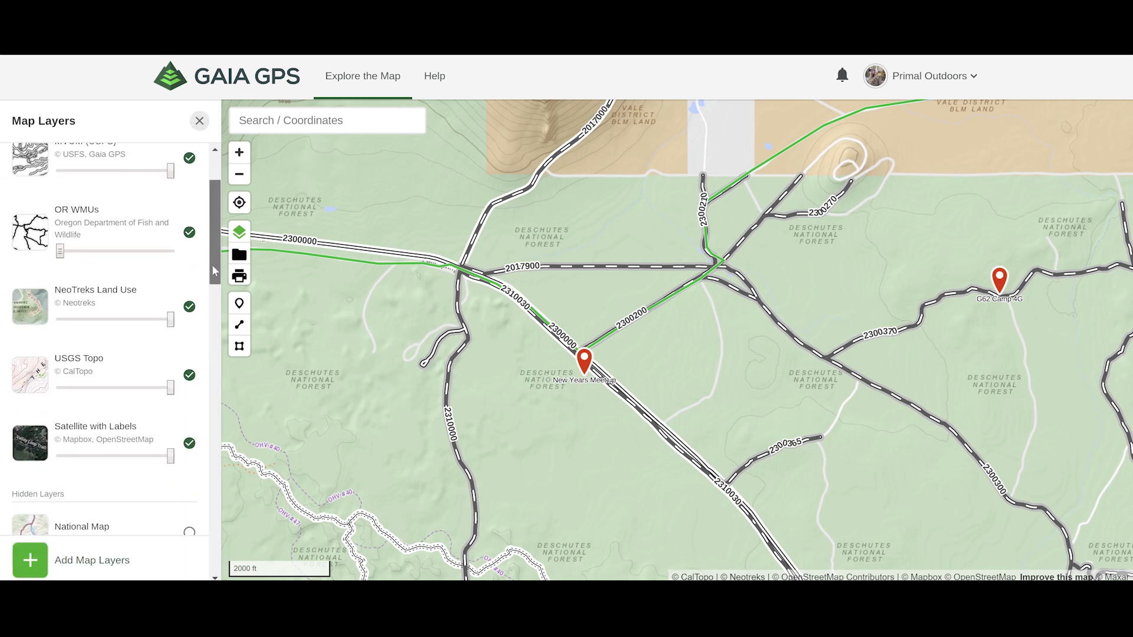
scroll(212, 265, down, 1)
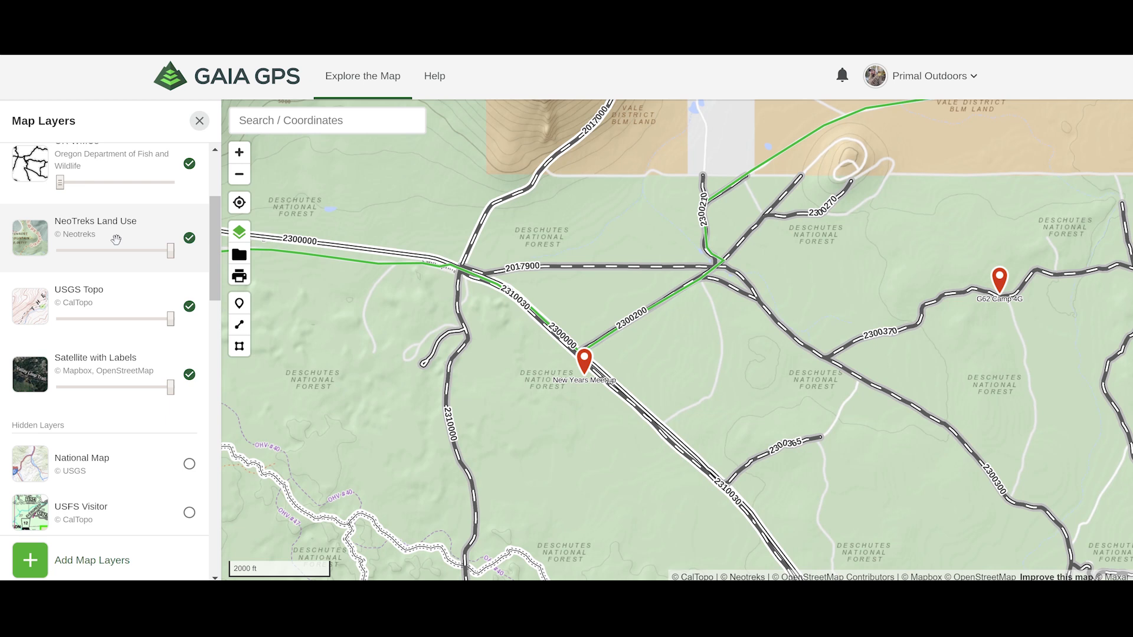
click(56, 247)
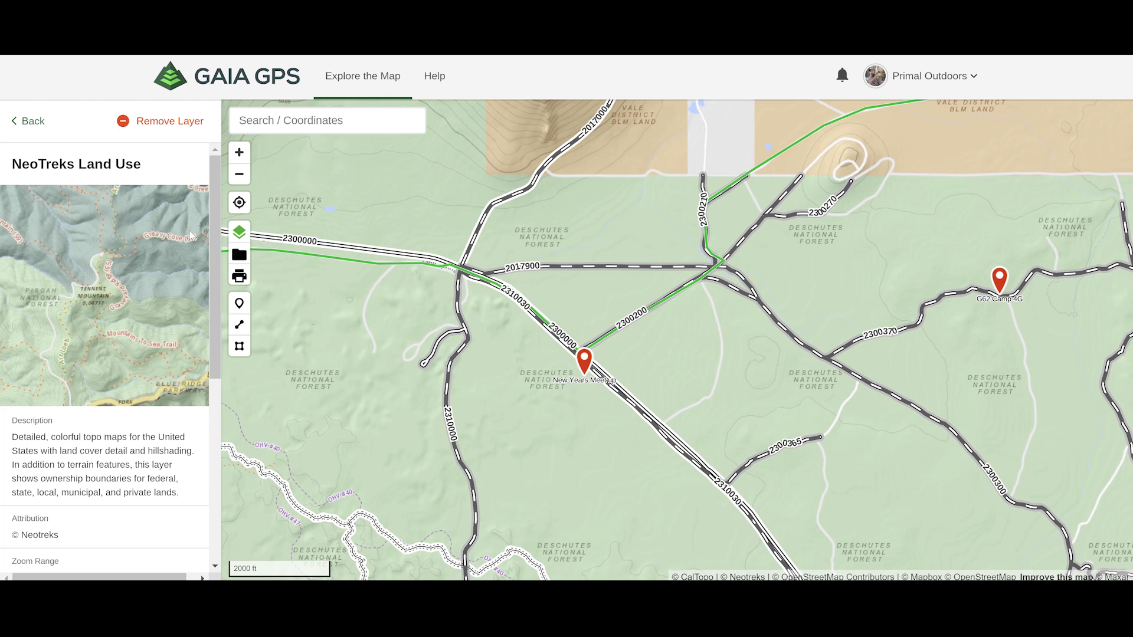
scroll(202, 317, down, 3)
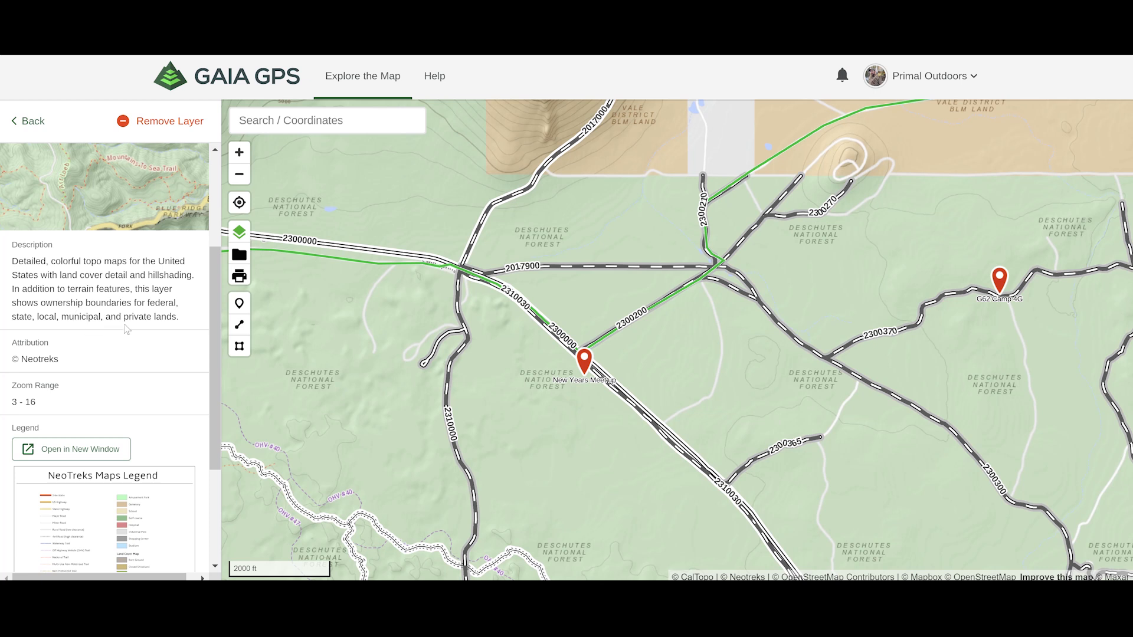
scroll(216, 299, down, 3)
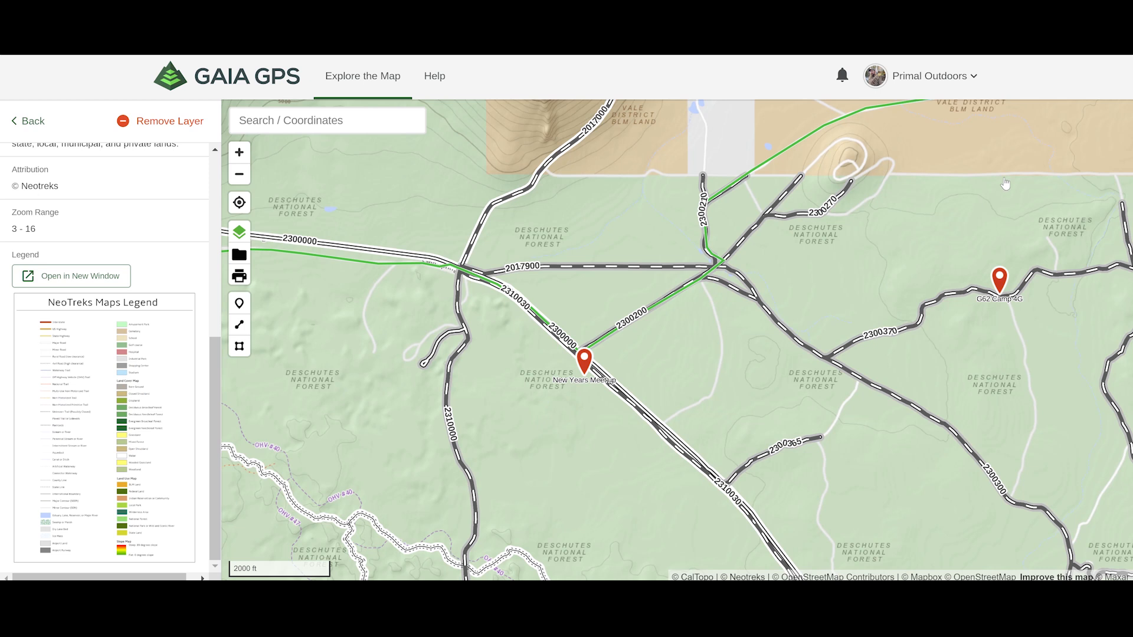
- Examine the national forest, BLM and uncoloured land parcels north of the New Years Meet up waypoint and around Pine Mountain
drag(952, 194, 884, 271)
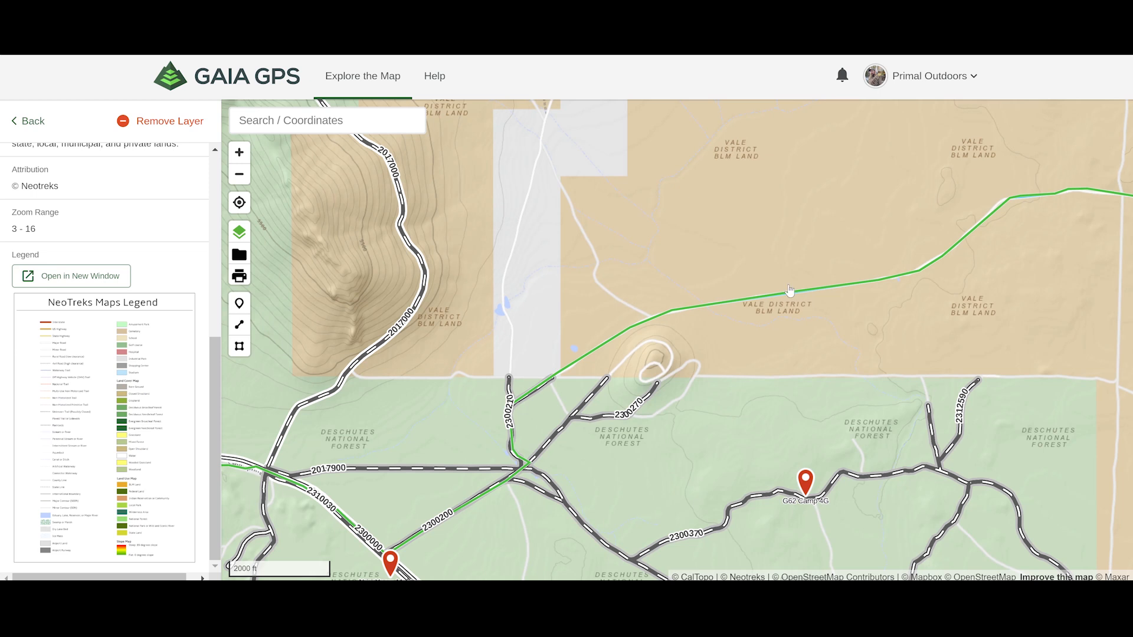
drag(631, 273, 724, 386)
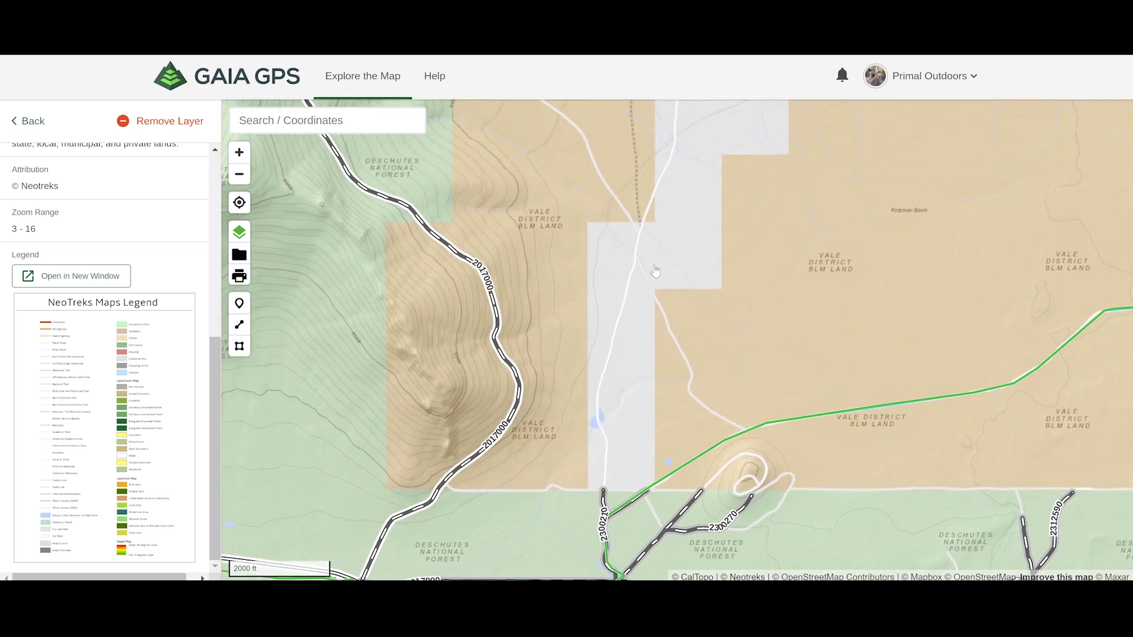
drag(703, 191, 625, 418)
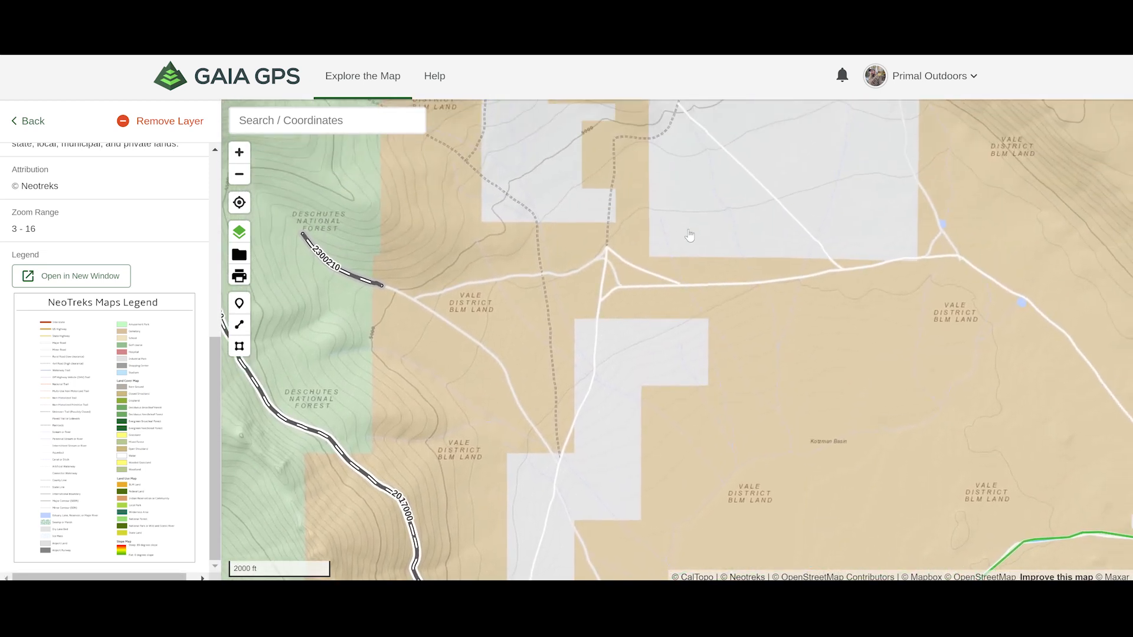
drag(682, 286, 697, 334)
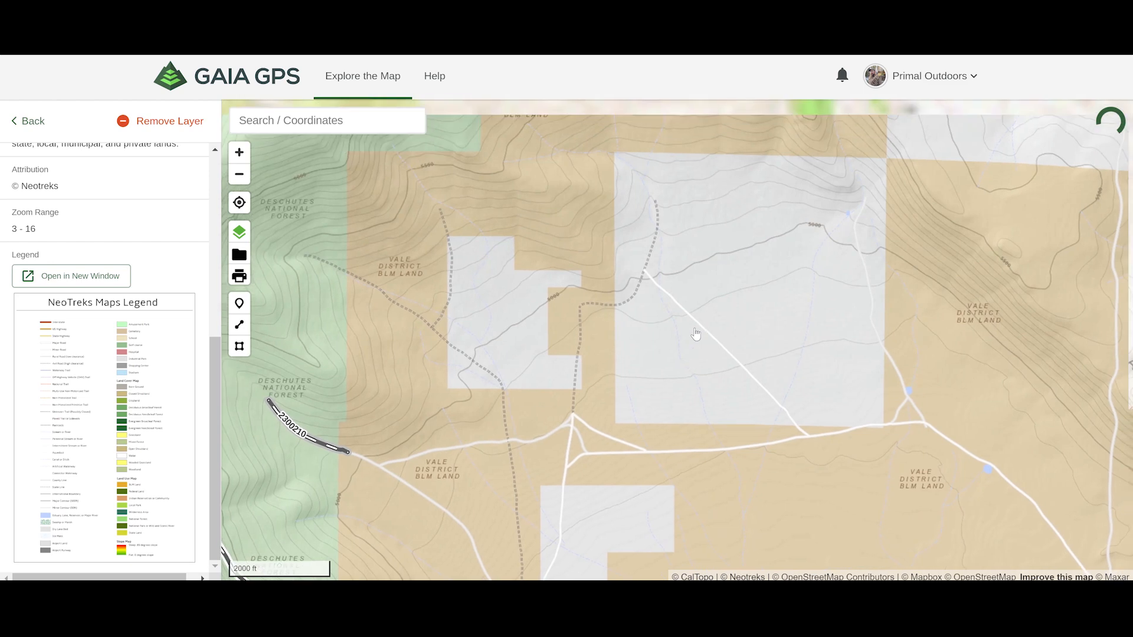
scroll(696, 335, down, 1)
scroll(696, 335, down, 4)
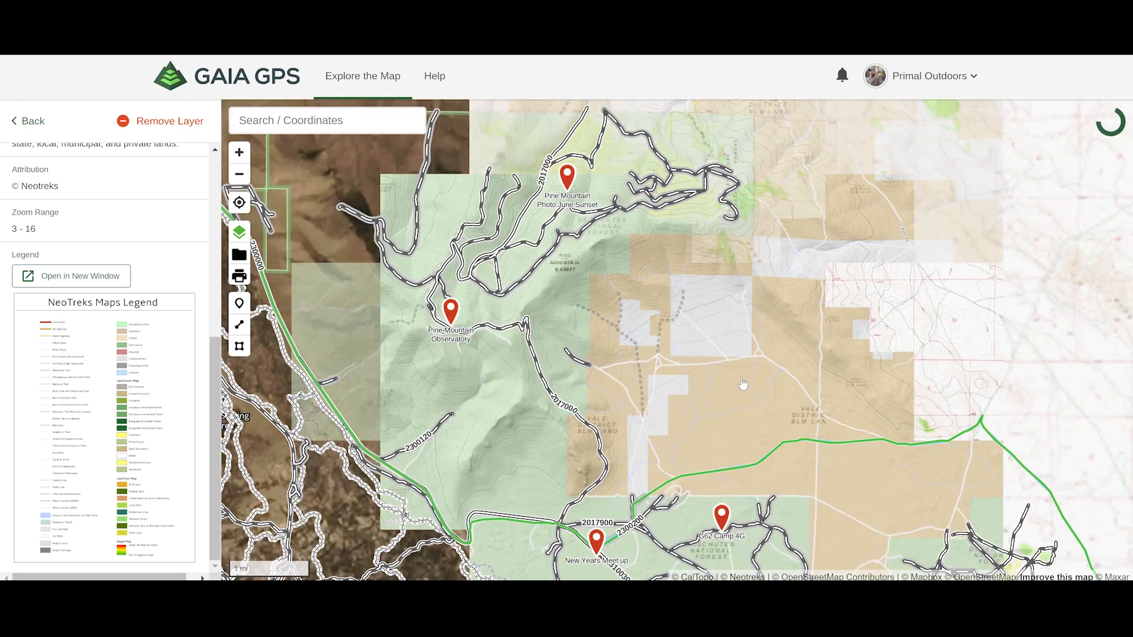
drag(742, 384, 735, 278)
scroll(736, 289, down, 2)
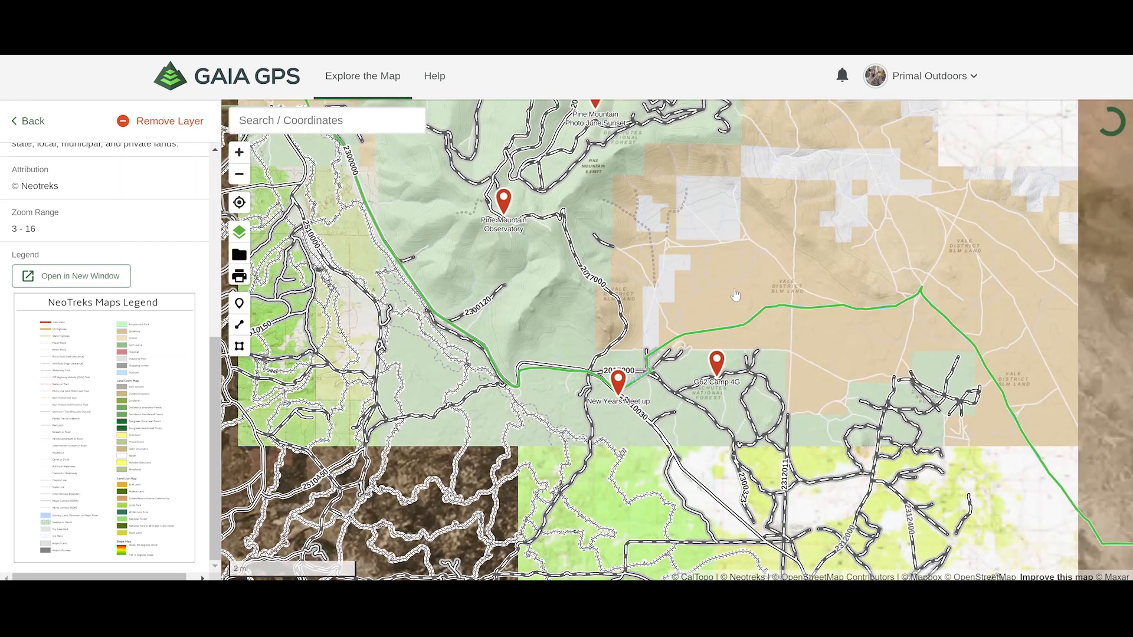
scroll(735, 306, down, 3)
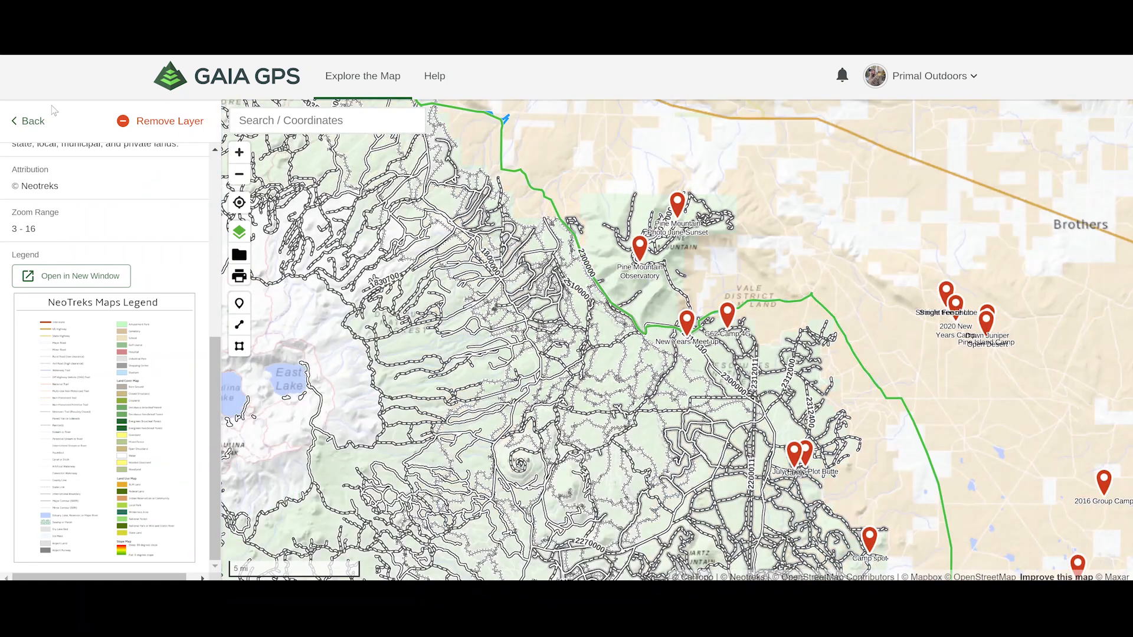
- Return to the layer list and fade the MVUM (USFS) layer to fully transparent
click(30, 123)
mouse_move(47, 270)
drag(171, 279, 116, 277)
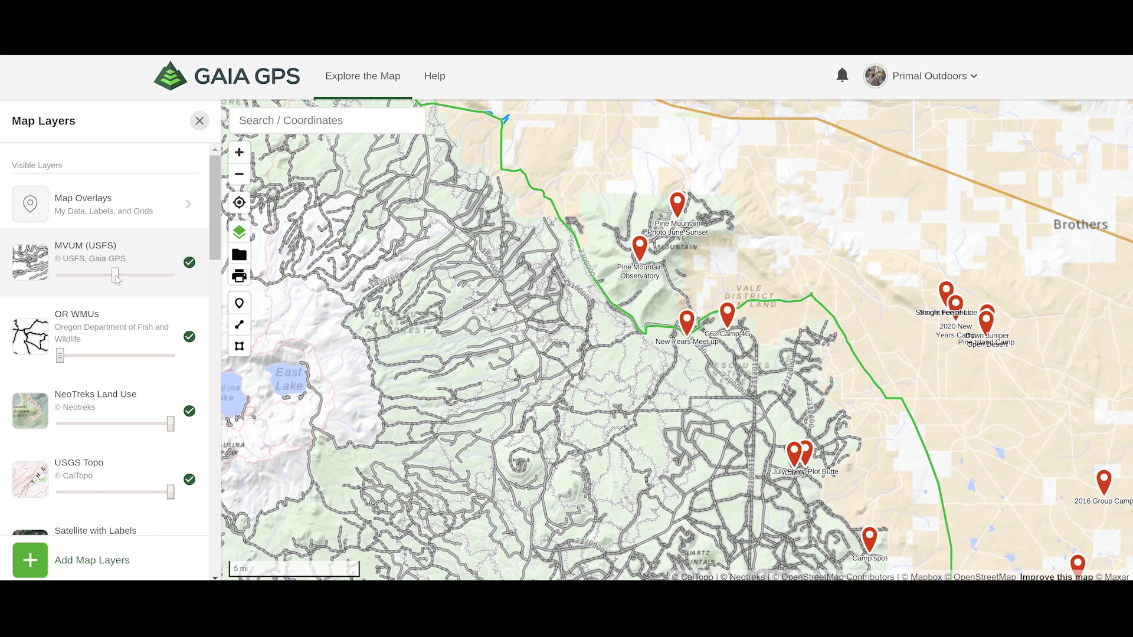
drag(82, 274, 56, 276)
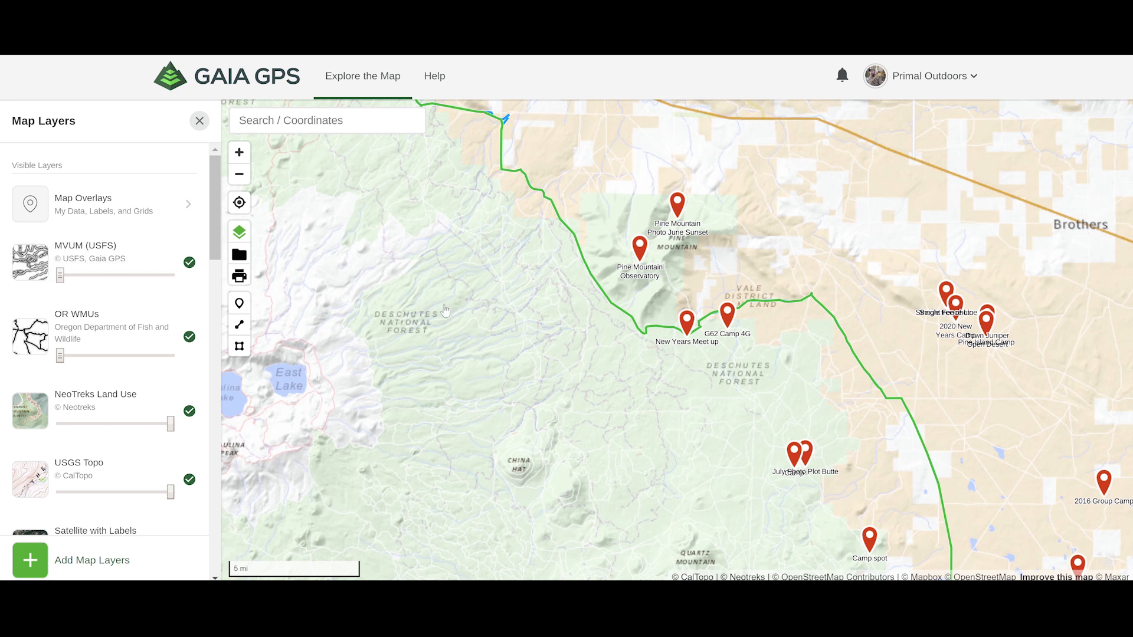
- Examine the land-use colouring across Oregon and the neighbouring states
scroll(497, 316, down, 3)
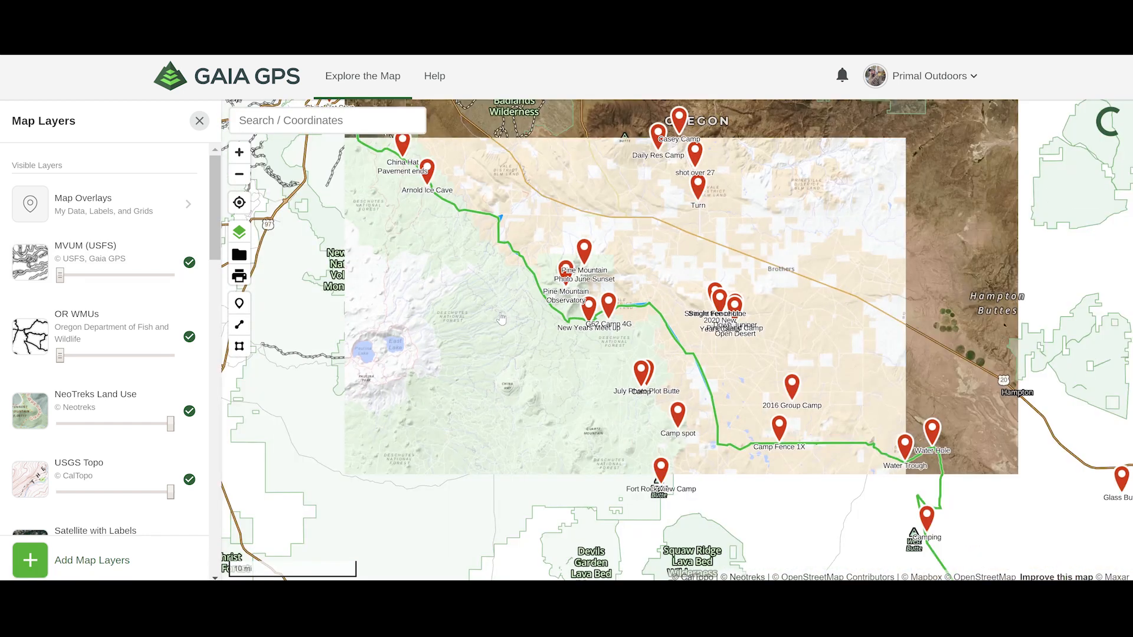
scroll(507, 322, down, 2)
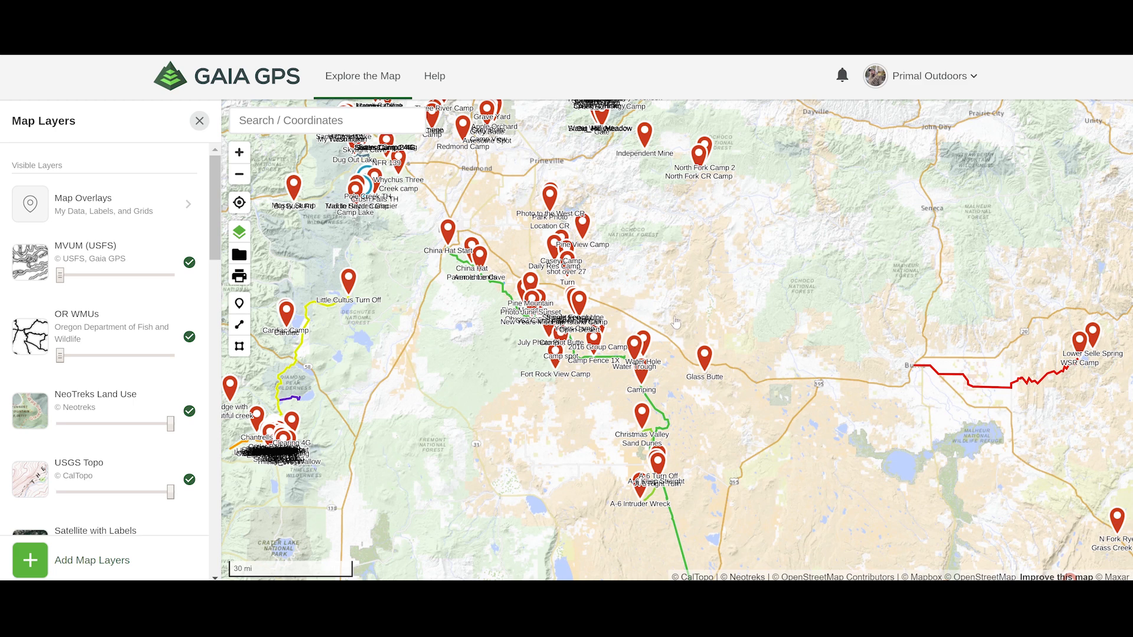
scroll(676, 322, down, 2)
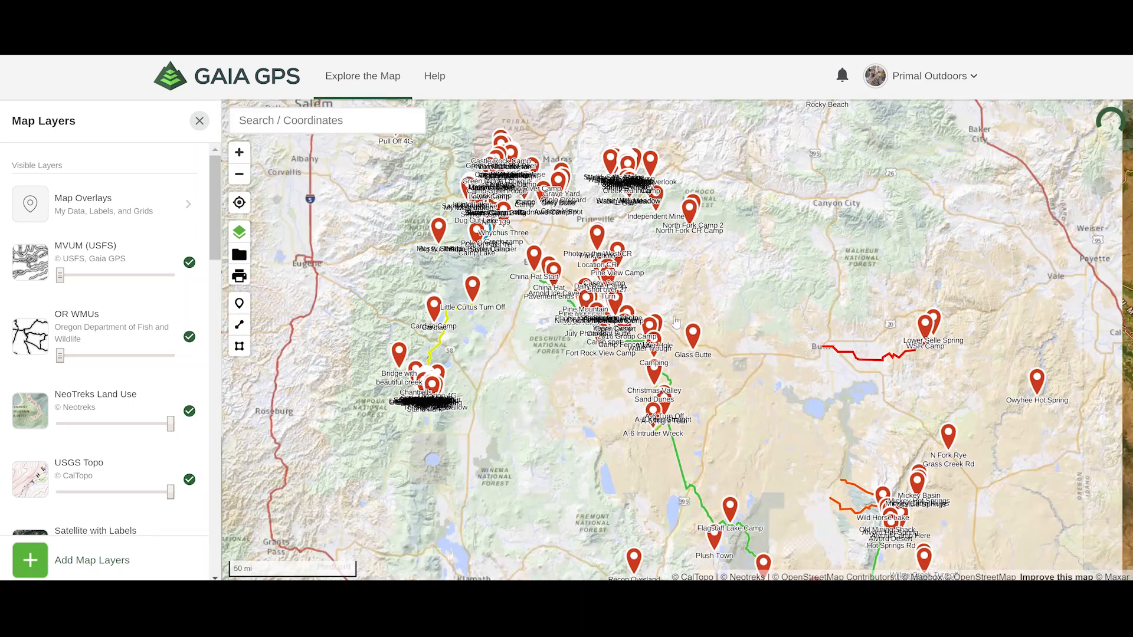
scroll(677, 322, down, 2)
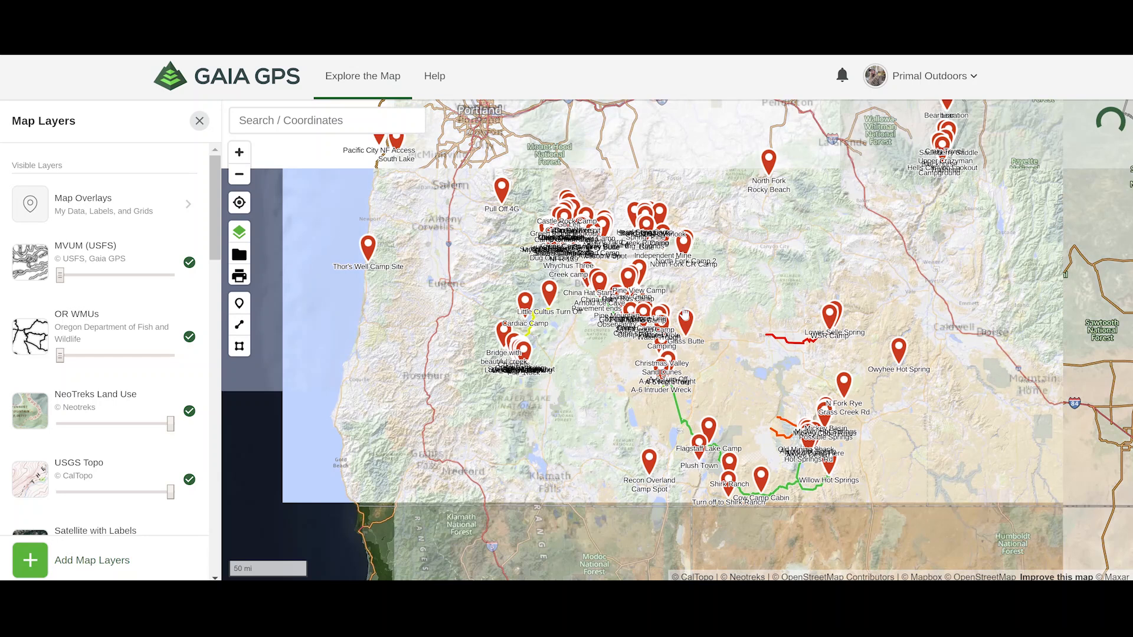
scroll(685, 314, down, 2)
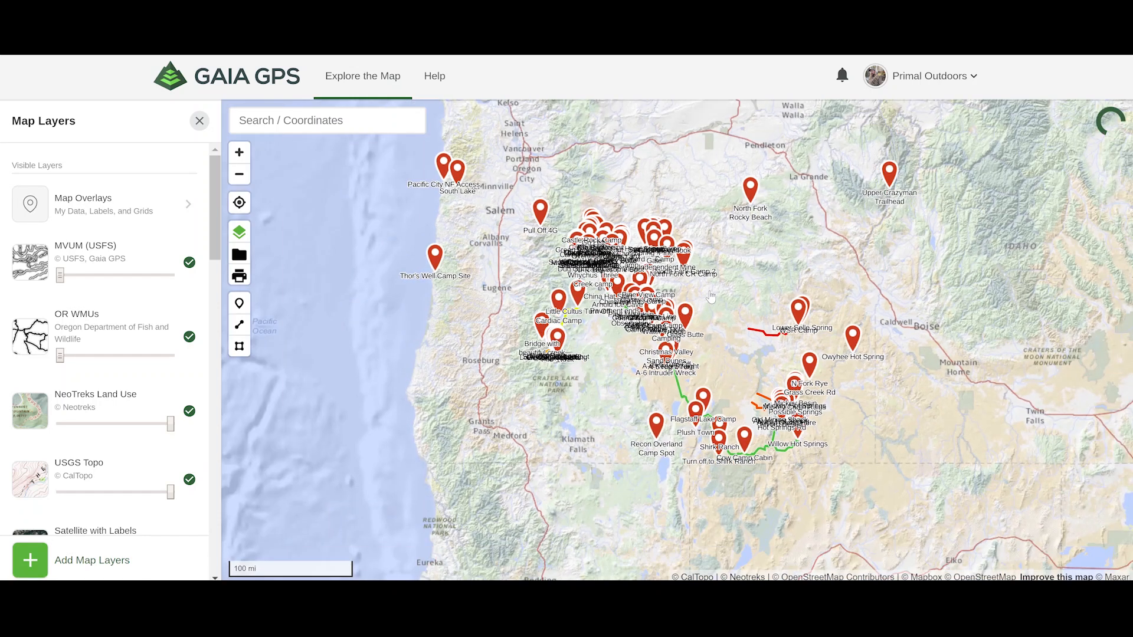
drag(710, 296, 649, 298)
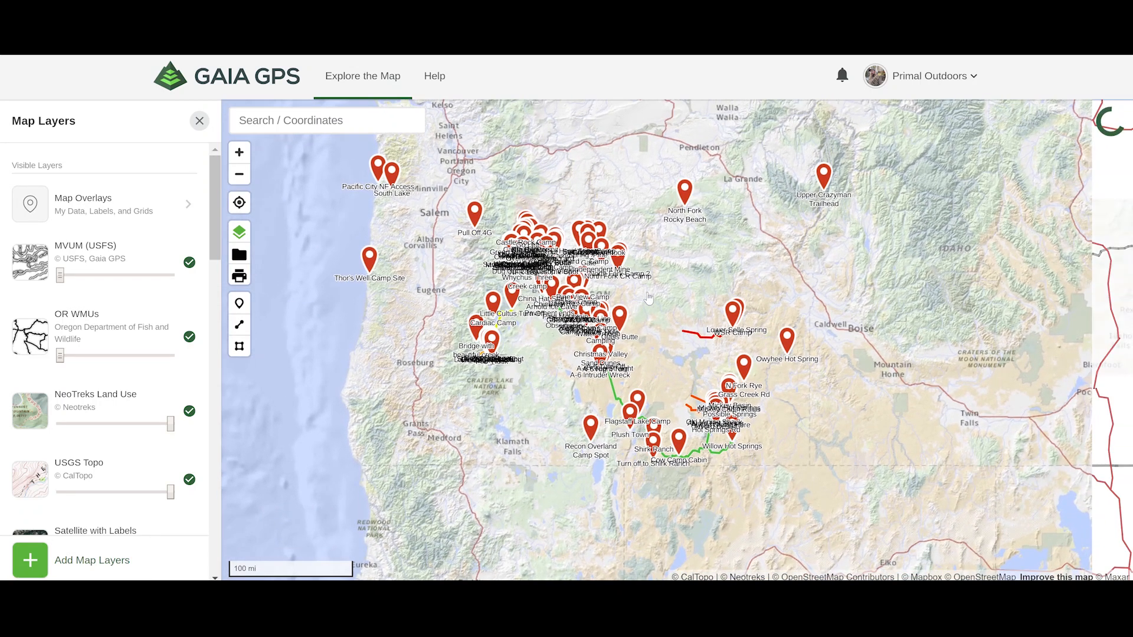
scroll(648, 298, down, 1)
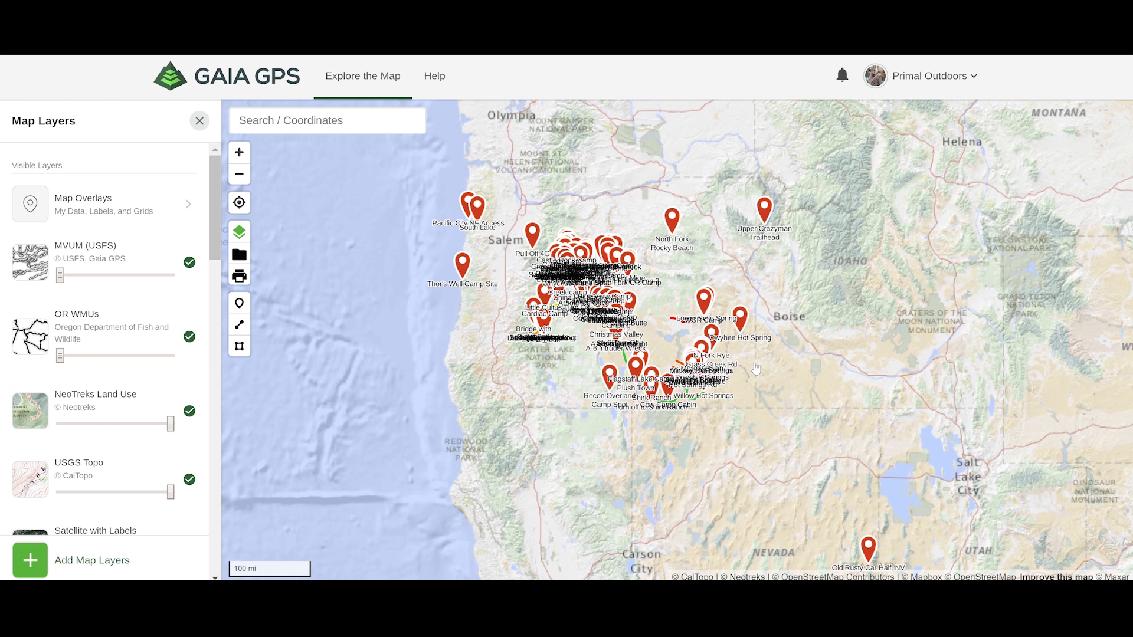
- Examine the checkerboard land parcels along Hwy 95 S southwest of Jordan Valley, including the isolated BLM parcel on Rattlesnake Creek Rd
scroll(755, 368, up, 2)
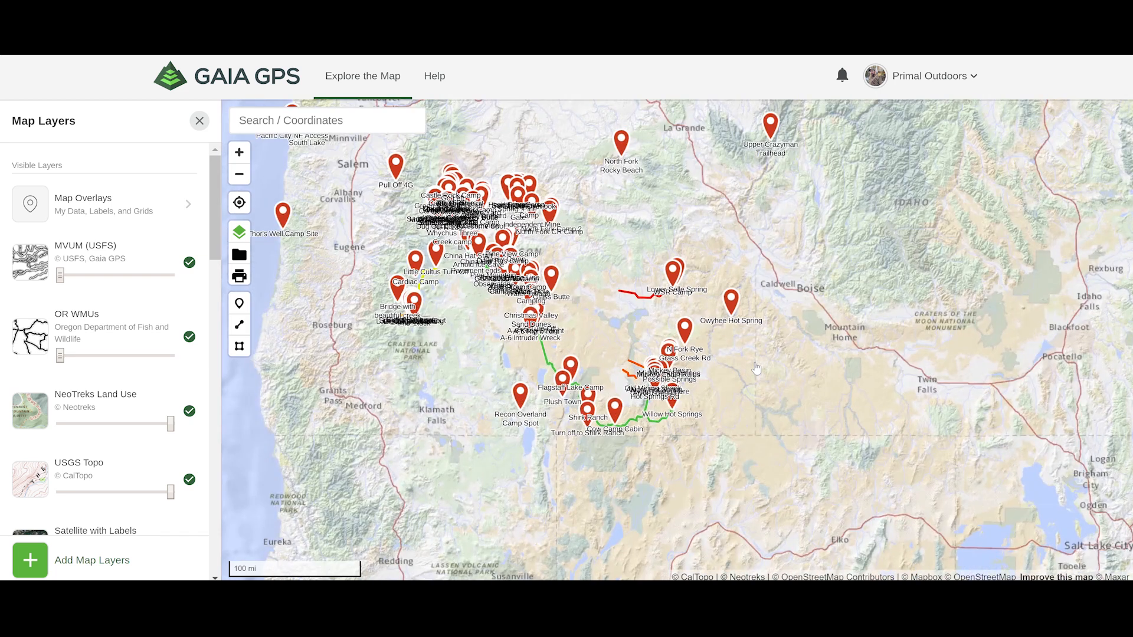
scroll(756, 368, up, 3)
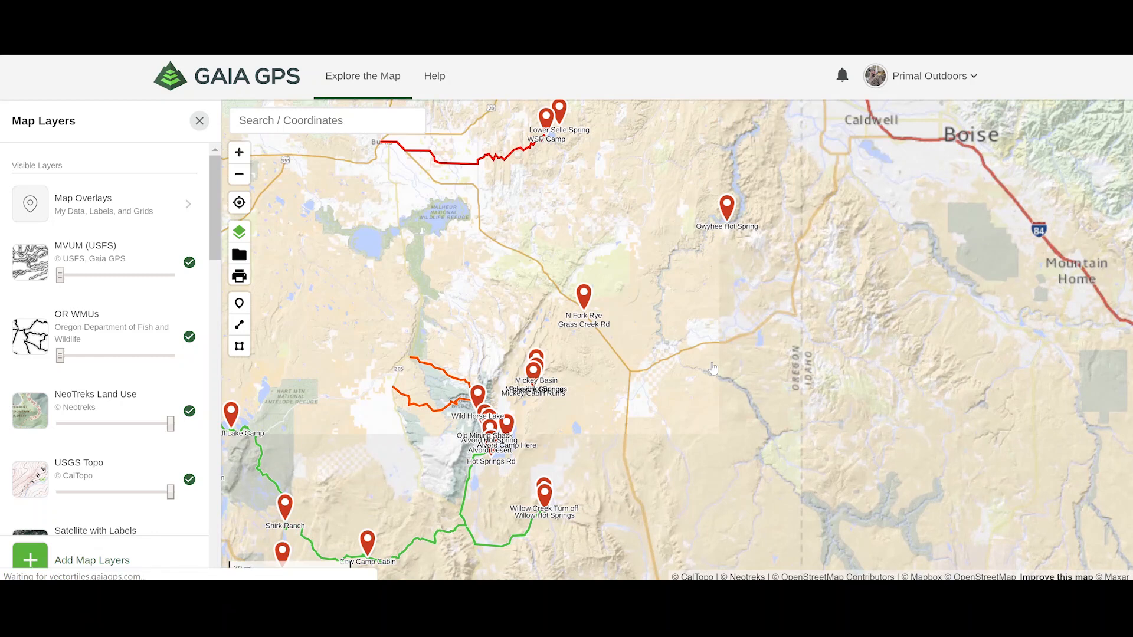
scroll(712, 368, up, 2)
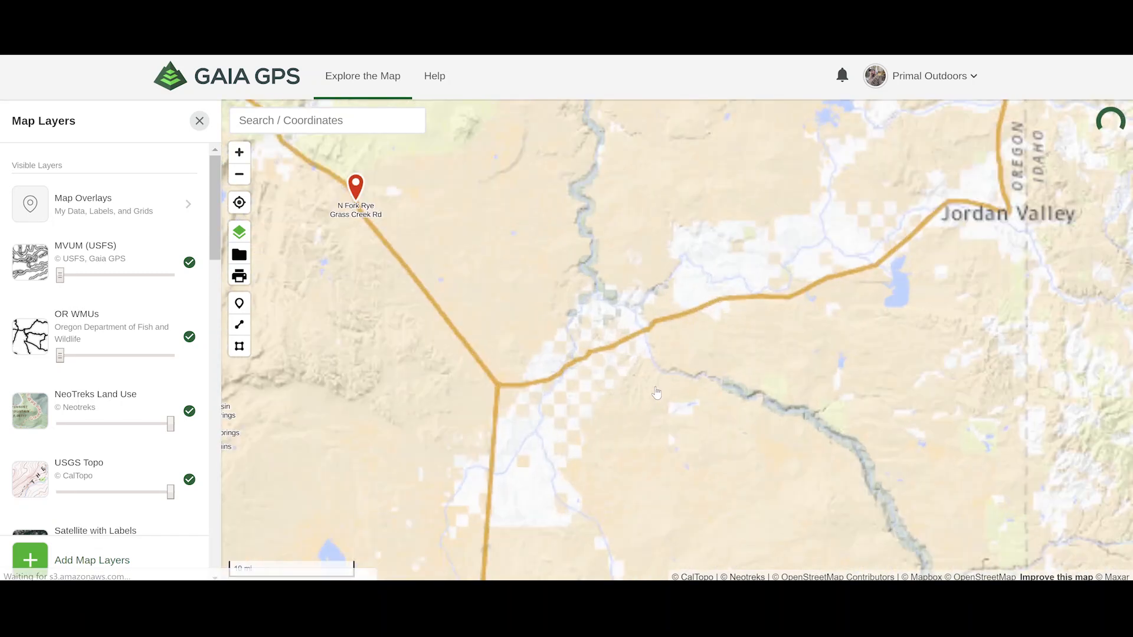
scroll(657, 393, up, 3)
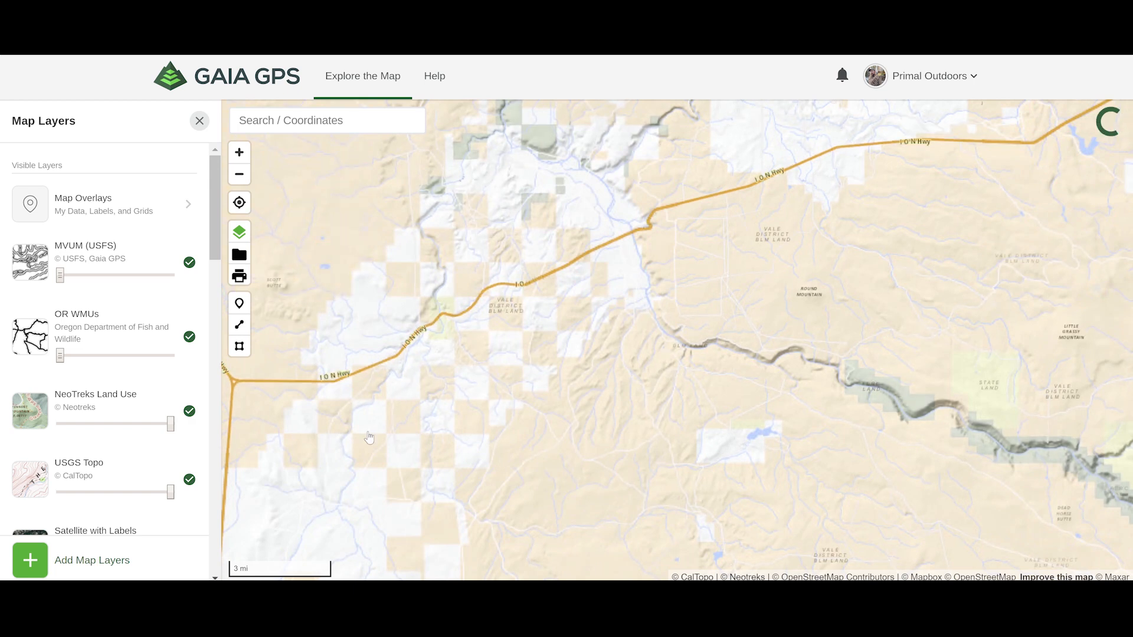
drag(505, 354, 666, 165)
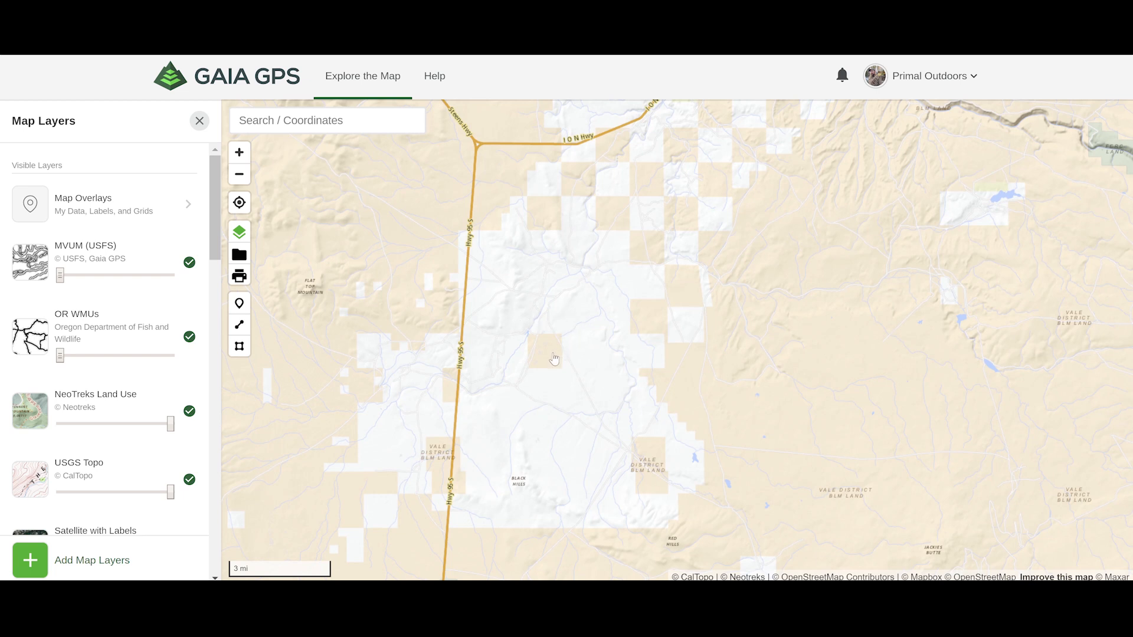
scroll(553, 359, up, 2)
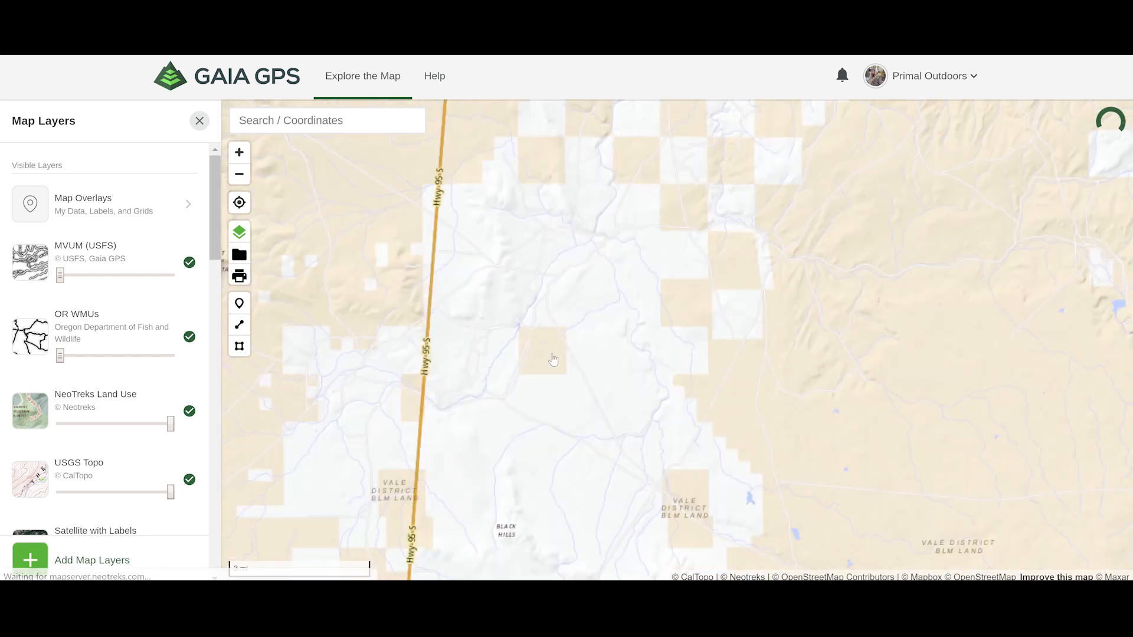
scroll(517, 309, up, 3)
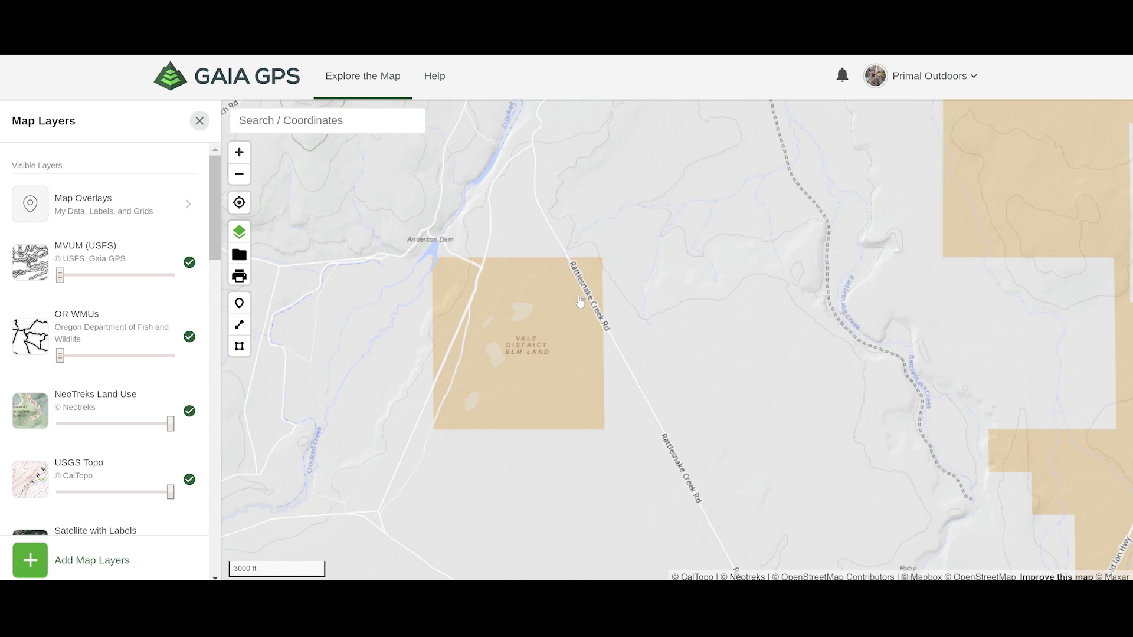
scroll(563, 305, down, 5)
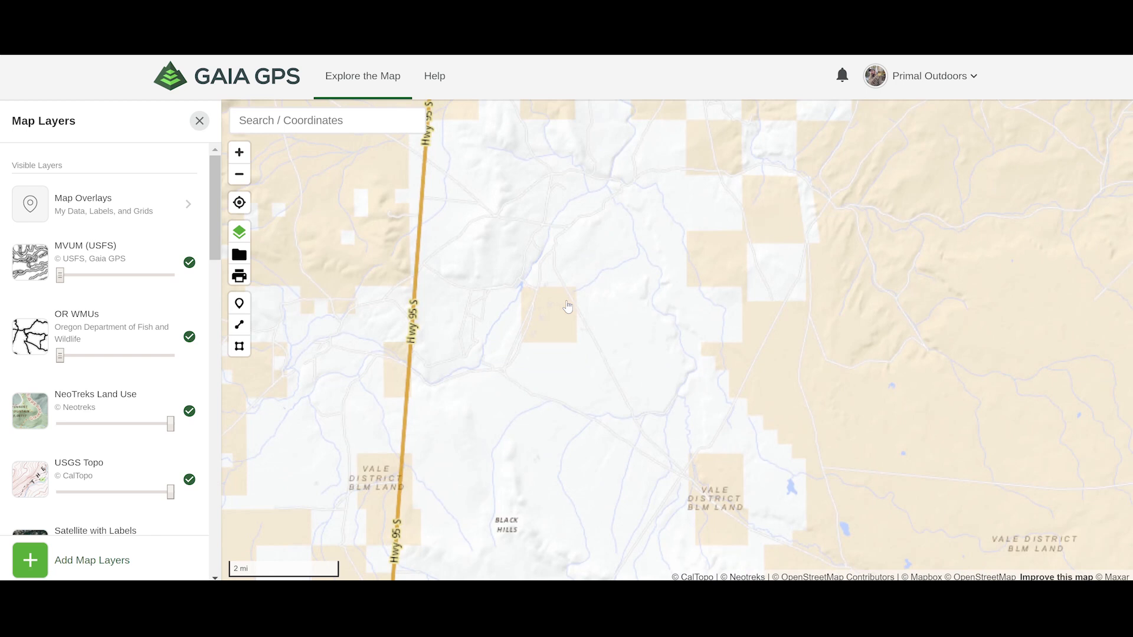
scroll(570, 312, down, 2)
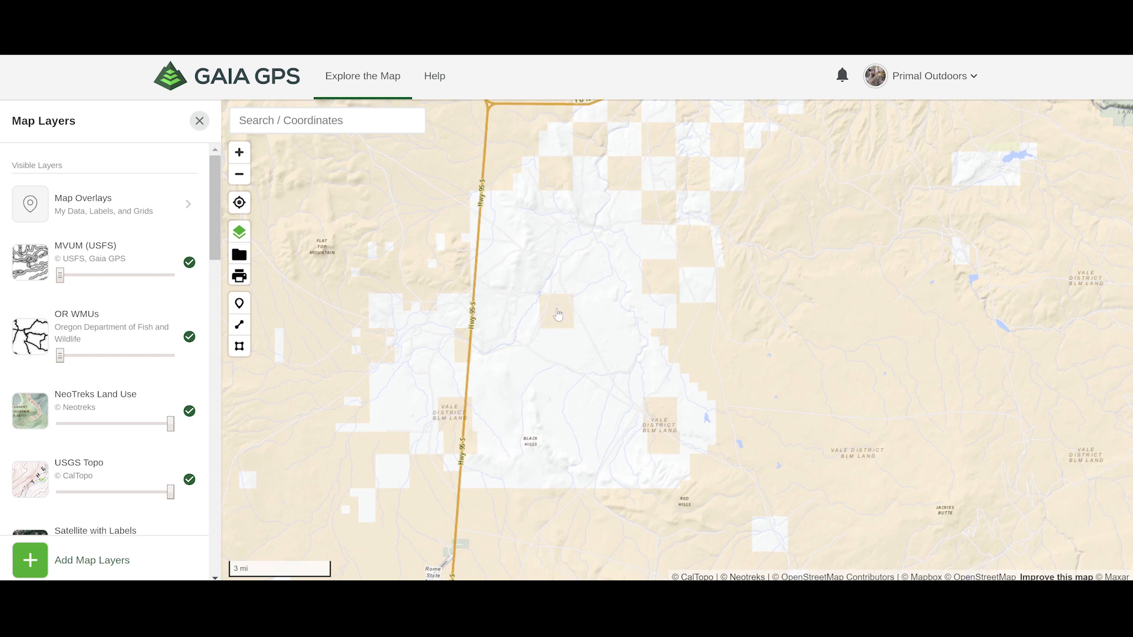
scroll(614, 297, down, 3)
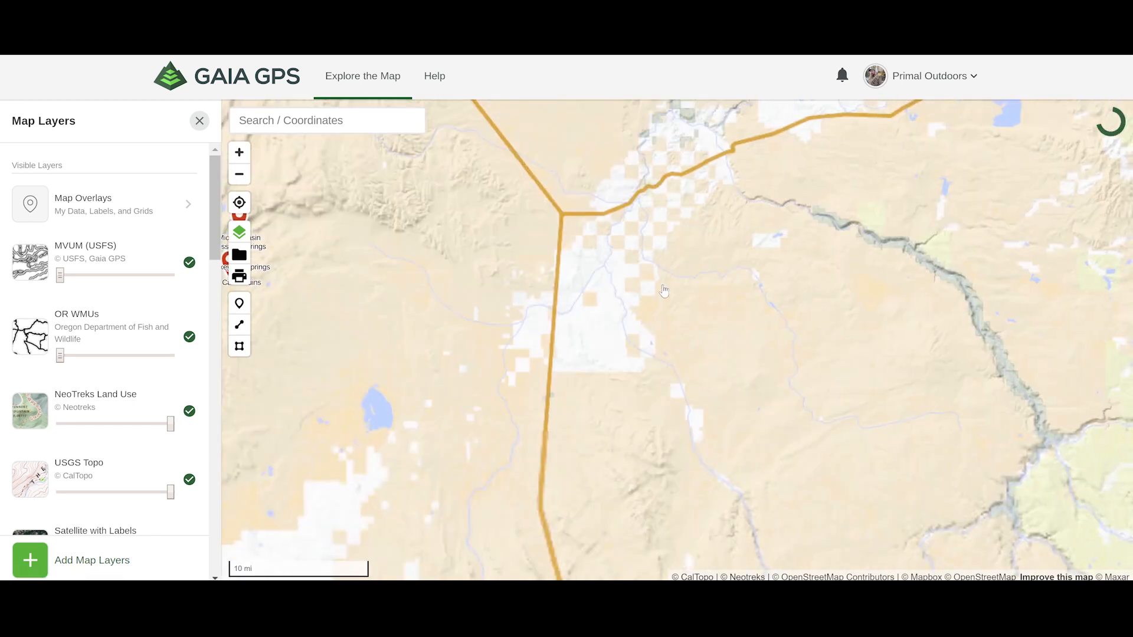
scroll(628, 290, down, 1)
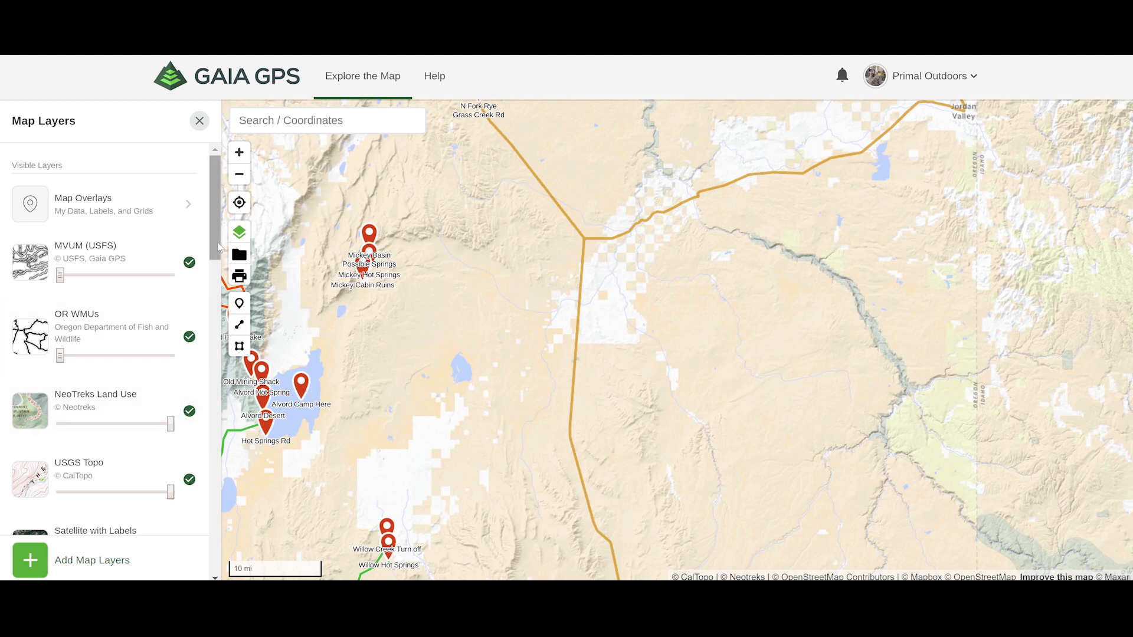
- Find the National Map layer among the hidden layers and make it visible
drag(218, 248, 213, 328)
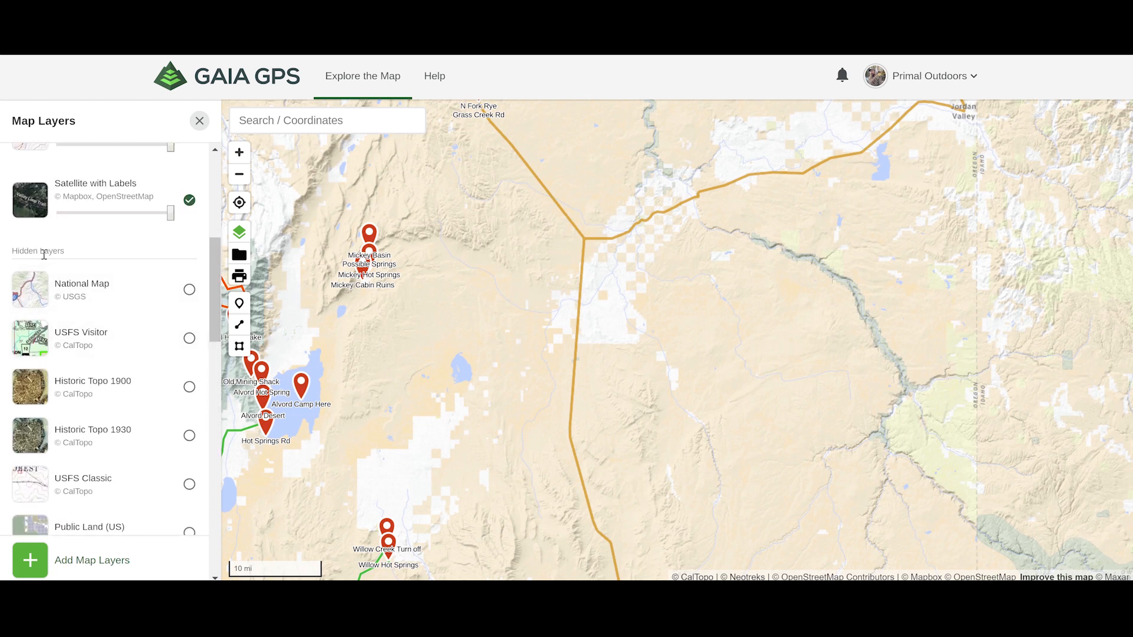
mouse_move(212, 278)
mouse_down()
mouse_move(198, 462)
mouse_move(205, 236)
mouse_move(205, 300)
mouse_move(213, 259)
mouse_move(214, 276)
mouse_up()
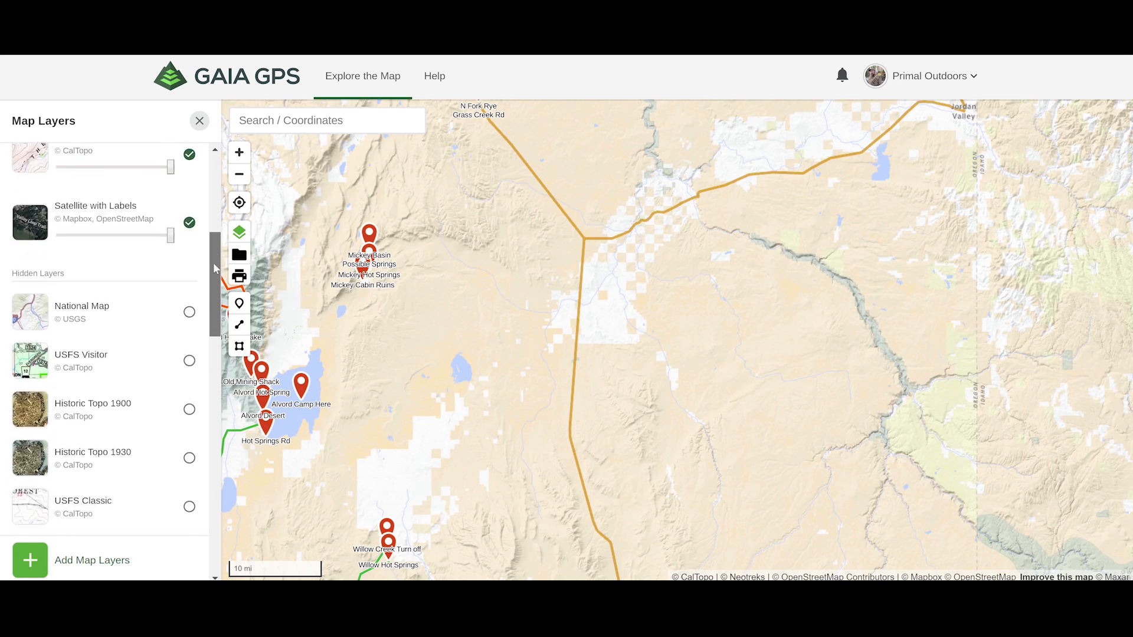
click(189, 312)
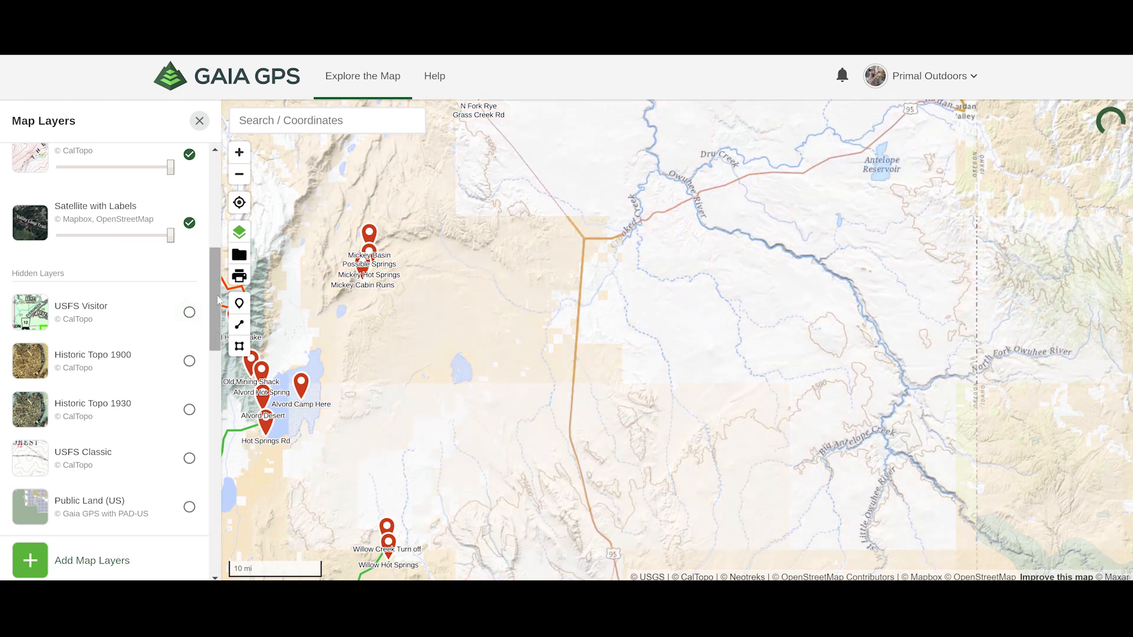
- Fade the National Map layer to fully transparent and back to nearly opaque, hide it, and return to the hidden layers
drag(215, 319, 214, 244)
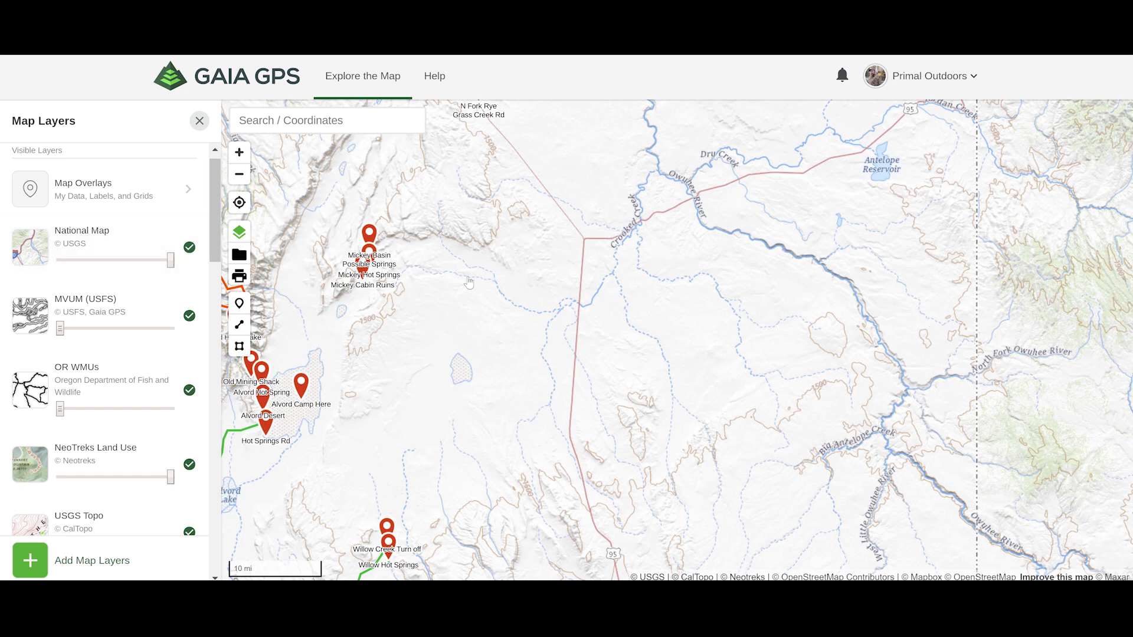
drag(171, 260, 57, 275)
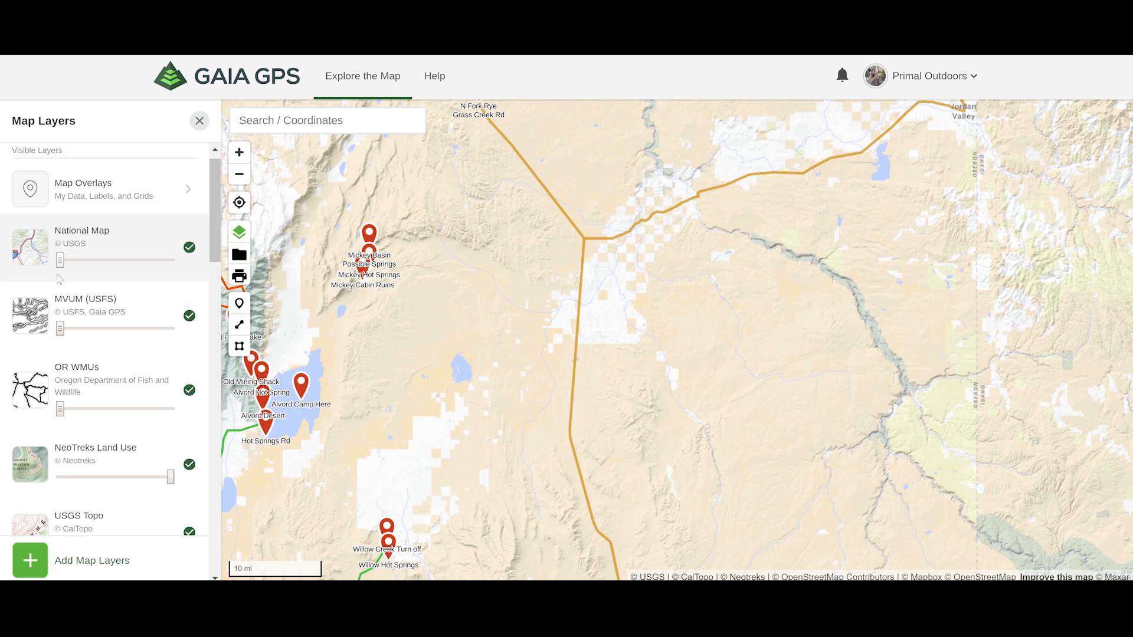
drag(60, 261, 164, 271)
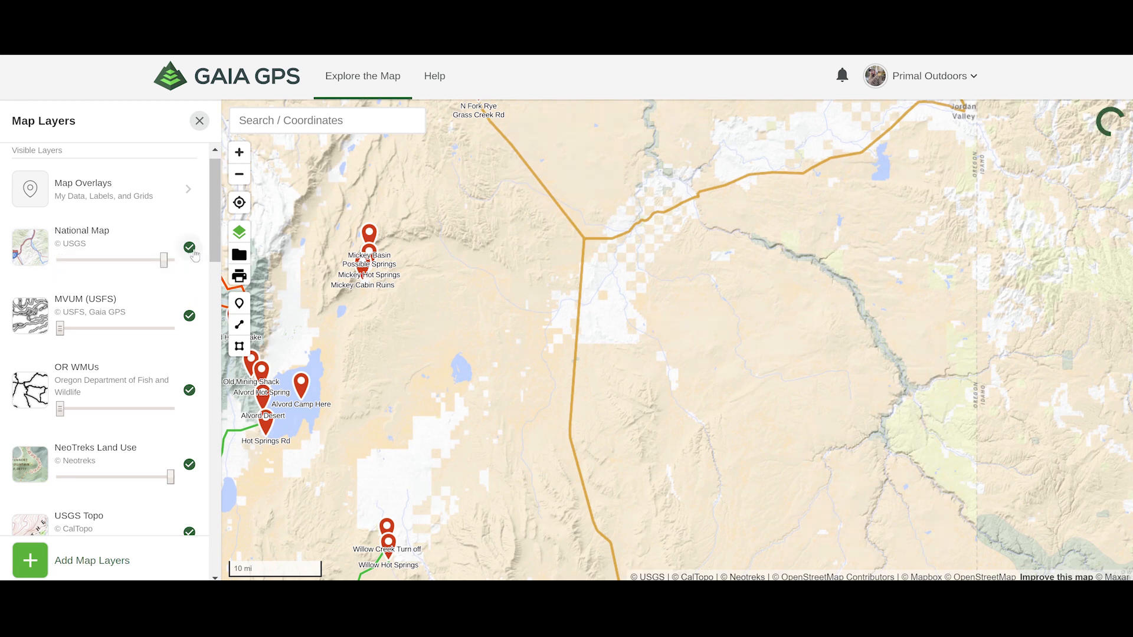
click(193, 252)
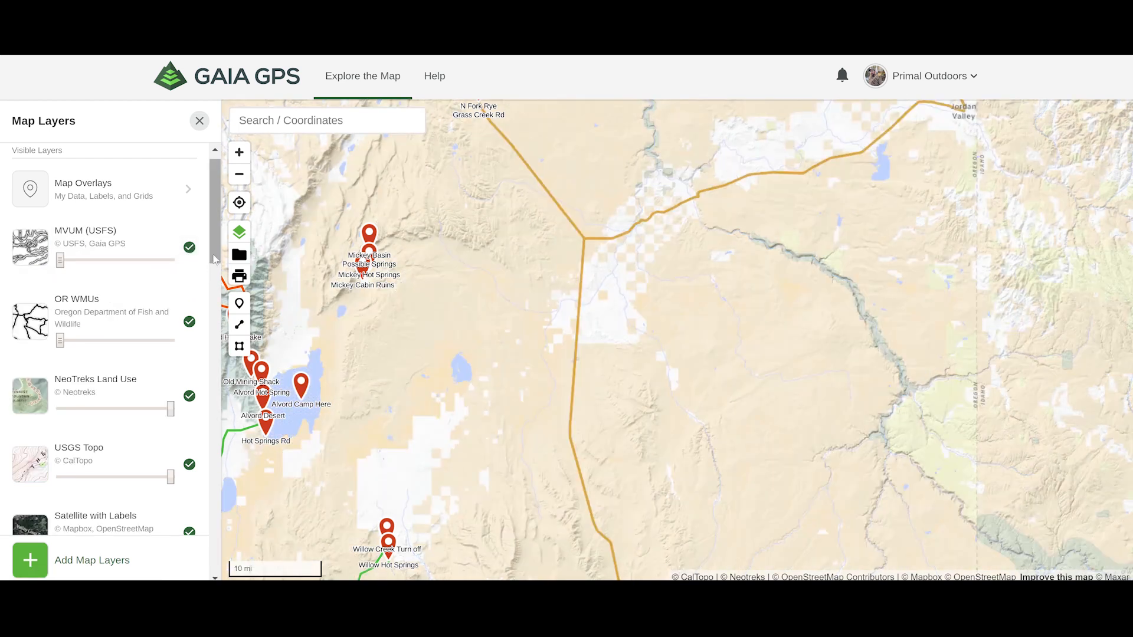
drag(214, 260, 214, 324)
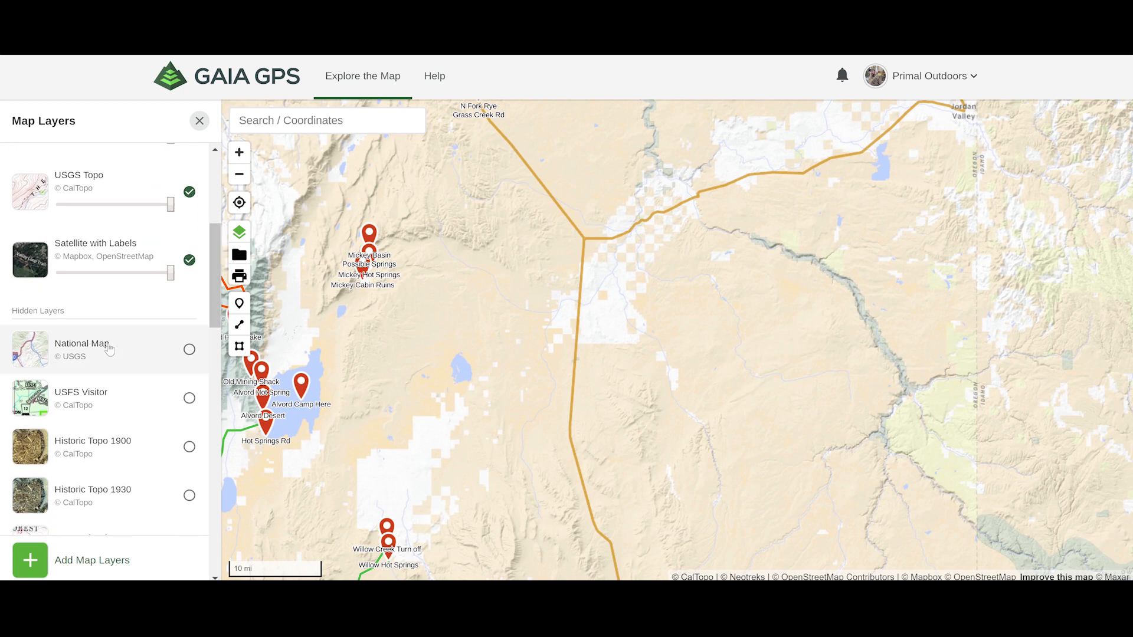
- Return to the active layers and fade the NeoTreks Land Use layer to fully transparent
scroll(208, 283, up, 4)
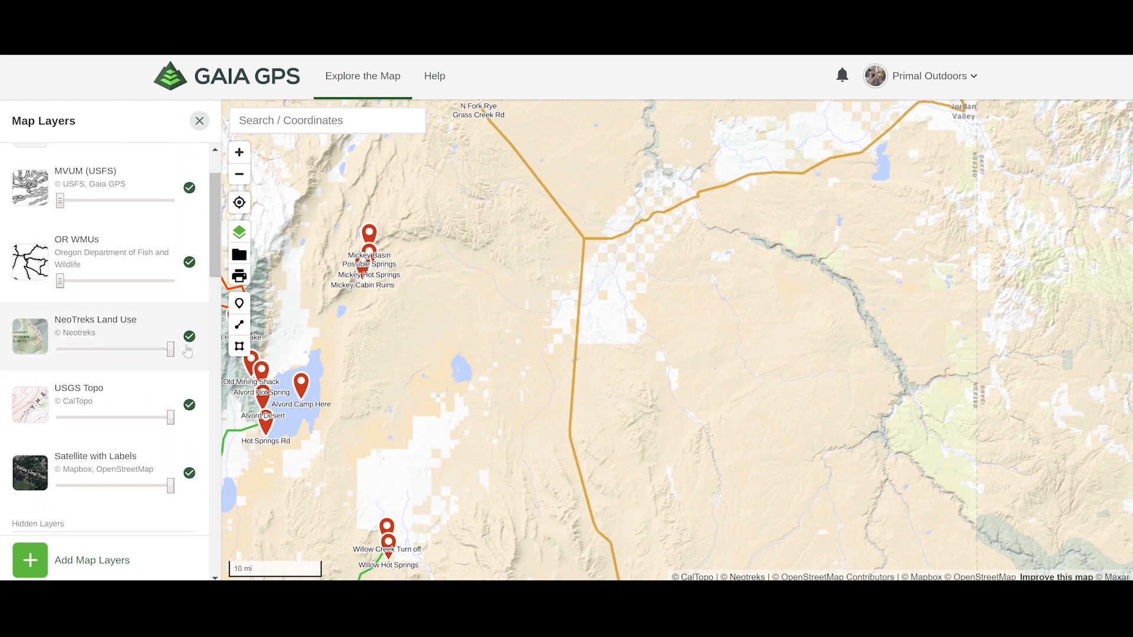
scroll(187, 352, down, 2)
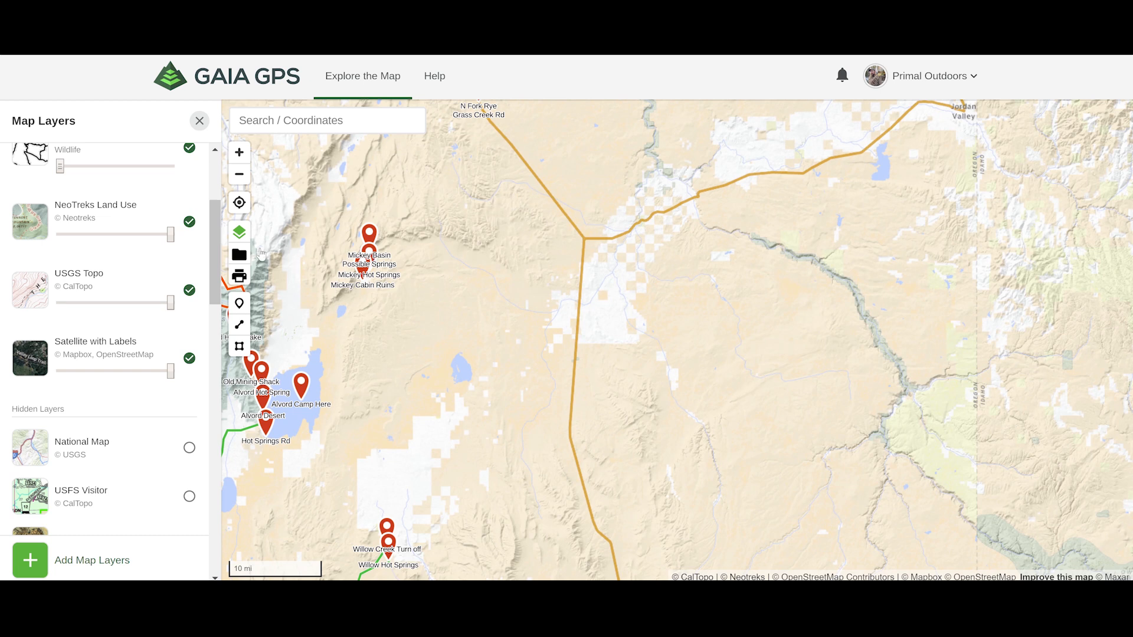
drag(171, 234, 55, 237)
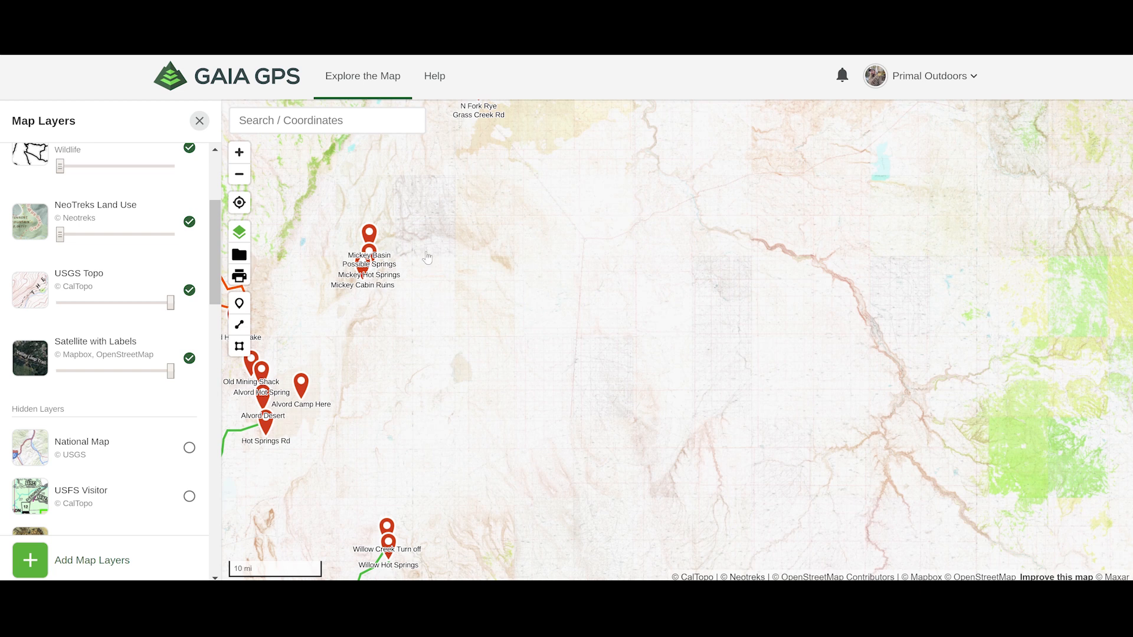
- Examine the USGS Topo contours, section lines and 4WD tracks south of Ancient Lake, around the 5072 summit
scroll(383, 287, up, 5)
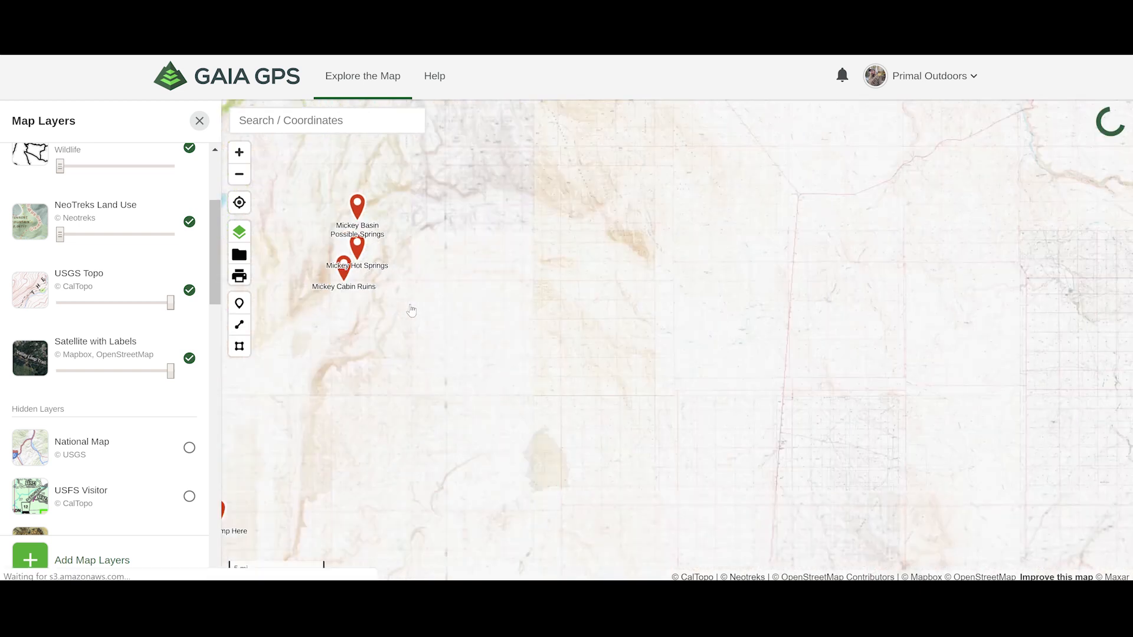
scroll(412, 310, up, 3)
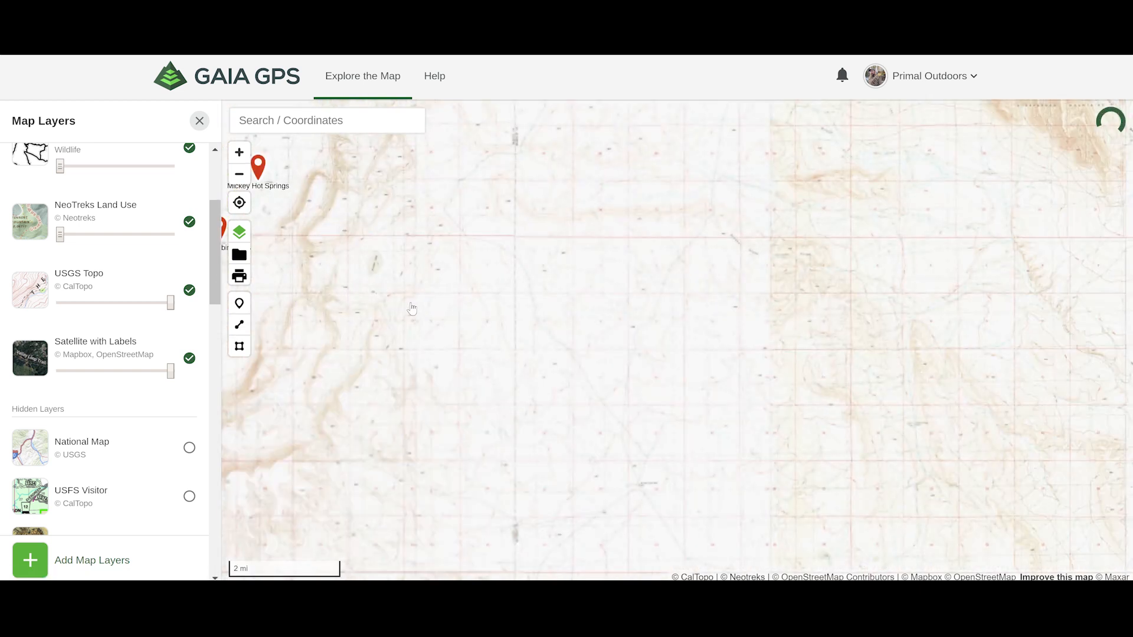
scroll(412, 310, up, 1)
scroll(411, 308, up, 2)
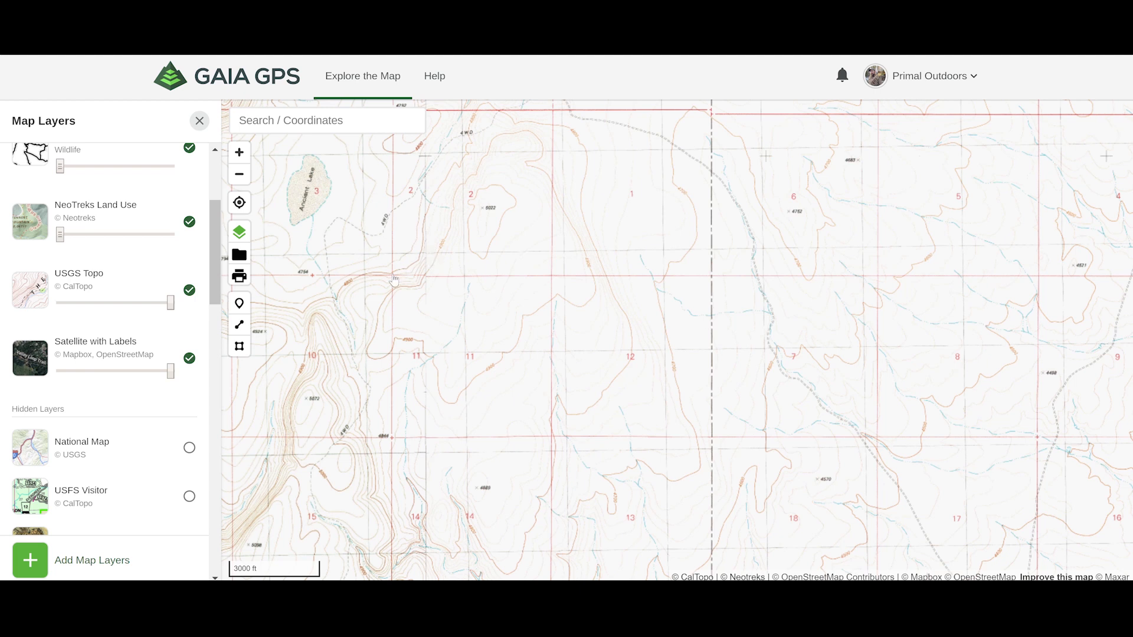
scroll(389, 252, up, 1)
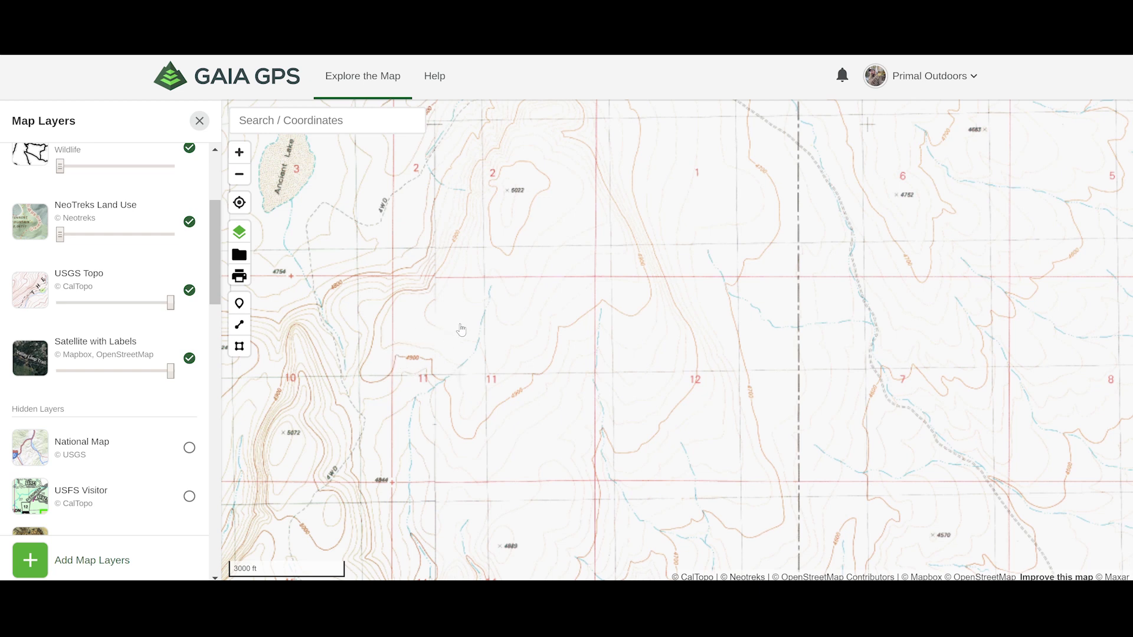
scroll(466, 335, up, 1)
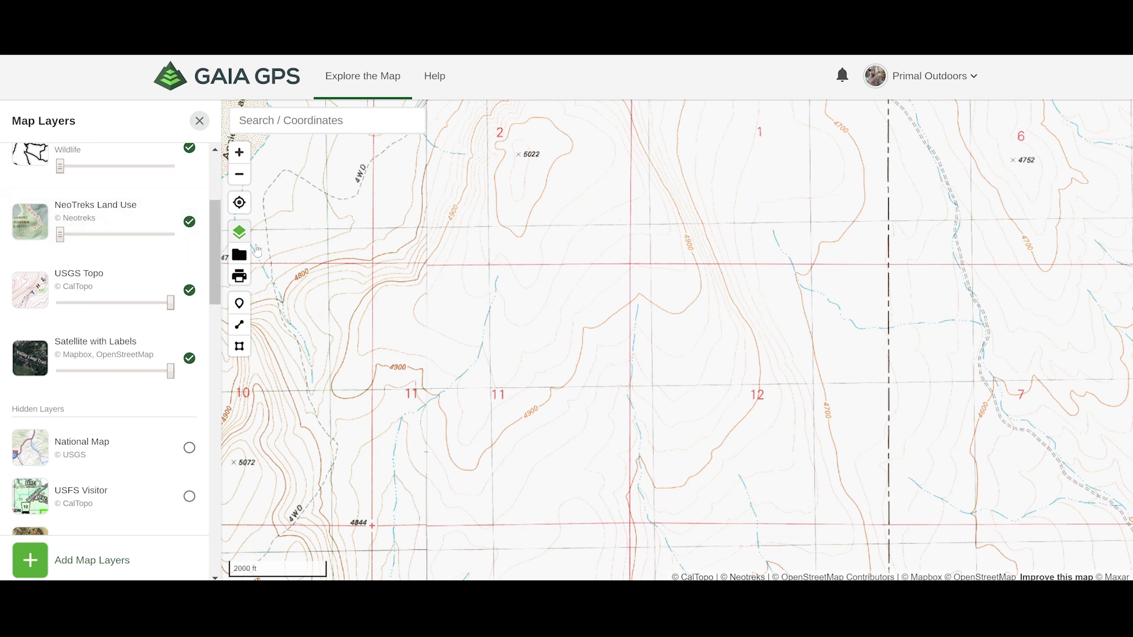
drag(390, 280, 495, 249)
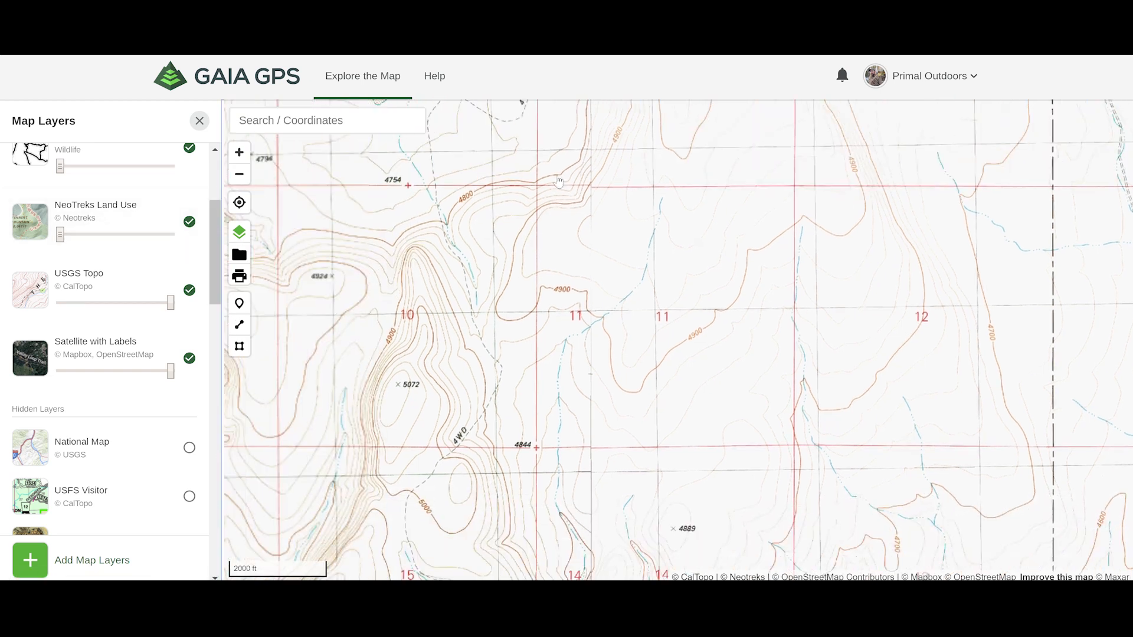
drag(432, 337, 490, 253)
scroll(502, 260, up, 3)
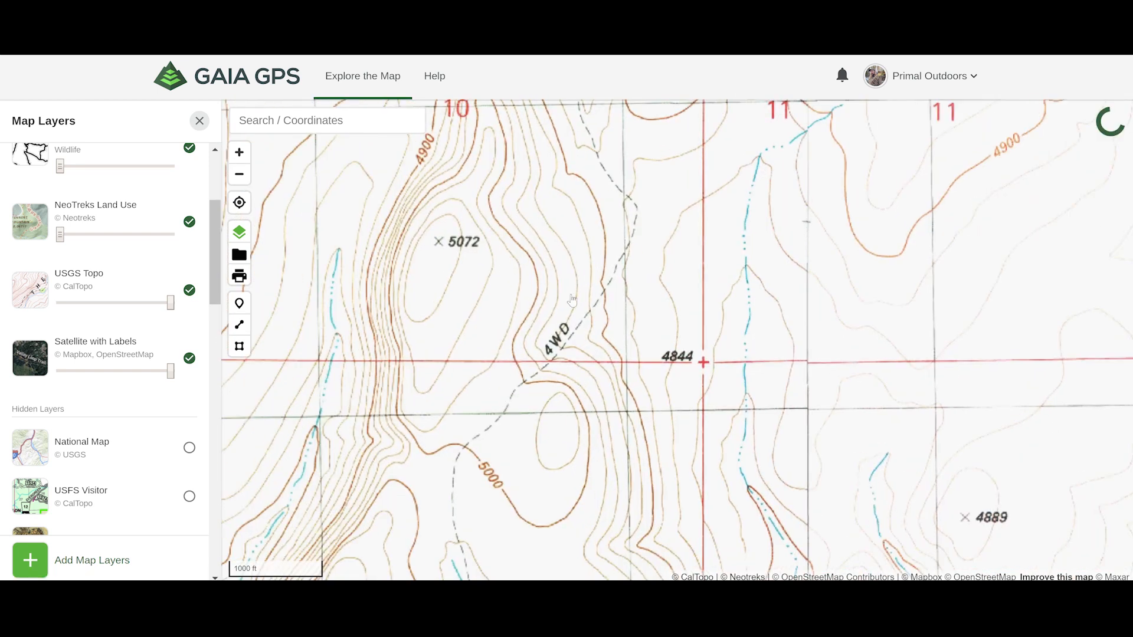
scroll(627, 304, down, 3)
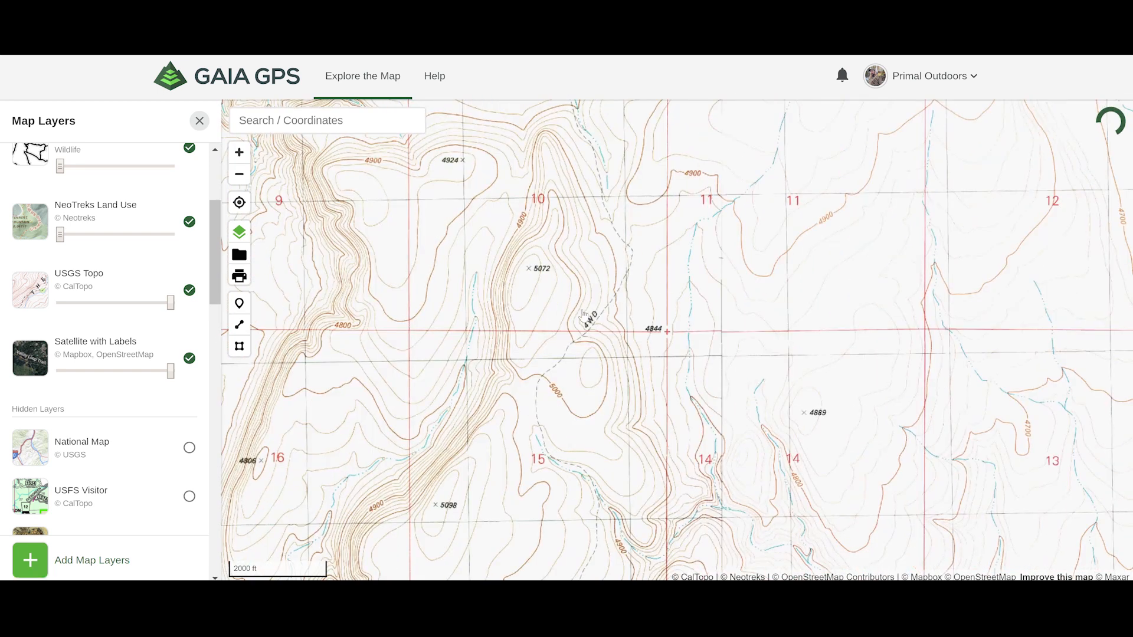
drag(438, 317, 611, 282)
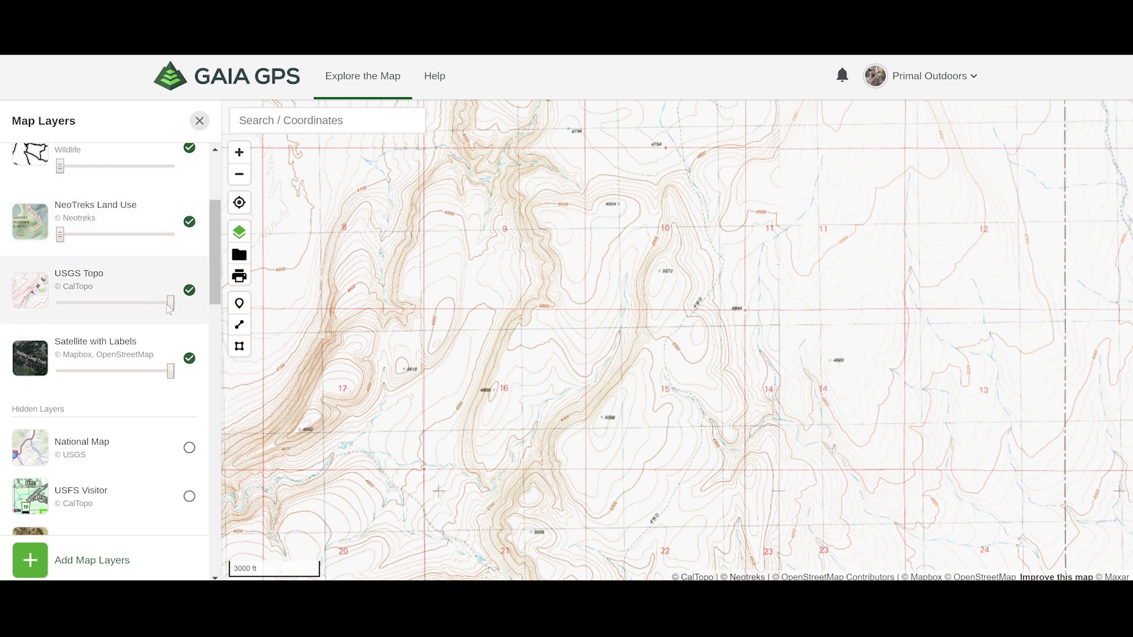
- Fade the USGS Topo layer to fully transparent and view the satellite imagery around the Winter Range Wilderness Study Area
drag(171, 305, 37, 300)
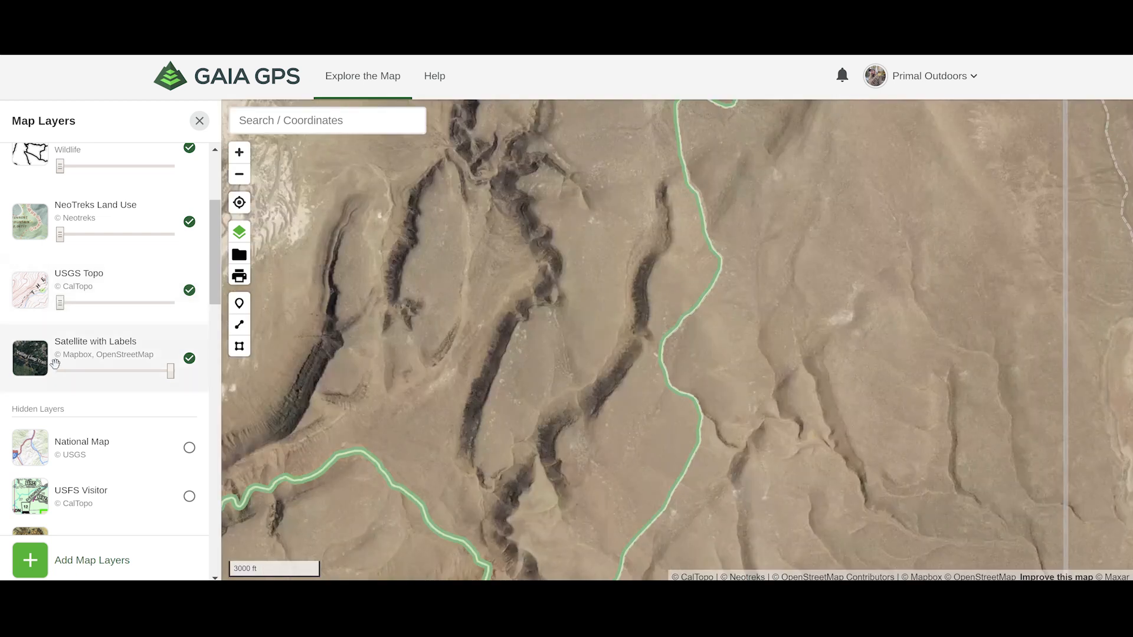
scroll(394, 323, down, 3)
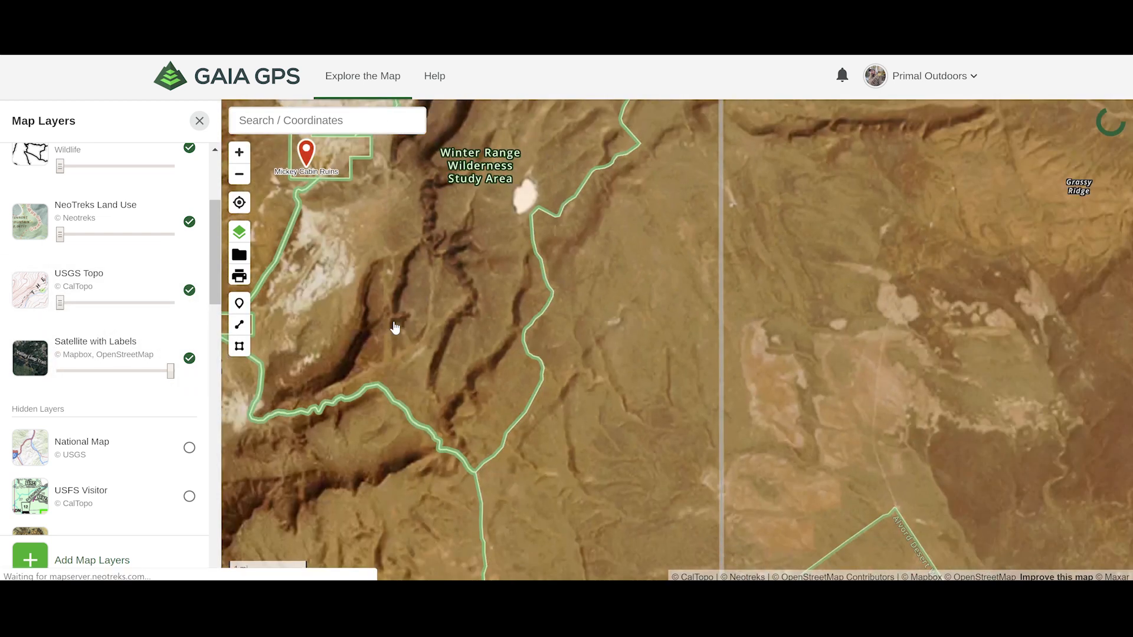
scroll(423, 322, down, 2)
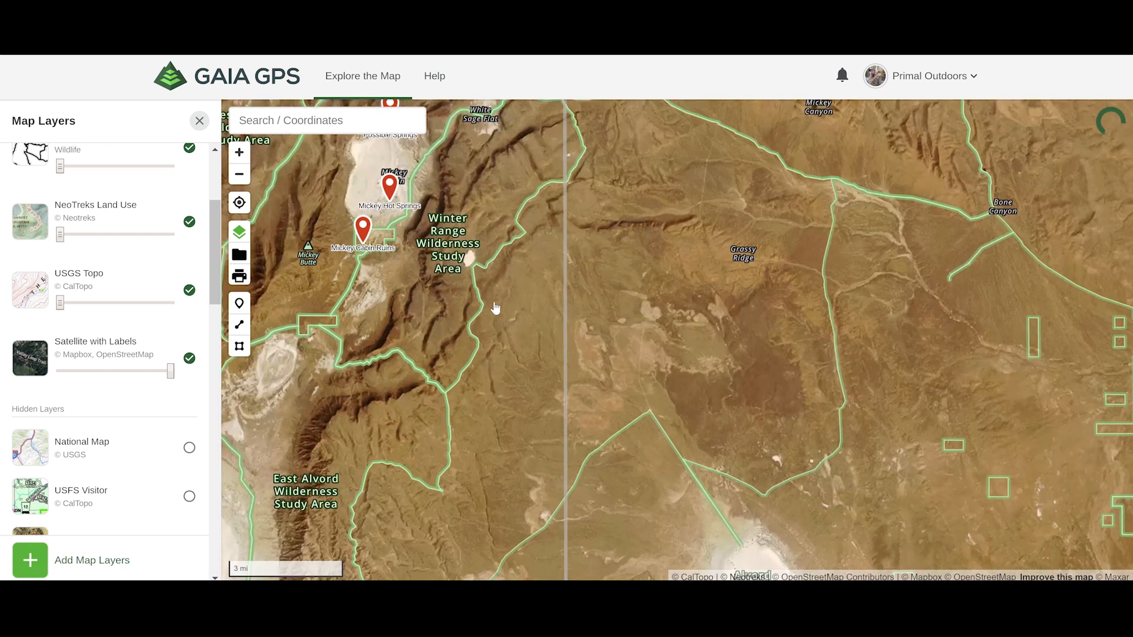
scroll(575, 301, down, 1)
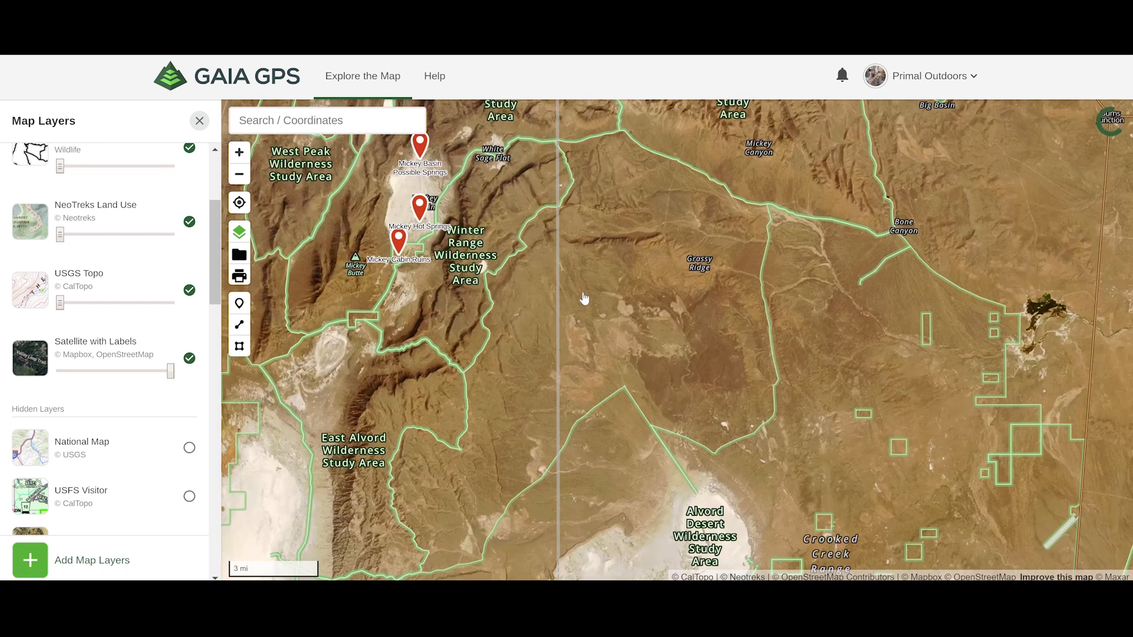
- Examine the satellite imagery and wilderness study area boundaries from Grassy Ridge to the Alvord Desert and The Flats
drag(536, 334, 498, 348)
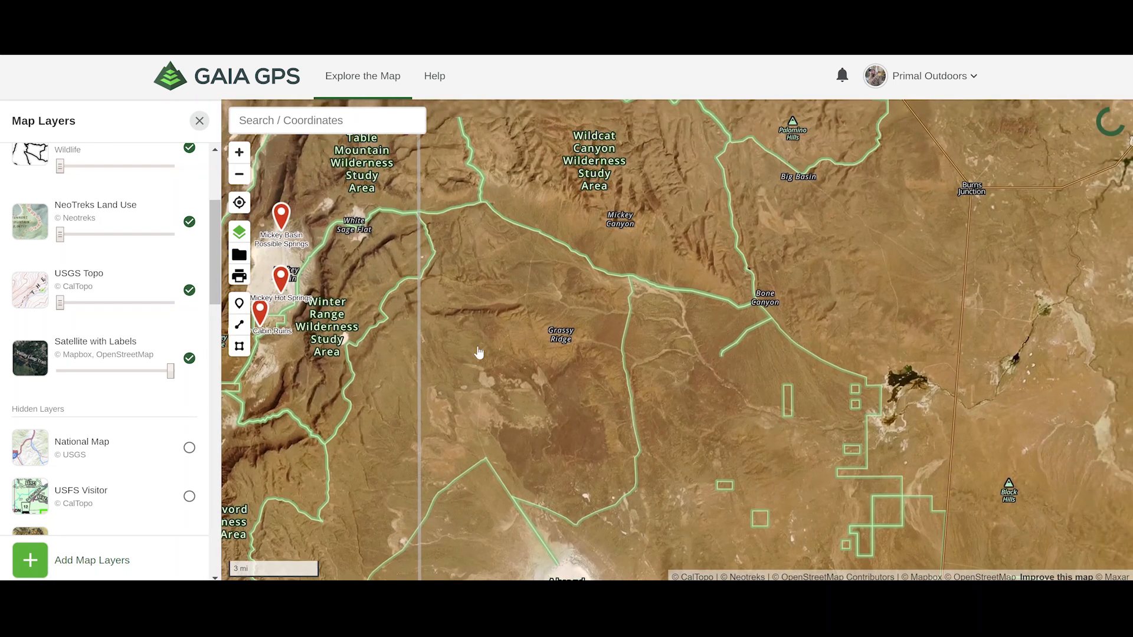
scroll(559, 306, down, 2)
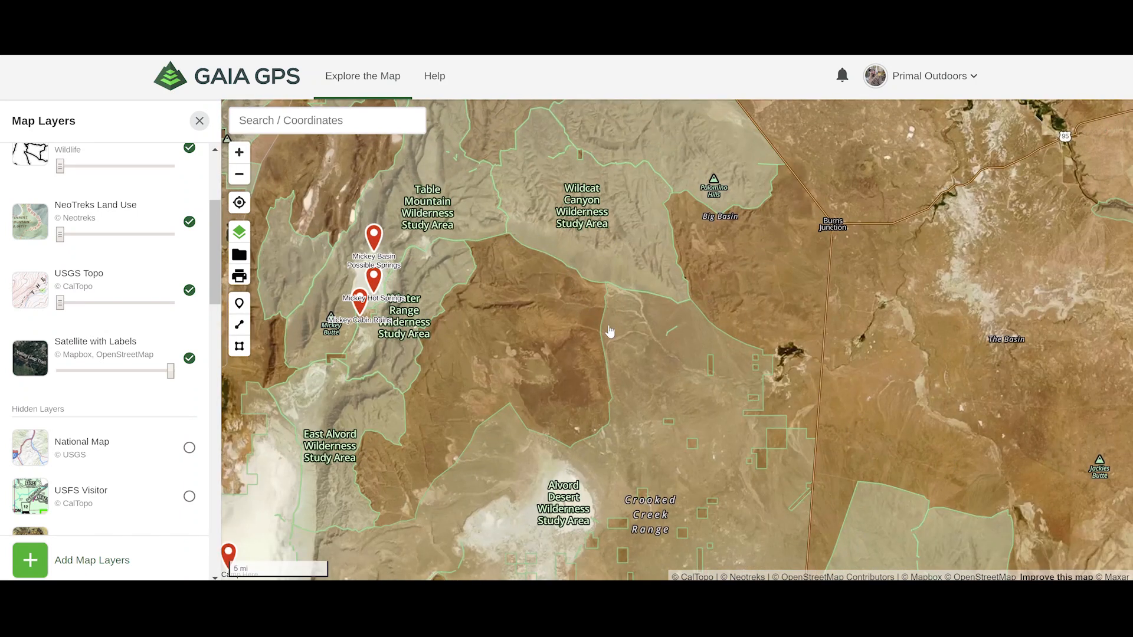
scroll(610, 329, down, 2)
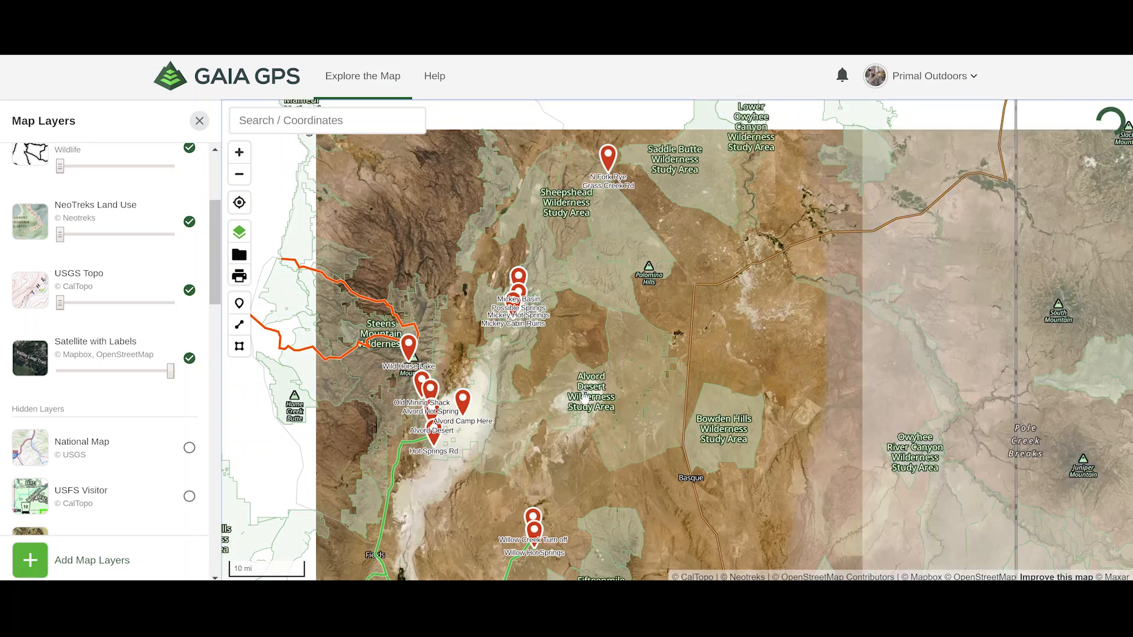
drag(558, 395, 582, 279)
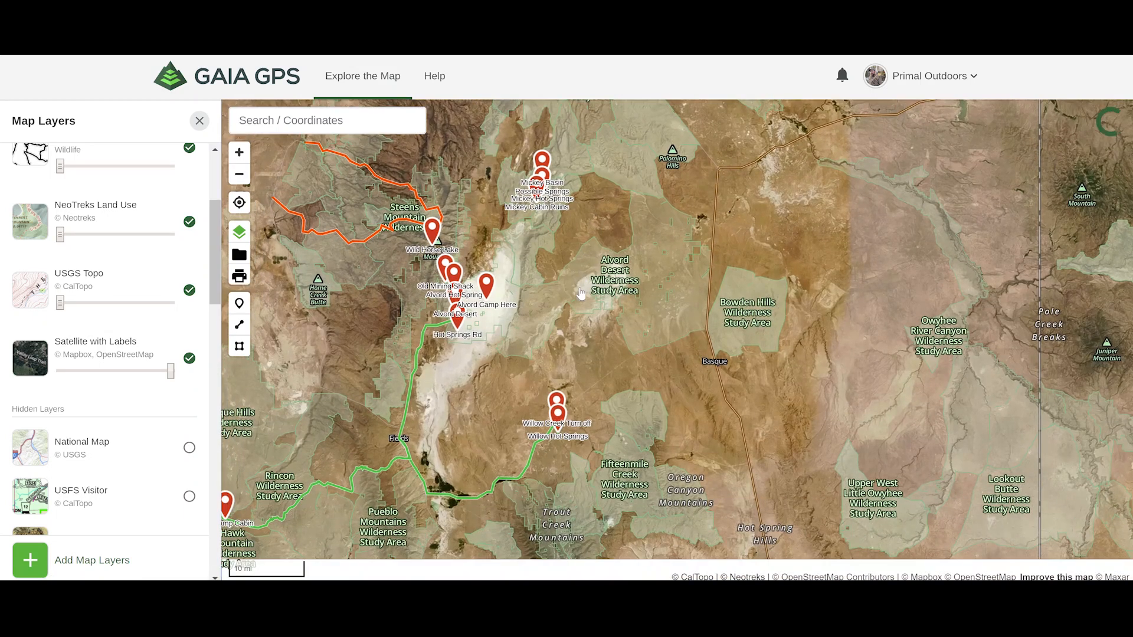
scroll(584, 298, up, 3)
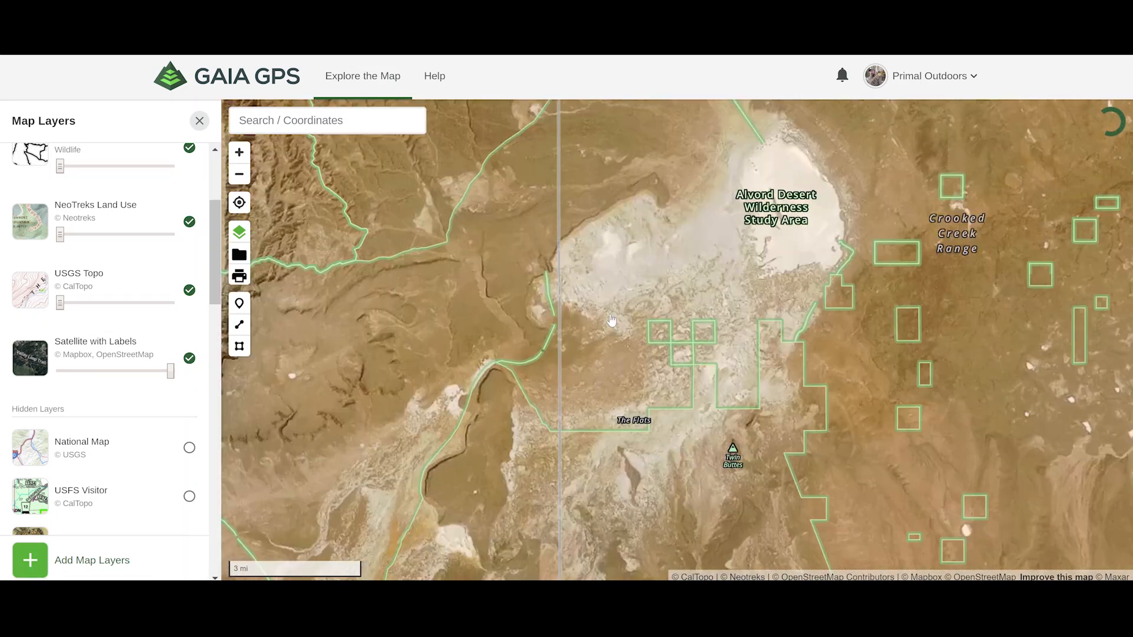
drag(612, 319, 546, 276)
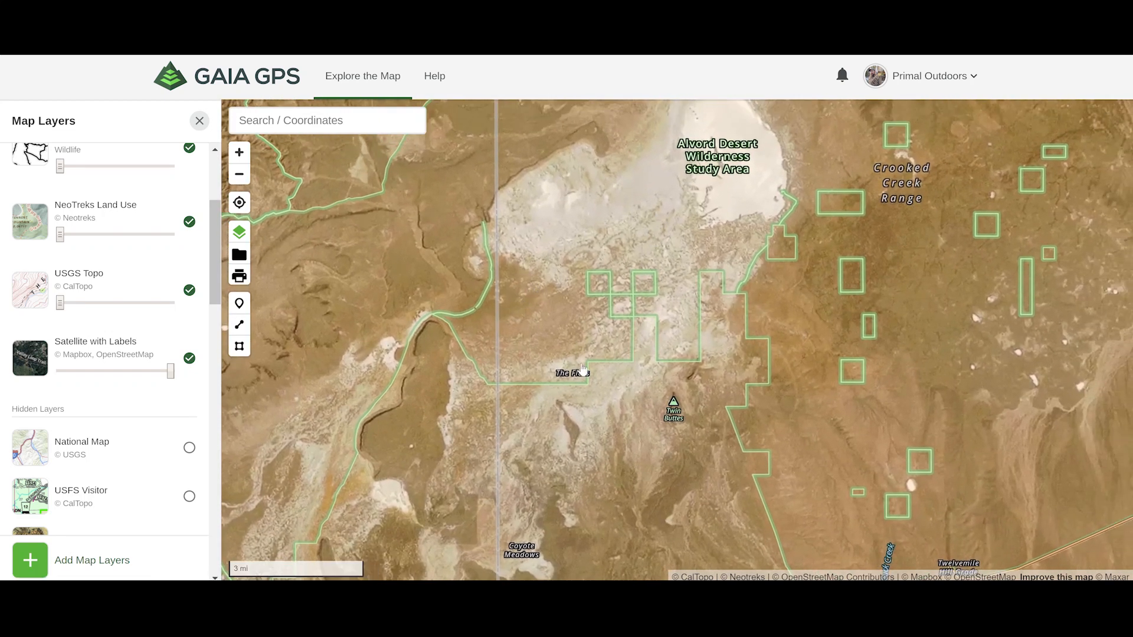
drag(573, 326, 575, 286)
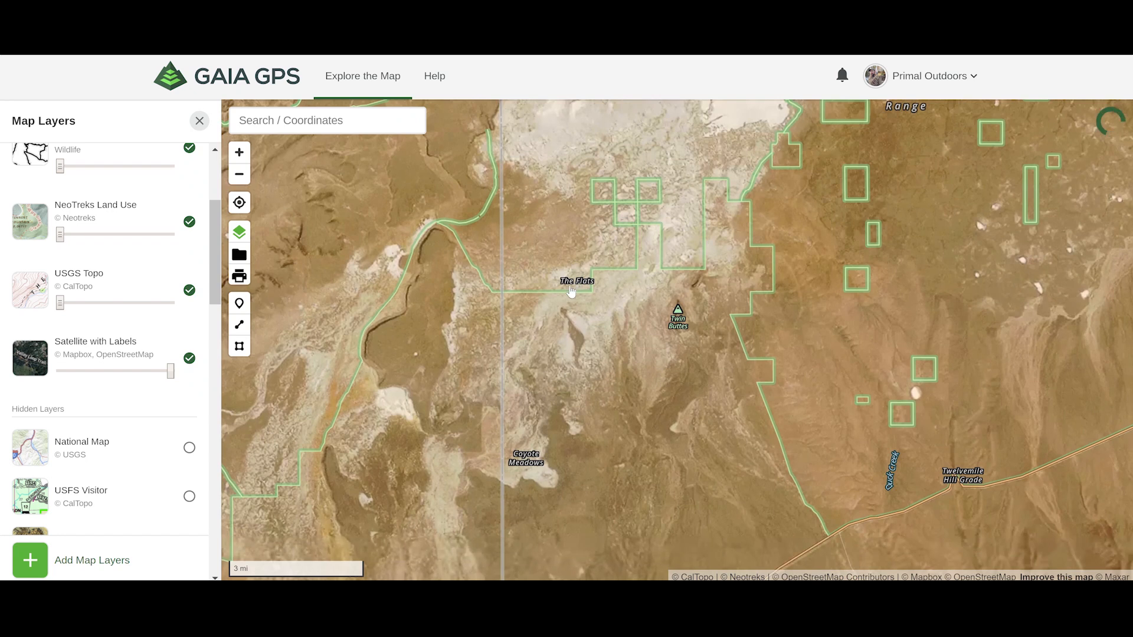
scroll(571, 291, down, 5)
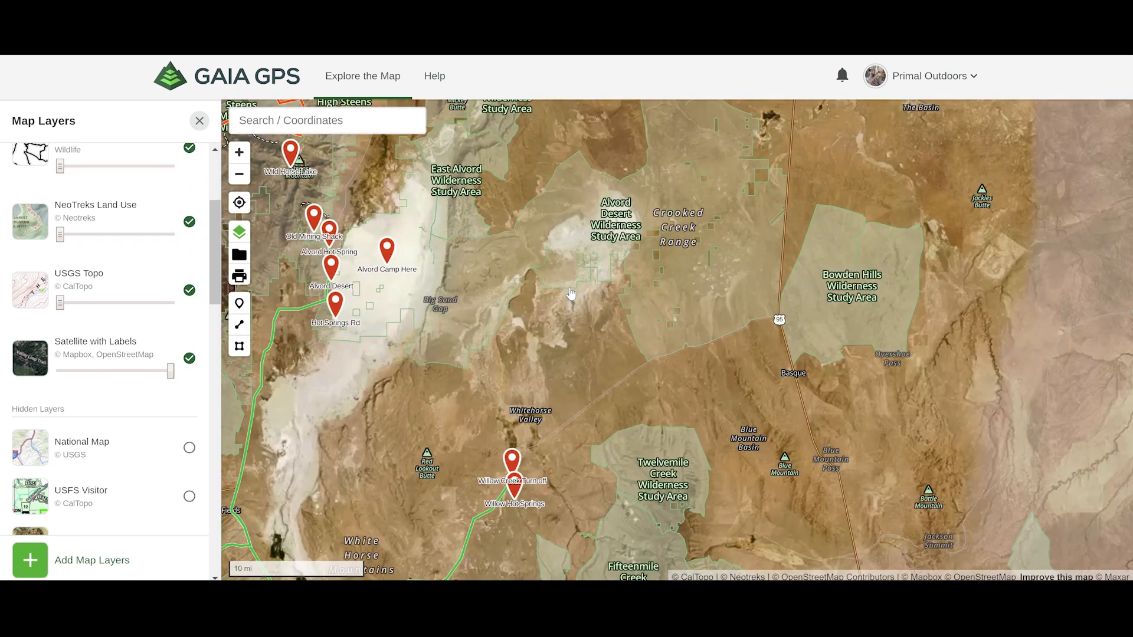
- Restore the NeoTreks Land Use layer to full opacity and view the land-use colouring around the Alvord Desert
scroll(571, 294, down, 1)
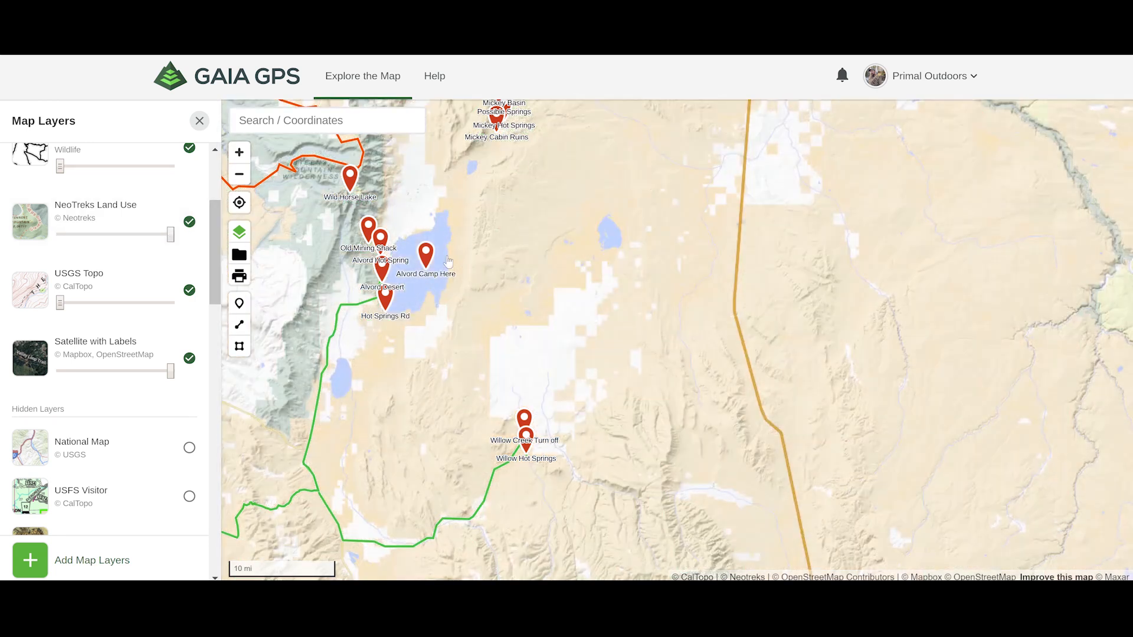
drag(557, 278, 574, 302)
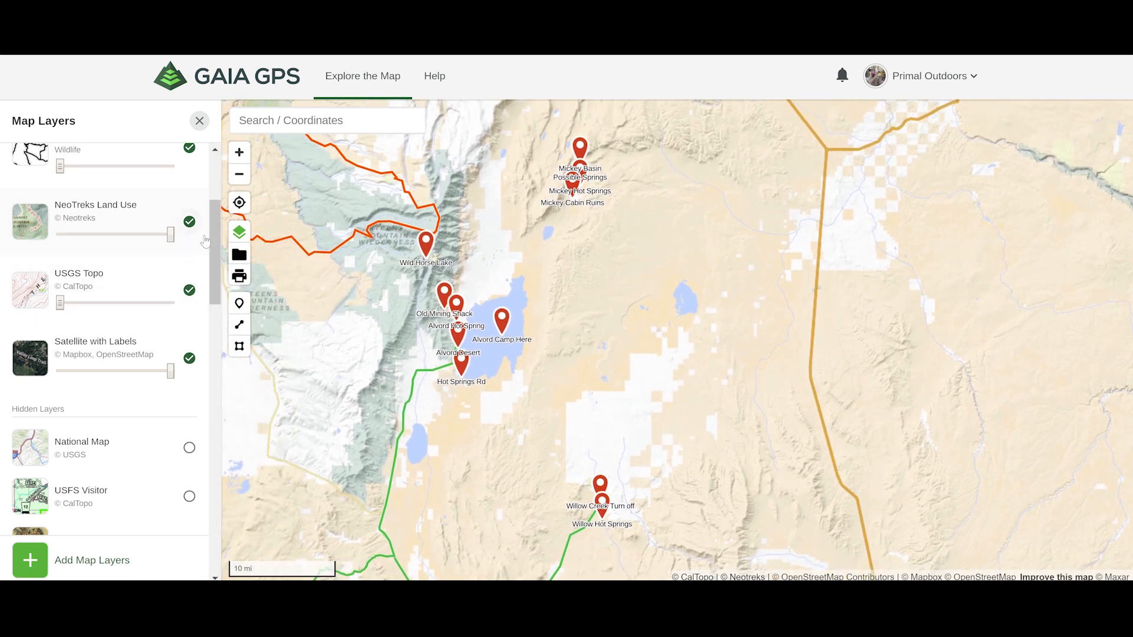
- Review the active layers and the hidden ones, including Public Land (US), Private Land (US) and US Topo
scroll(217, 236, down, 2)
scroll(219, 216, up, 4)
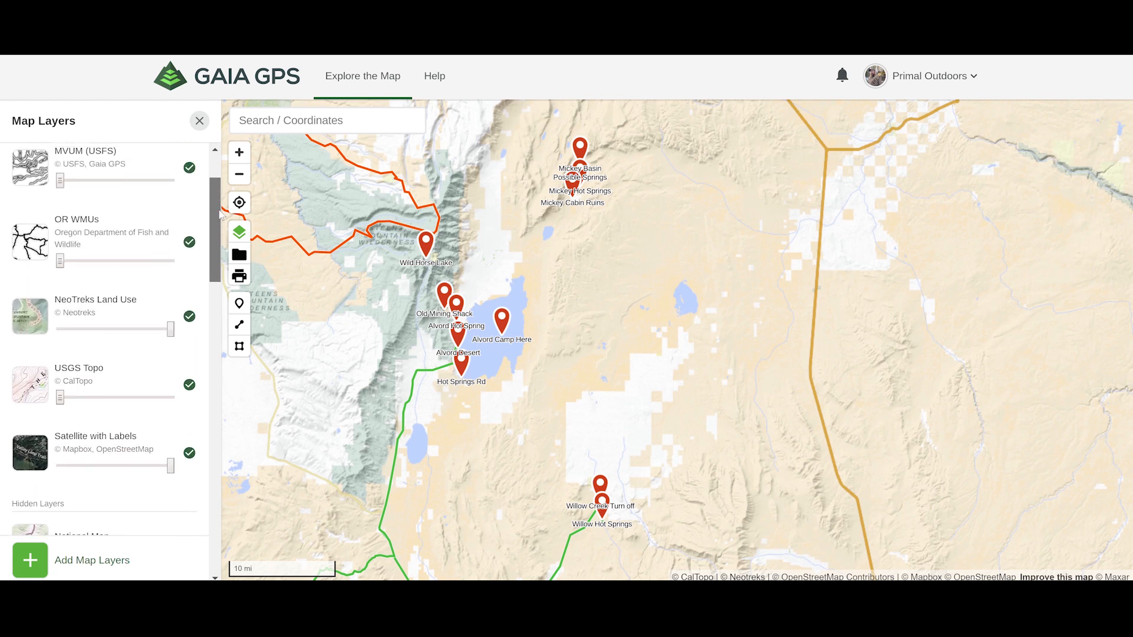
scroll(219, 216, up, 1)
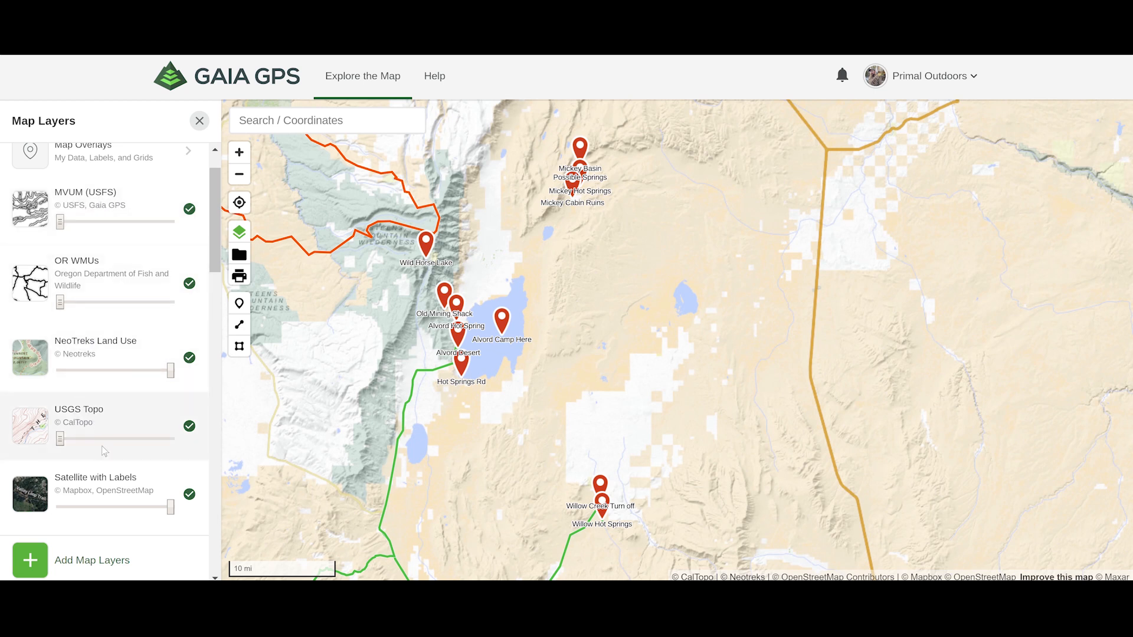
drag(220, 266, 212, 404)
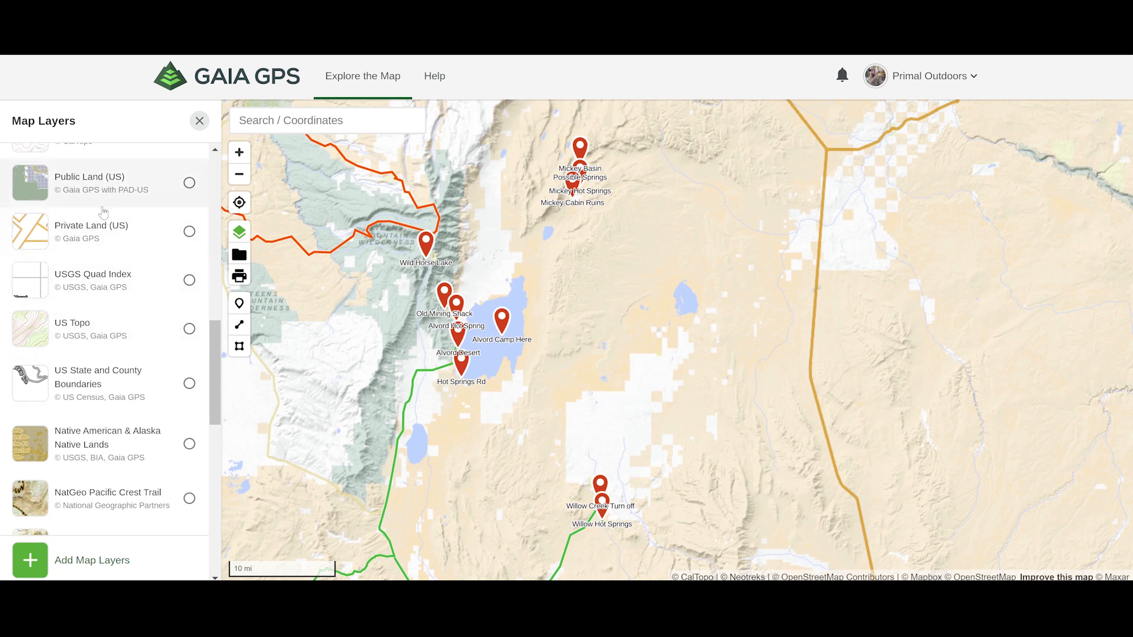
scroll(212, 330, up, 2)
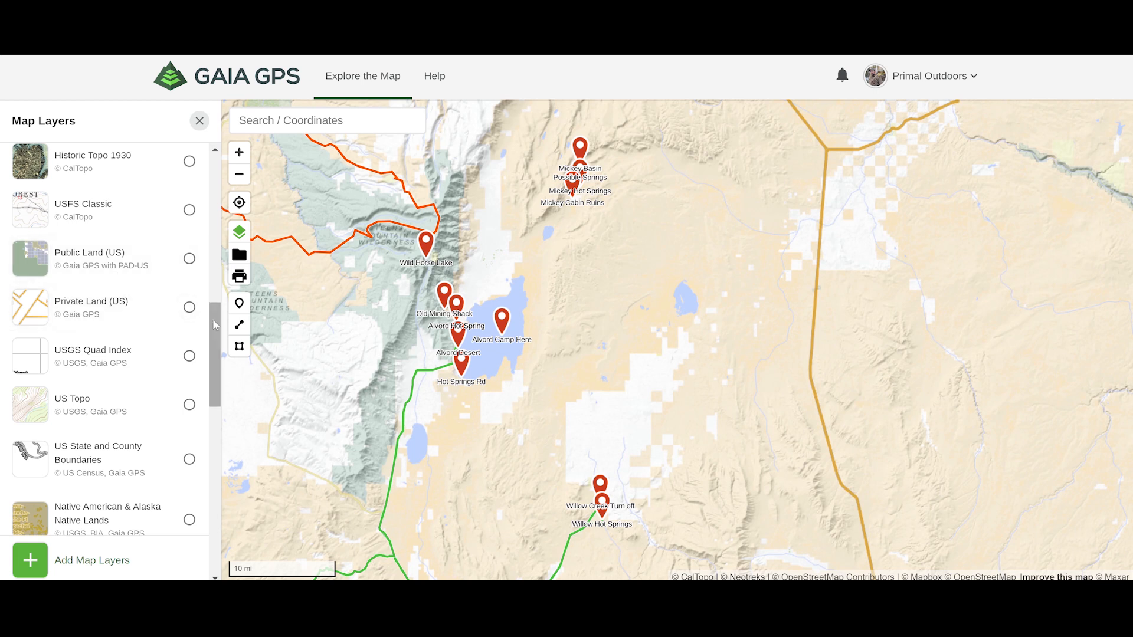
scroll(213, 325, up, 10)
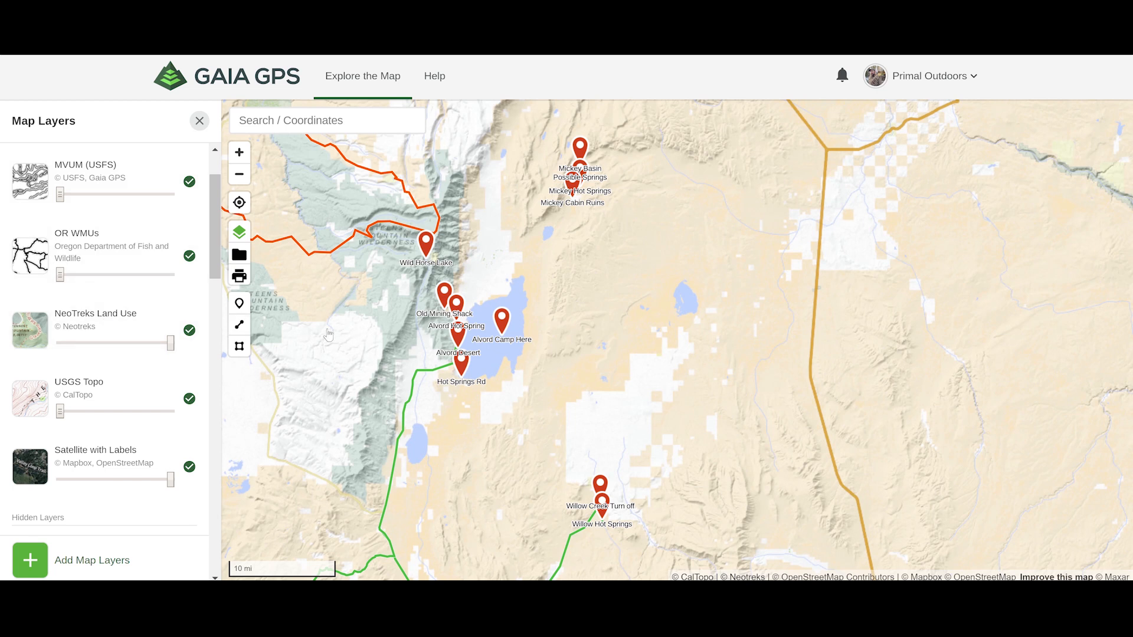
mouse_move(215, 262)
mouse_down()
mouse_move(215, 279)
mouse_move(216, 232)
mouse_move(217, 348)
mouse_move(215, 262)
mouse_up()
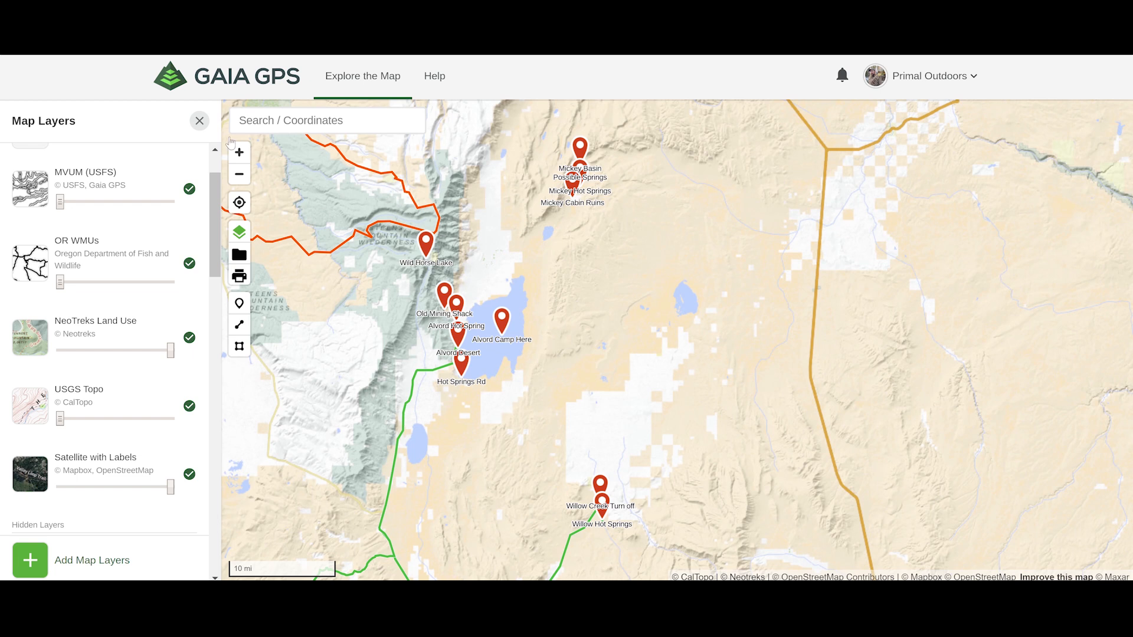
- Close the map layers list and show the wider region around the saved routes and waypoints
click(200, 121)
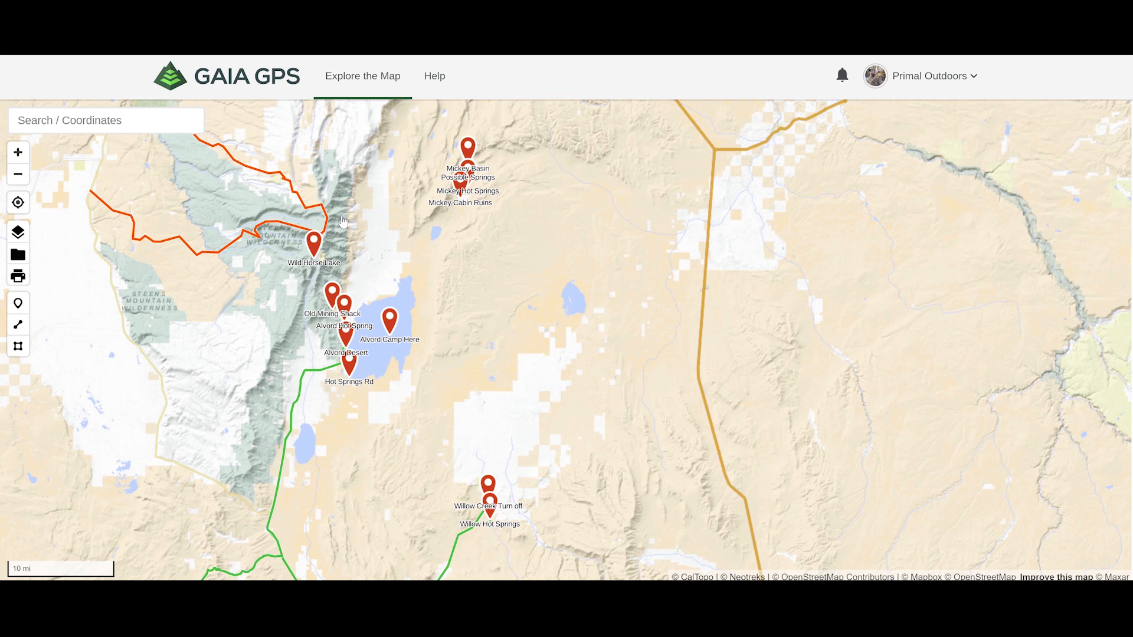
scroll(494, 264, down, 3)
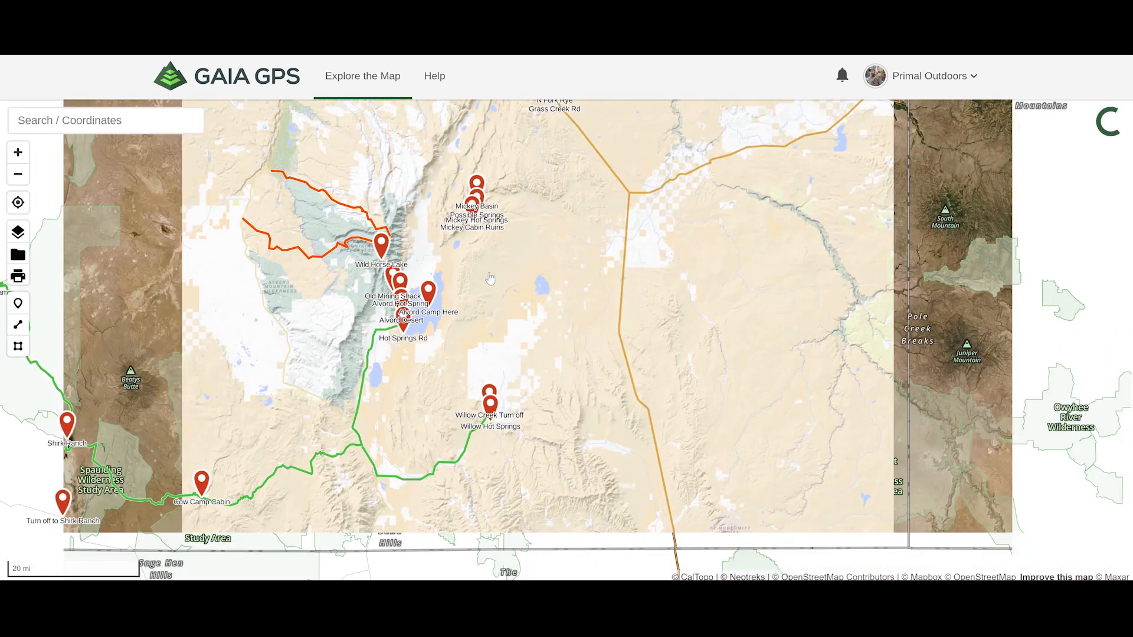
scroll(481, 292, down, 3)
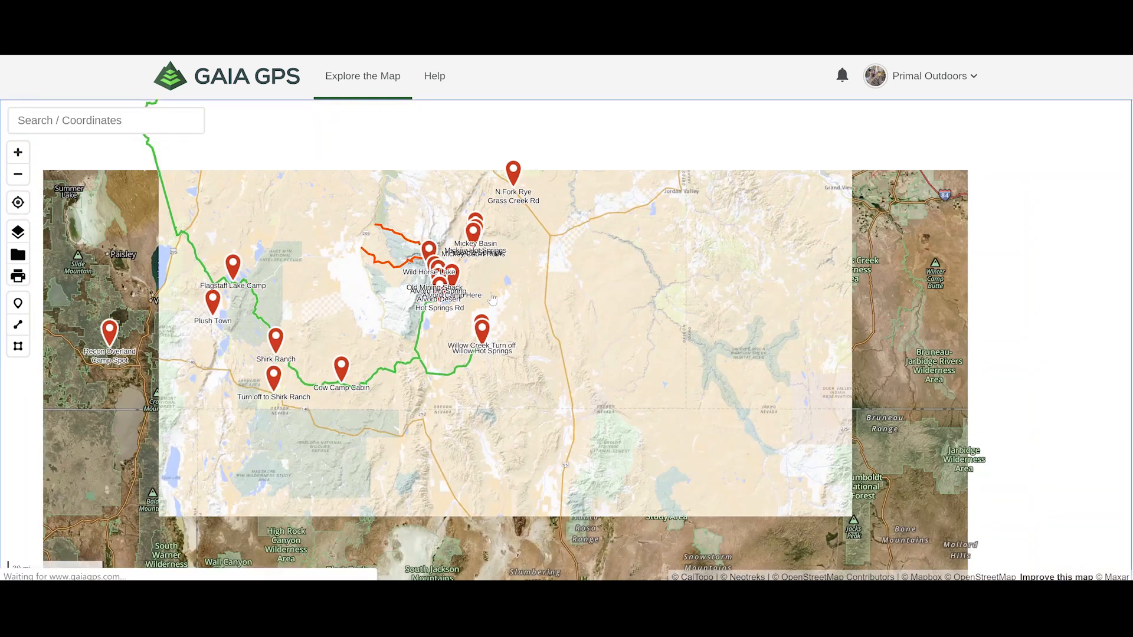
- Examine the land-use colouring and saved waypoints across the wider Northwest, then central and southeastern Oregon down to the Alvord Desert
scroll(500, 325, down, 3)
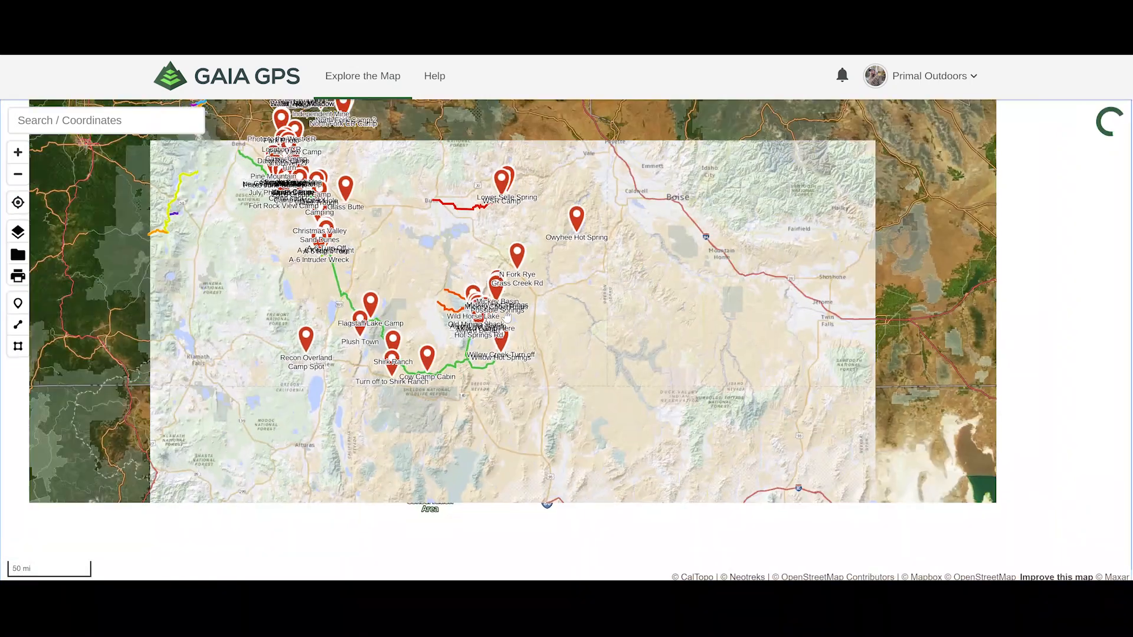
scroll(503, 296, down, 2)
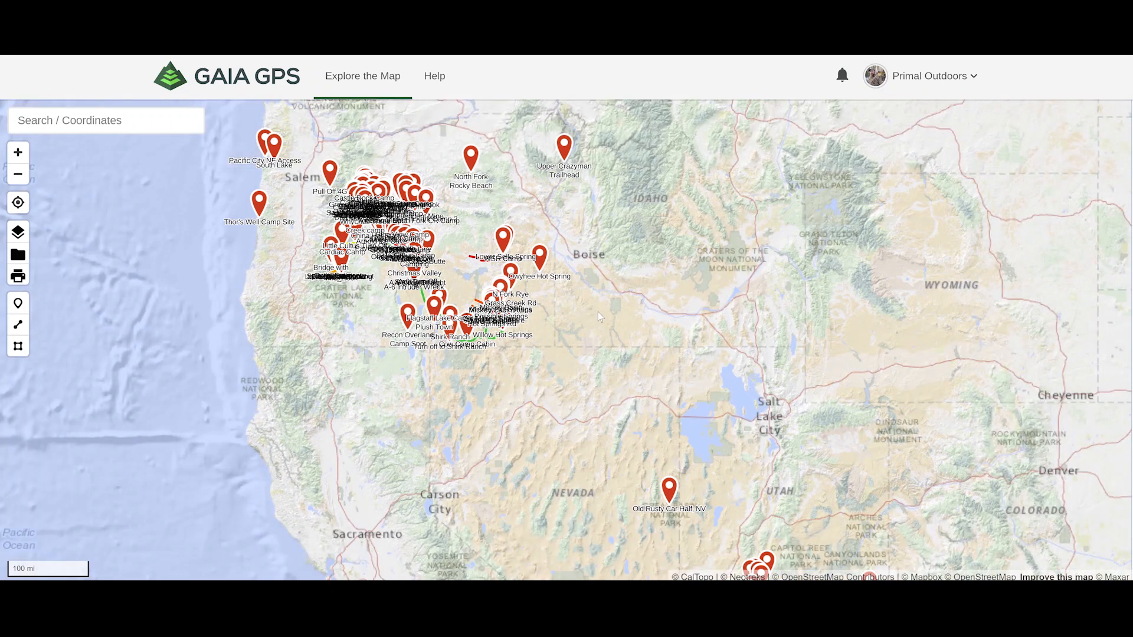
drag(487, 228, 545, 311)
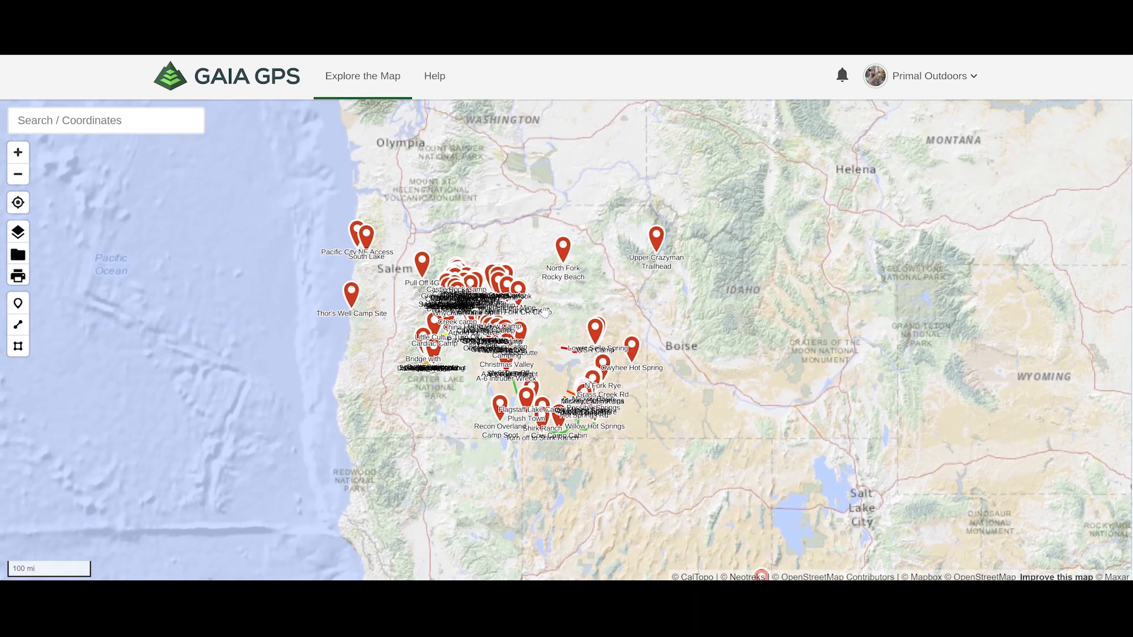
scroll(545, 311, up, 4)
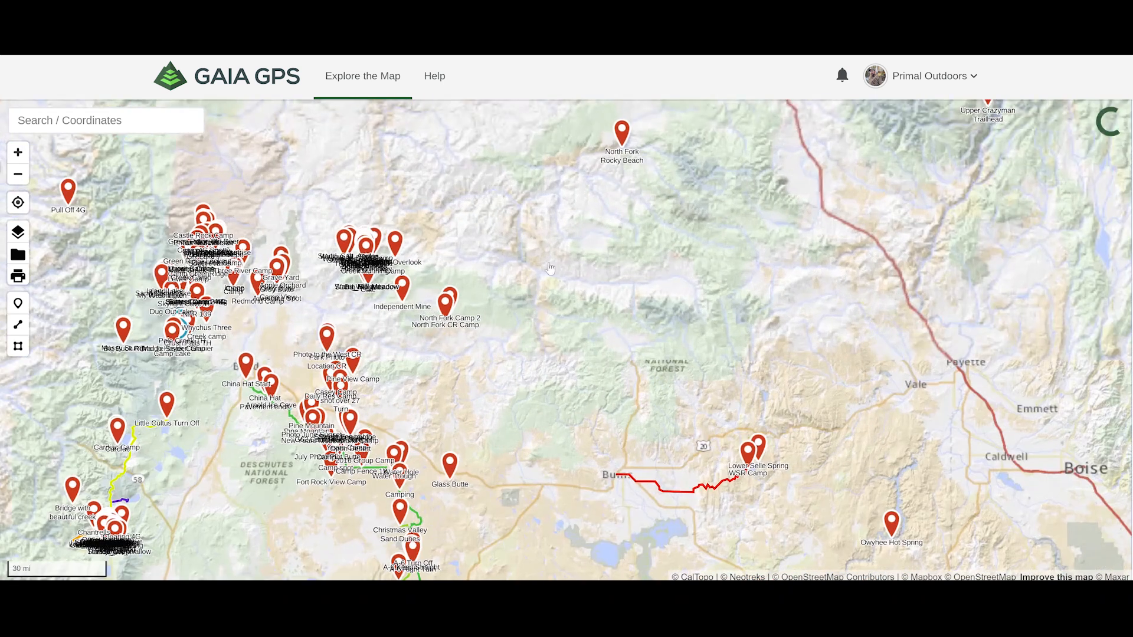
drag(531, 296, 396, 146)
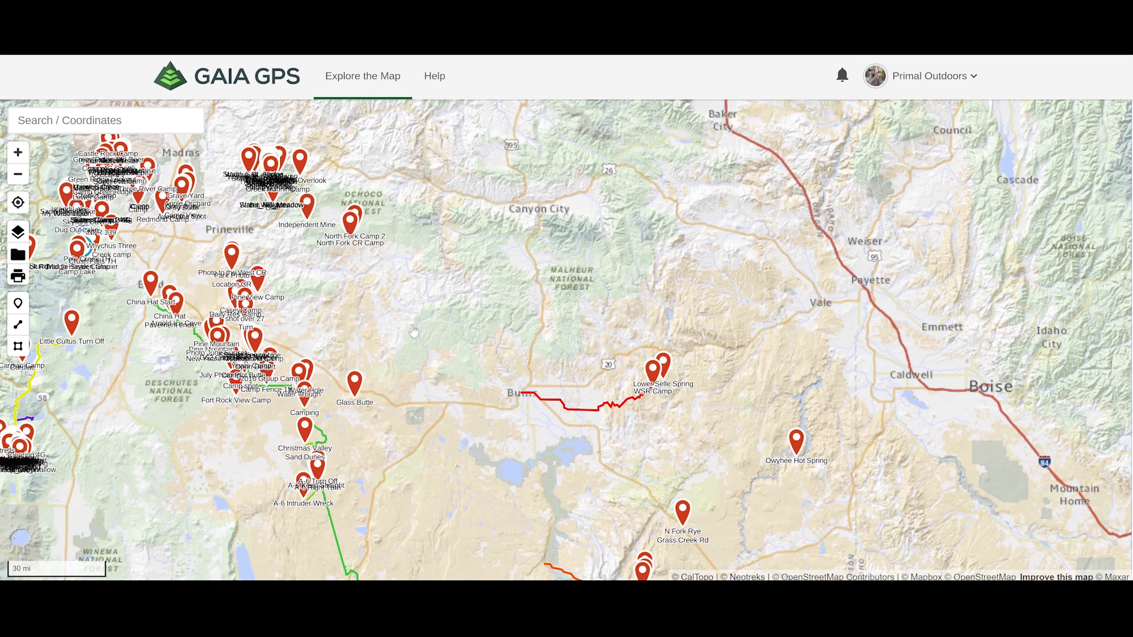
drag(472, 338, 479, 242)
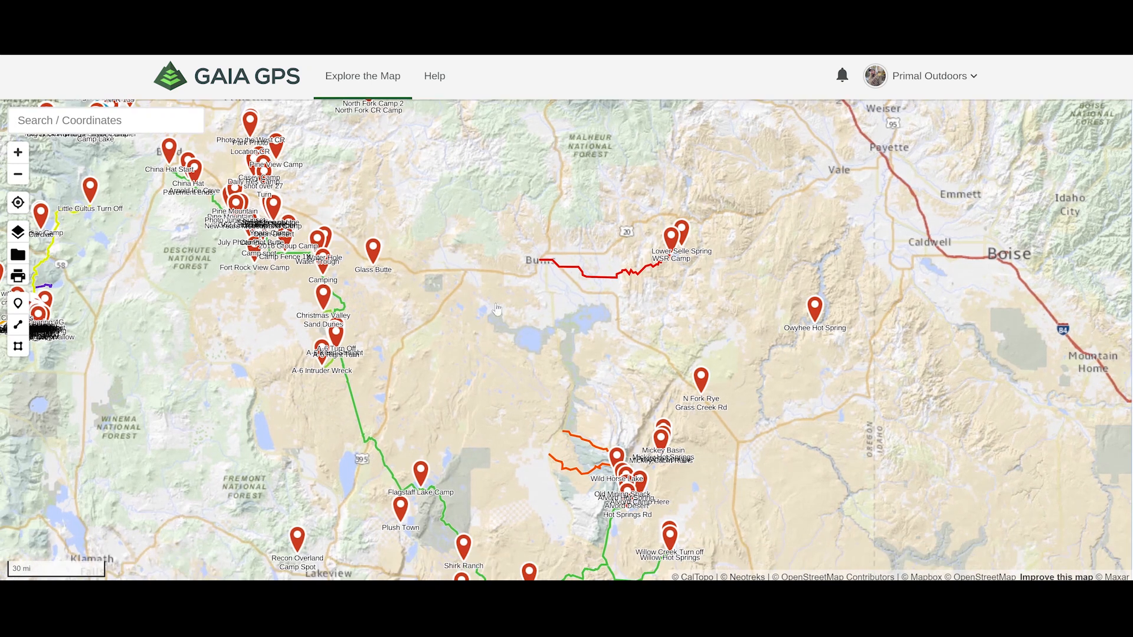
drag(482, 331, 518, 258)
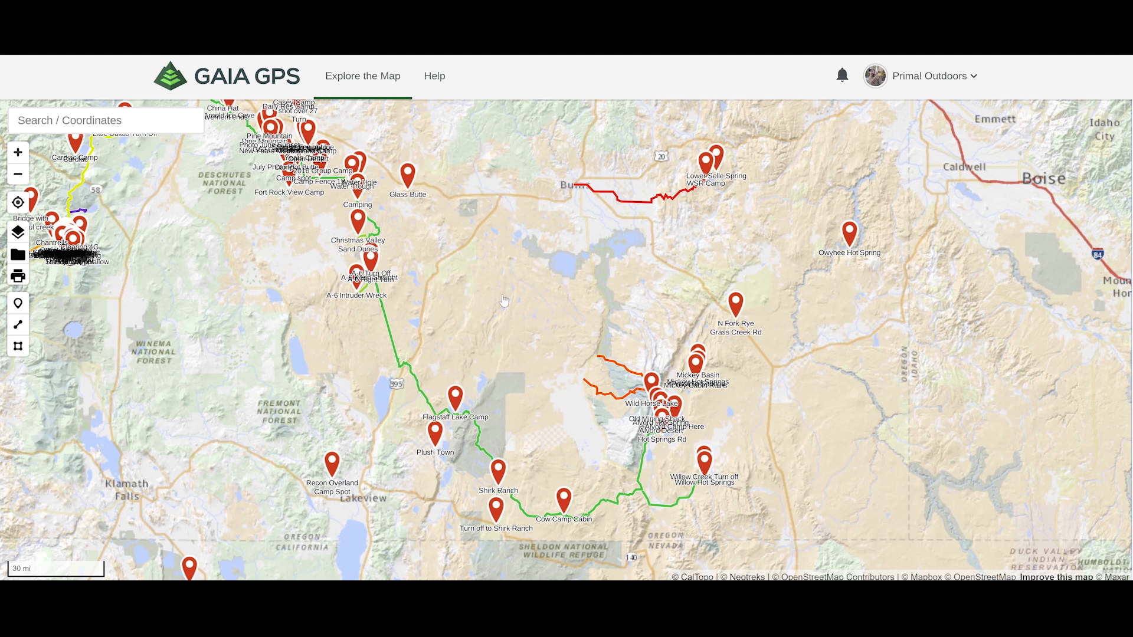
scroll(508, 301, down, 2)
scroll(513, 295, up, 3)
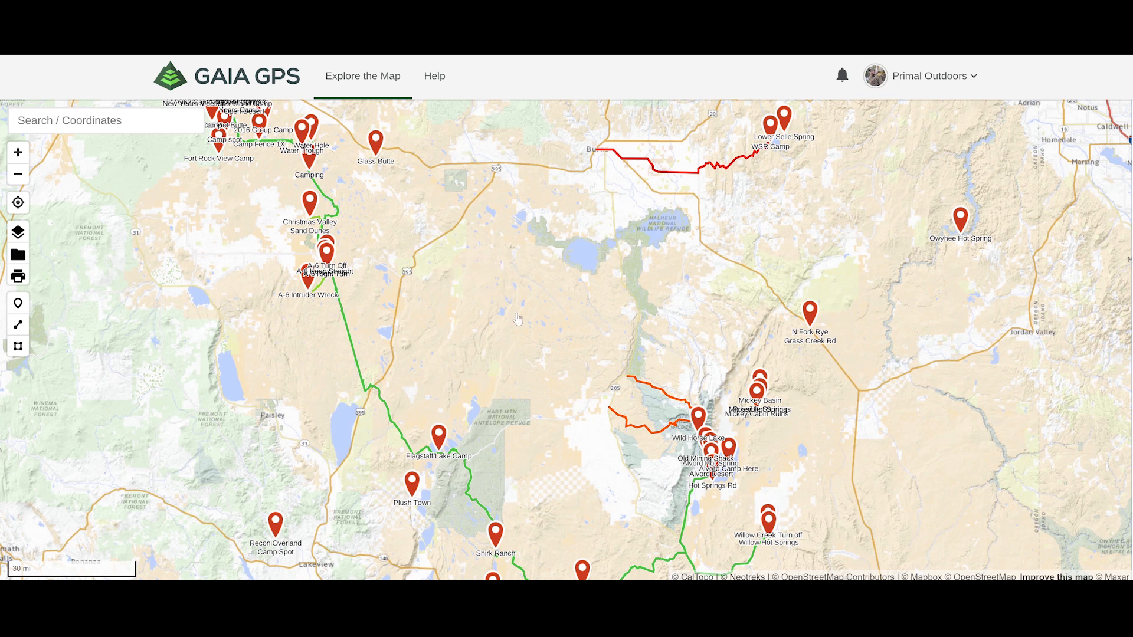
- View and dismiss the Juniper unit's details, and examine the land-use colouring around Burns and Malheur National Wildlife Refuge
click(515, 237)
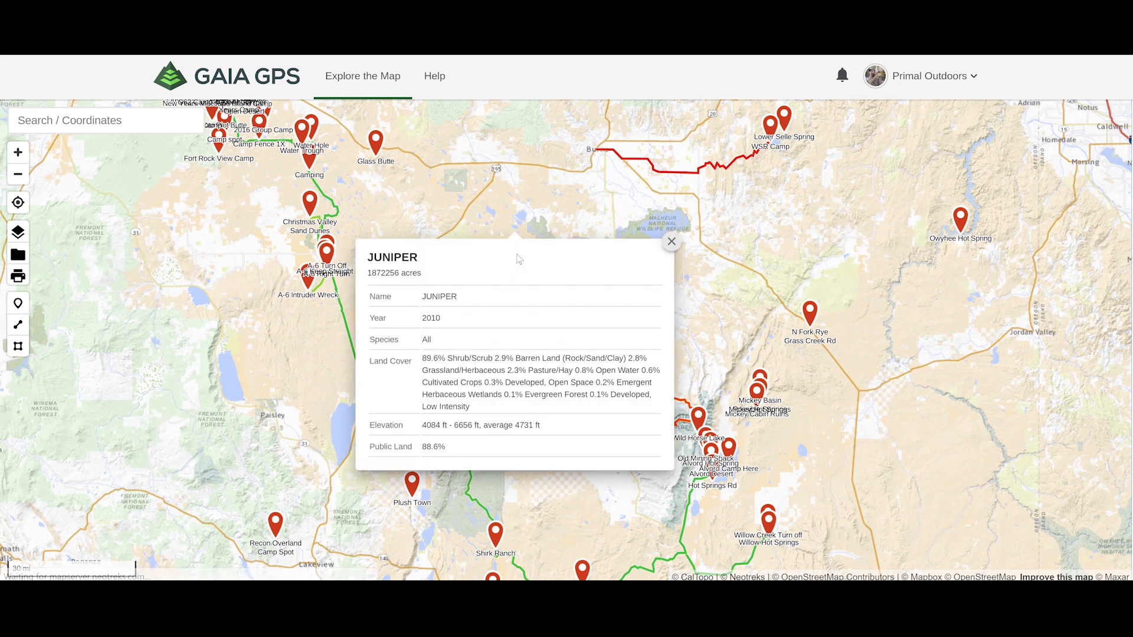
click(671, 242)
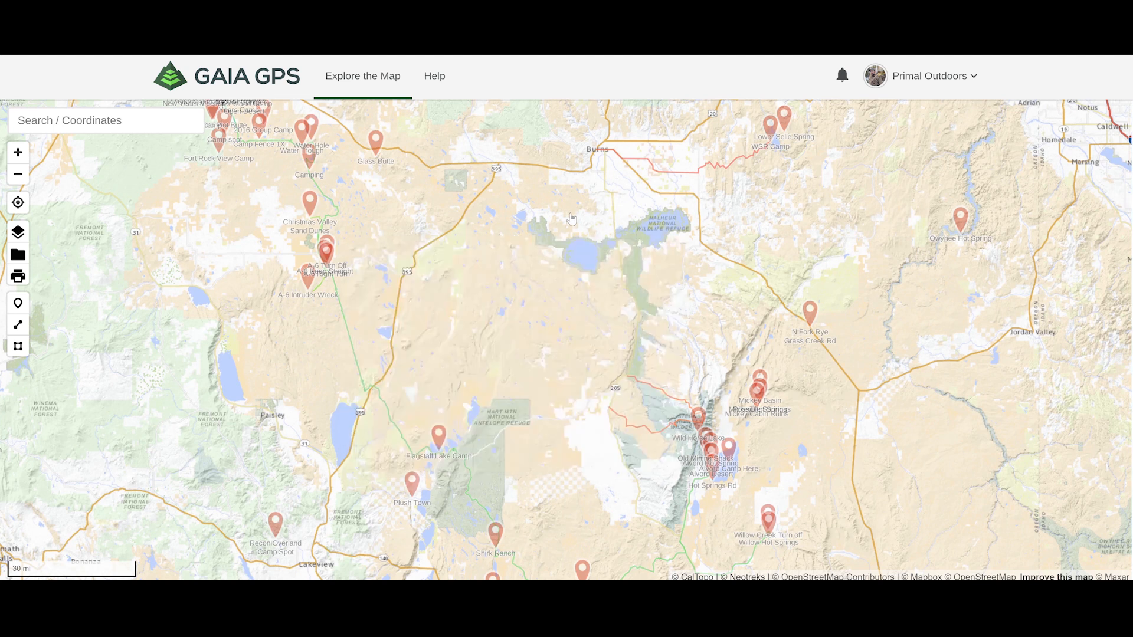
drag(556, 223, 601, 382)
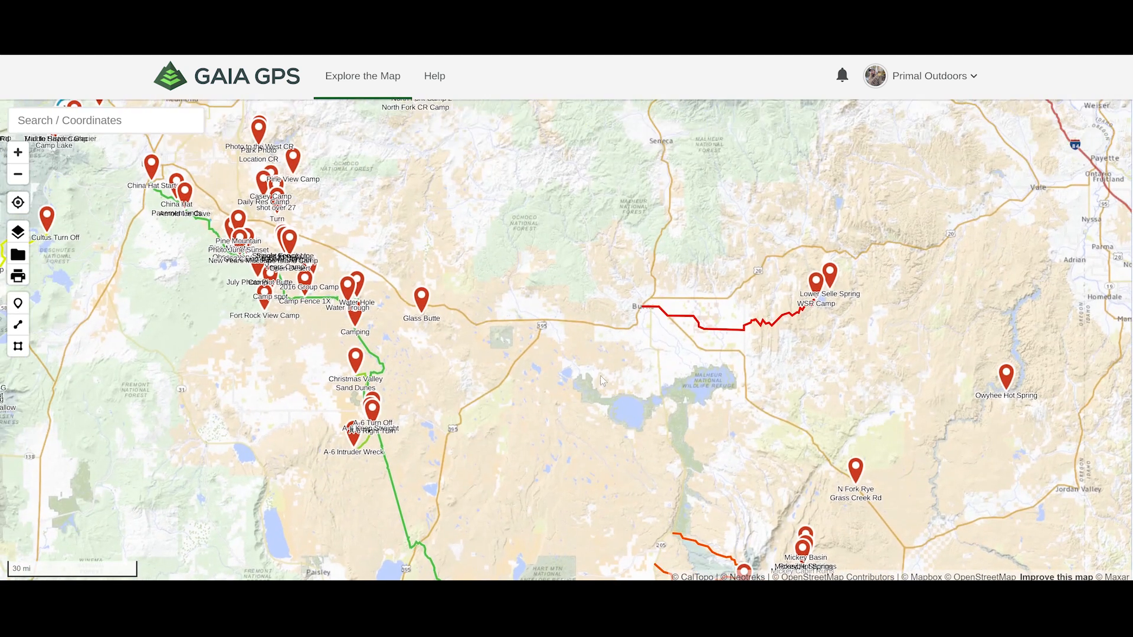
scroll(593, 360, up, 5)
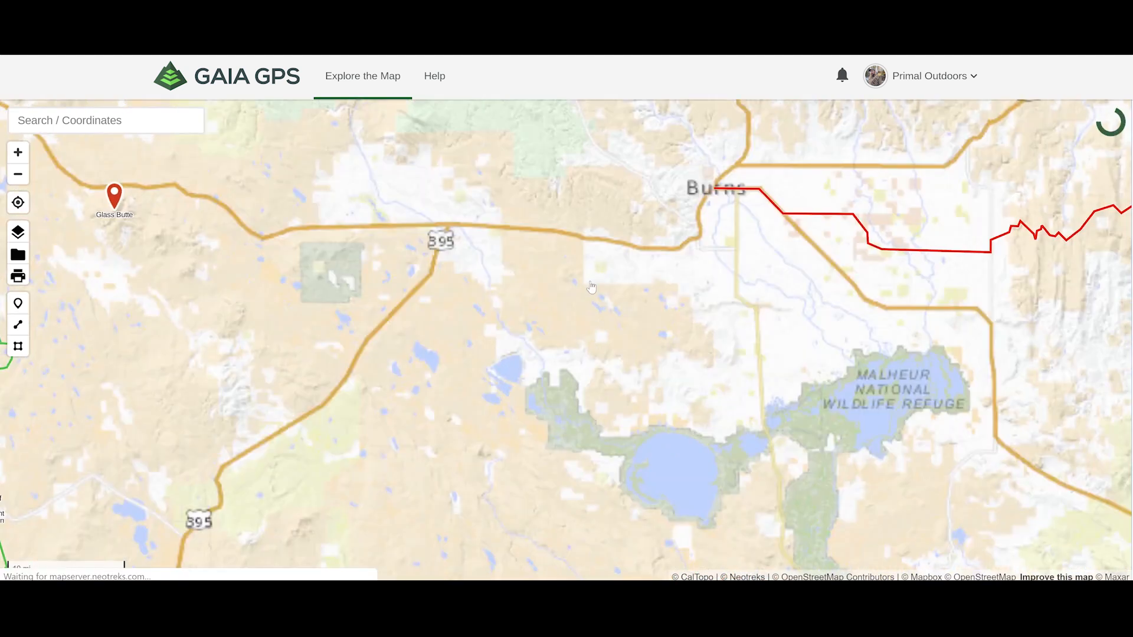
scroll(591, 287, up, 3)
scroll(591, 287, down, 3)
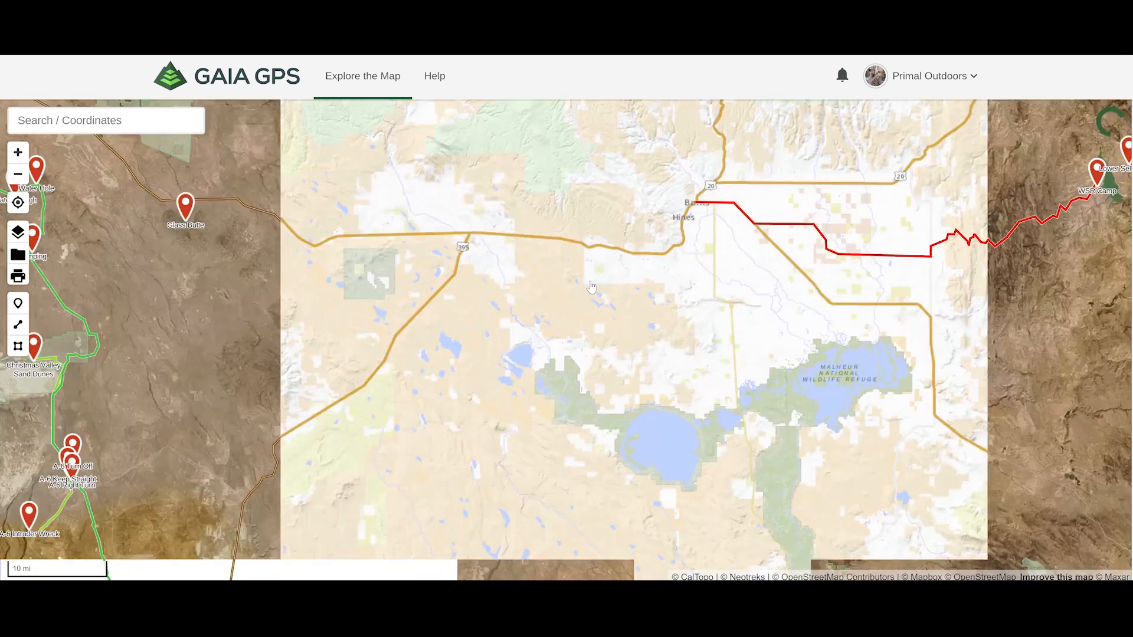
scroll(591, 288, down, 5)
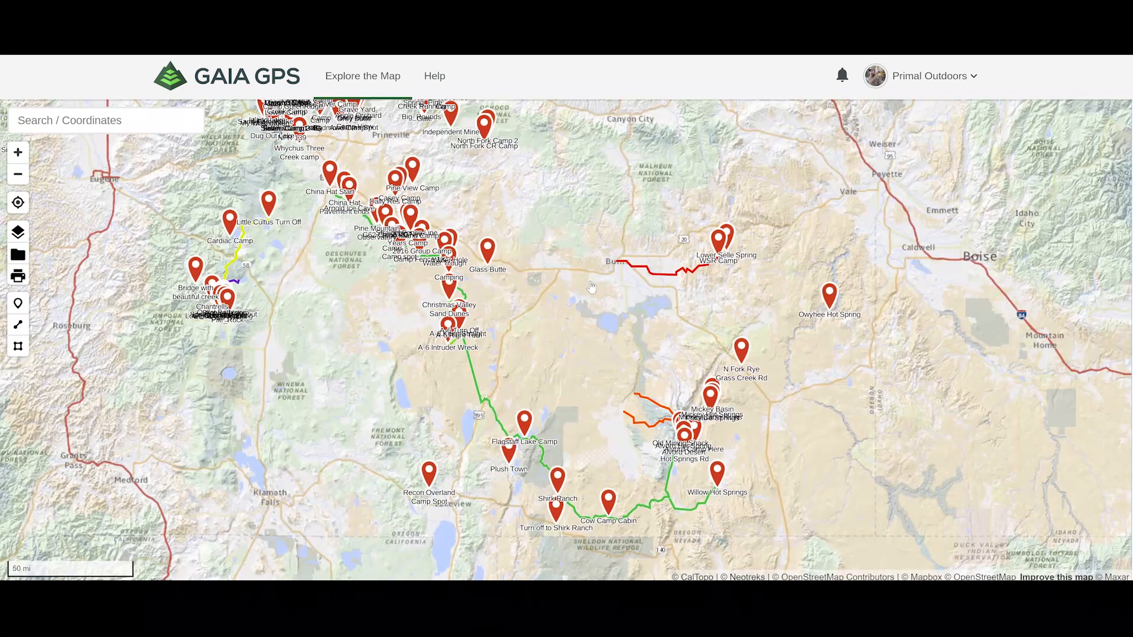
- Examine the land-use colouring in northern Oregon around Condon, Heppner, Lexington and Umatilla National Forest
scroll(591, 287, down, 2)
drag(591, 287, 591, 402)
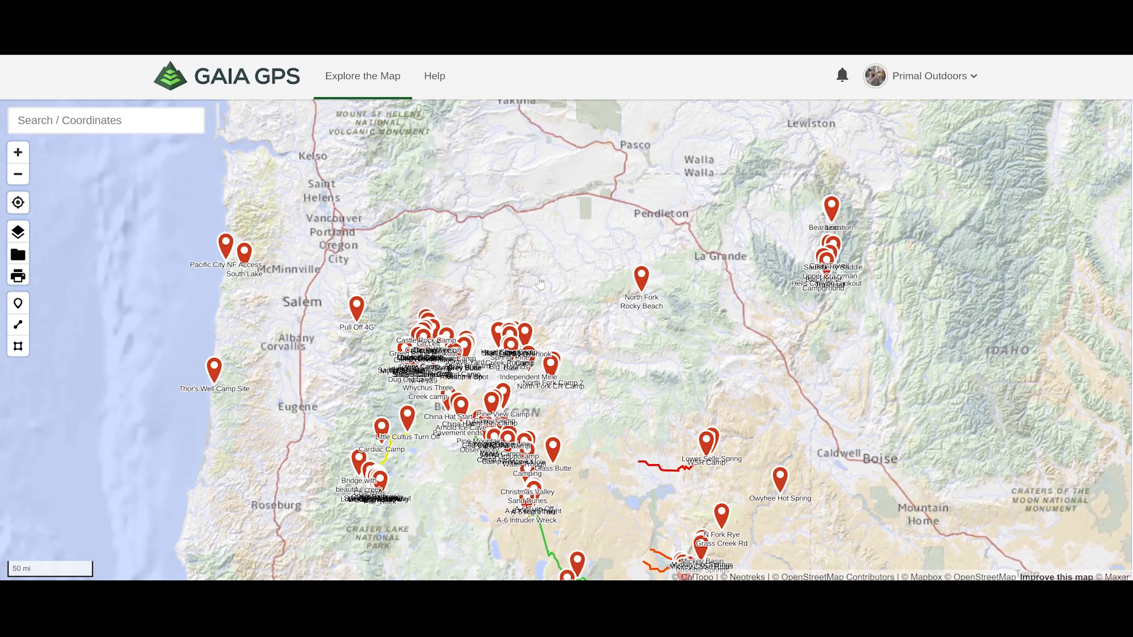
scroll(573, 254, up, 3)
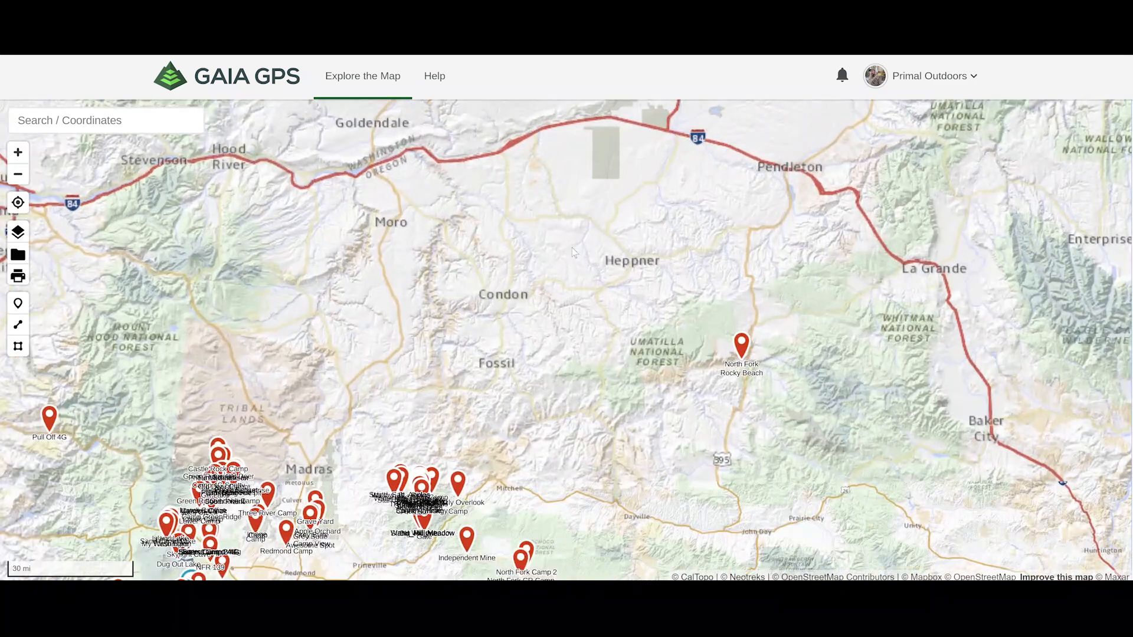
scroll(572, 251, up, 2)
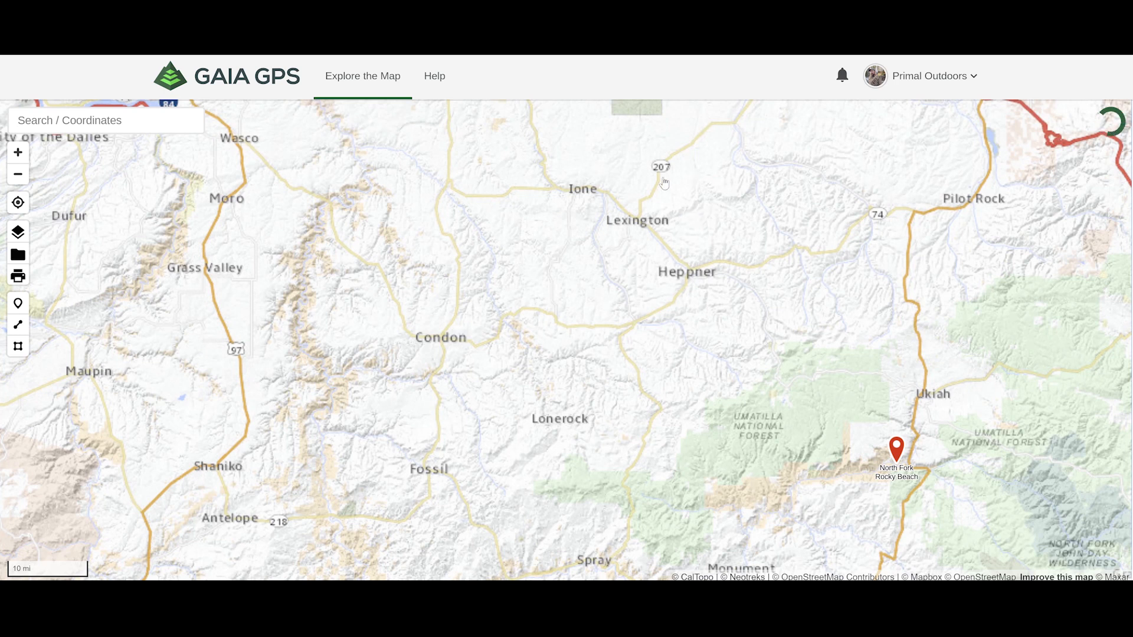
scroll(647, 216, up, 1)
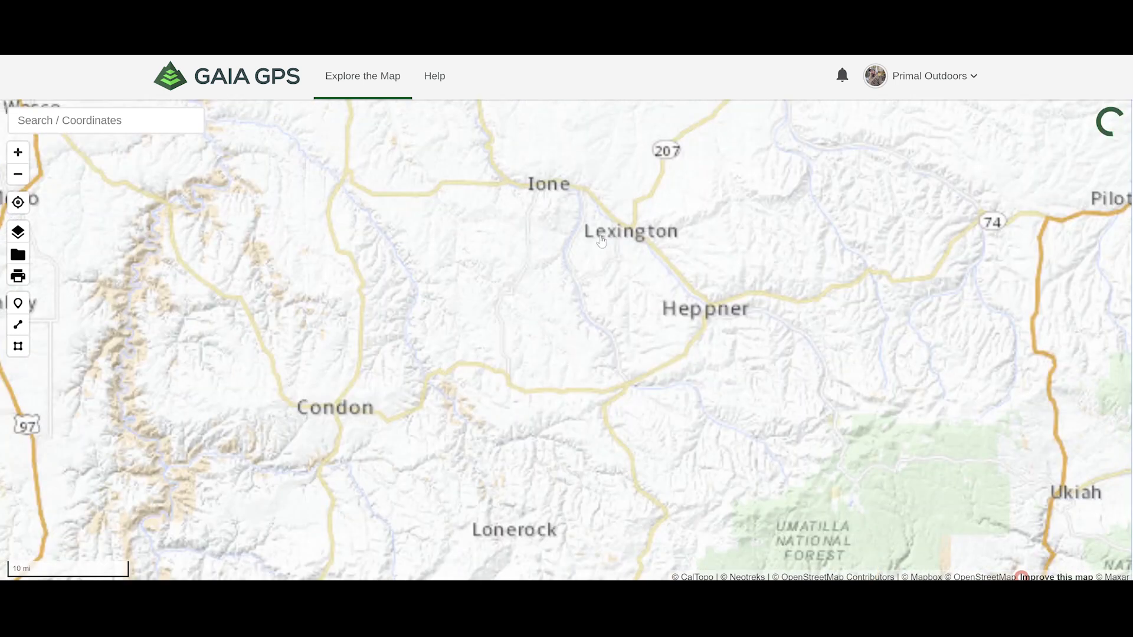
scroll(600, 247, down, 1)
scroll(599, 248, down, 1)
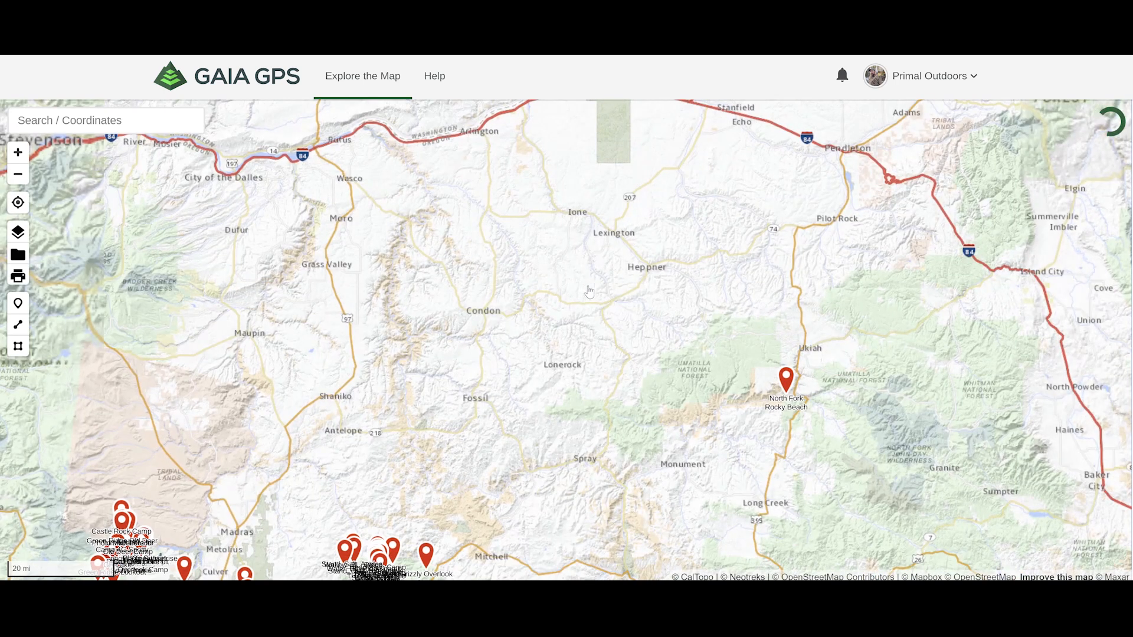
scroll(599, 248, down, 1)
- Examine the BLM land and its road network southwest of Malheur National Wildlife Refuge, towards Twin Buttes
drag(594, 245, 567, 132)
drag(611, 477, 608, 397)
drag(612, 531, 597, 340)
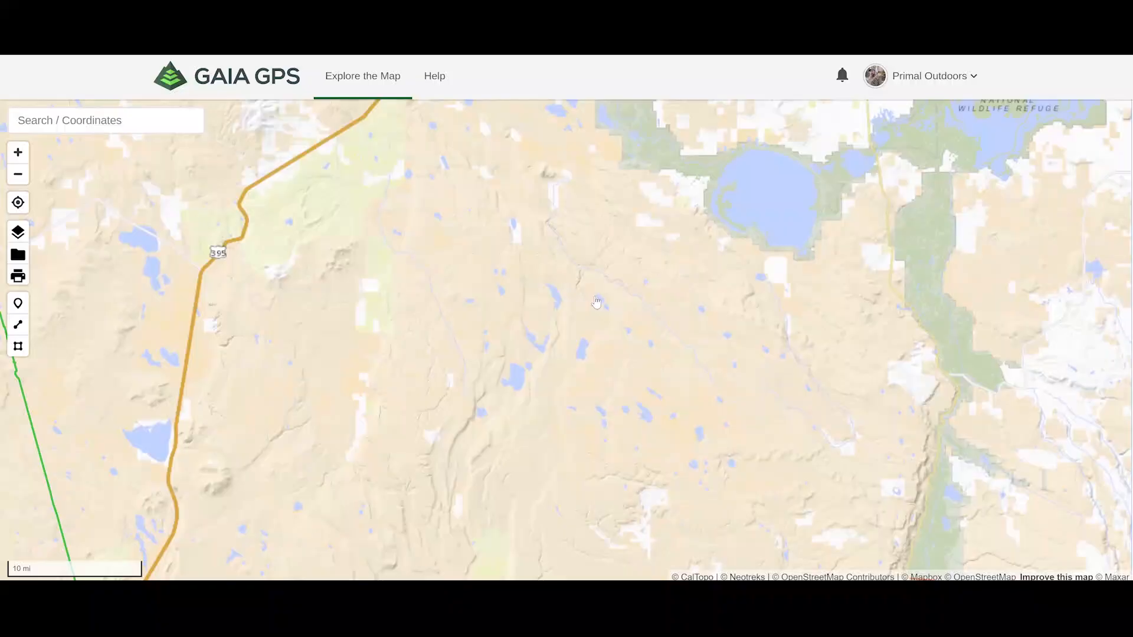
scroll(596, 302, up, 2)
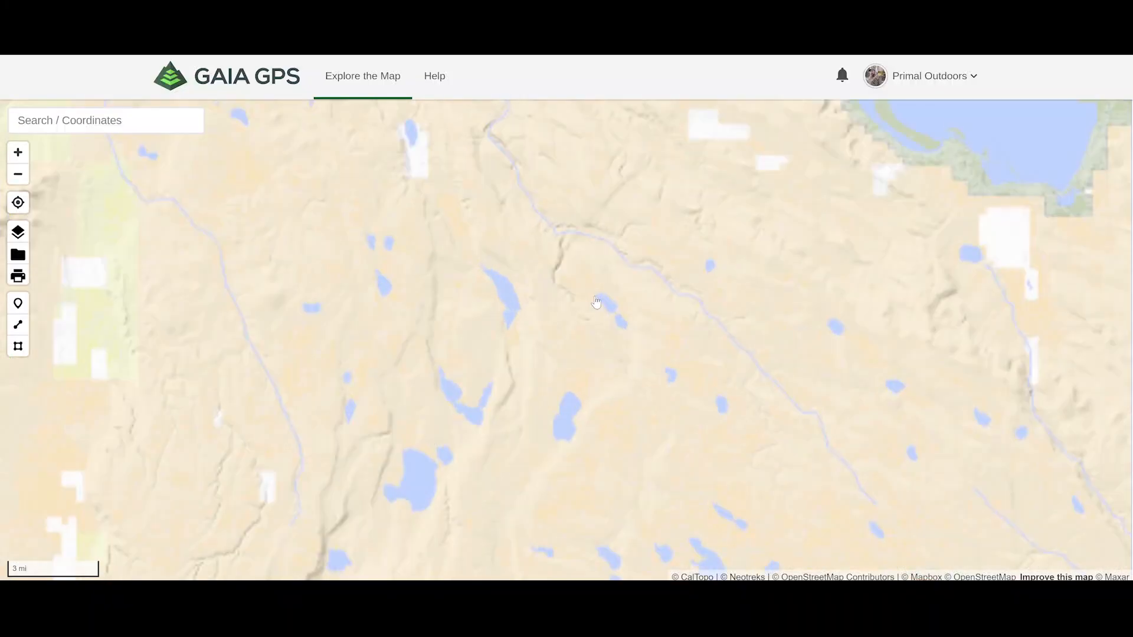
scroll(573, 310, up, 2)
drag(530, 299, 507, 332)
drag(535, 242, 529, 179)
drag(630, 324, 566, 222)
drag(710, 311, 478, 303)
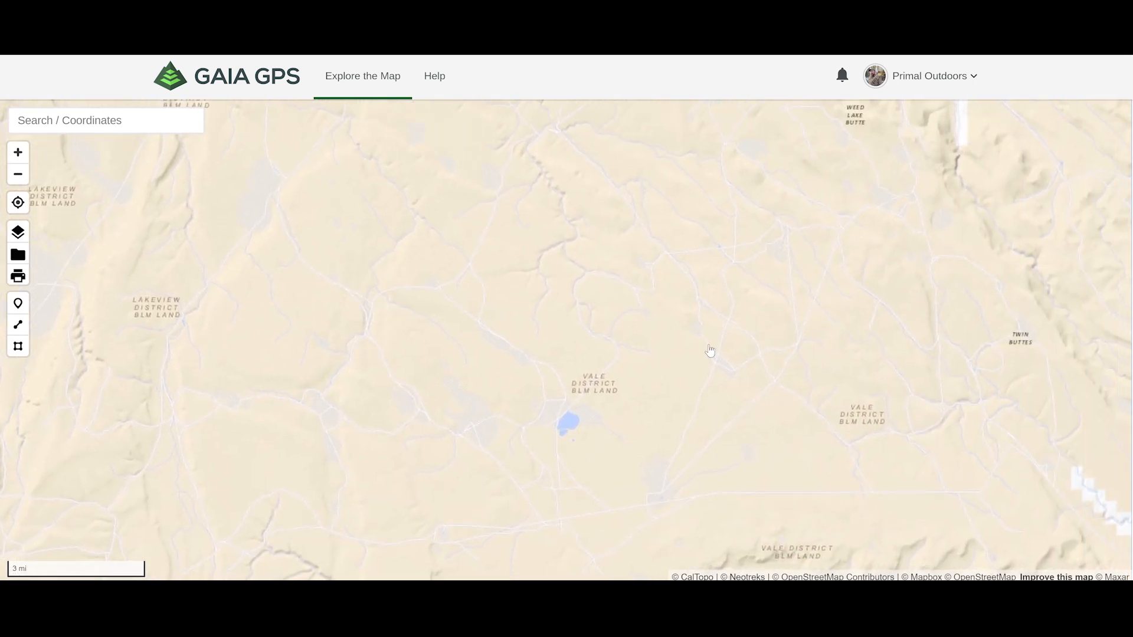
drag(676, 341, 606, 342)
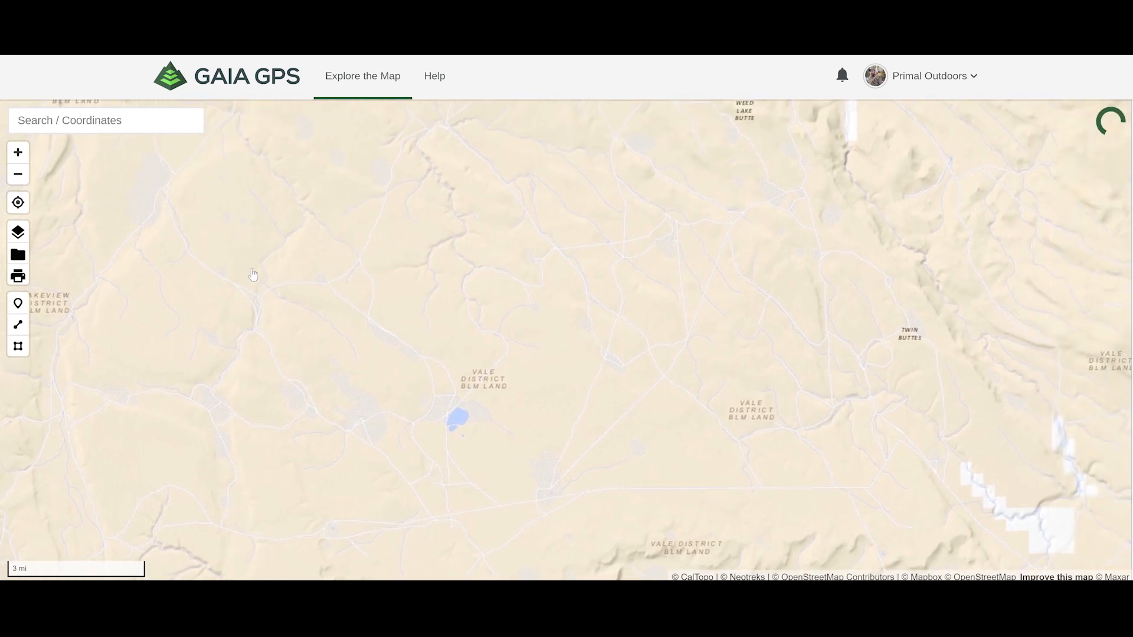
- Fade the NeoTreks Land Use layer to zero opacity and view the satellite imagery around Foster Flat and Rocky Butte
click(18, 232)
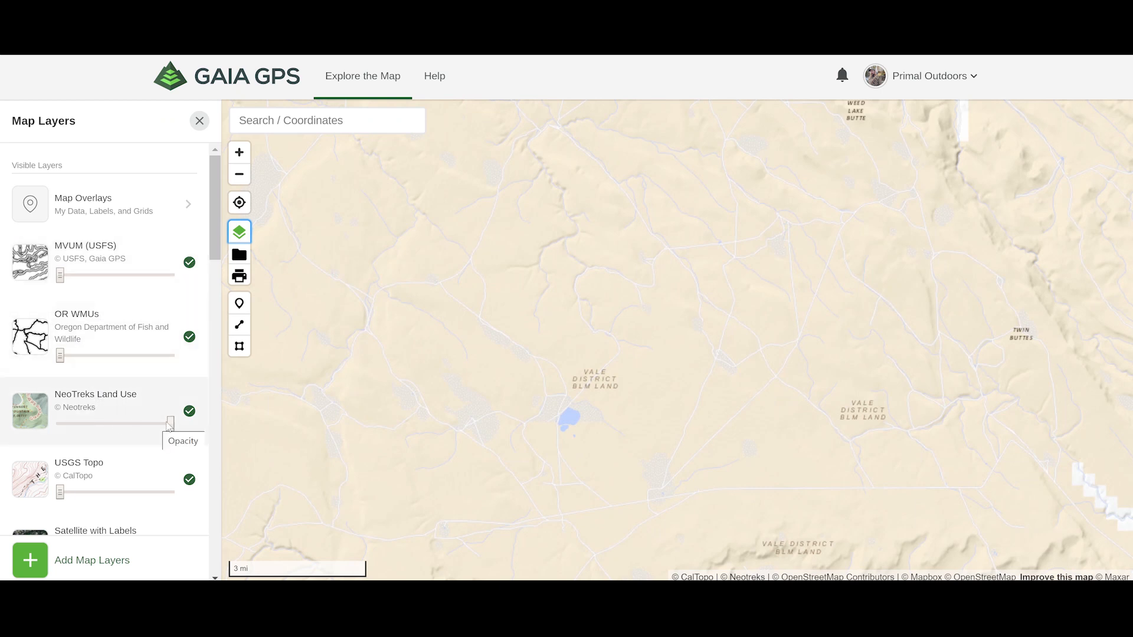
drag(154, 424, 66, 424)
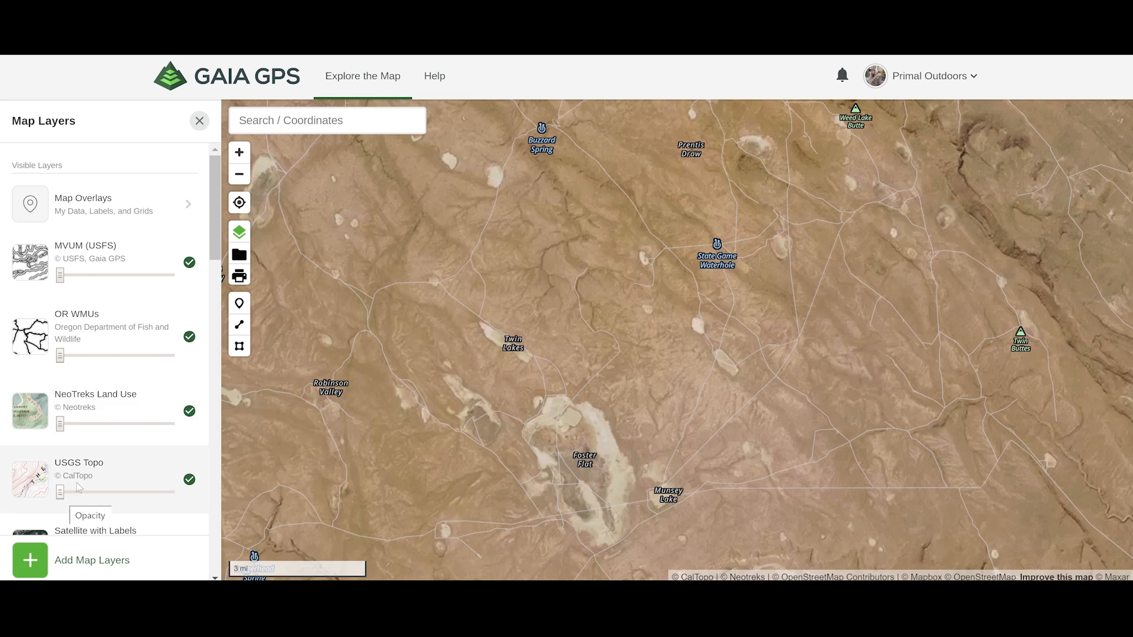
drag(610, 394, 506, 279)
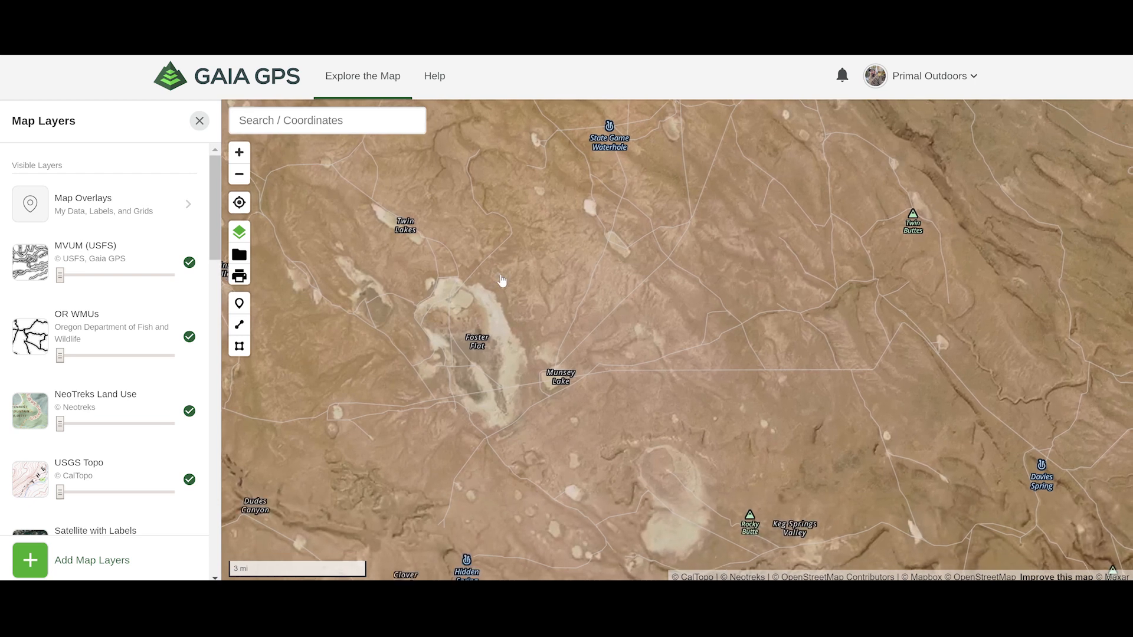
scroll(572, 308, down, 2)
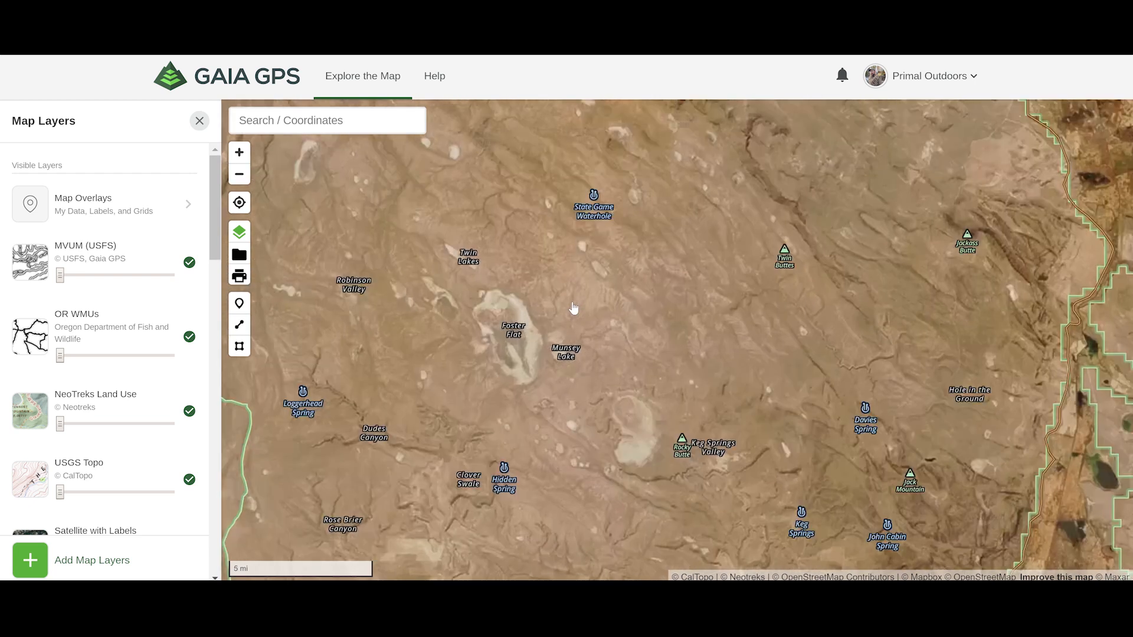
drag(636, 321, 533, 265)
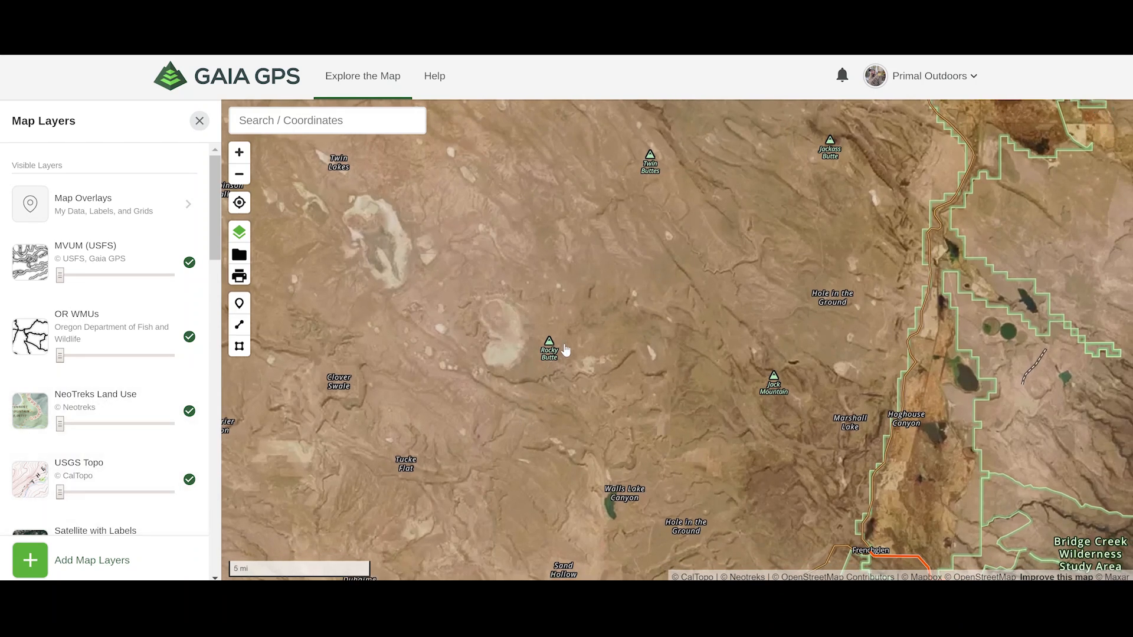
- Save a waypoint on the pale lakebed at Hole in the Ground, southwest of Juniper Bed Grounds, and close its details
drag(842, 316, 718, 328)
scroll(718, 328, up, 5)
scroll(687, 320, up, 2)
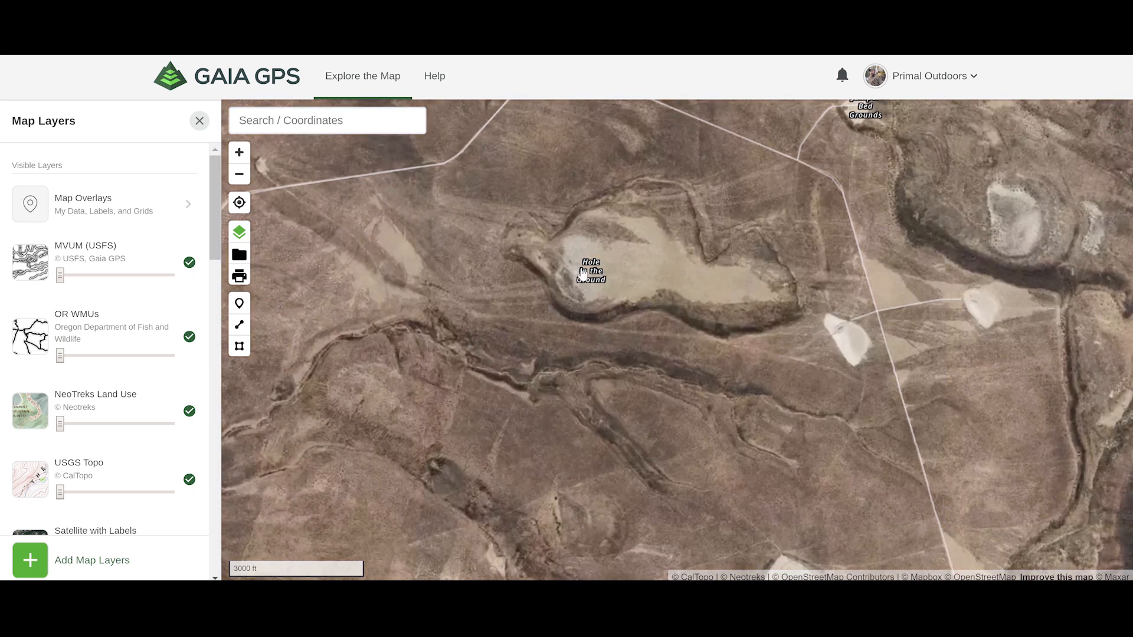
drag(614, 275, 465, 422)
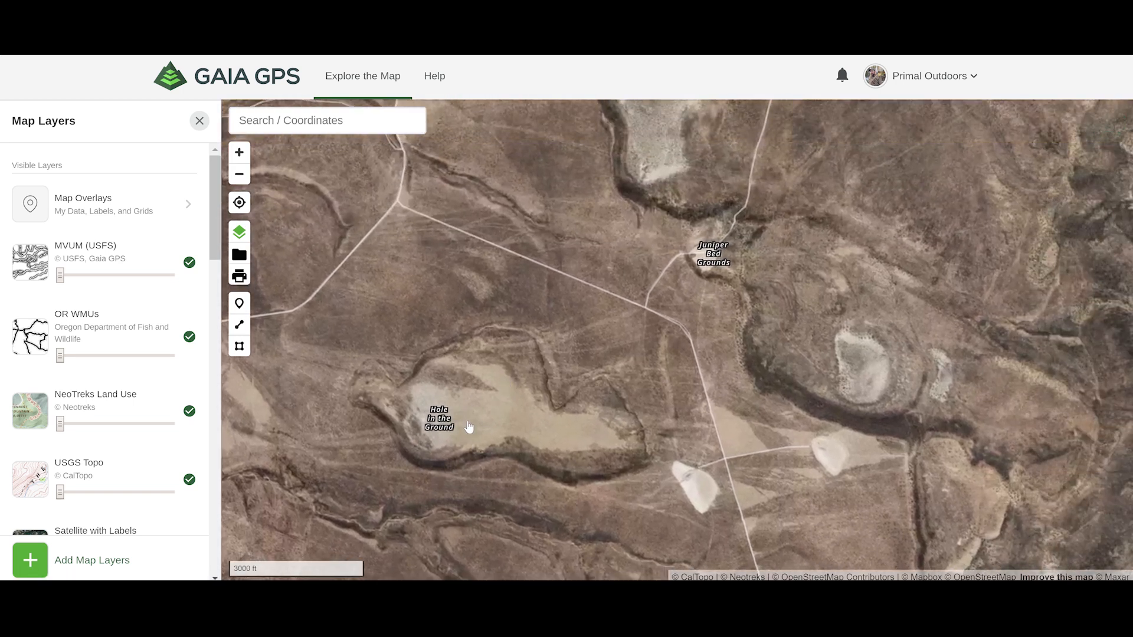
click(239, 304)
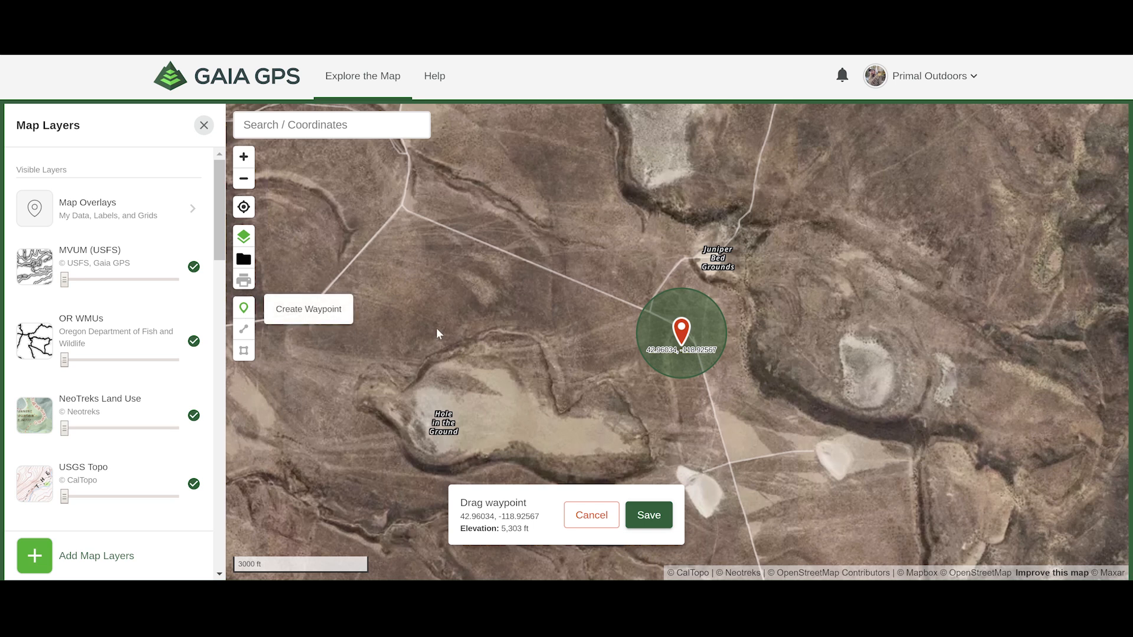
drag(668, 340, 514, 413)
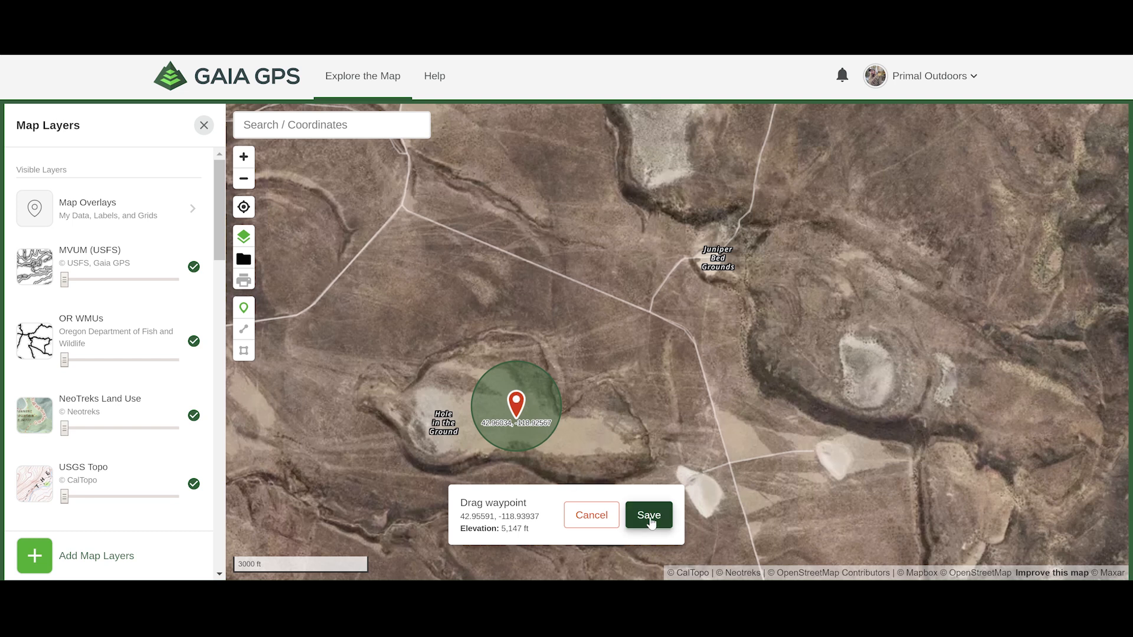
click(651, 518)
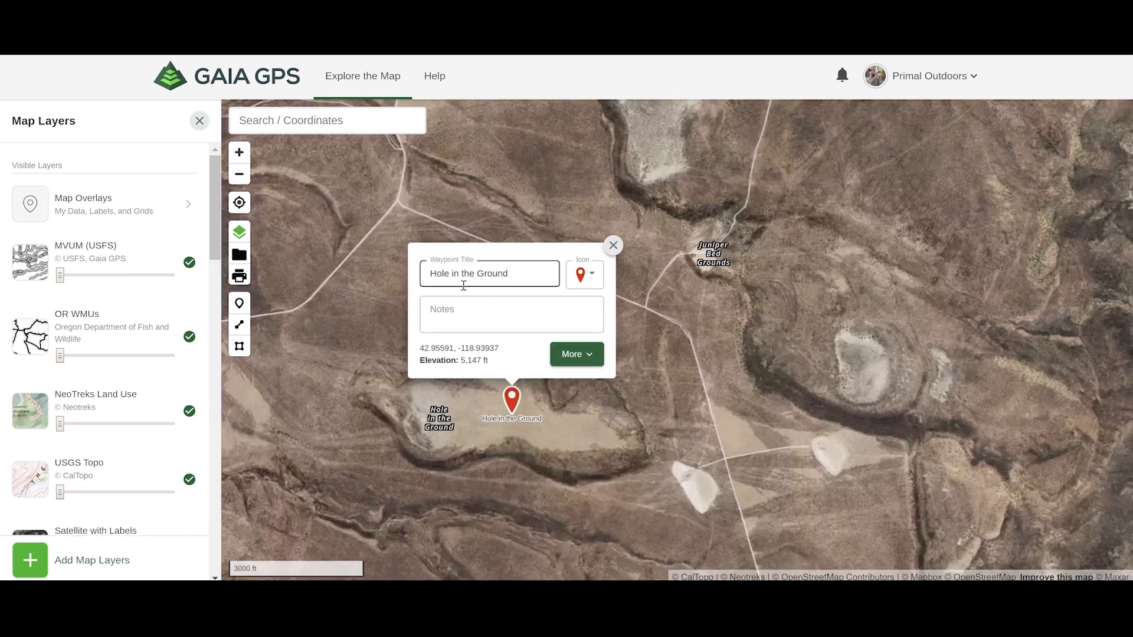
click(456, 301)
click(457, 280)
drag(525, 272, 411, 277)
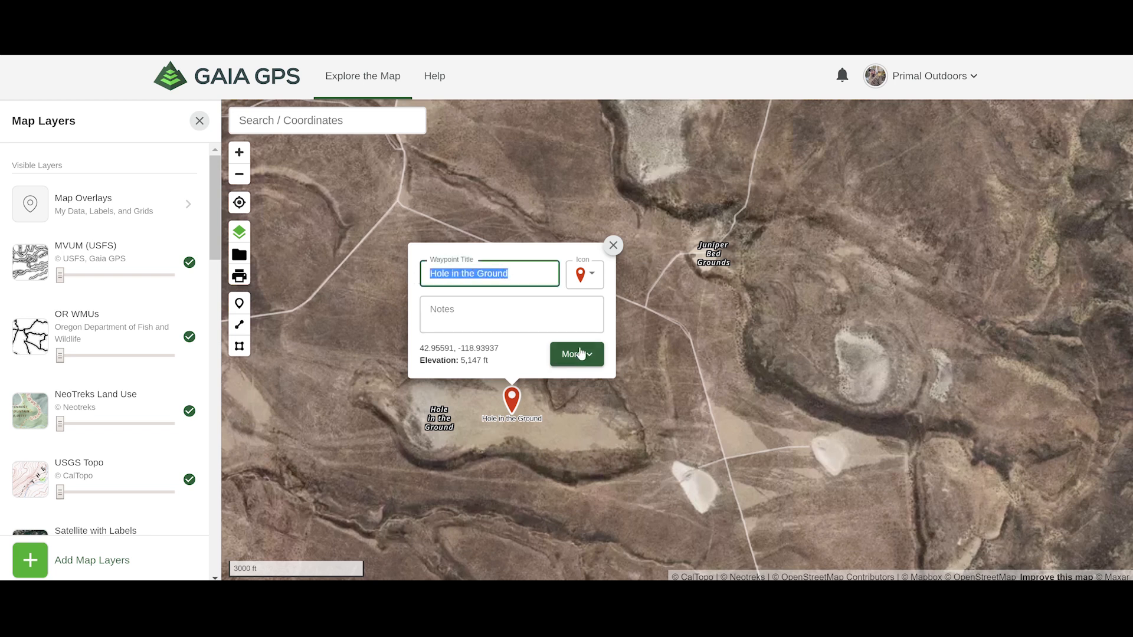
click(613, 246)
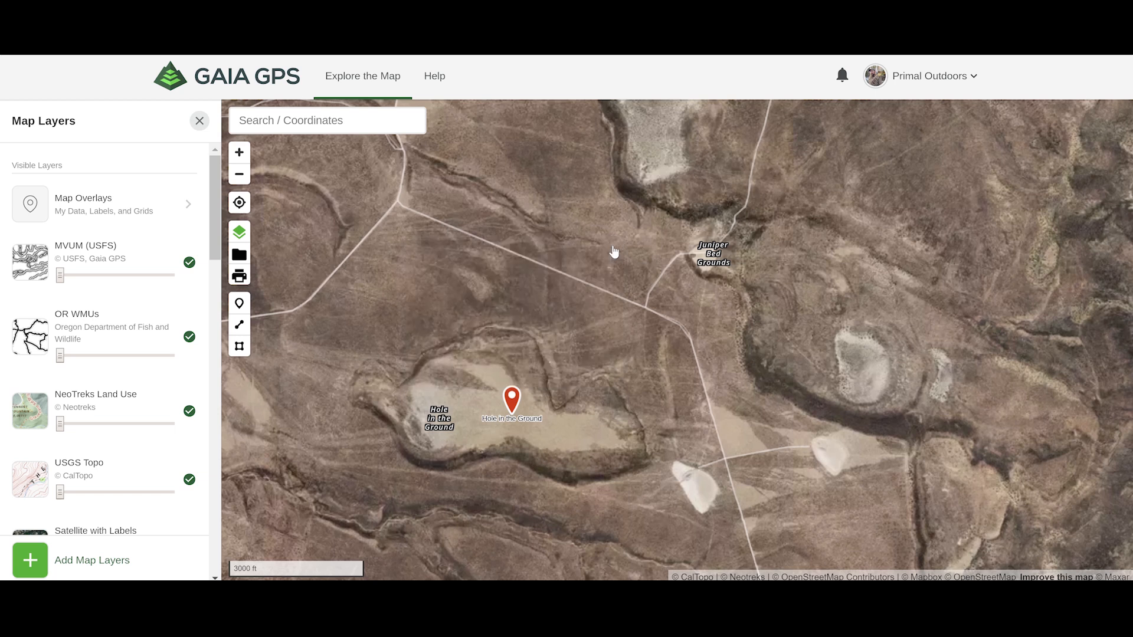
- Open the full details page of the Hole in the Ground waypoint and look through its contents
click(510, 405)
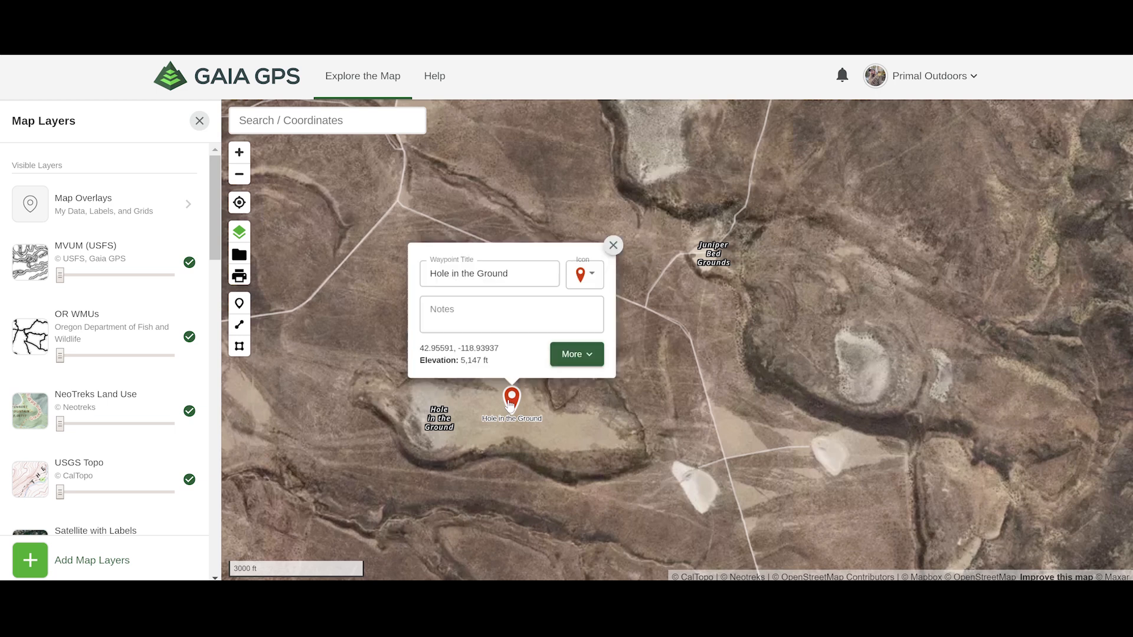
click(592, 361)
click(590, 385)
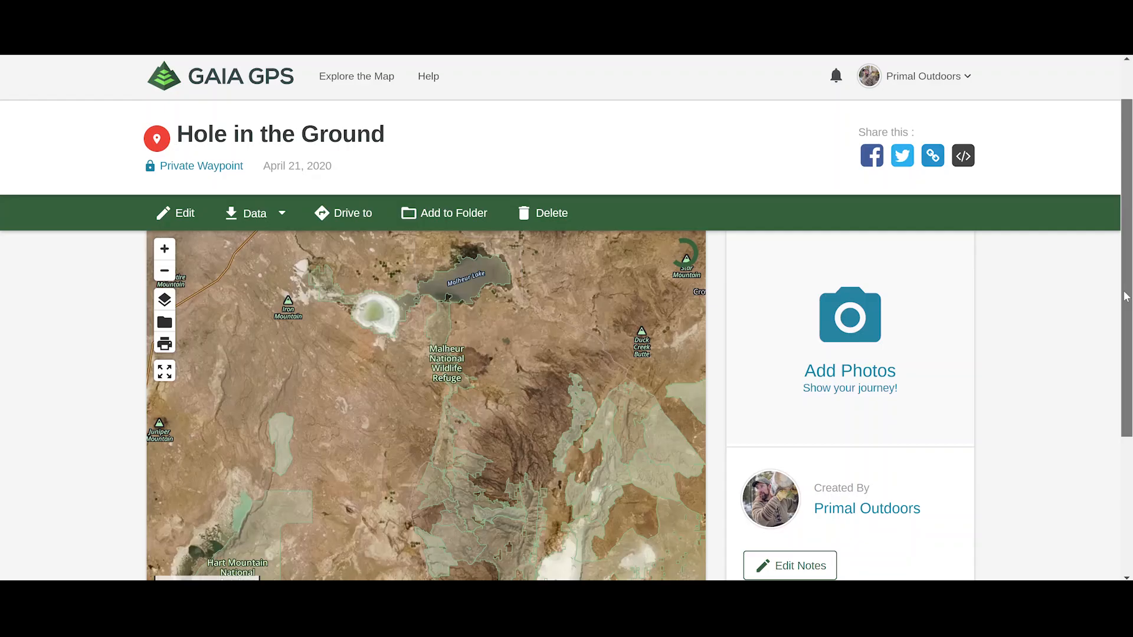
drag(1125, 291, 1125, 315)
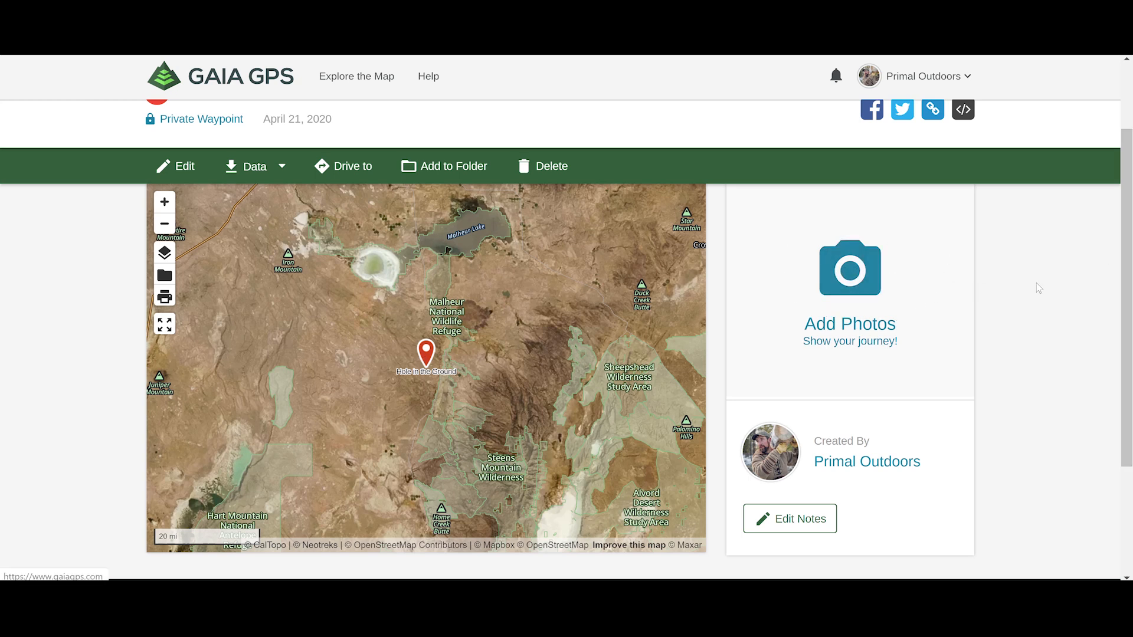
mouse_move(1128, 278)
mouse_down()
mouse_move(1122, 331)
mouse_move(1103, 315)
mouse_up()
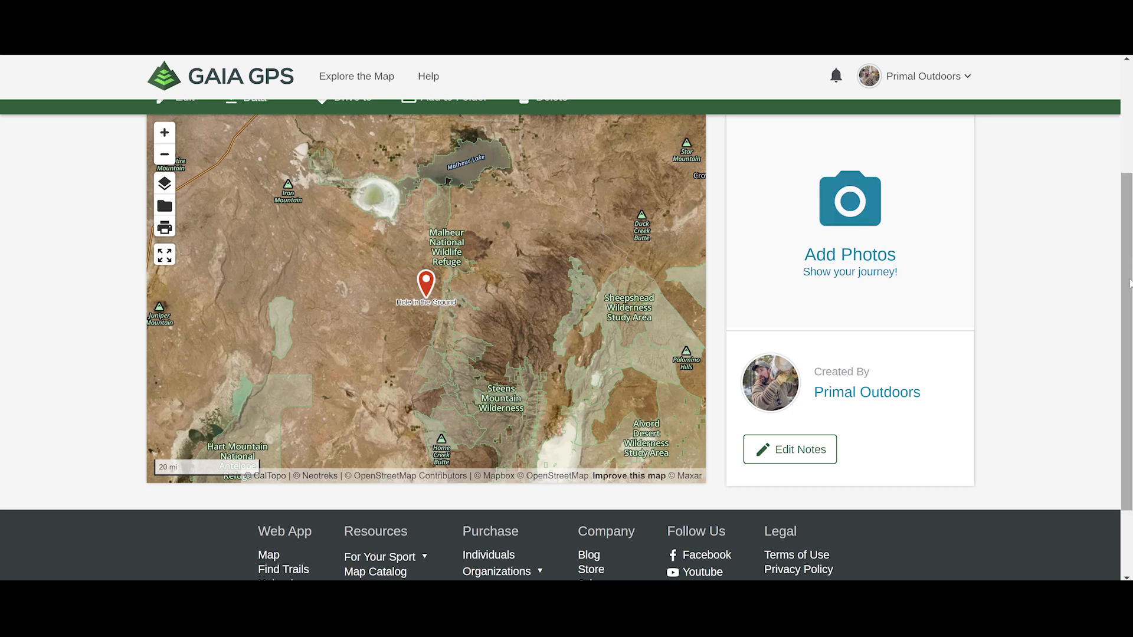
scroll(1129, 285, down, 2)
scroll(1126, 288, up, 1)
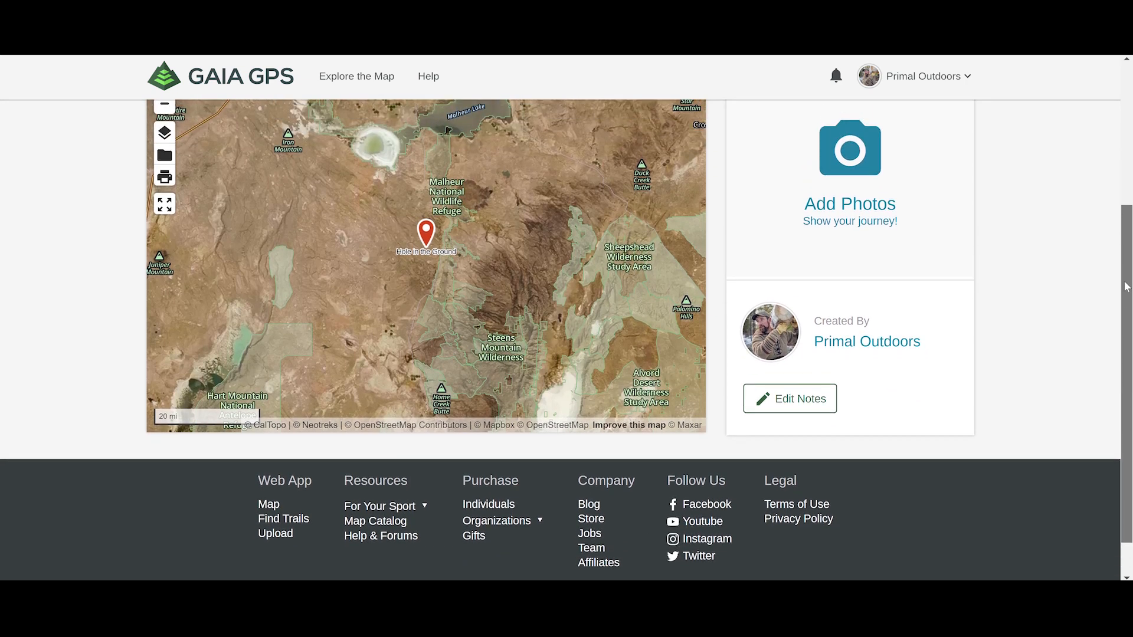
scroll(1127, 287, up, 2)
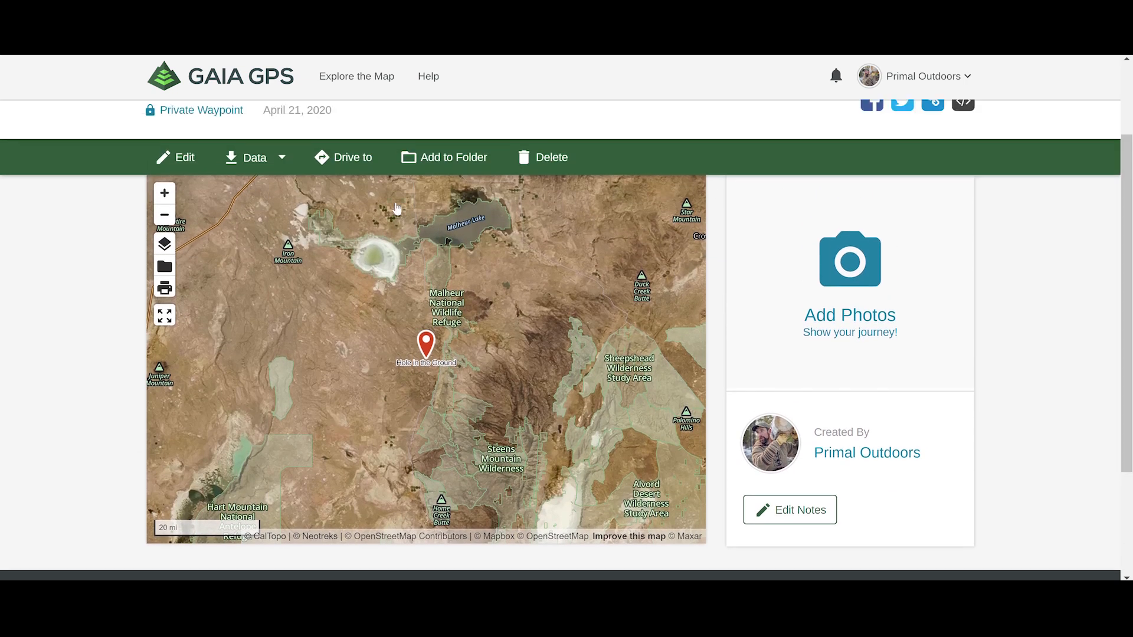
- Review the folders available for filing the waypoint without choosing one, and check its data export formats
click(456, 157)
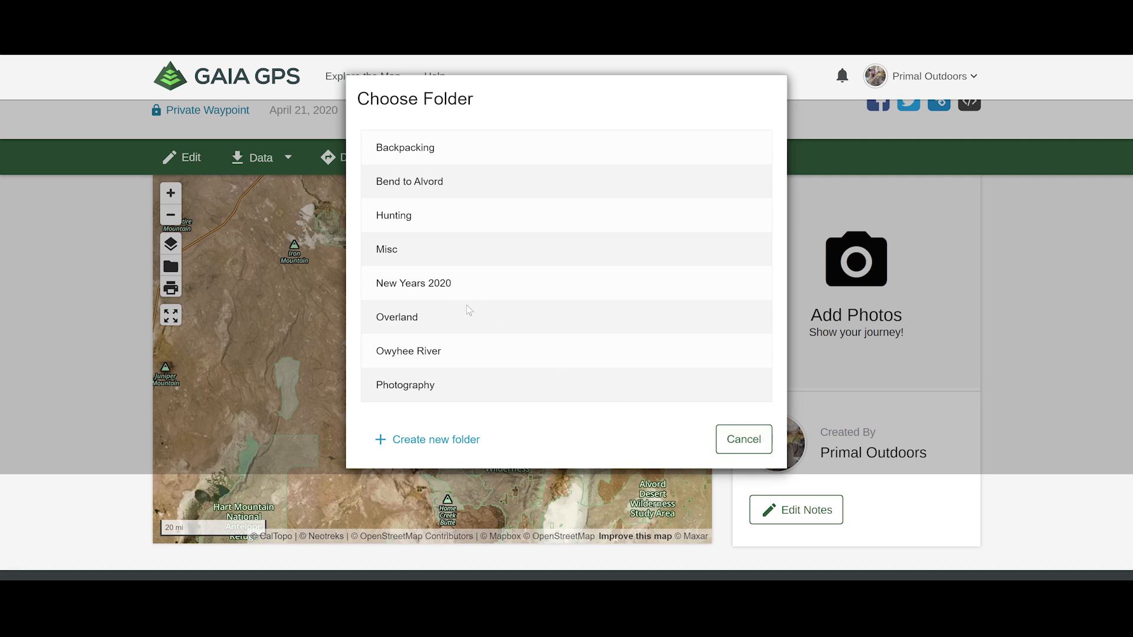
click(742, 439)
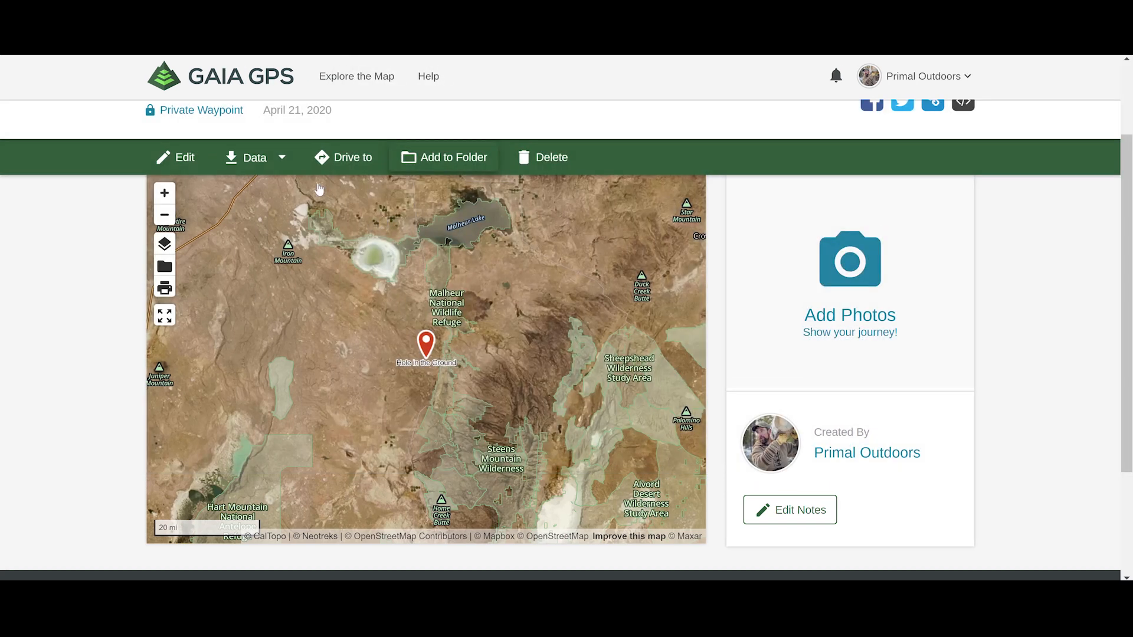
click(278, 157)
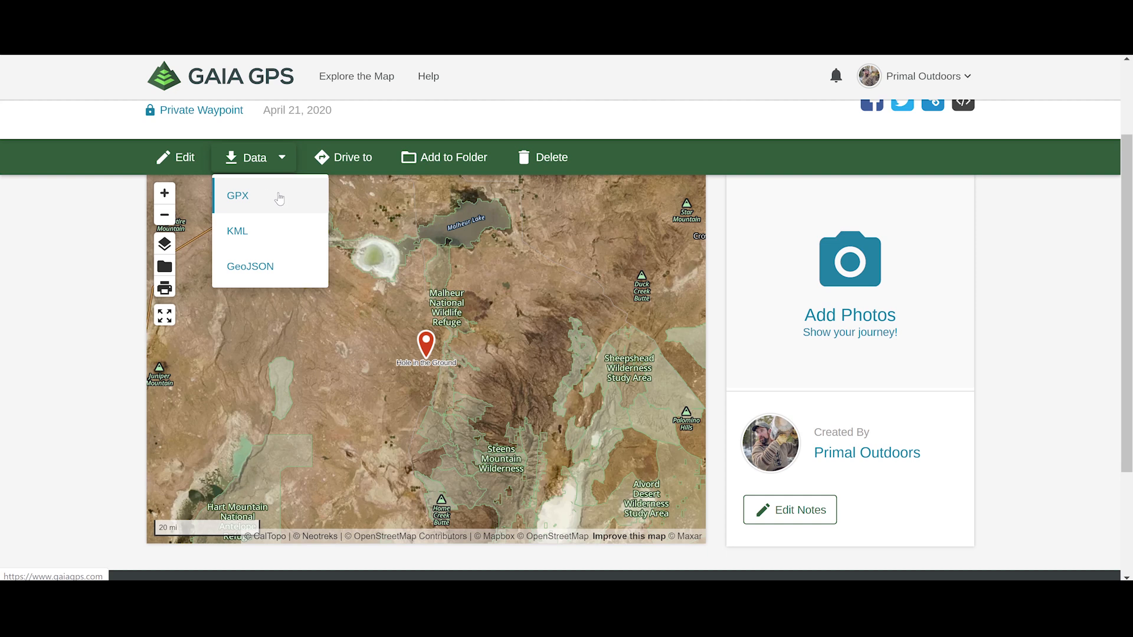
click(666, 133)
scroll(707, 163, up, 2)
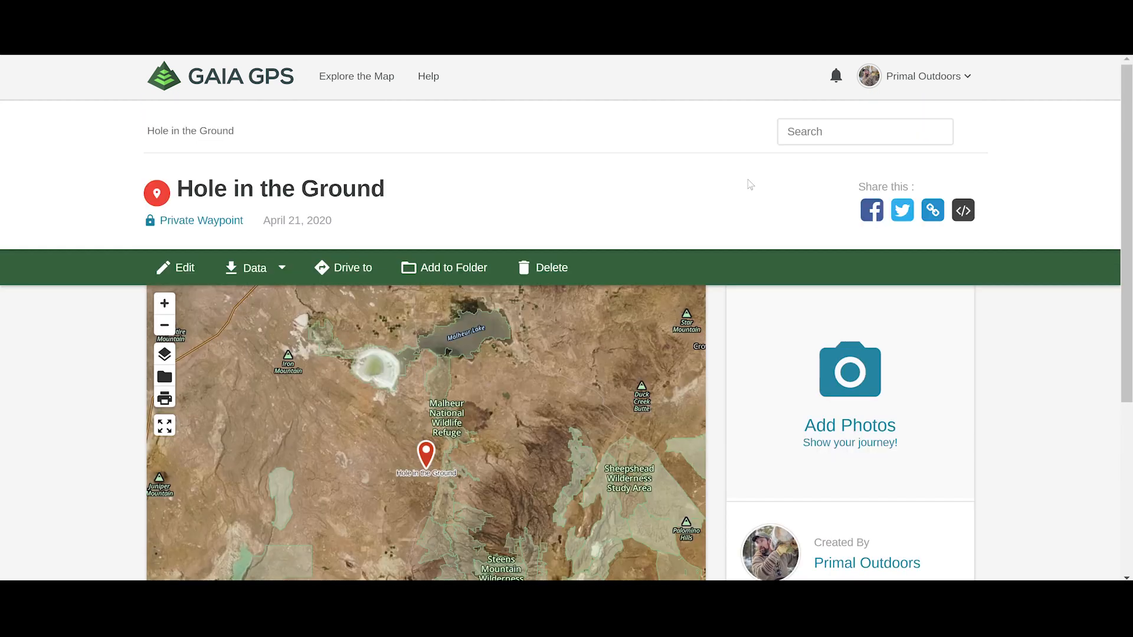
- Return to the main map, go to the saved folders list and open the Bend to Alvord folder
click(339, 80)
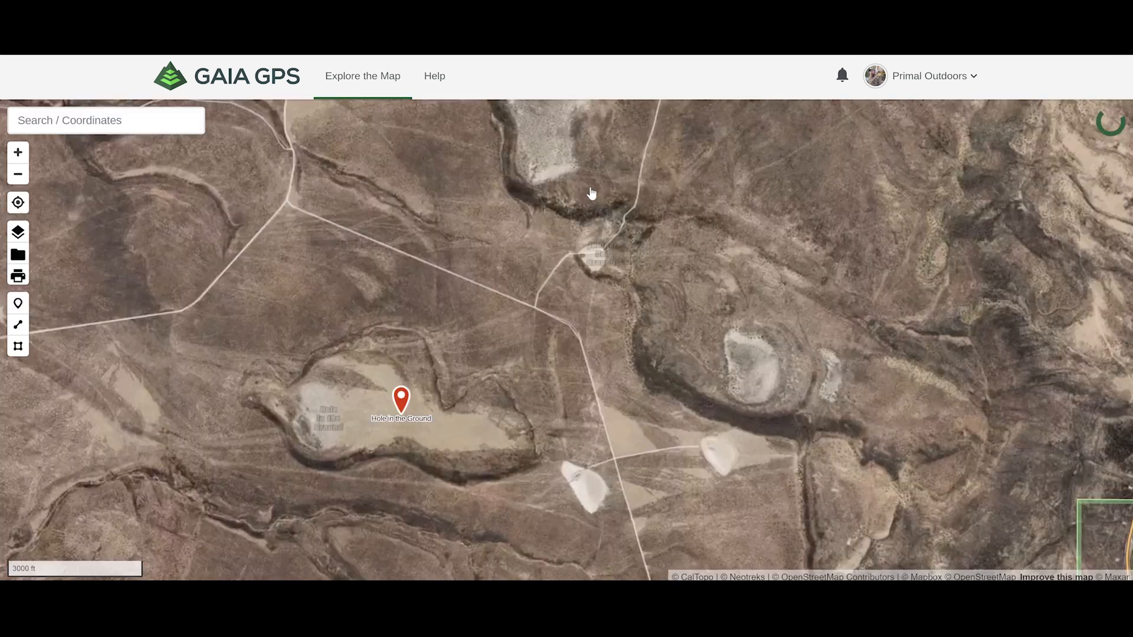
mouse_move(975, 80)
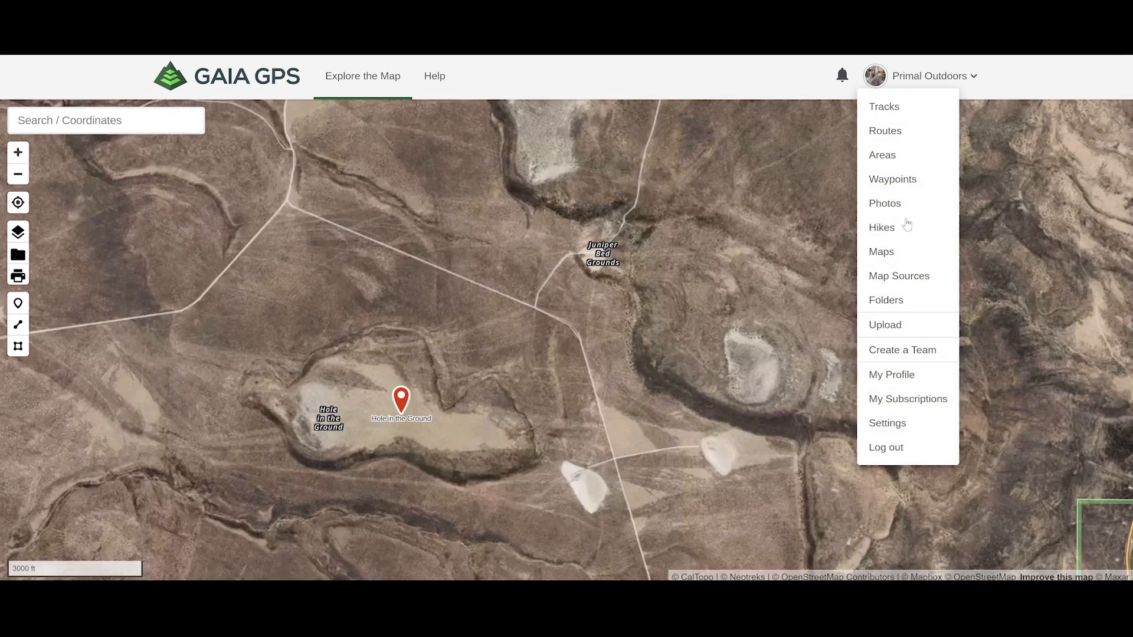
click(896, 303)
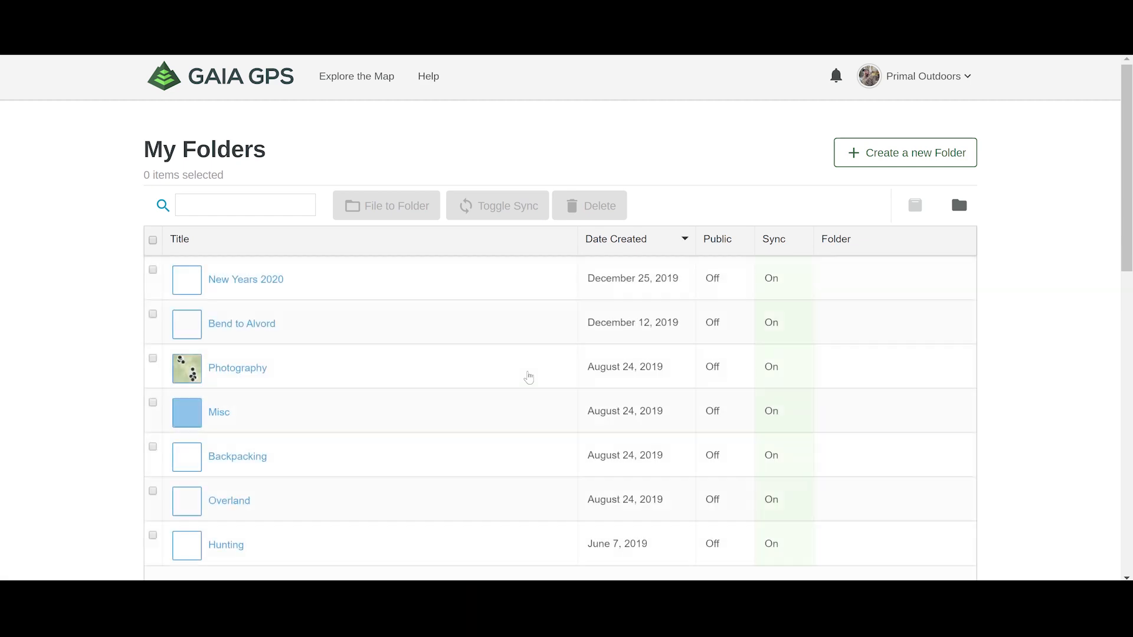
click(259, 324)
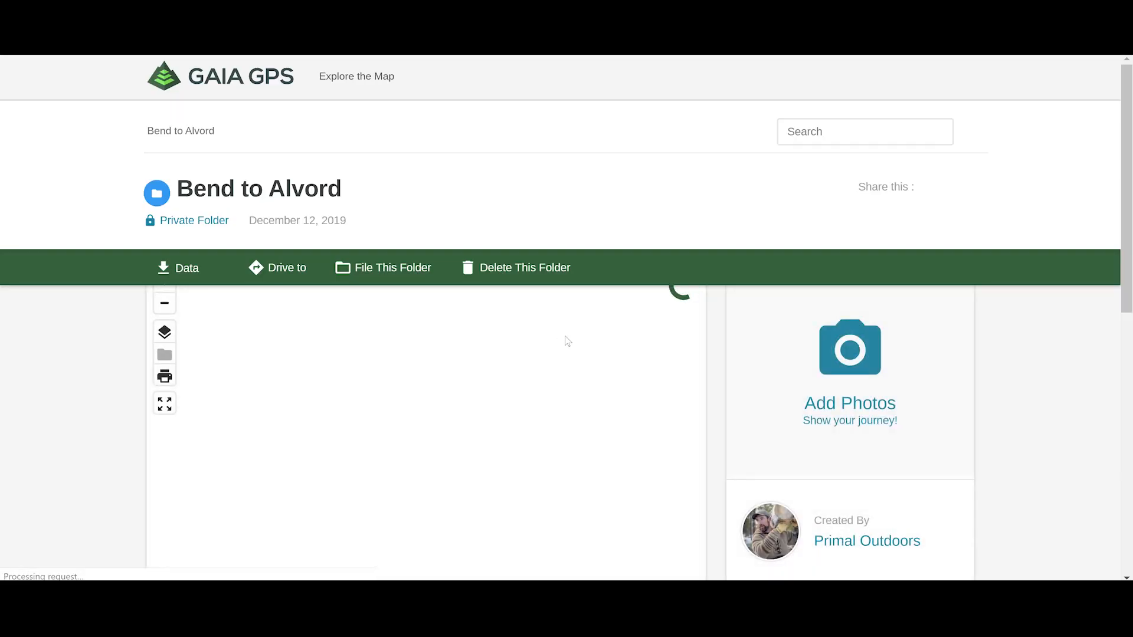
- Examine the Bend to Alvord folder's route map, trip statistics and full list of tracks, routes and waypoints
drag(1130, 241, 1056, 319)
drag(1127, 221, 1126, 172)
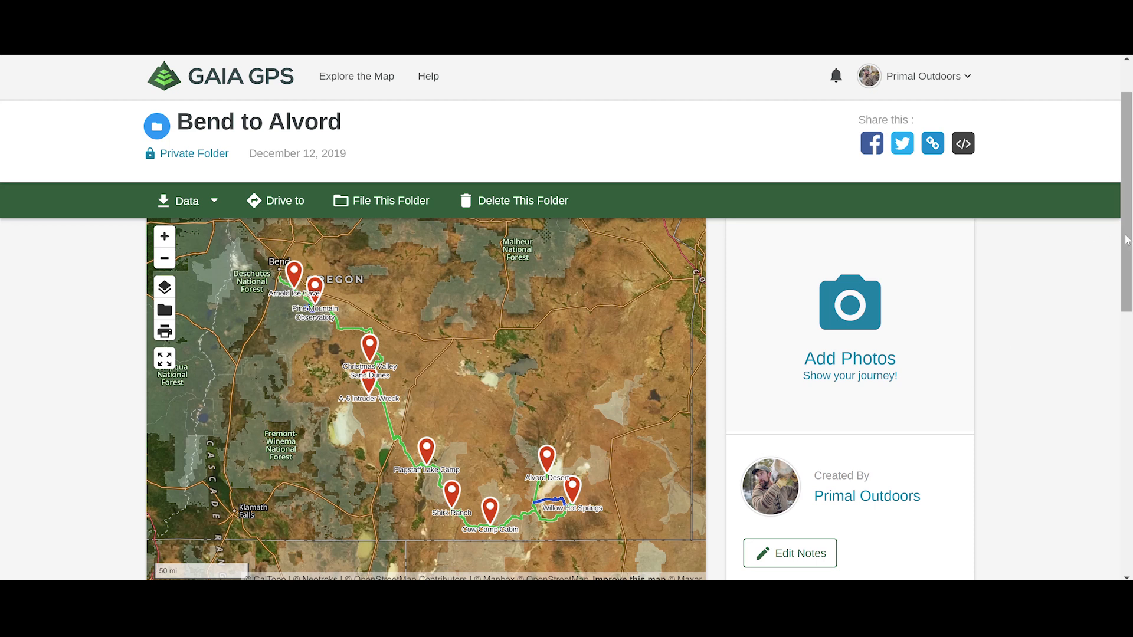
drag(1126, 295, 1127, 422)
scroll(1126, 459, down, 1)
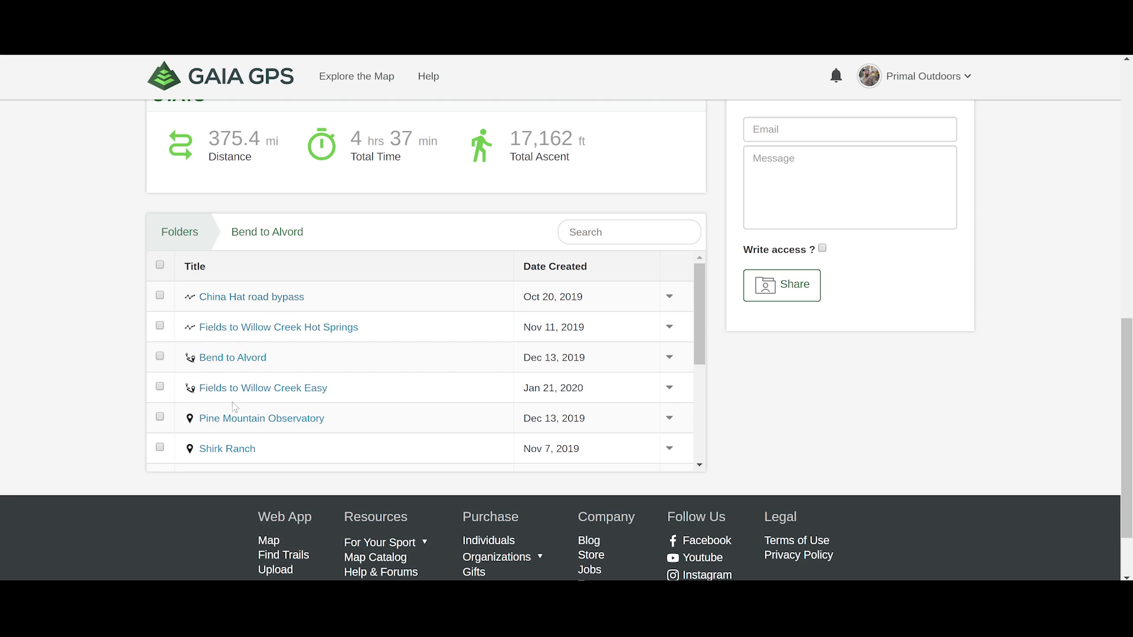
drag(696, 326, 686, 431)
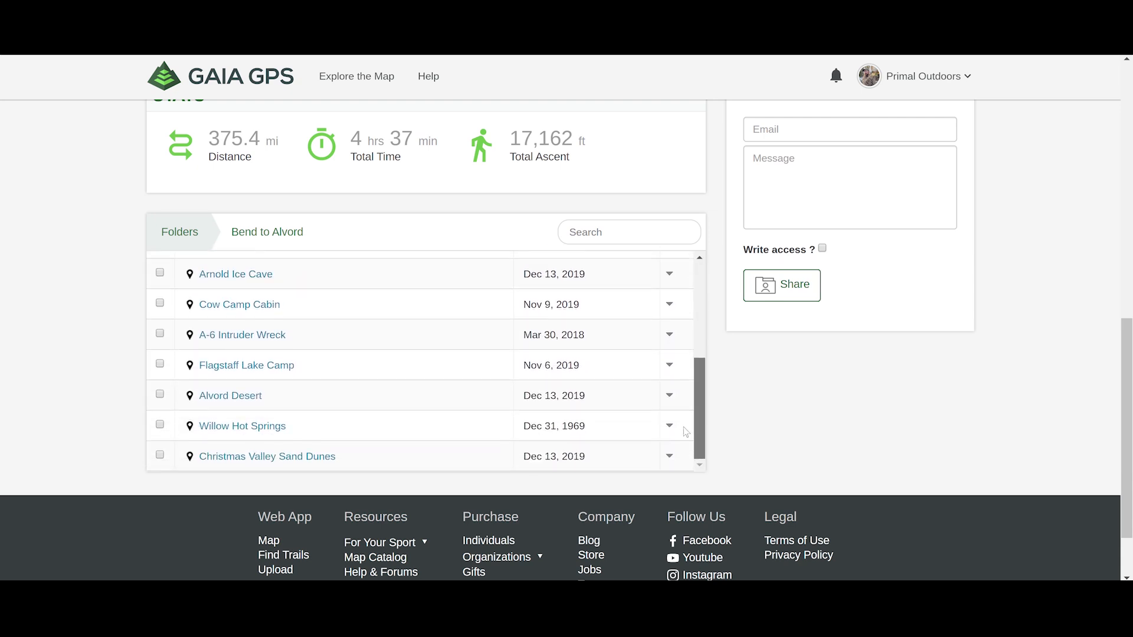
scroll(685, 437, up, 5)
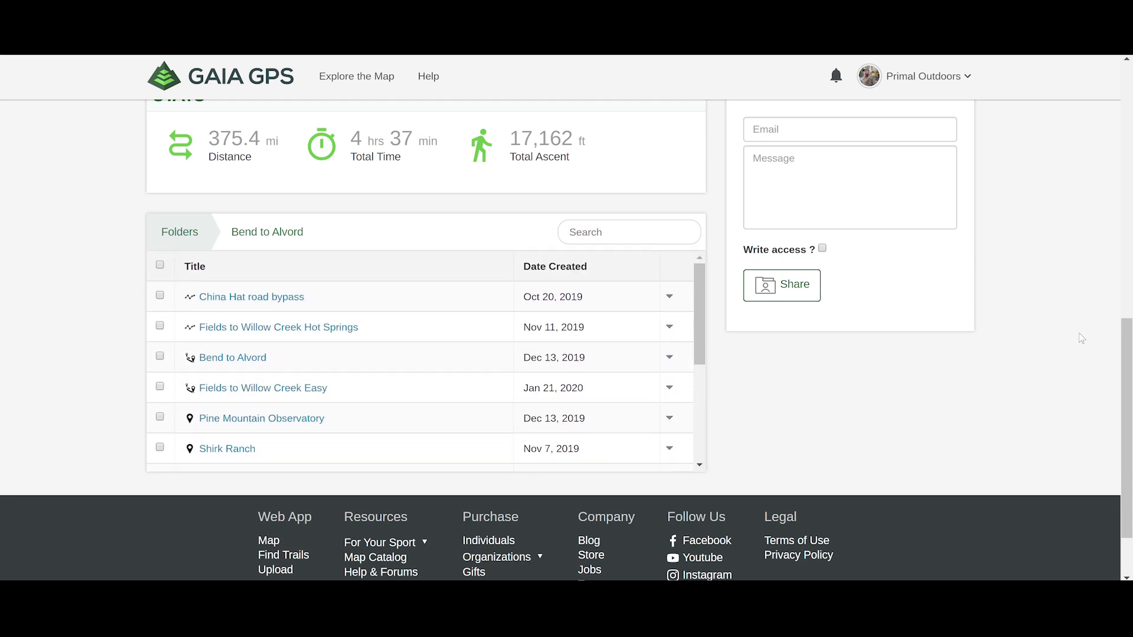
- Export the Bend to Alvord folder's data as a GPX file
drag(1127, 343, 1112, 124)
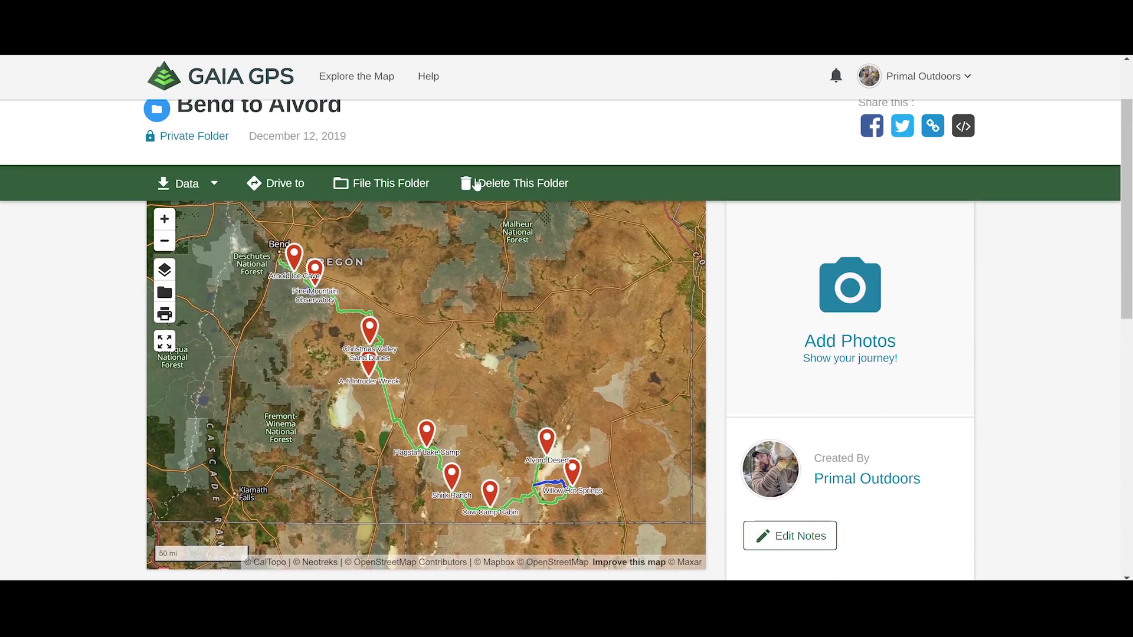
click(215, 186)
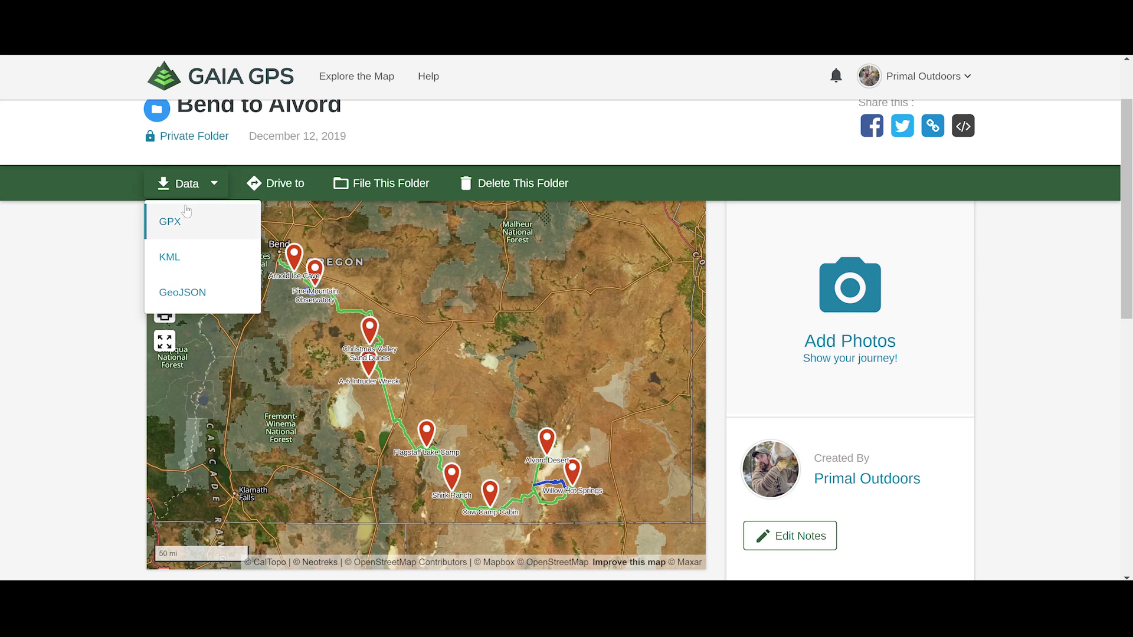
click(171, 223)
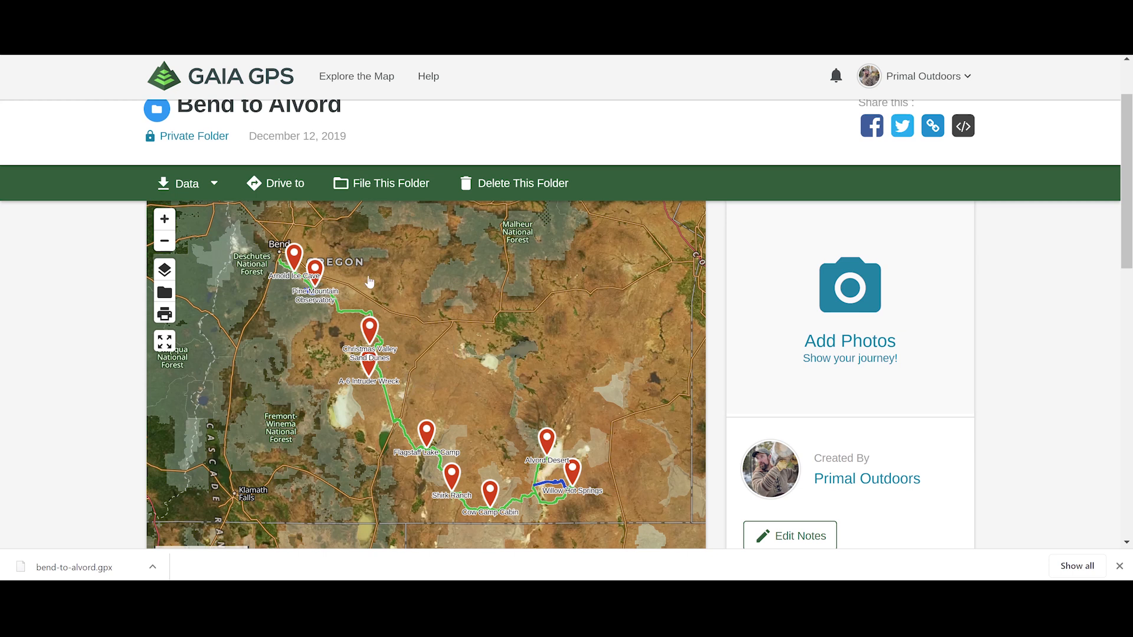
- Examine the Bend to Alvord route and waypoints on the folder's map against Oregon and the surrounding states
scroll(384, 319, down, 2)
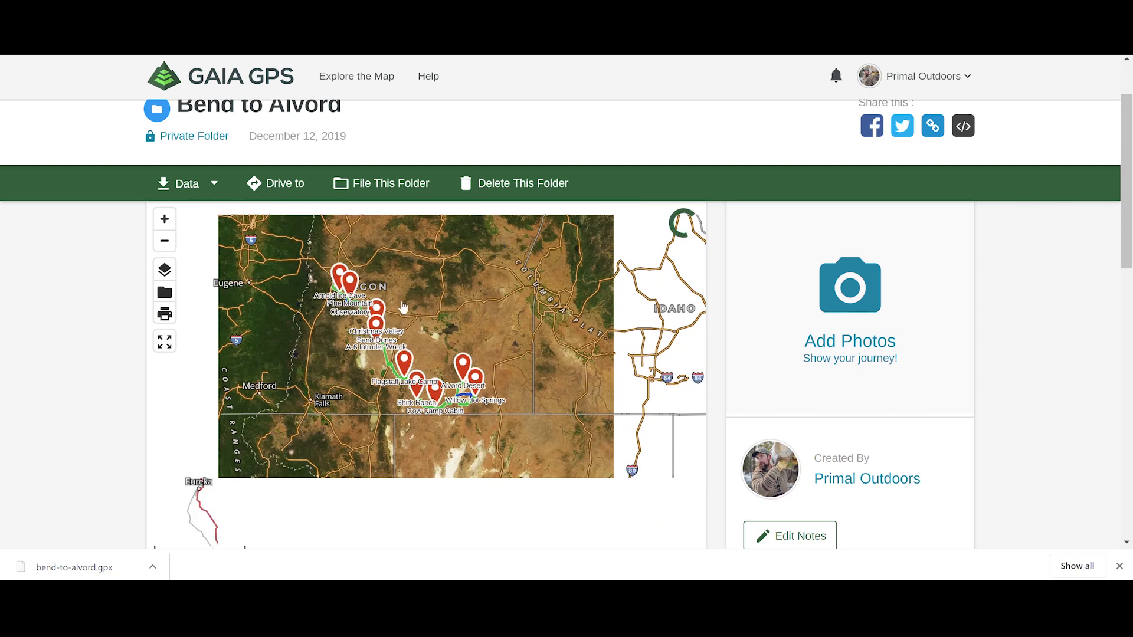
scroll(412, 320, down, 2)
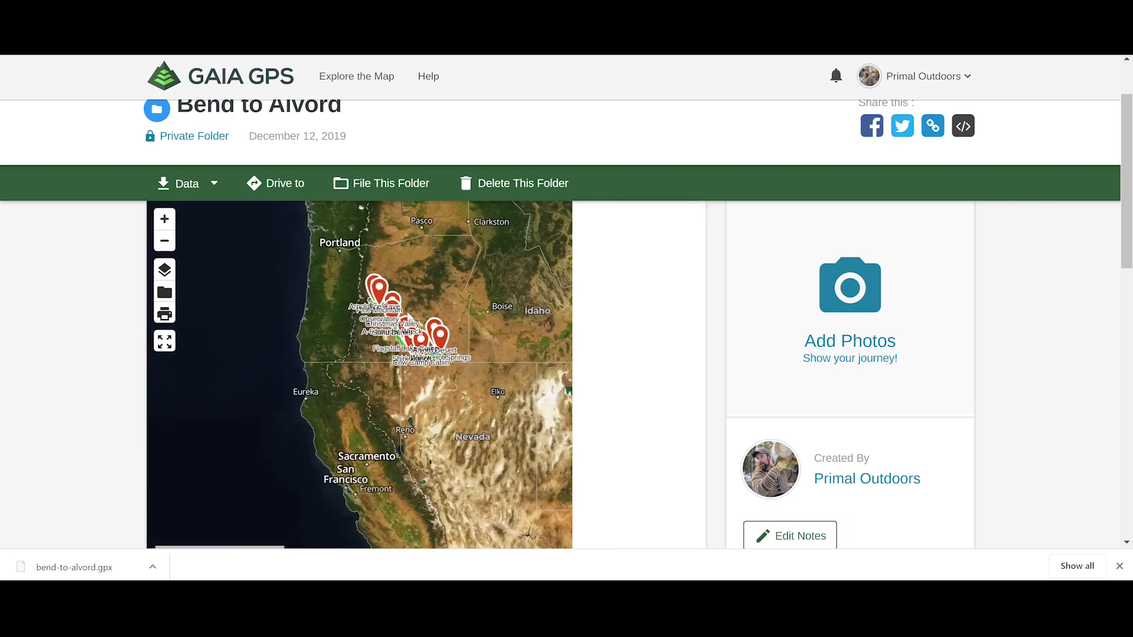
drag(430, 285, 423, 346)
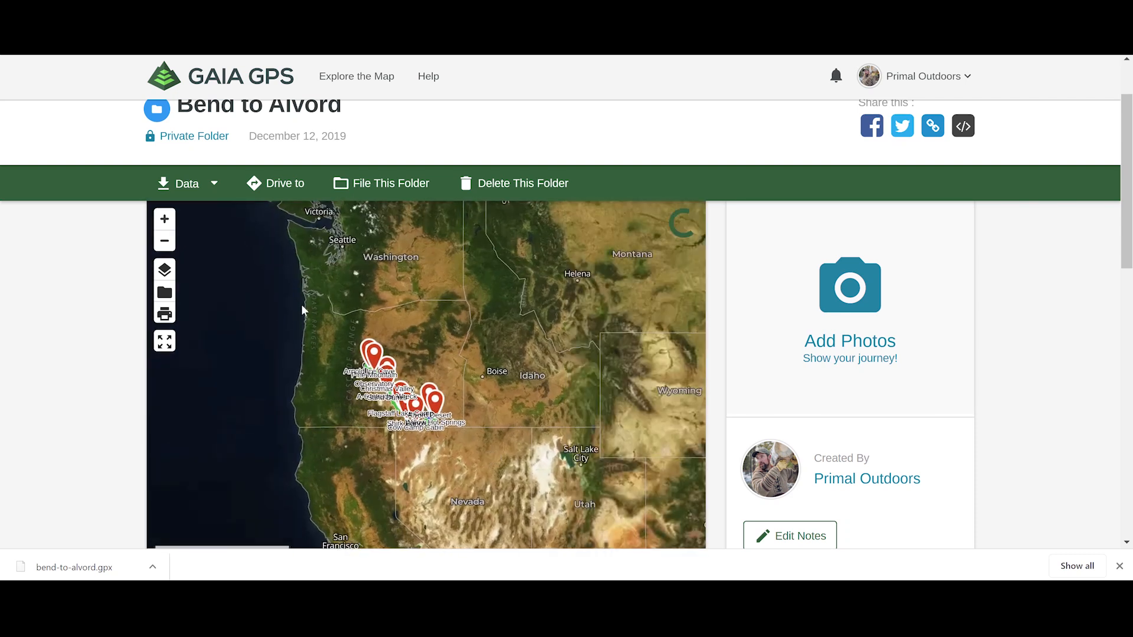
scroll(411, 396, up, 2)
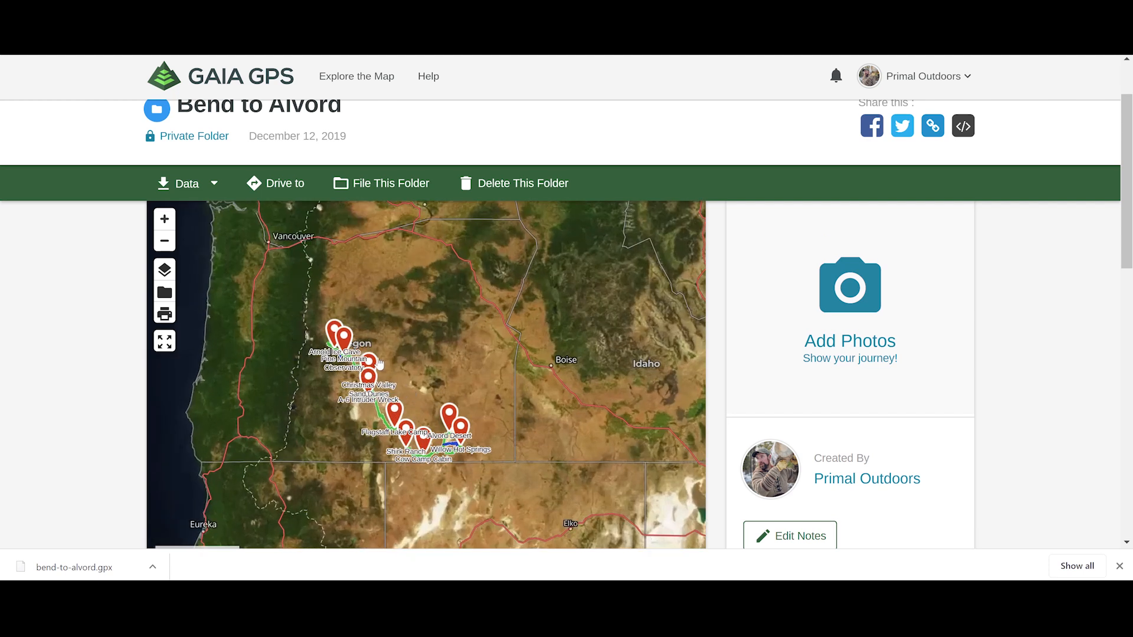
scroll(386, 351, up, 1)
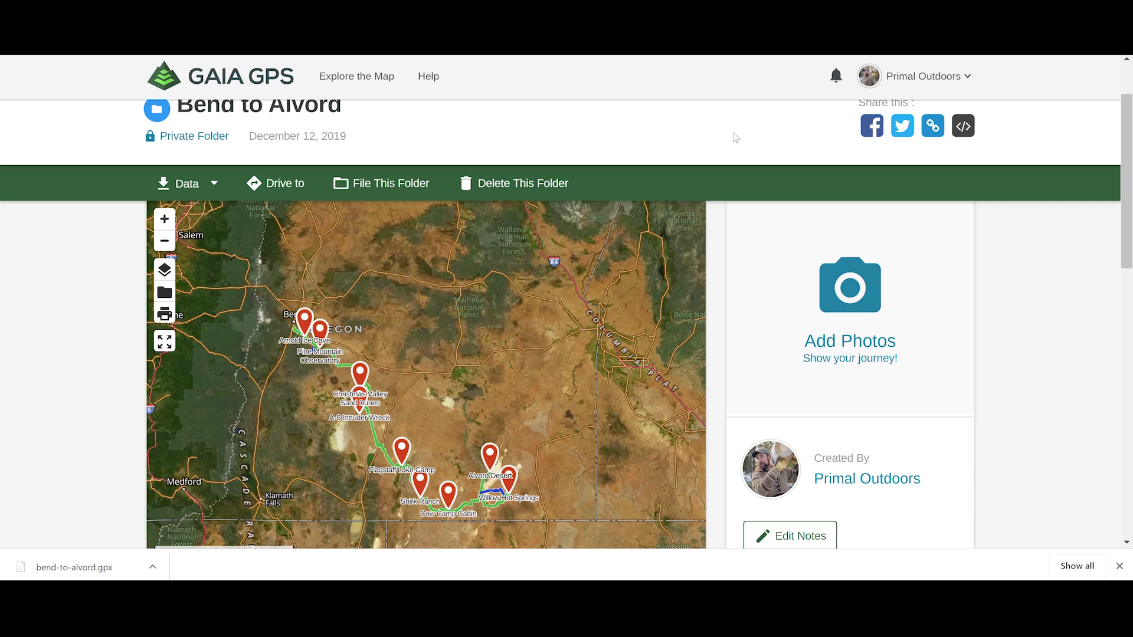
scroll(469, 305, up, 1)
scroll(468, 305, down, 1)
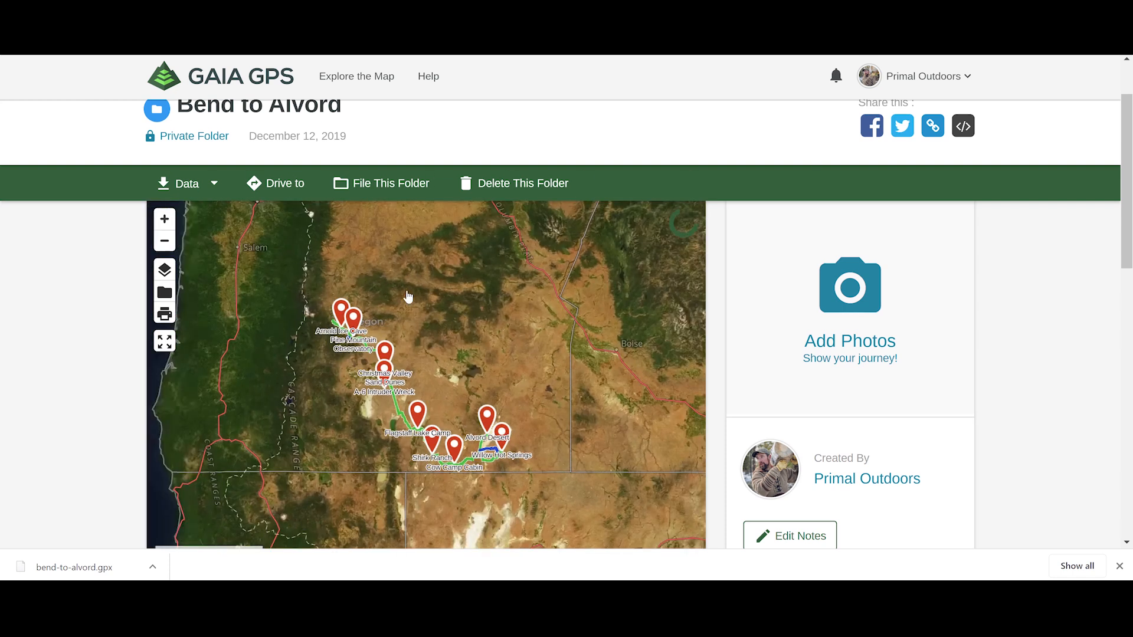
- Return to the main map and examine the saved waypoints and tracks from Hole in the Ground across central Oregon to Bend
click(365, 81)
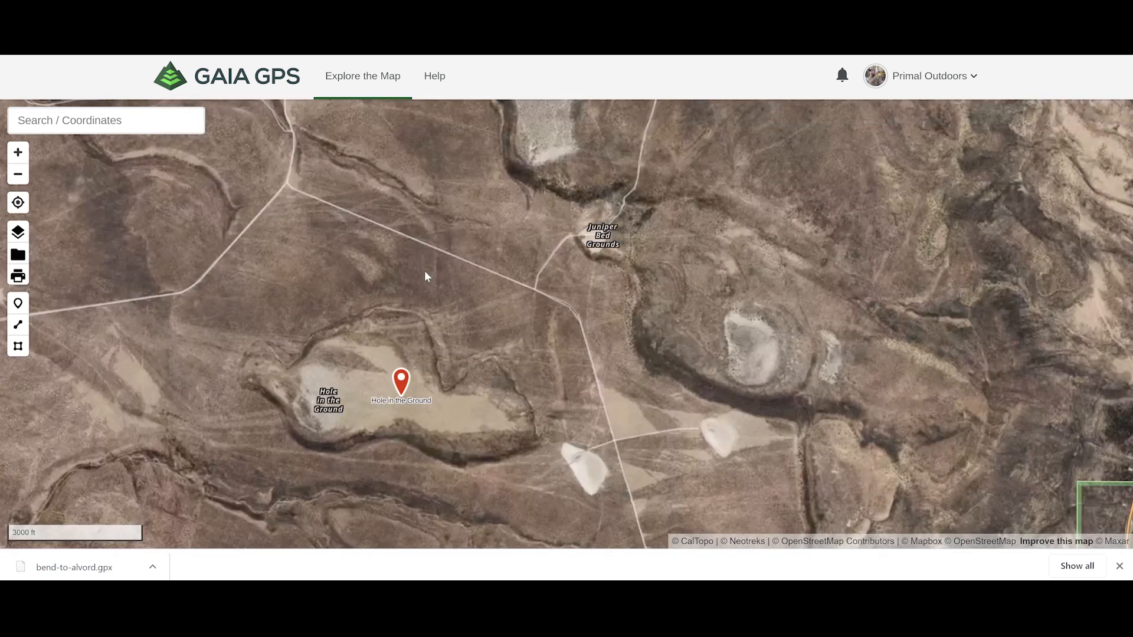
drag(337, 376, 477, 394)
scroll(477, 394, down, 3)
scroll(477, 393, down, 3)
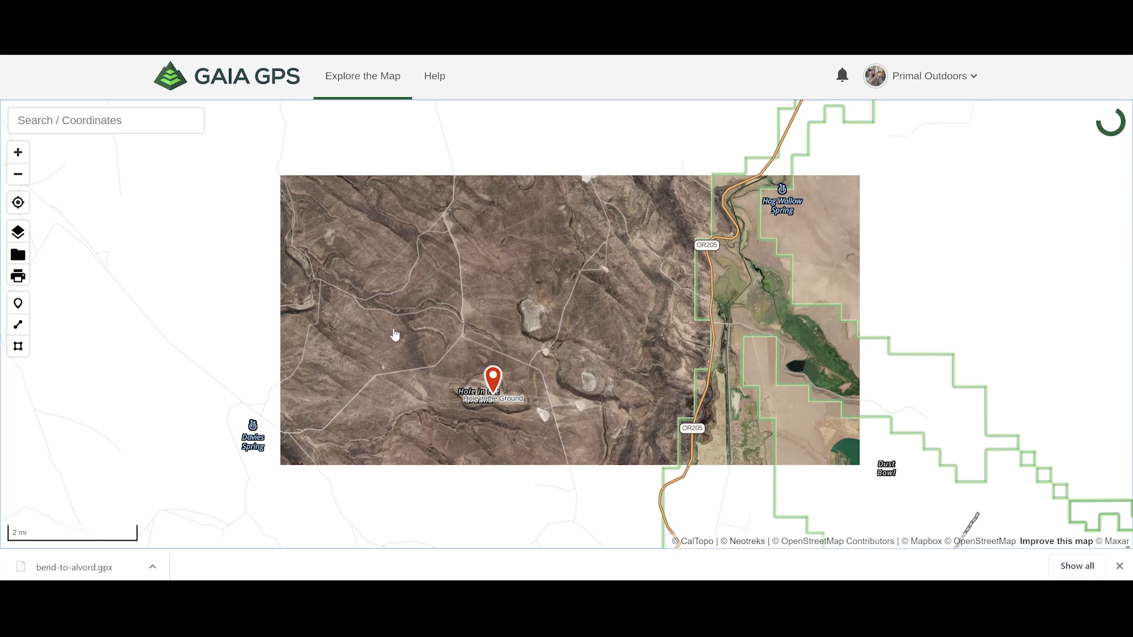
drag(401, 335, 495, 339)
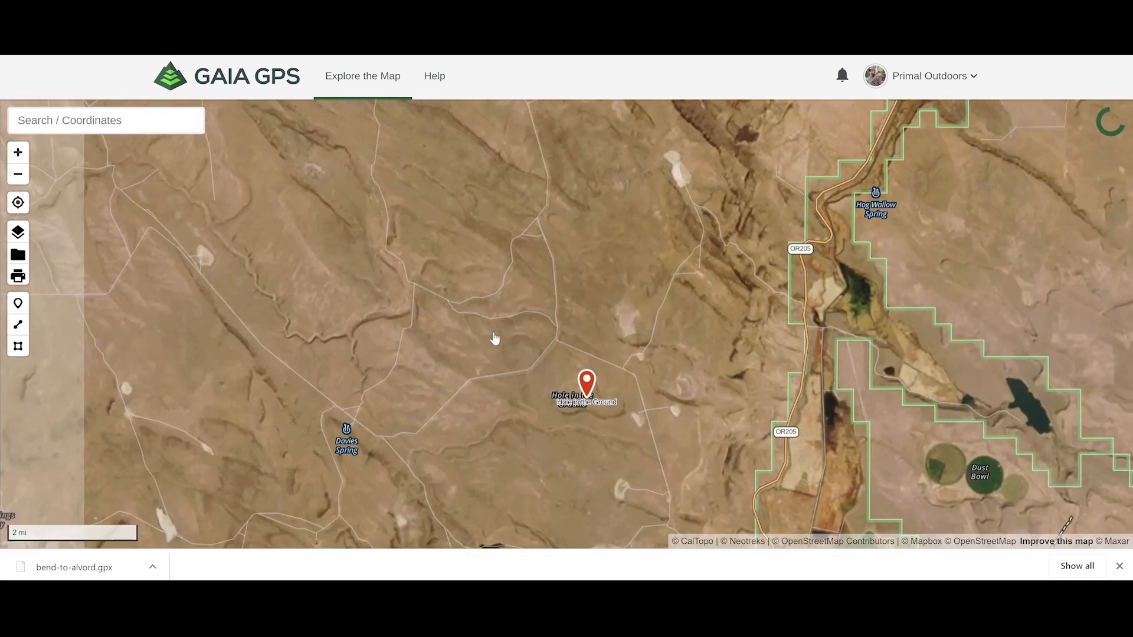
scroll(494, 339, down, 2)
scroll(482, 332, down, 2)
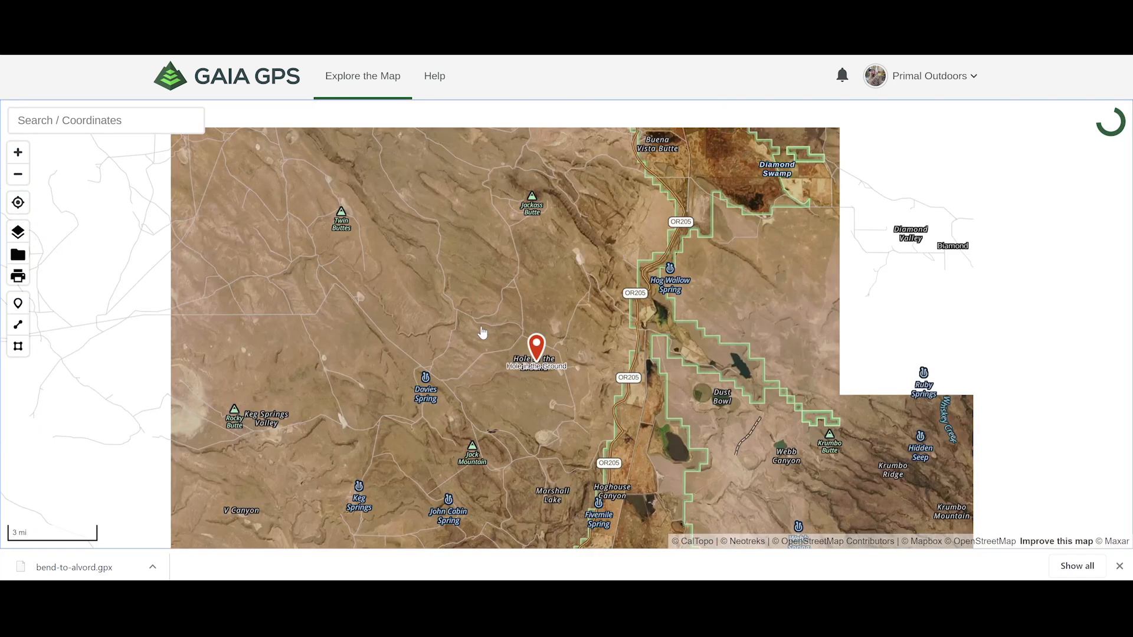
scroll(482, 332, down, 1)
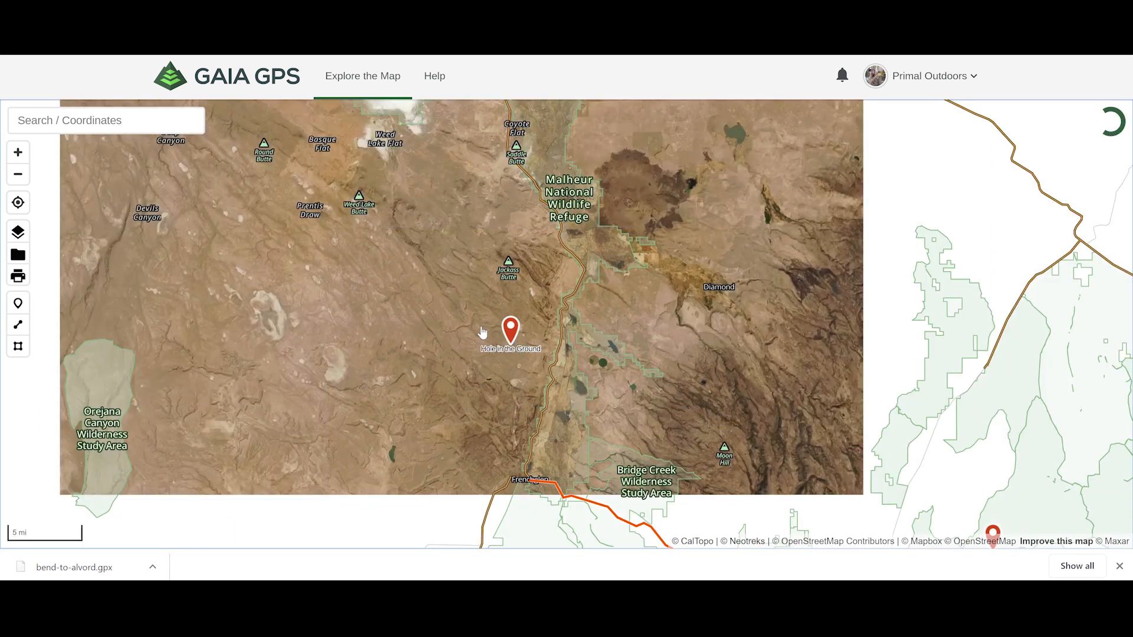
drag(482, 332, 639, 426)
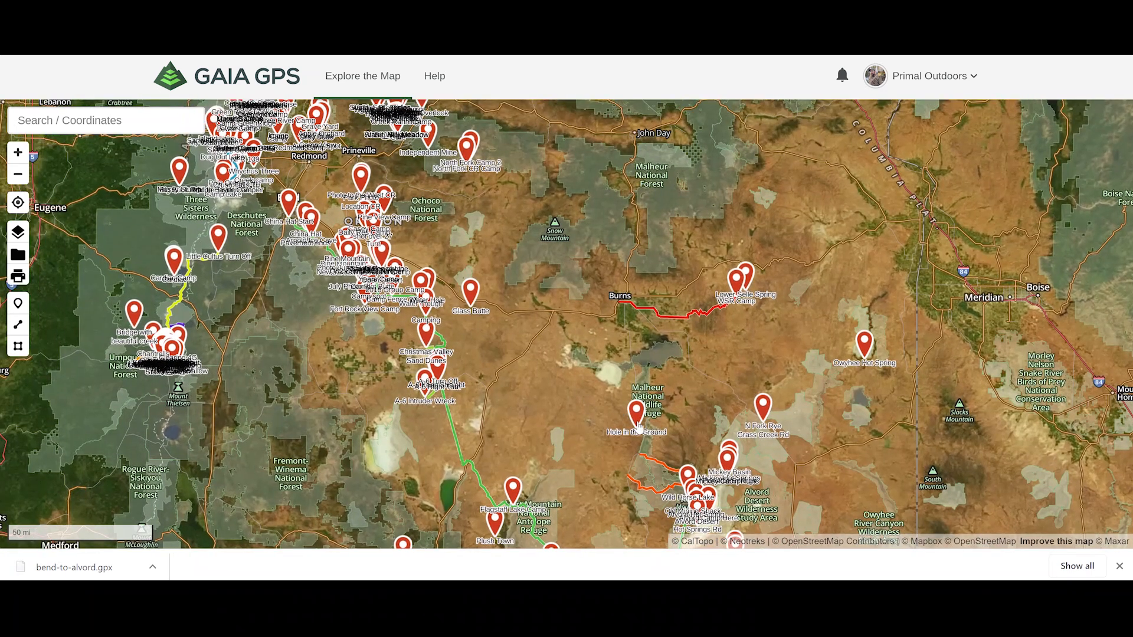
drag(311, 176, 360, 170)
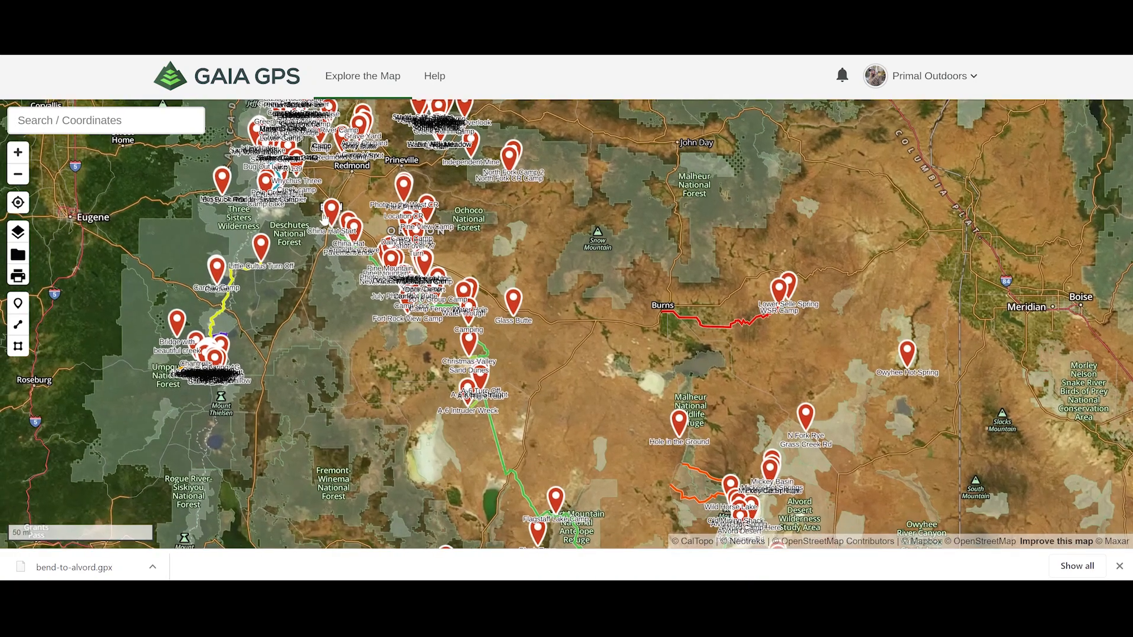
scroll(345, 222, up, 5)
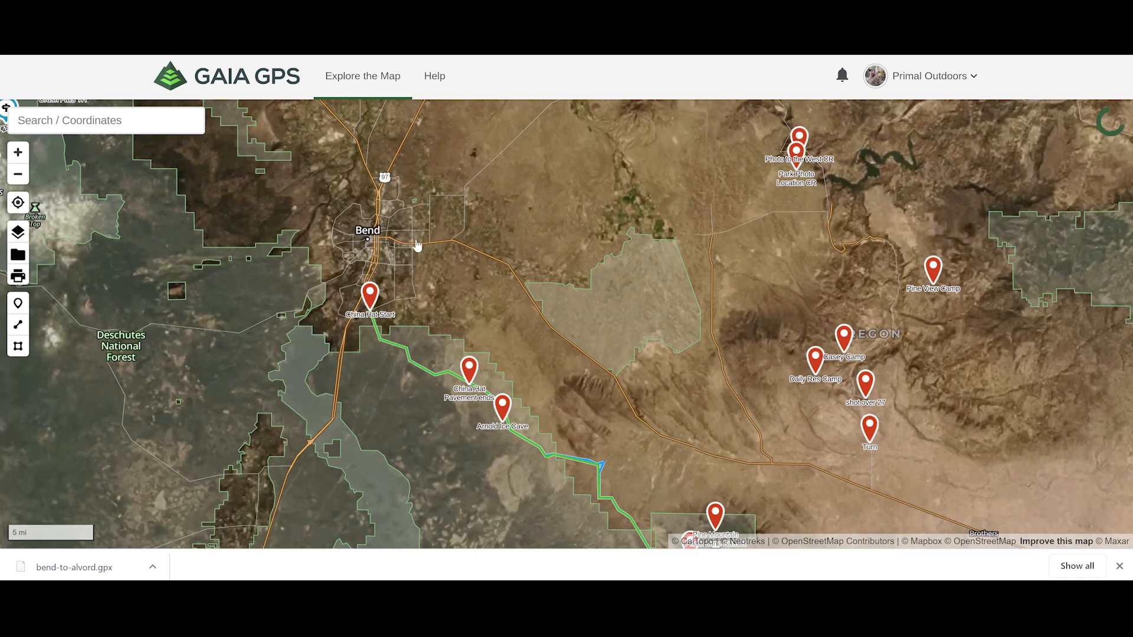
- Draw a Hiking-mode route from Bend southeast to the road just northwest of the Hole in the Ground waypoint
click(19, 324)
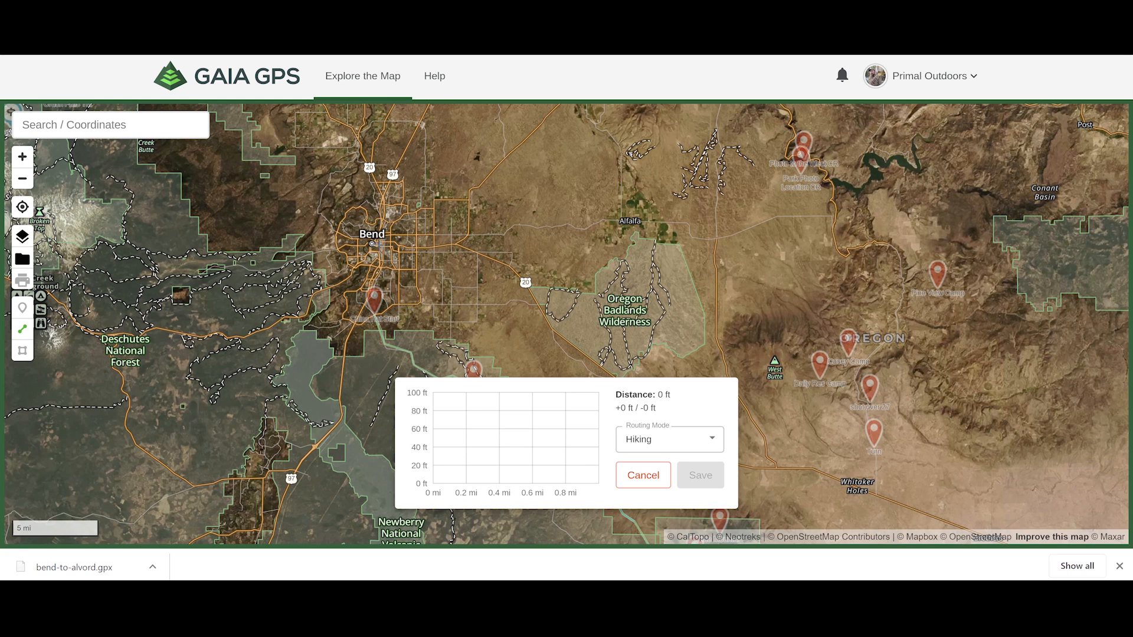
click(378, 243)
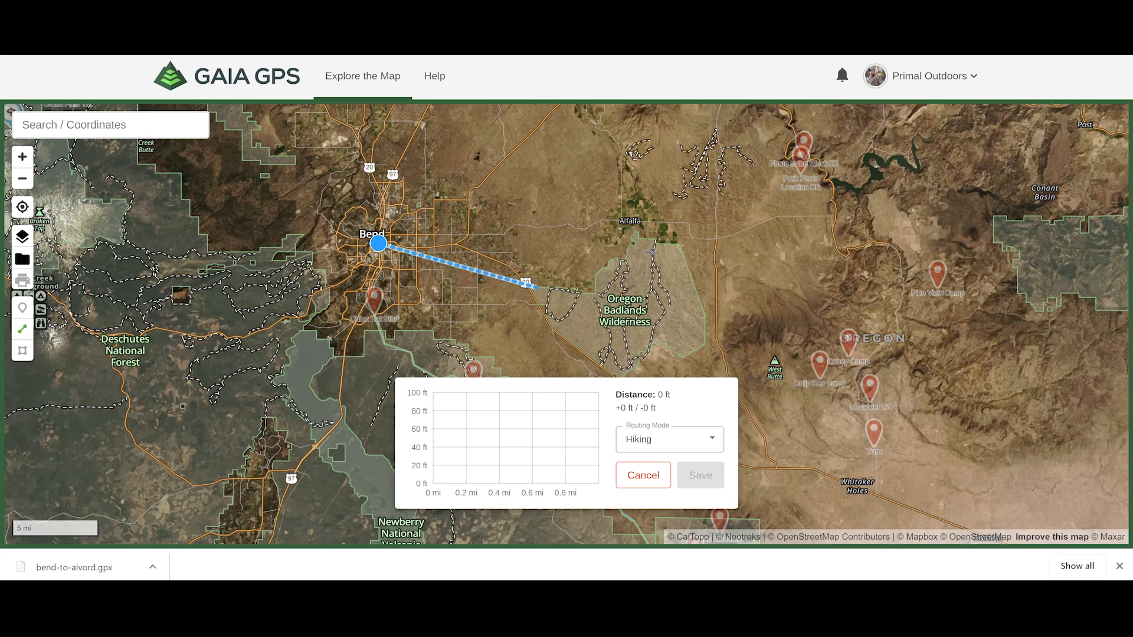
click(697, 324)
scroll(698, 324, down, 3)
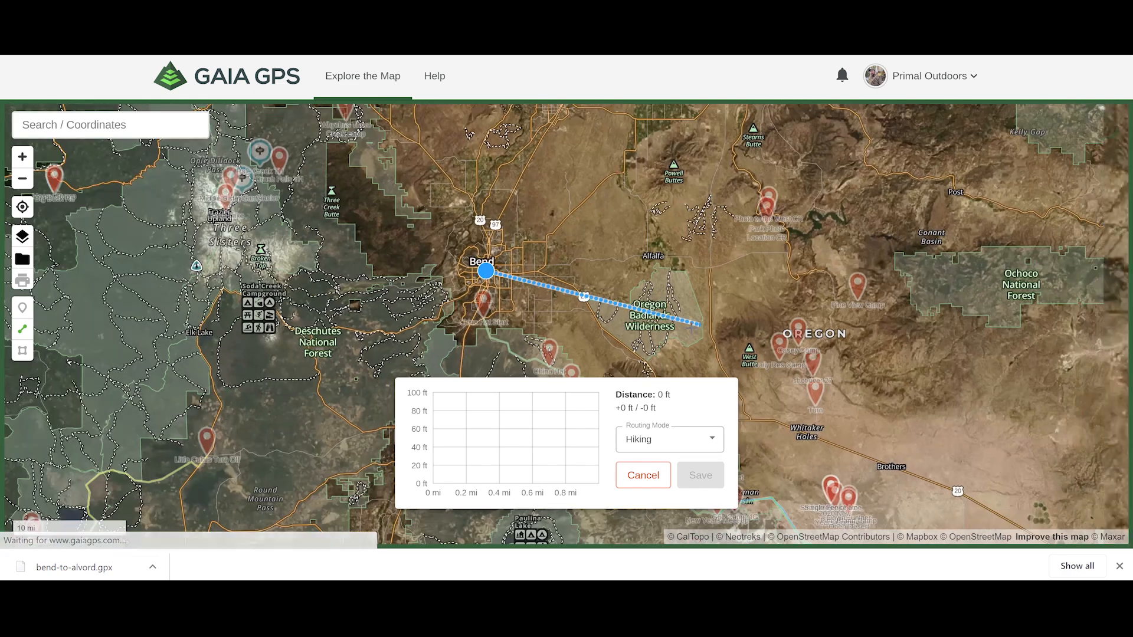
drag(581, 268, 380, 153)
drag(459, 200, 363, 172)
drag(535, 257, 557, 207)
click(634, 225)
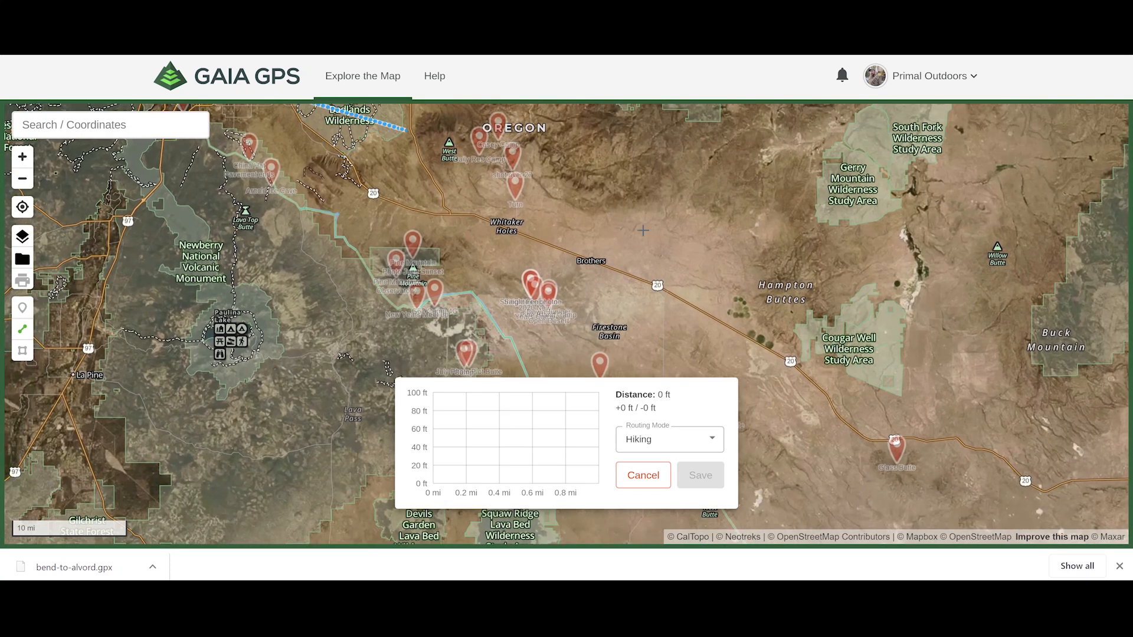
drag(633, 190, 547, 107)
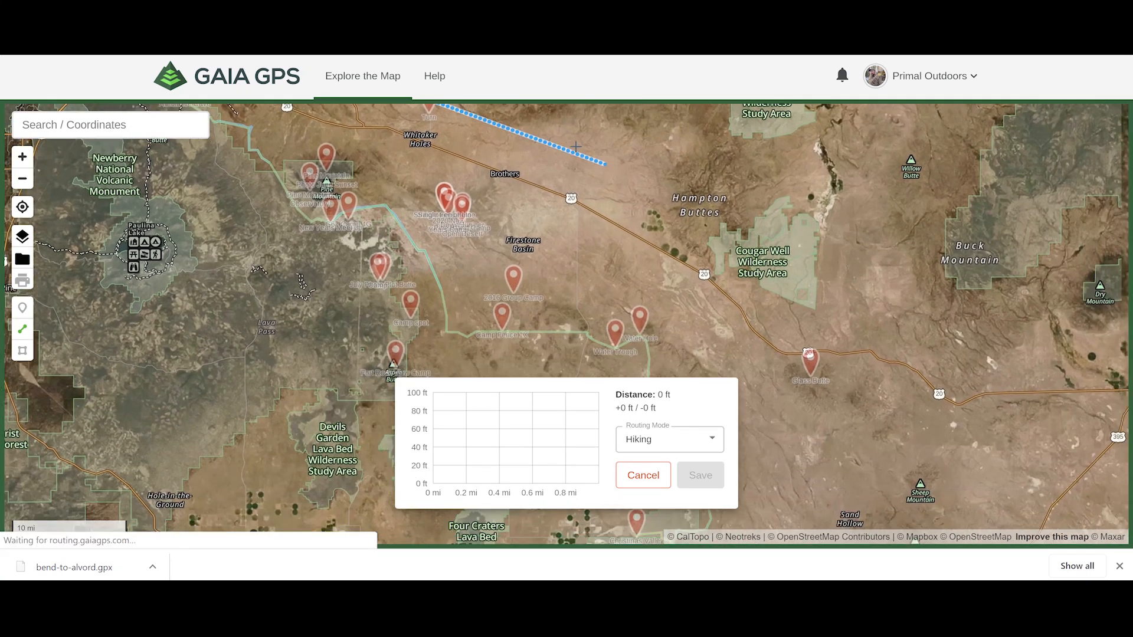
drag(665, 316, 677, 164)
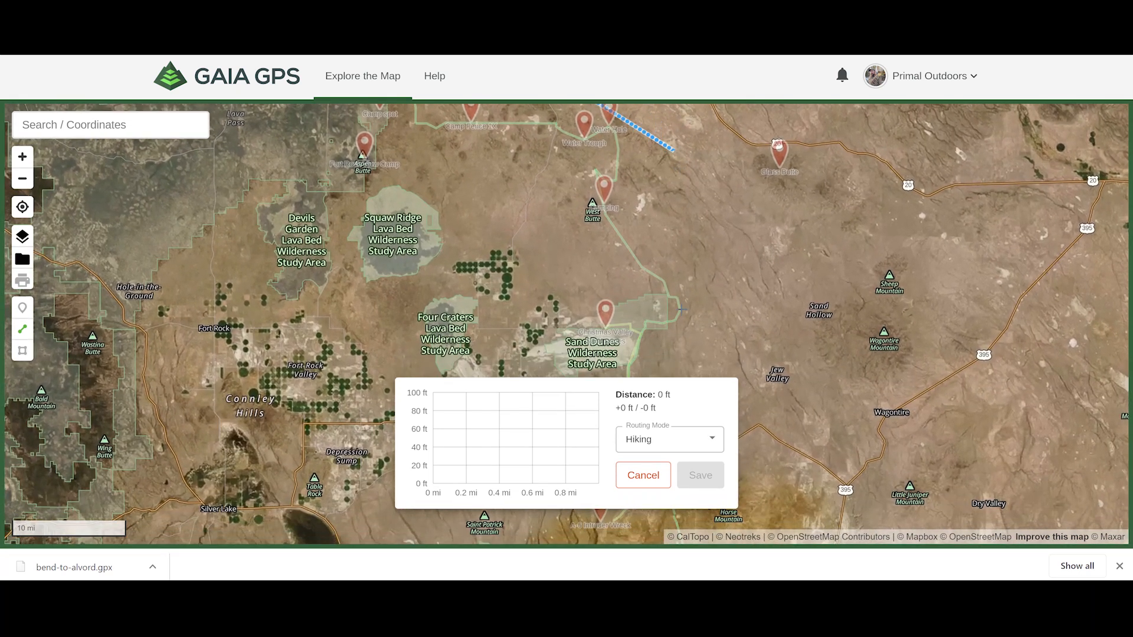
drag(679, 290, 720, 139)
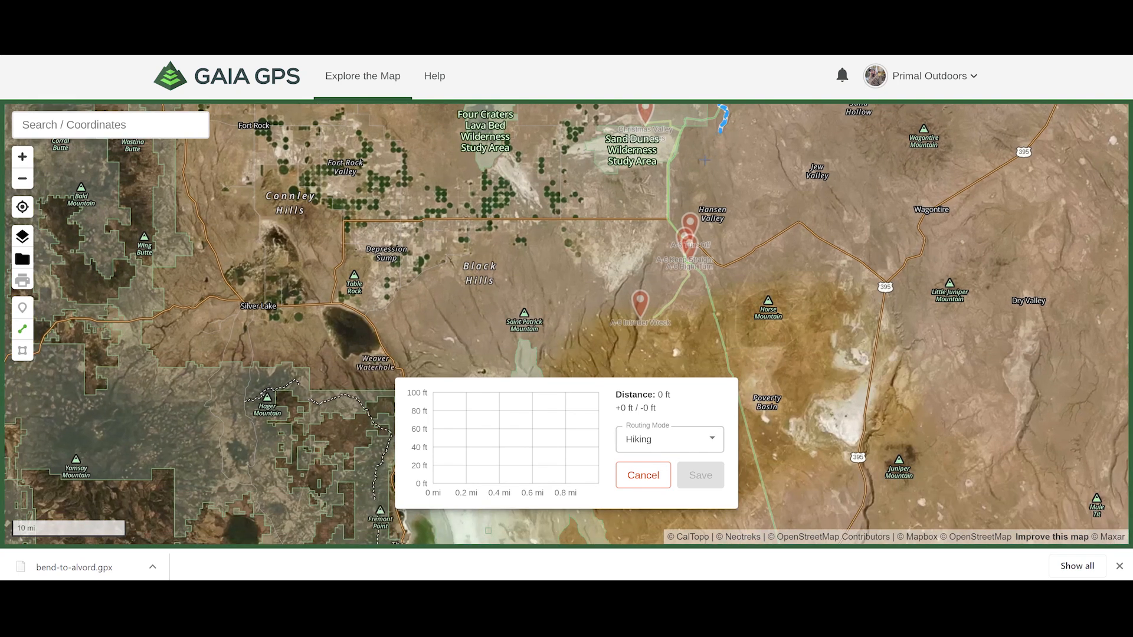
scroll(695, 221, down, 3)
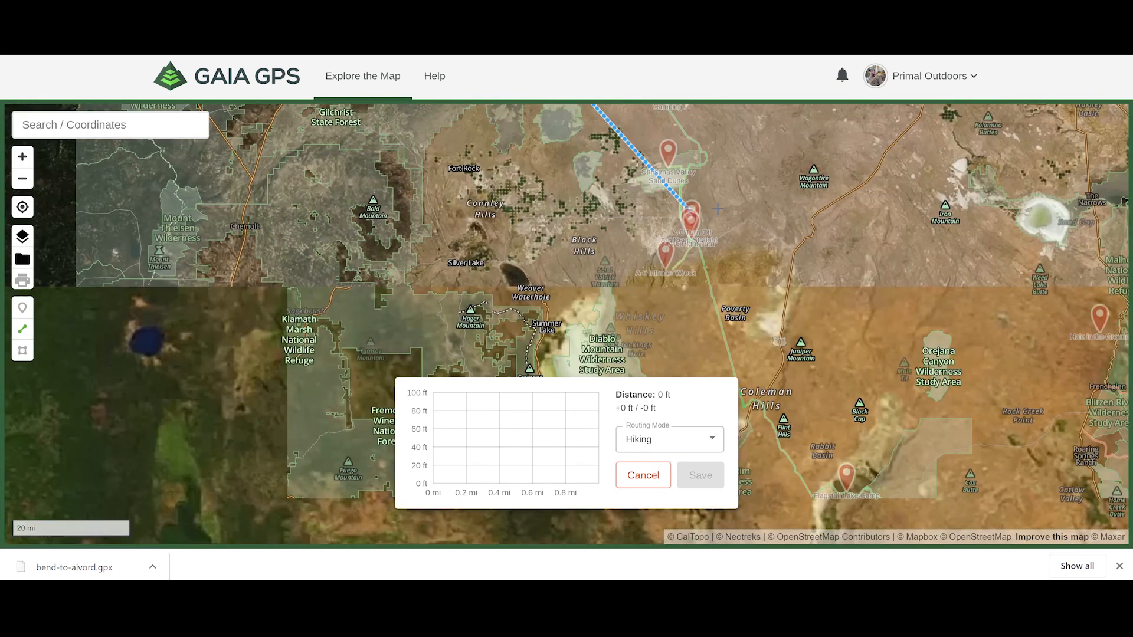
drag(655, 239, 503, 272)
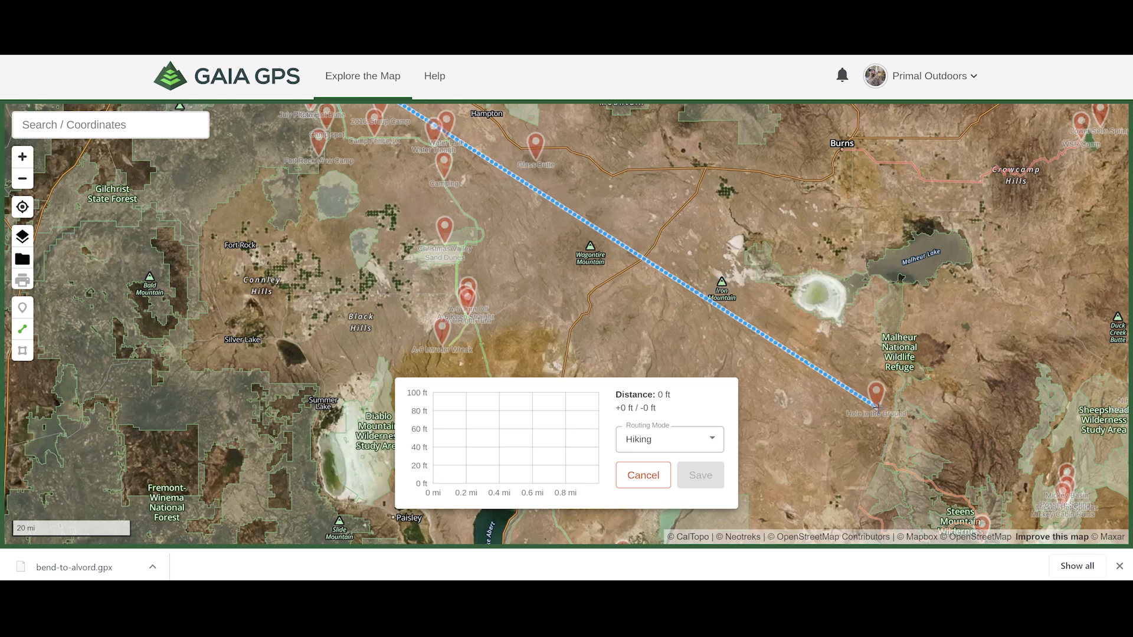
click(878, 412)
drag(802, 377, 608, 286)
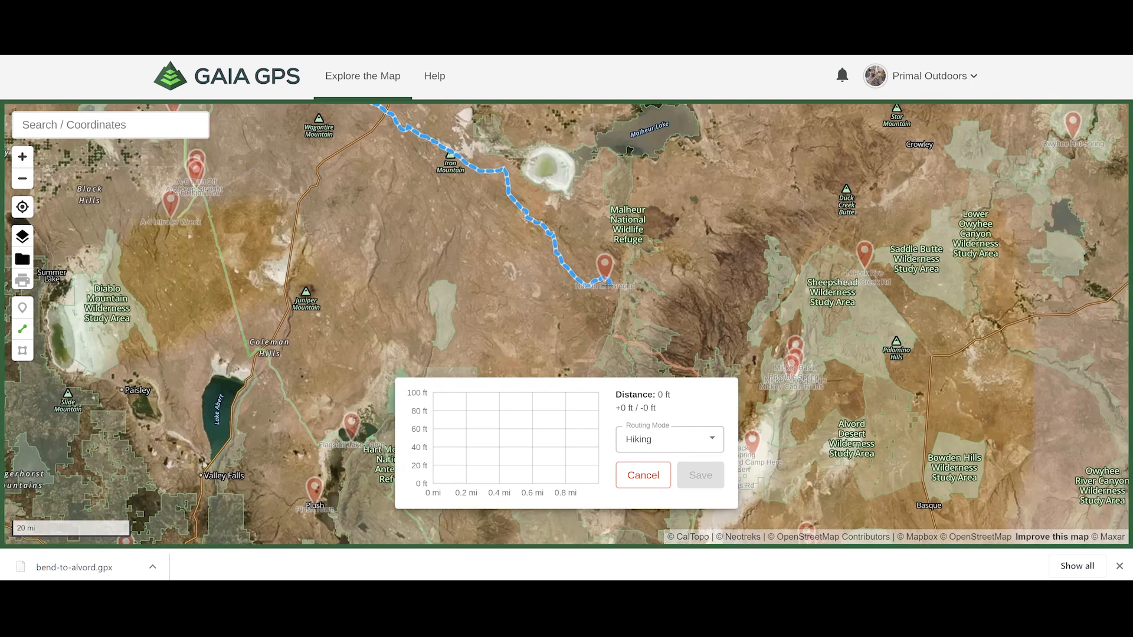
scroll(607, 285, down, 2)
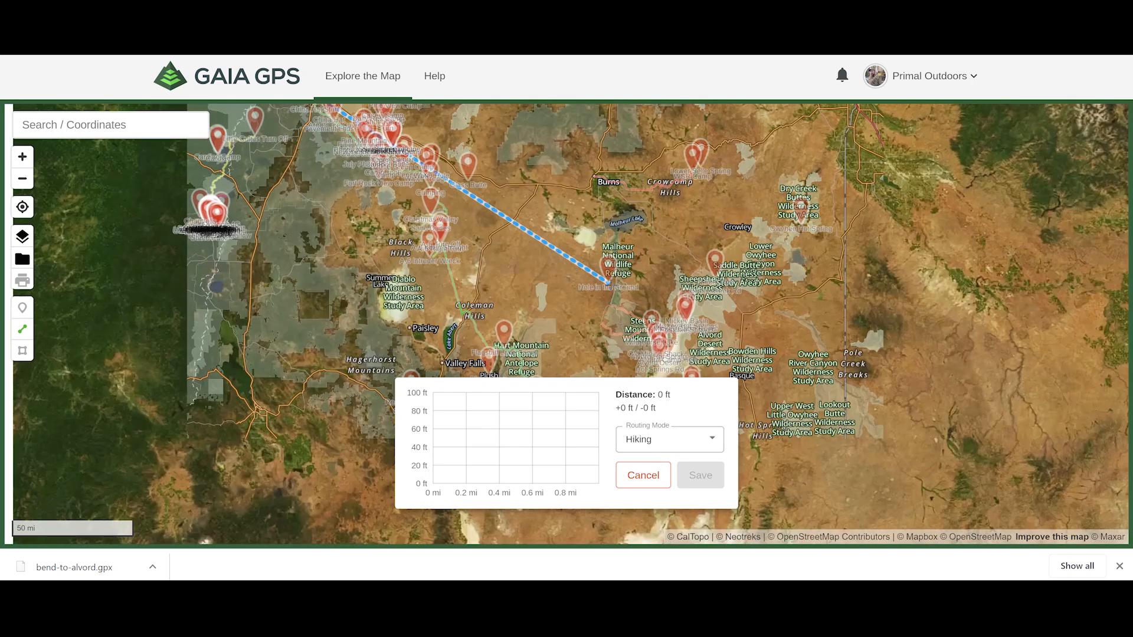
scroll(607, 285, up, 2)
scroll(608, 284, up, 4)
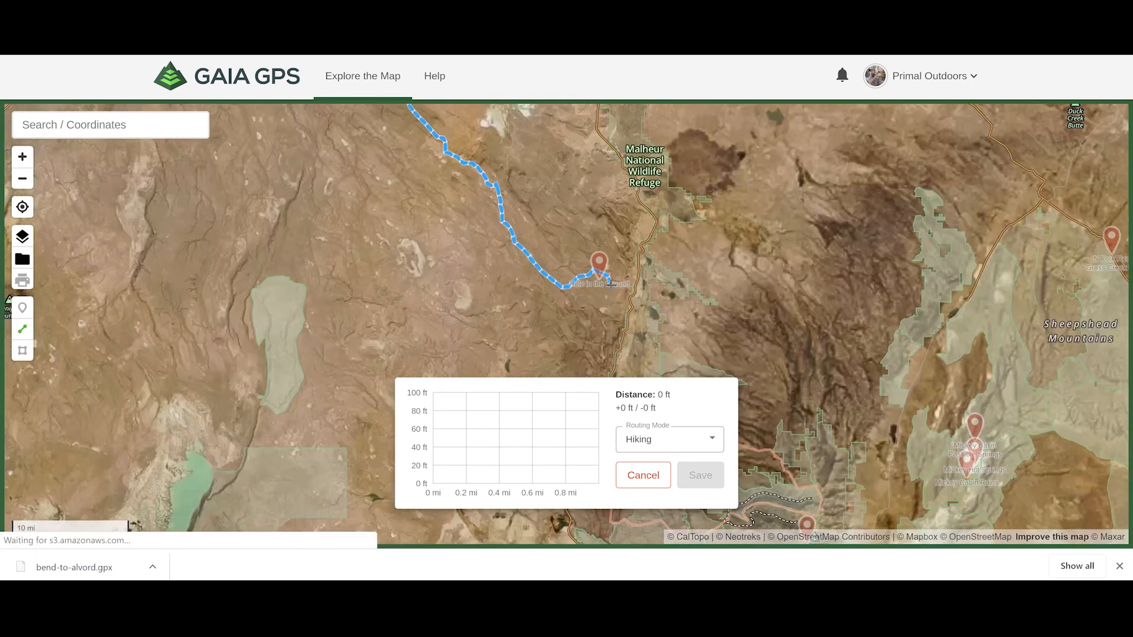
scroll(610, 286, up, 3)
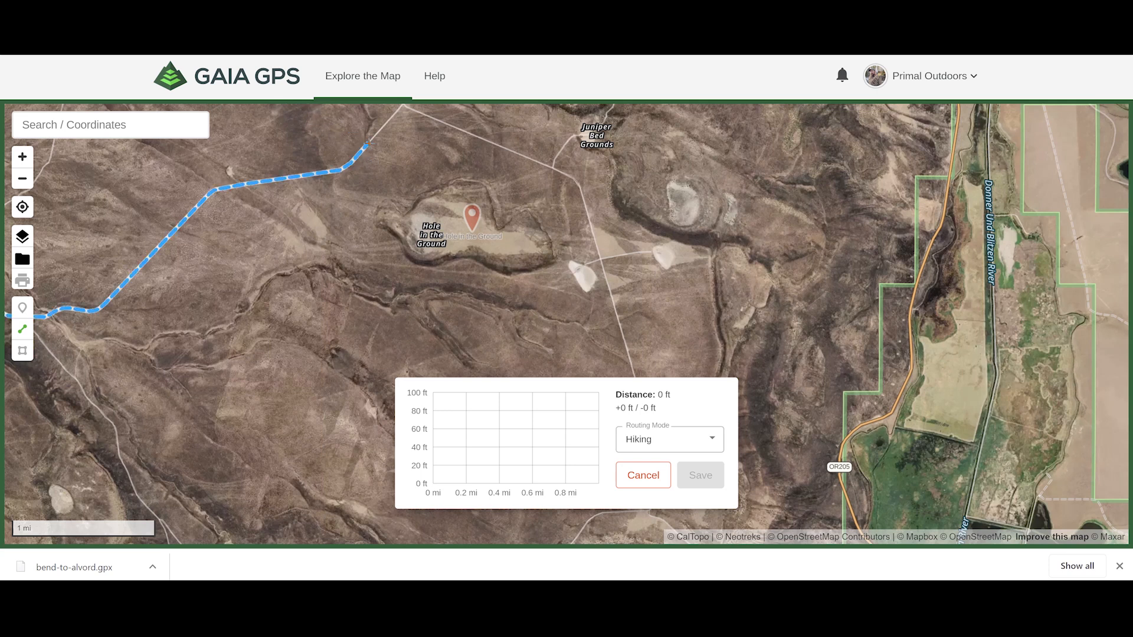
click(367, 143)
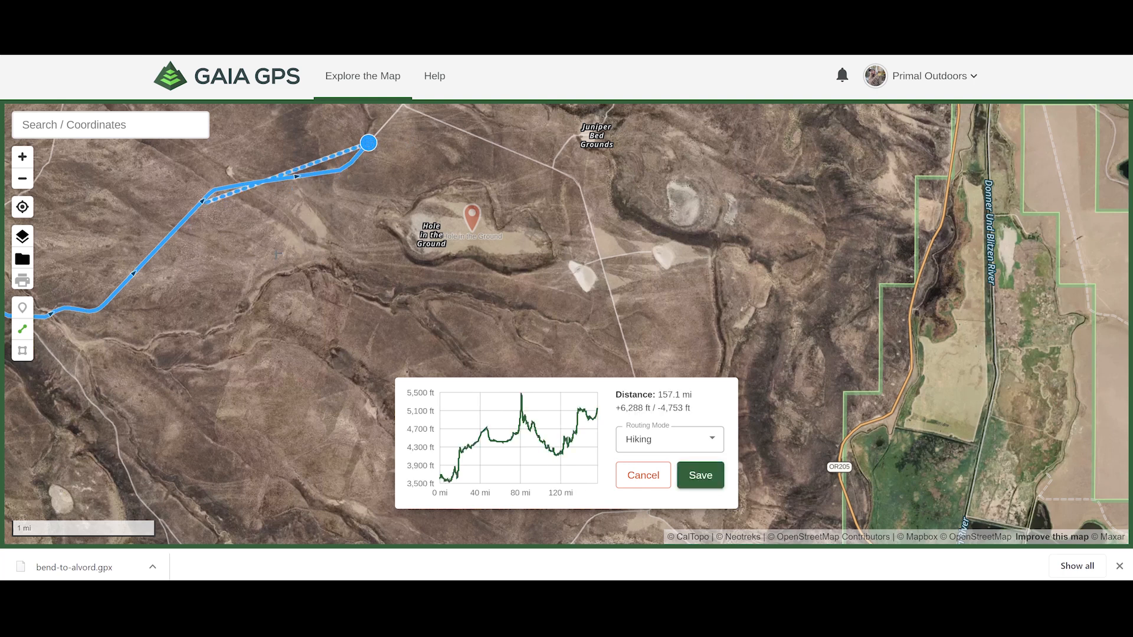
- Save the new route with the title "Bend to Hole in the Ground" and close its details
scroll(279, 253, down, 2)
scroll(280, 252, down, 3)
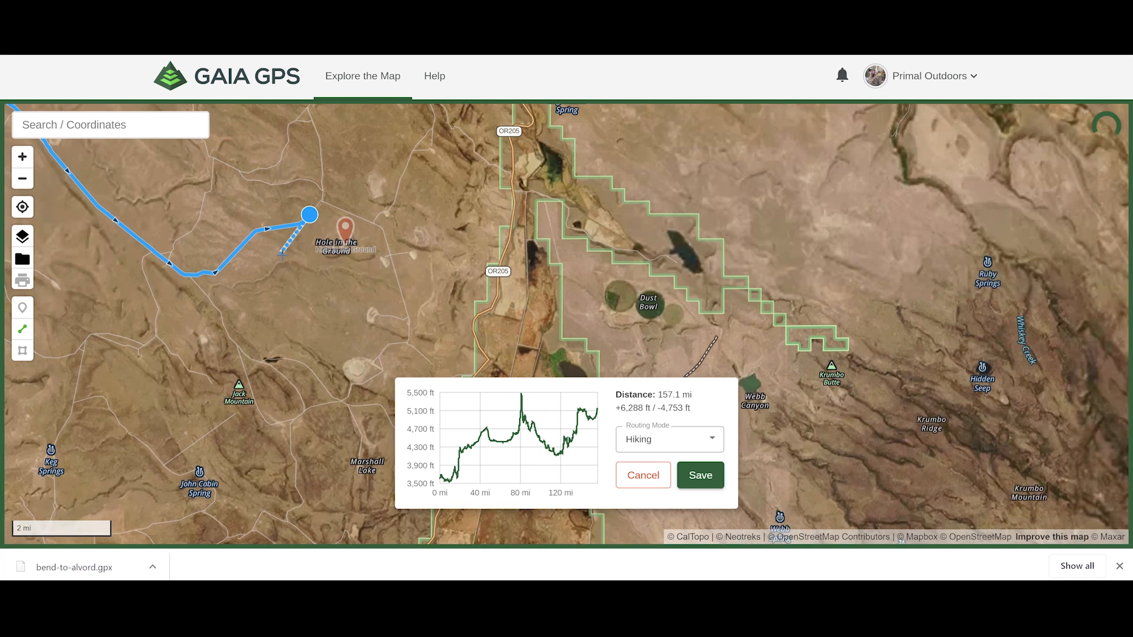
scroll(279, 252, down, 2)
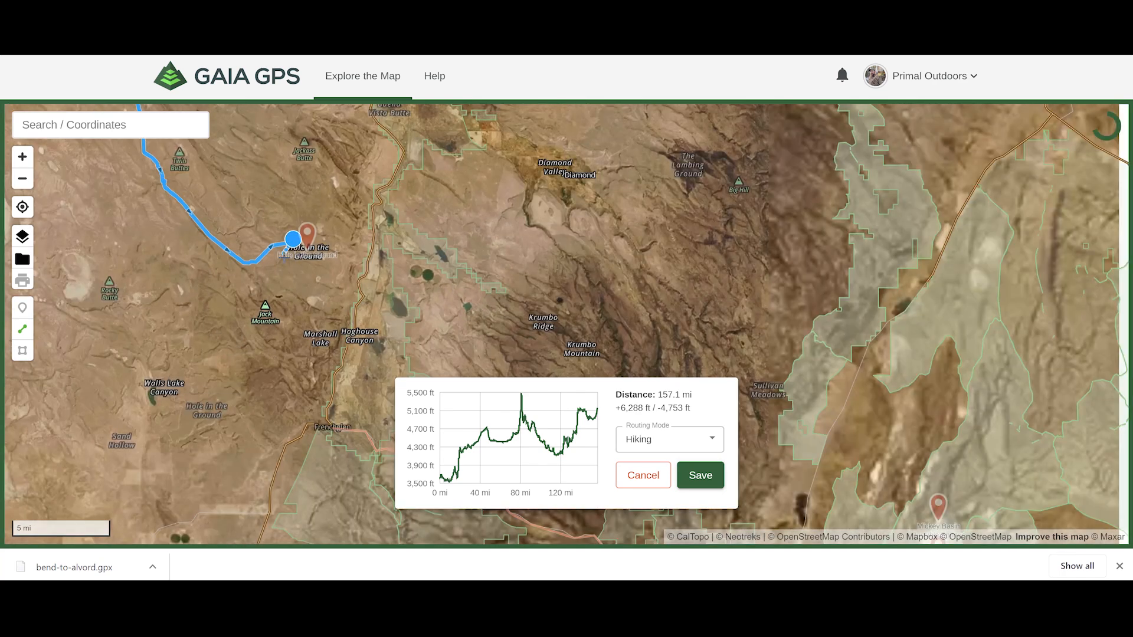
scroll(279, 253, down, 3)
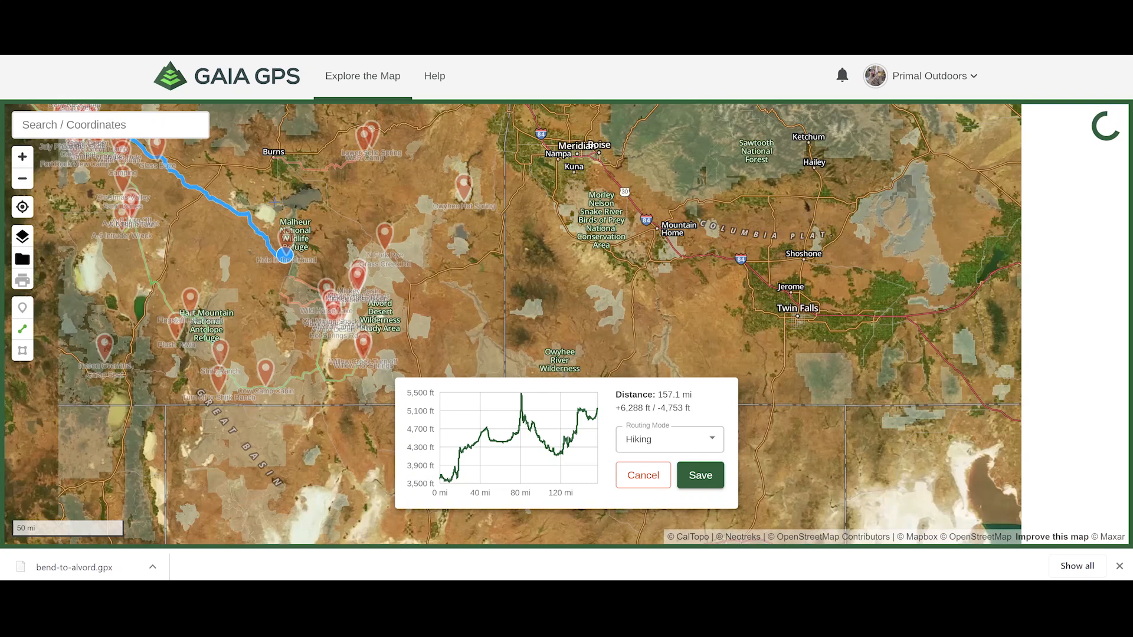
drag(354, 267, 478, 245)
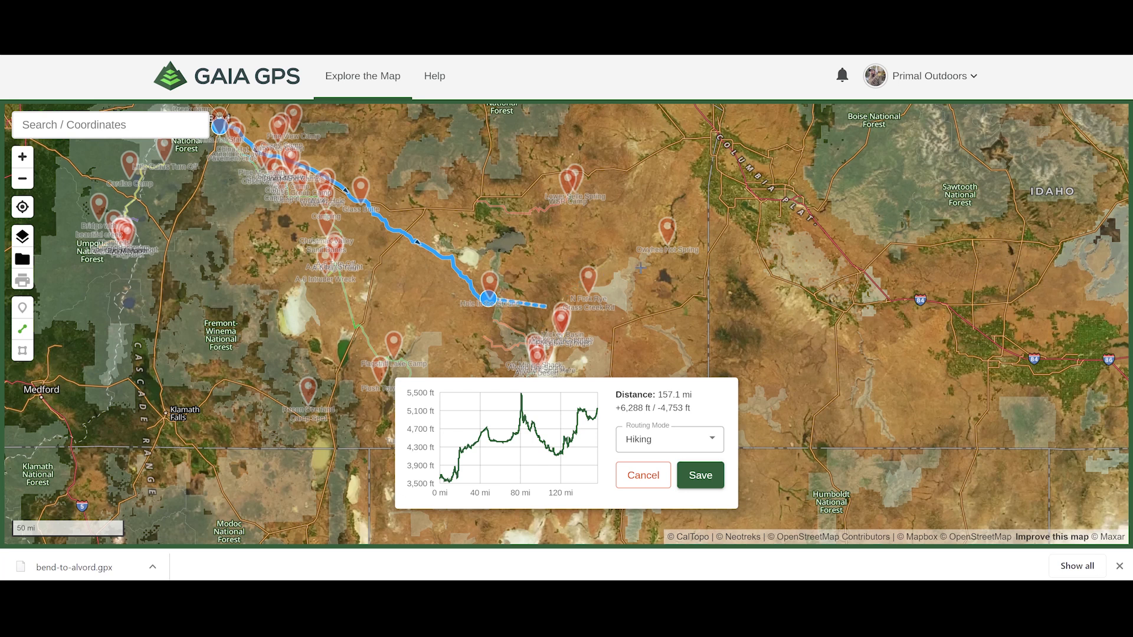
click(701, 476)
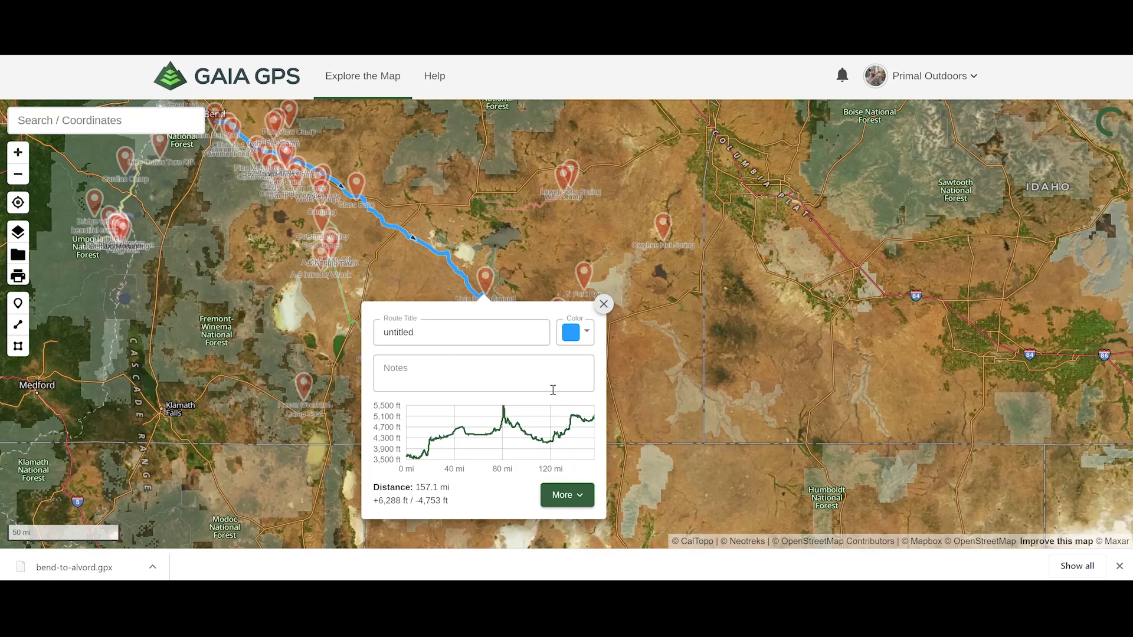
click(475, 332)
double_click(375, 335)
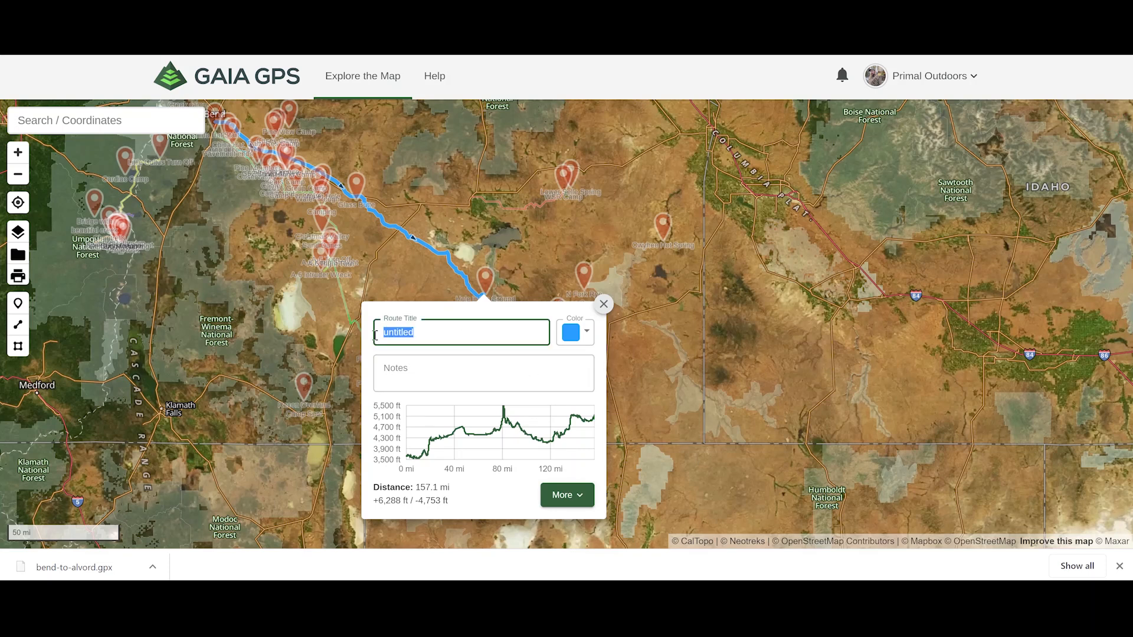
text(Bend to Hole in the Ground)
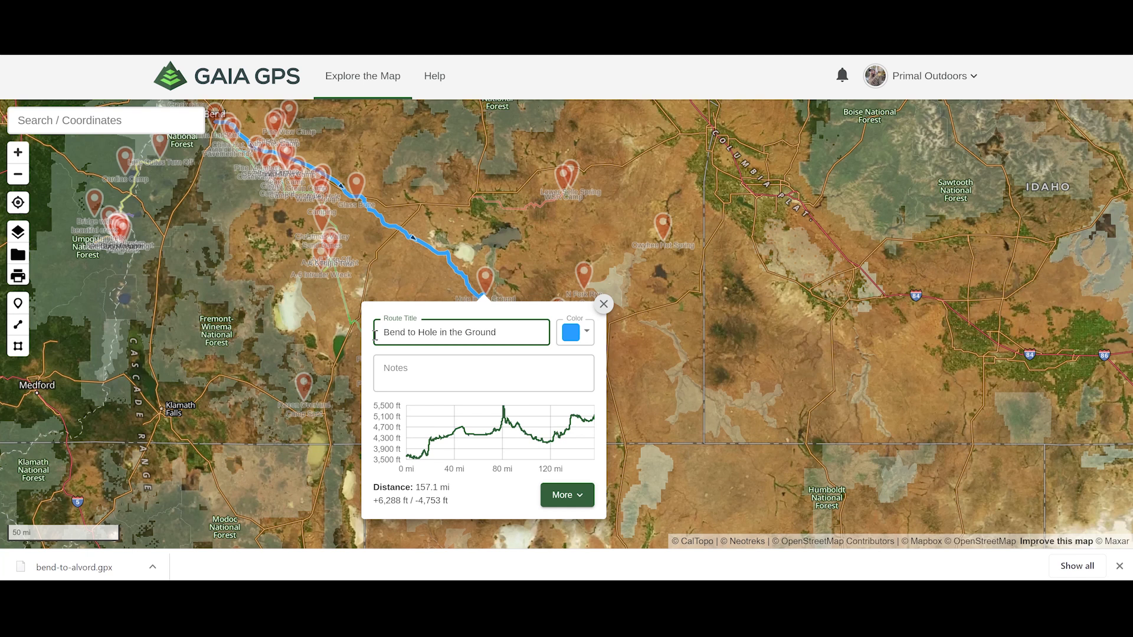
key(Return)
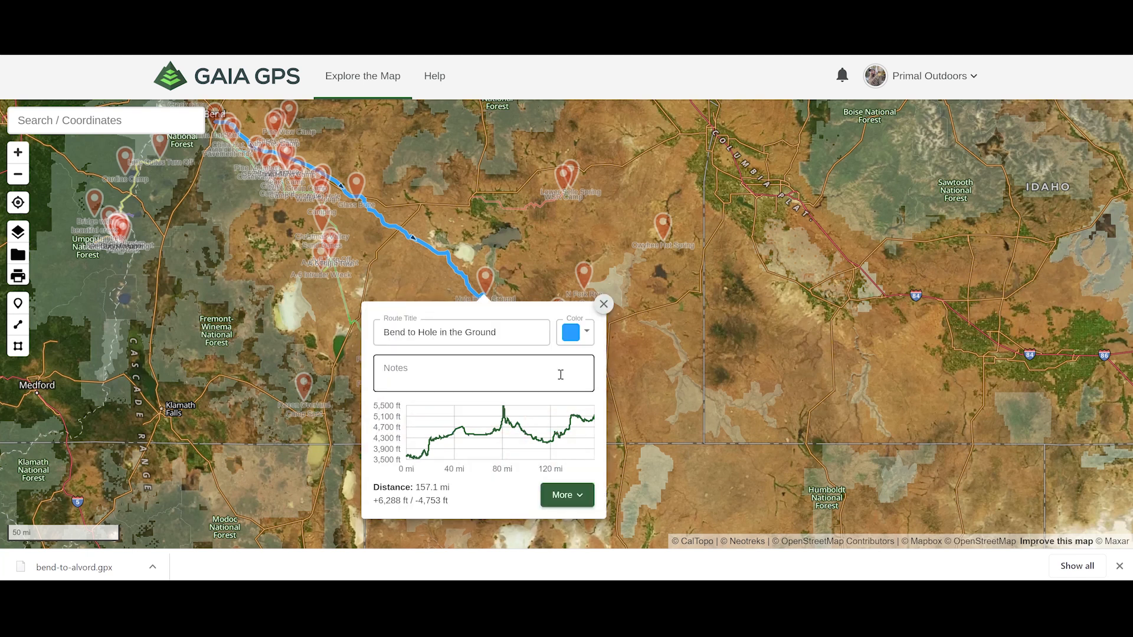
click(604, 304)
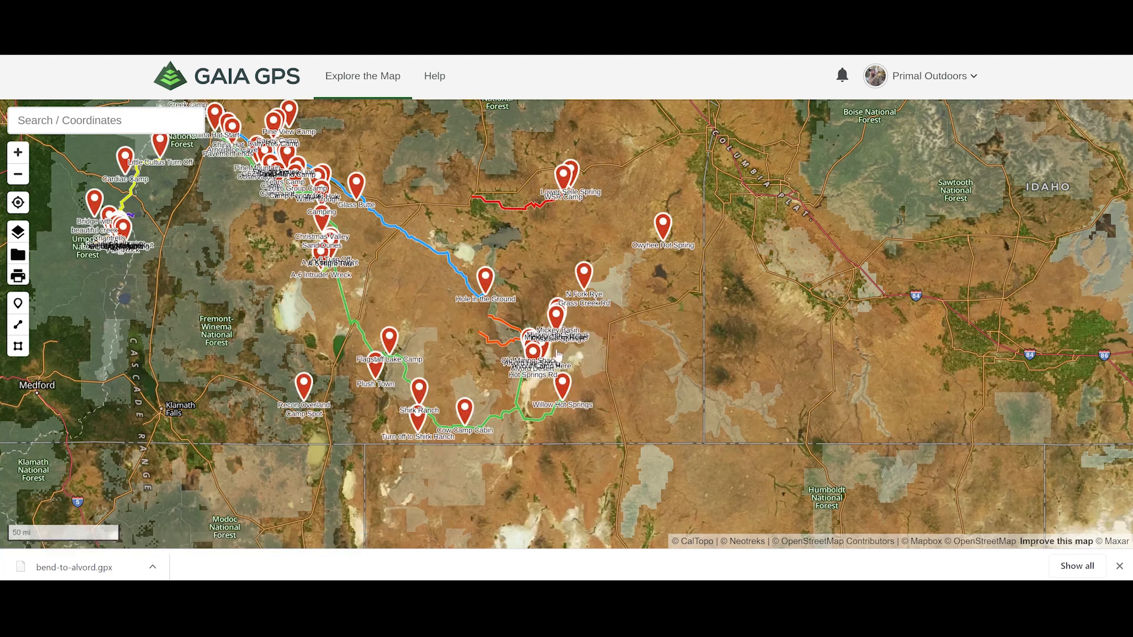
- Reopen the Bend to Hole in the Ground route for editing, save it again and close its details
click(425, 251)
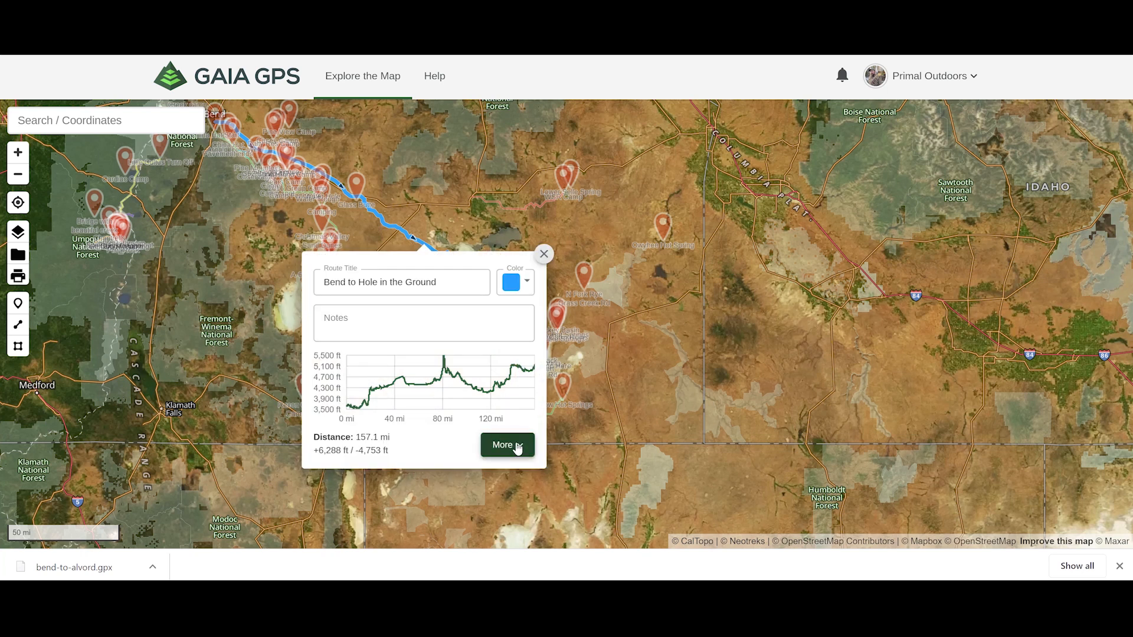
click(518, 447)
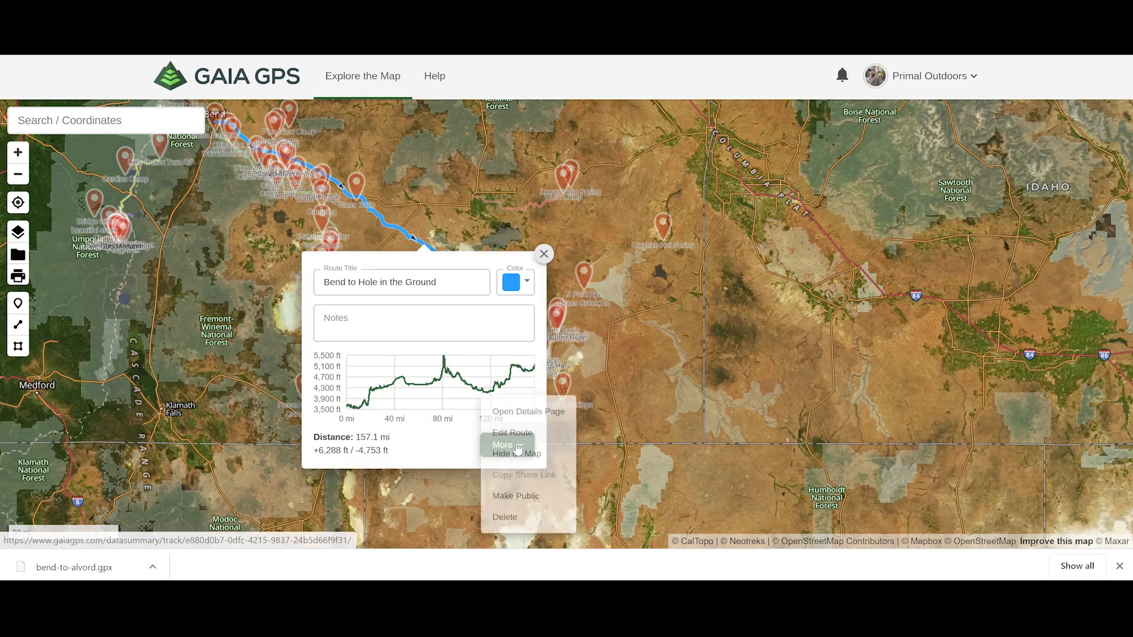
click(533, 439)
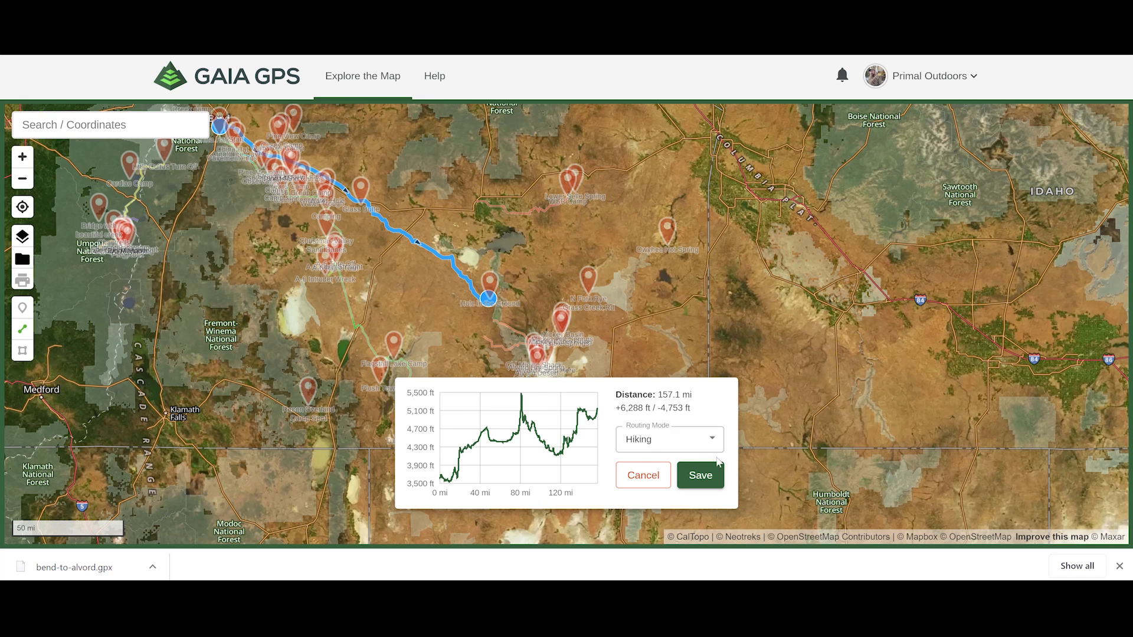
click(715, 475)
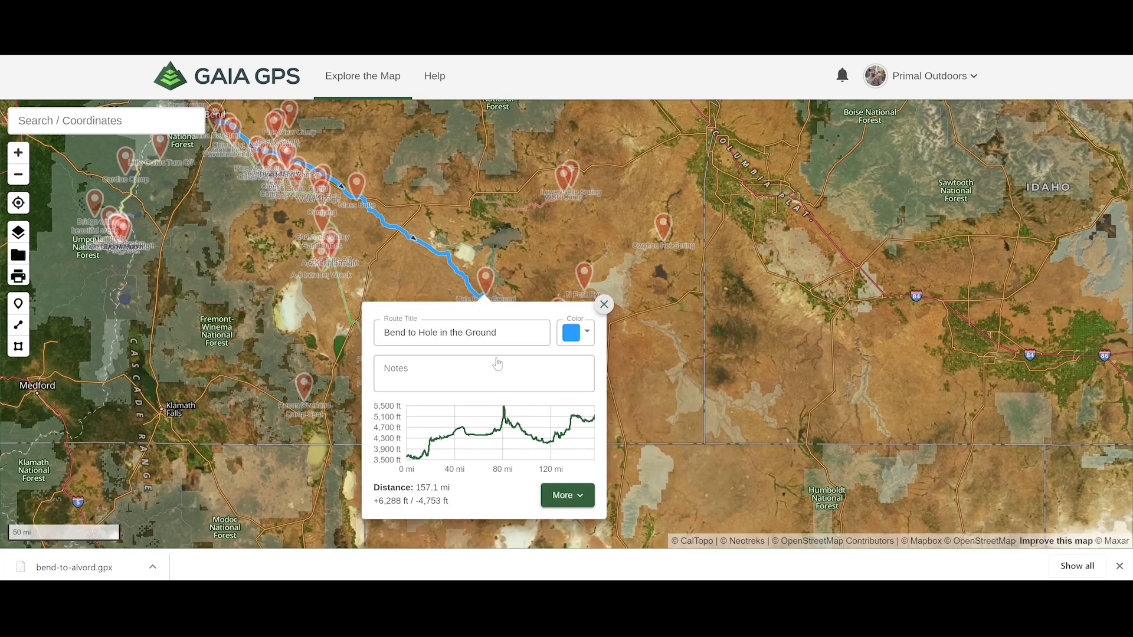
click(602, 303)
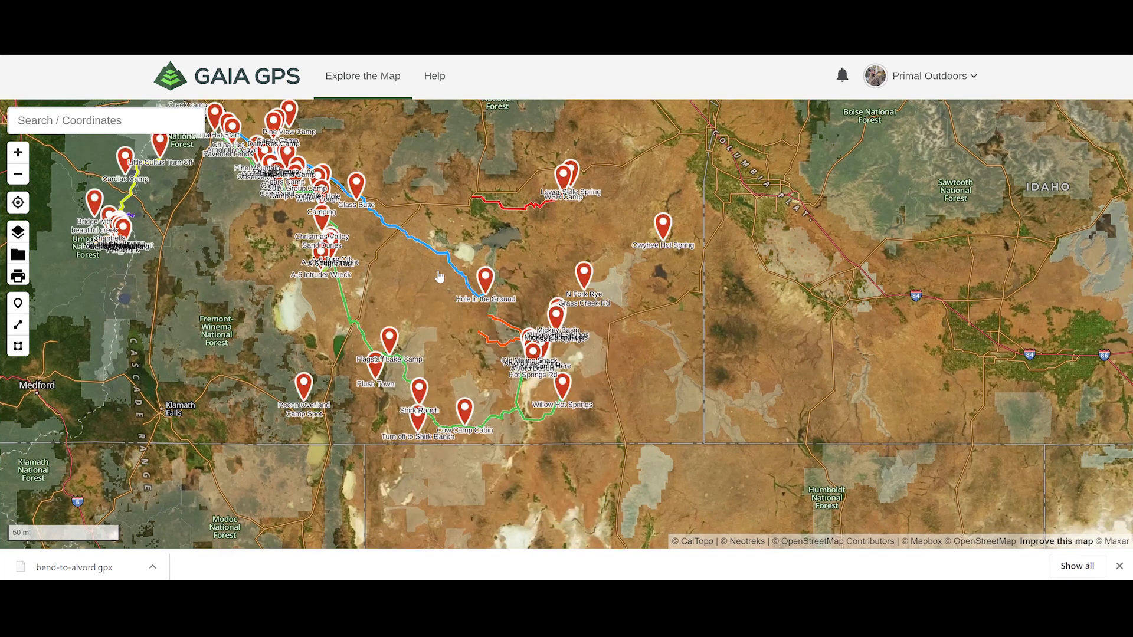
- Examine the saved route against the surrounding back roads from Hole in the Ground northwest past Twin Buttes and Weed Lake Butte
scroll(464, 301, up, 5)
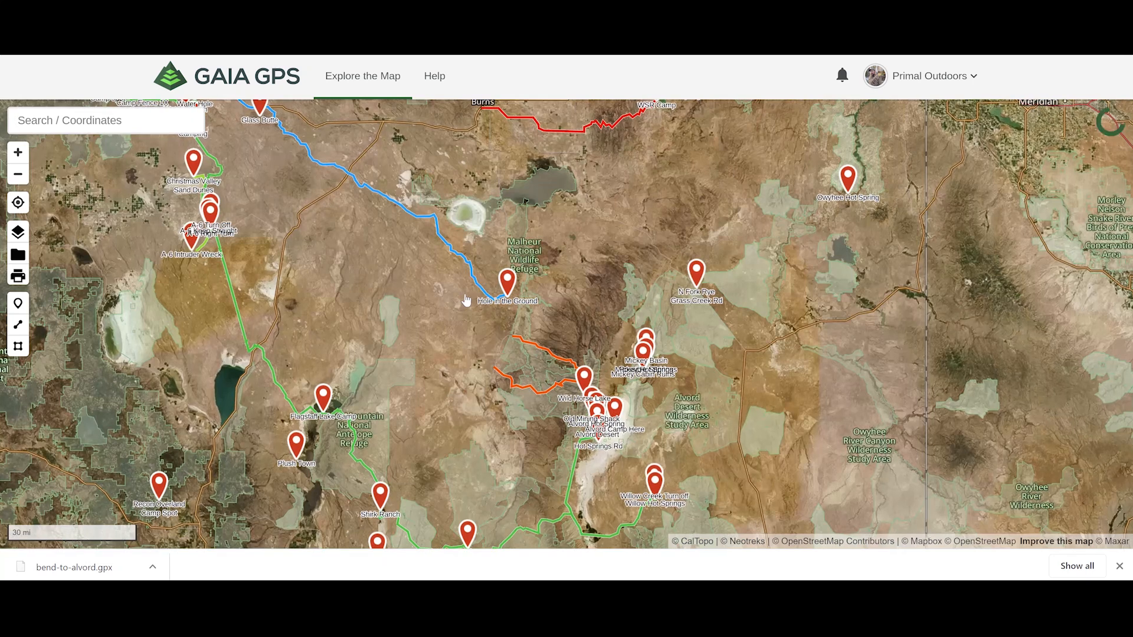
scroll(470, 300, up, 8)
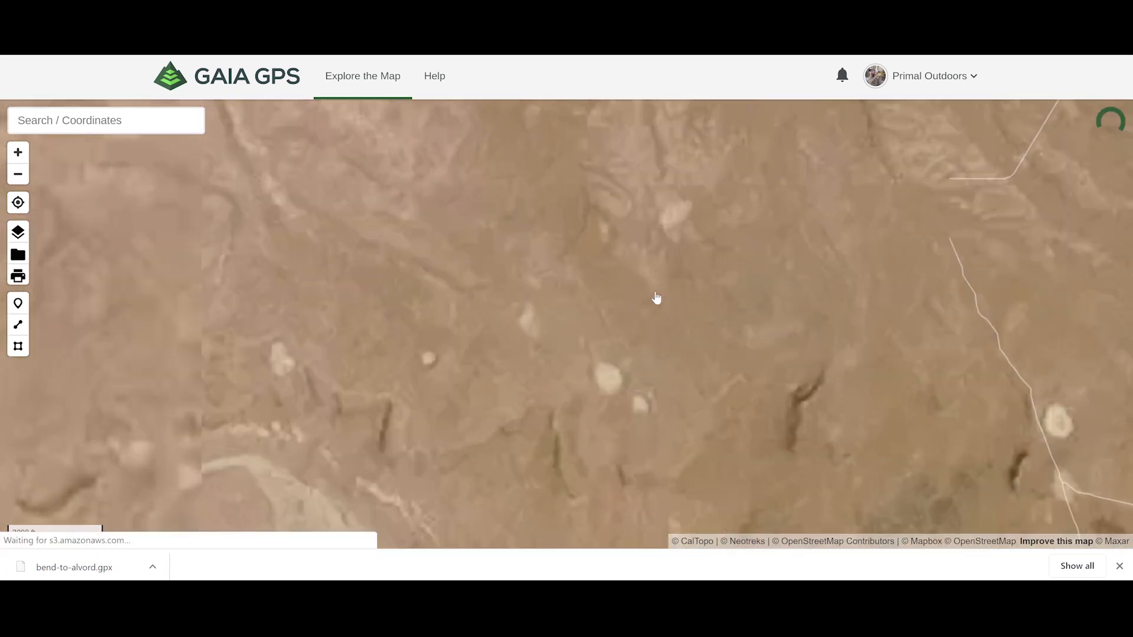
scroll(704, 341, down, 3)
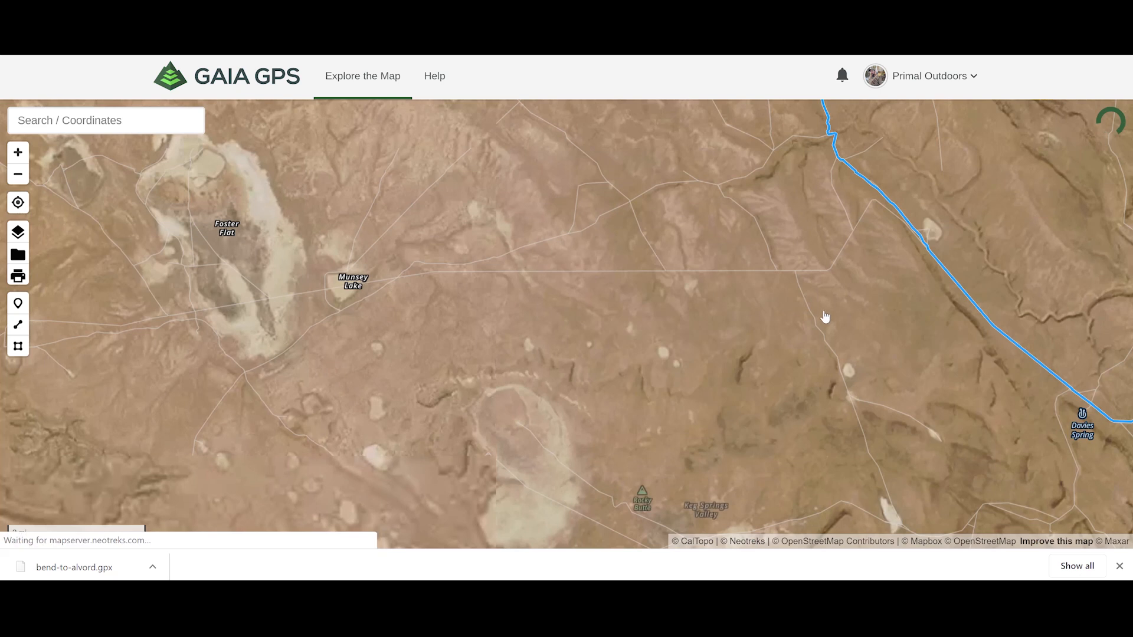
drag(825, 316, 531, 295)
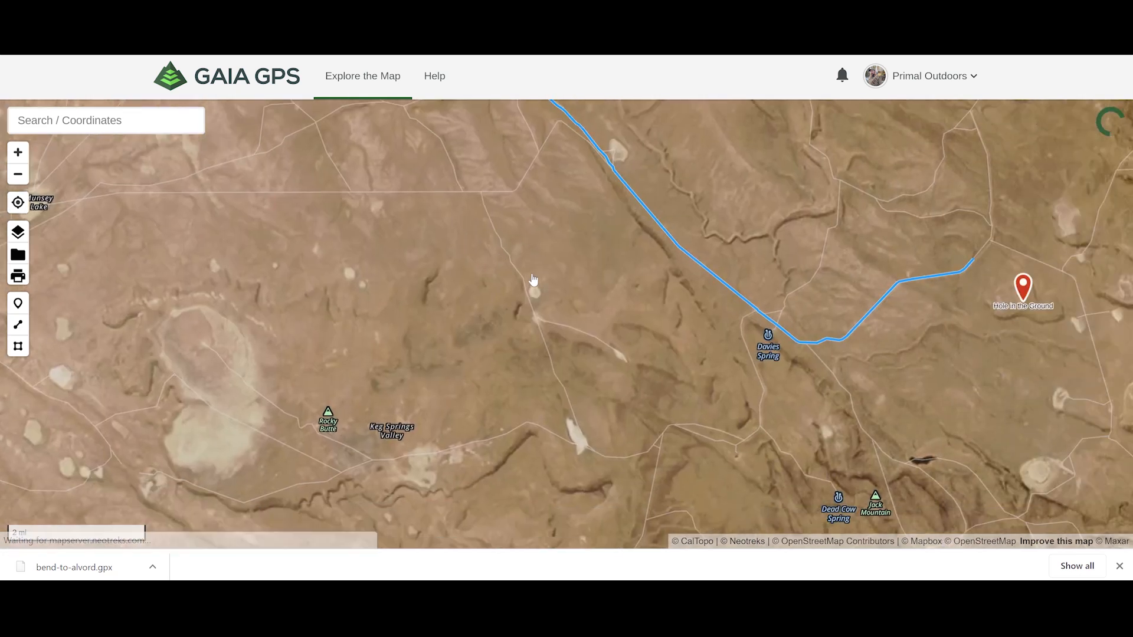
drag(571, 374, 634, 481)
drag(507, 328, 521, 430)
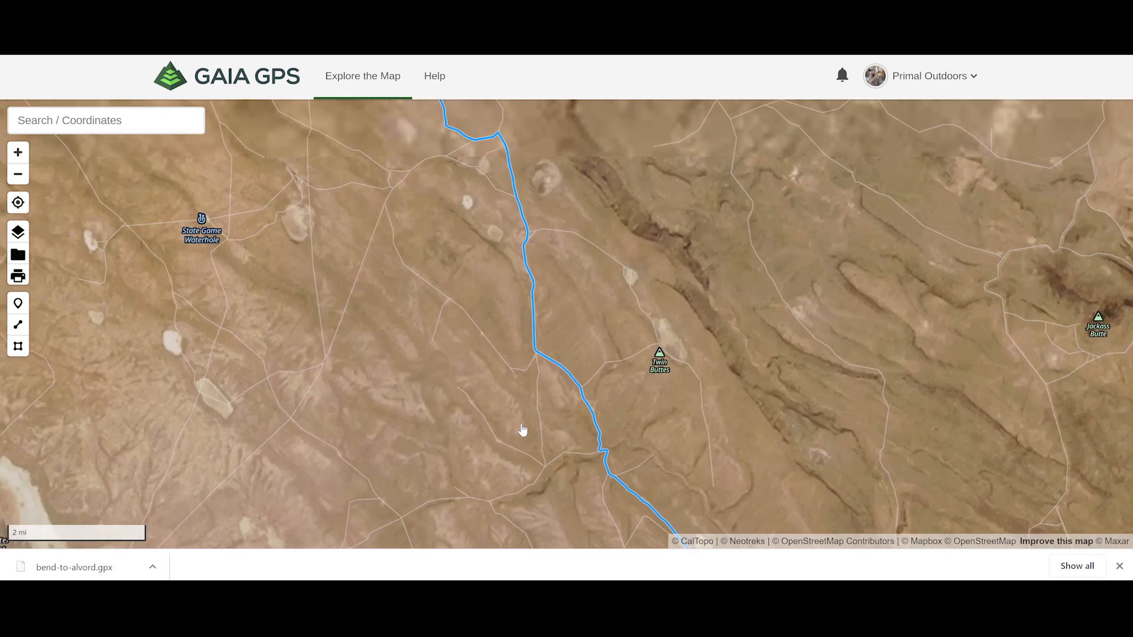
drag(487, 346, 541, 447)
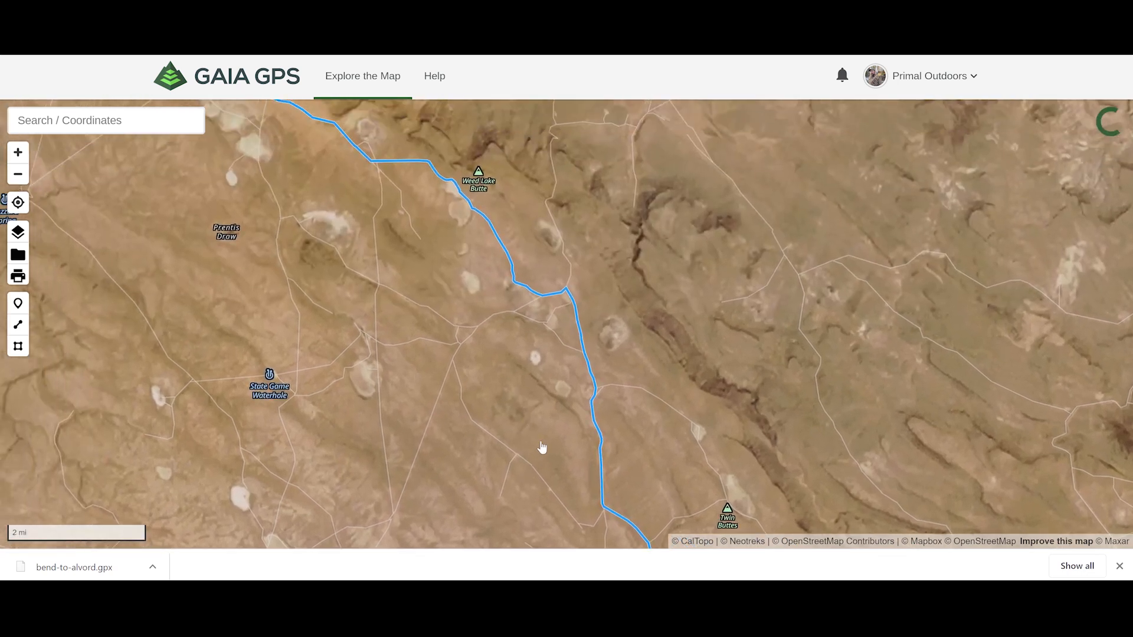
drag(446, 353, 513, 490)
scroll(411, 374, up, 3)
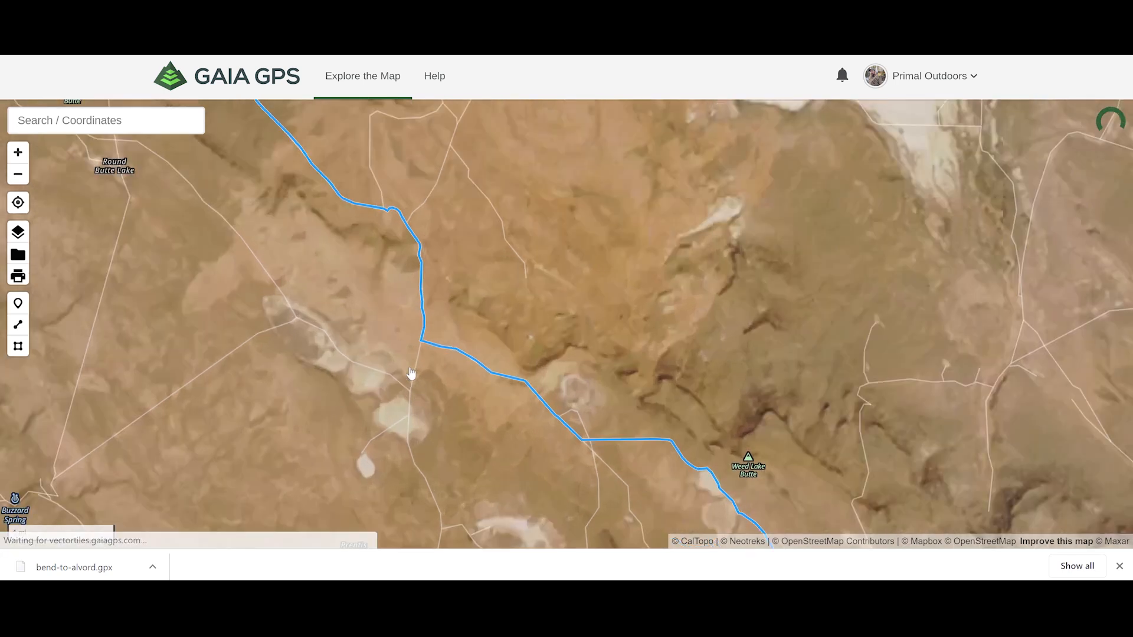
- Examine the saved route on satellite imagery from Weed Lake Butte northwest past Iron Mountain and Alec Butte to Highway 395
scroll(362, 268, up, 3)
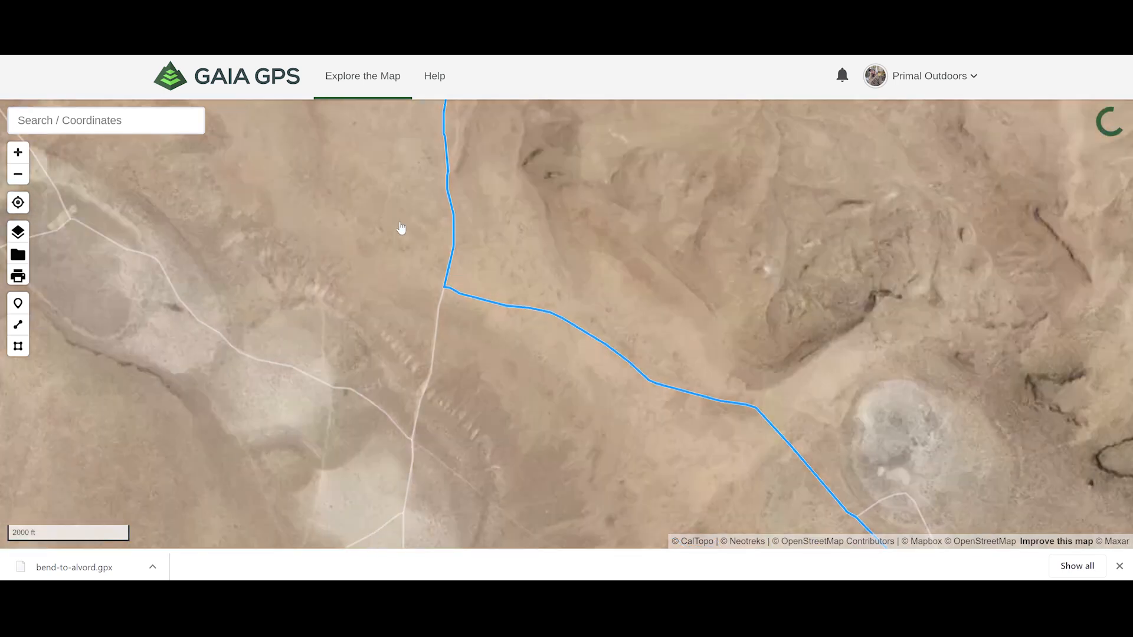
scroll(402, 230, down, 3)
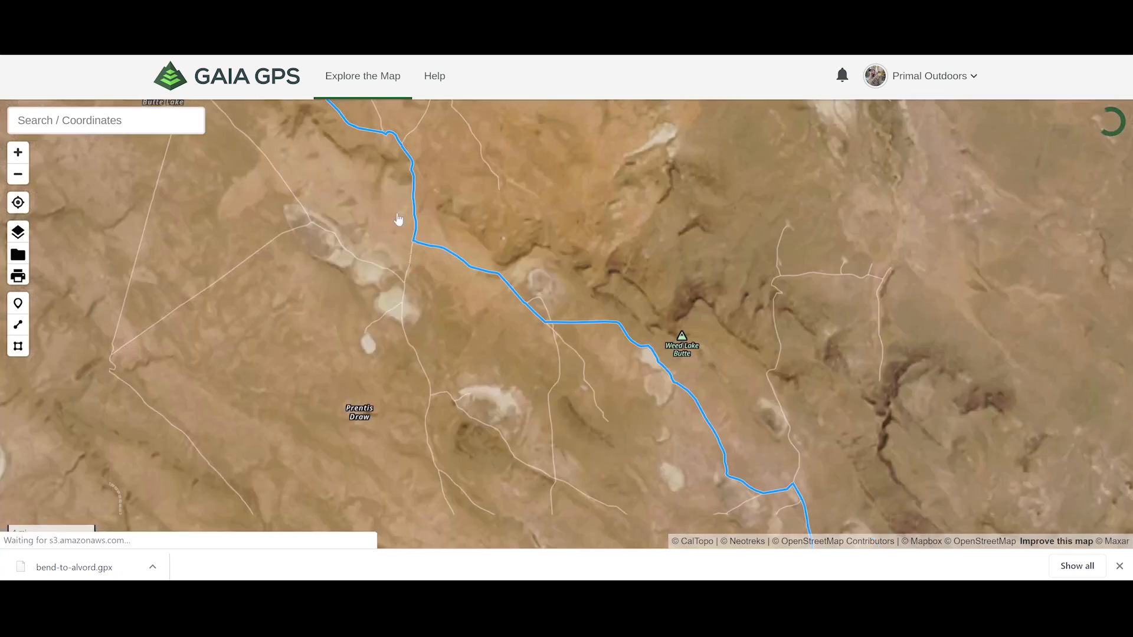
drag(443, 331, 582, 450)
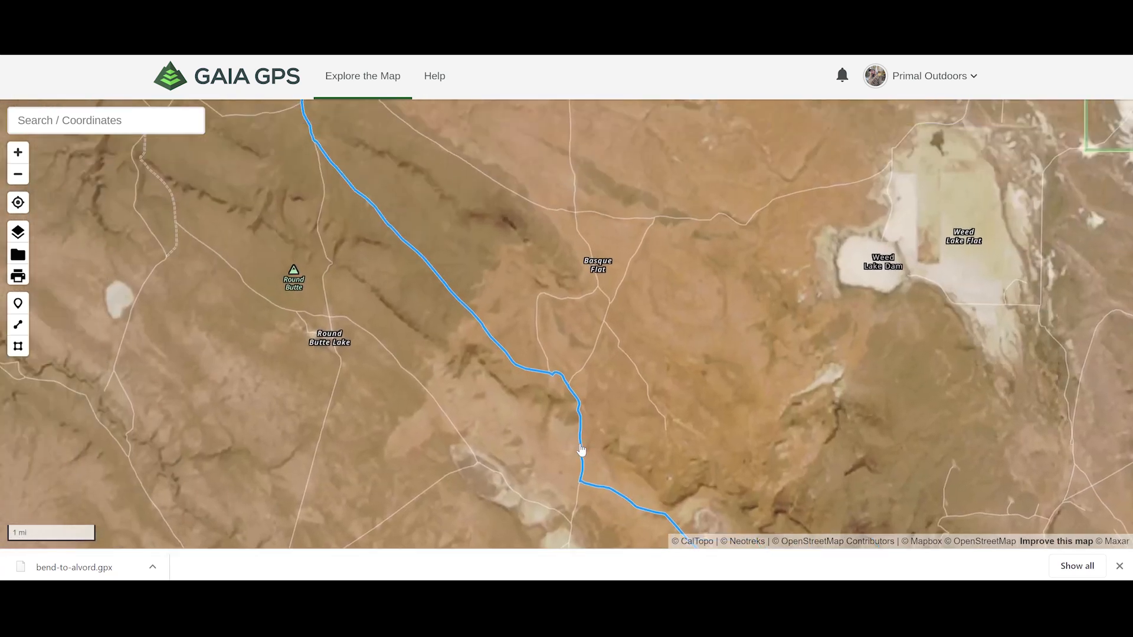
drag(382, 267, 445, 329)
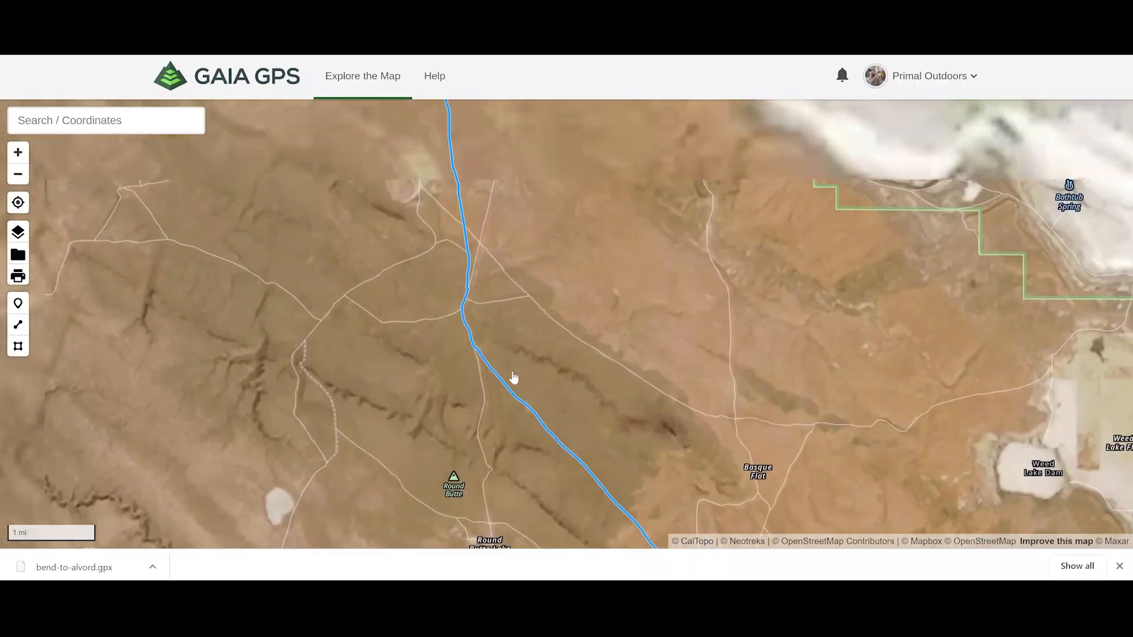
drag(514, 377, 527, 452)
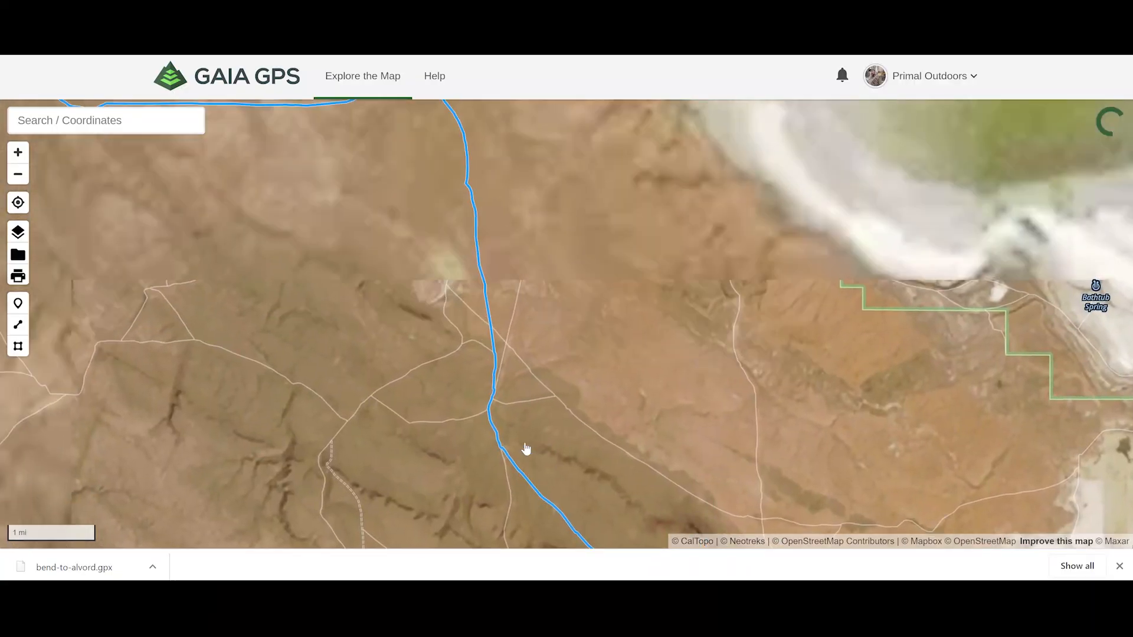
drag(550, 288, 769, 408)
drag(307, 278, 642, 394)
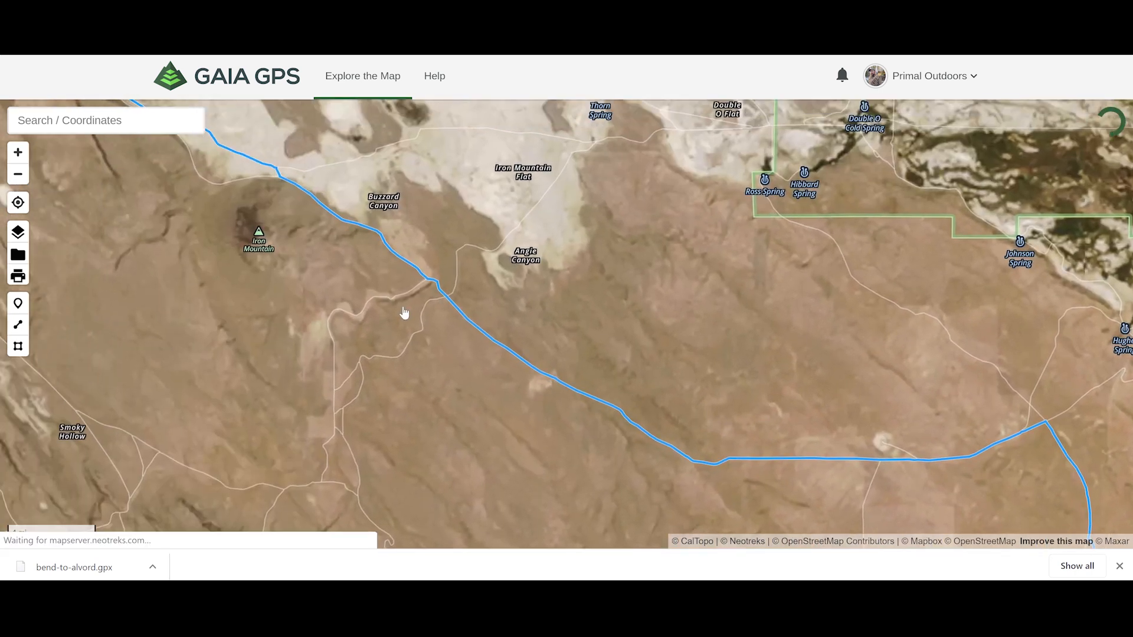
drag(303, 244, 582, 423)
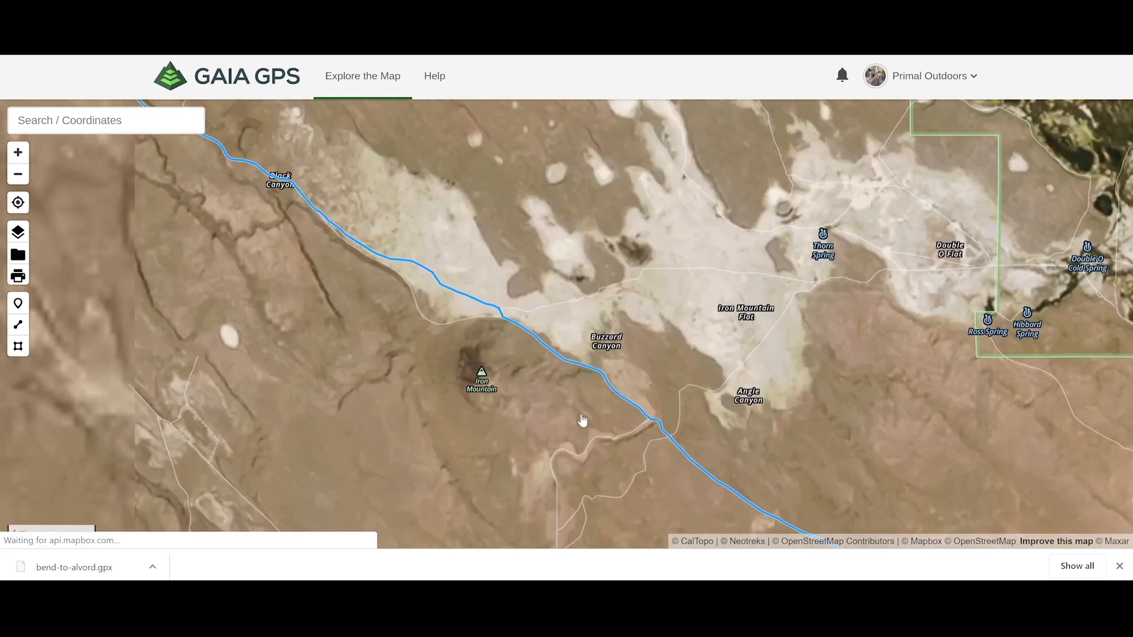
drag(352, 299, 488, 382)
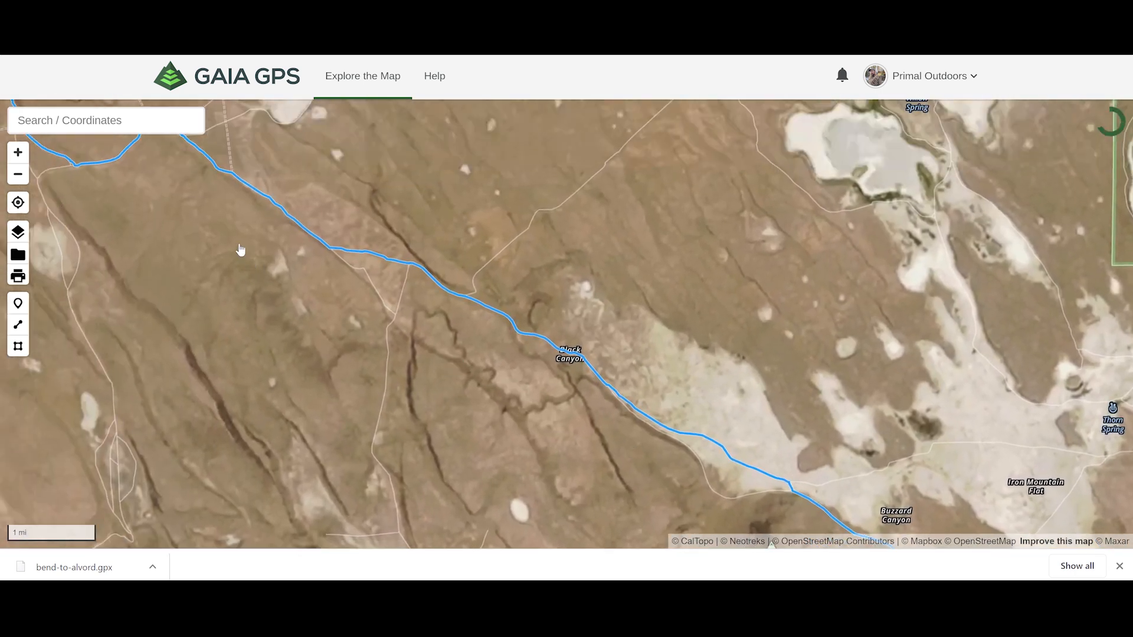
drag(242, 251, 402, 342)
drag(273, 332, 458, 486)
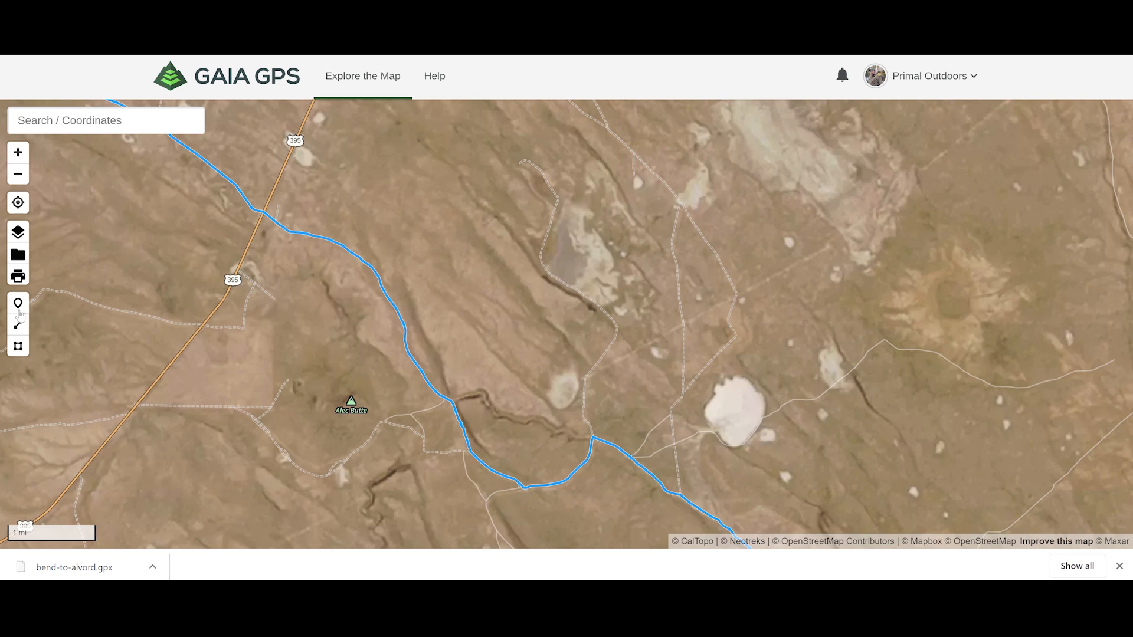
- Show the NeoTreks Land Use layer at full opacity over the route around Alec Butte
click(19, 233)
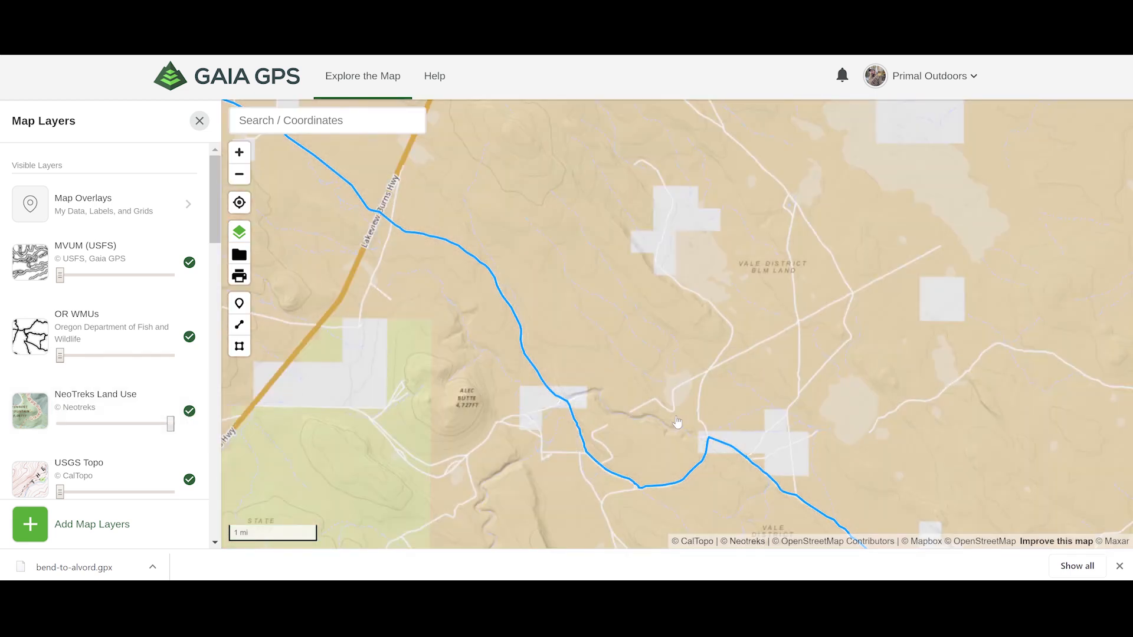
drag(676, 423, 607, 298)
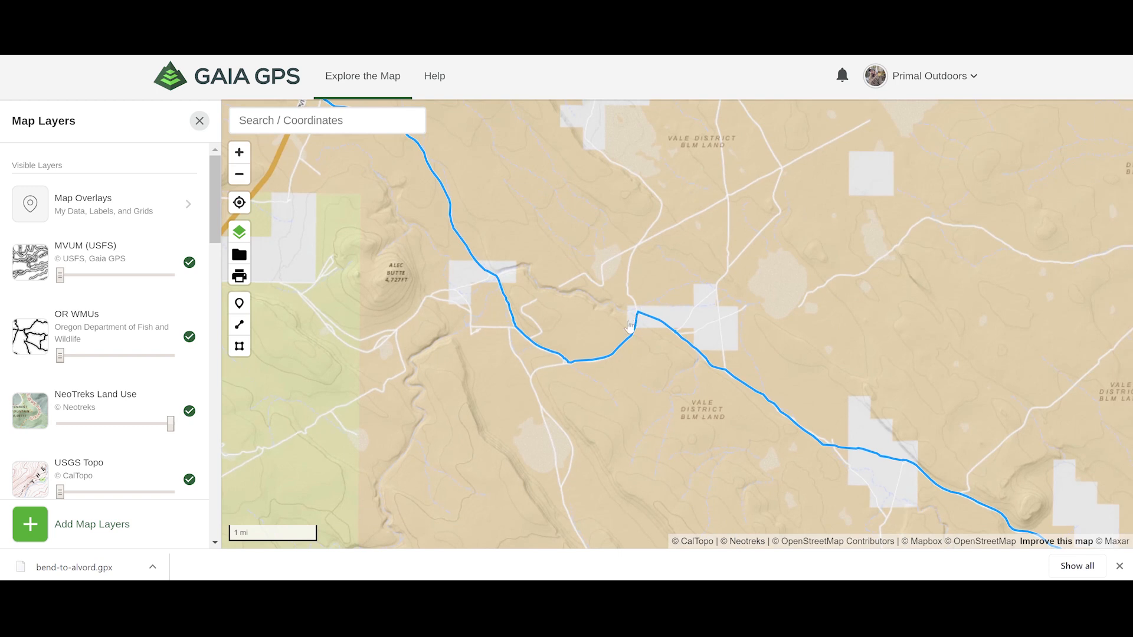
drag(538, 216, 678, 384)
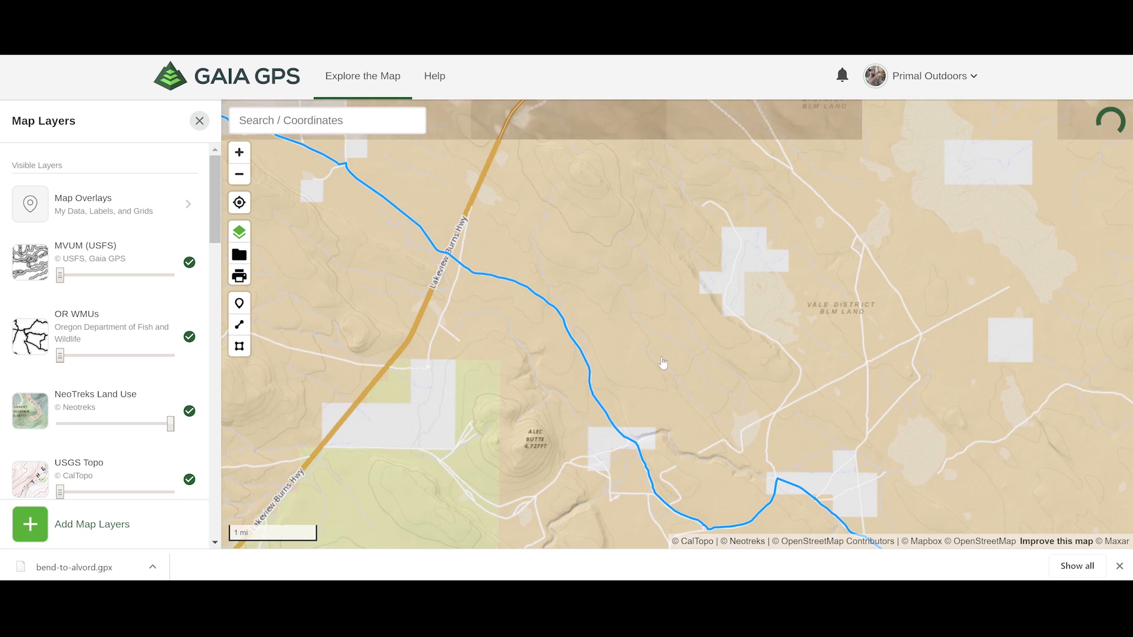
- Check land ownership along the route from the Lakeview-Burns Highway northwest to Glass Butte and back southeast to Iron Mountain
scroll(654, 354, down, 1)
drag(523, 257, 634, 378)
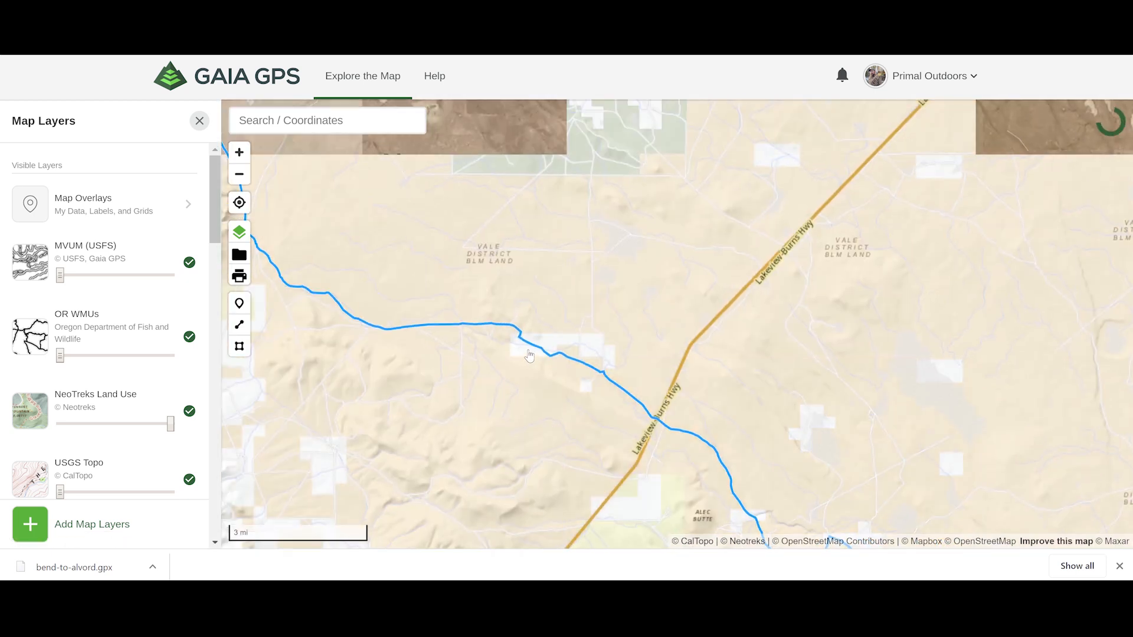
drag(422, 302, 665, 409)
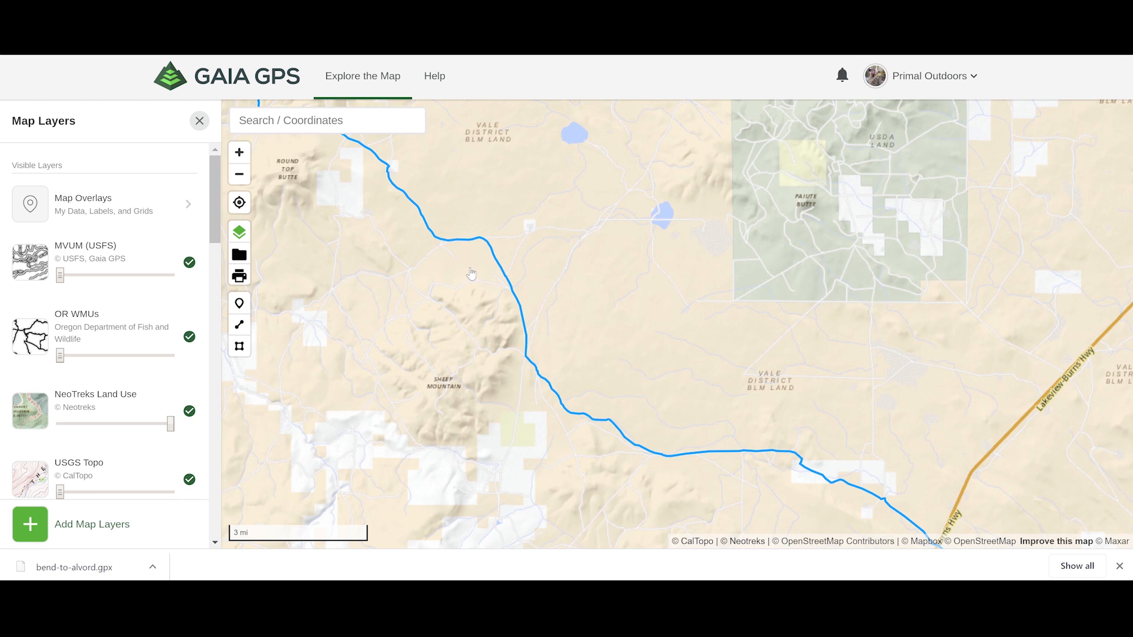
drag(417, 184, 459, 266)
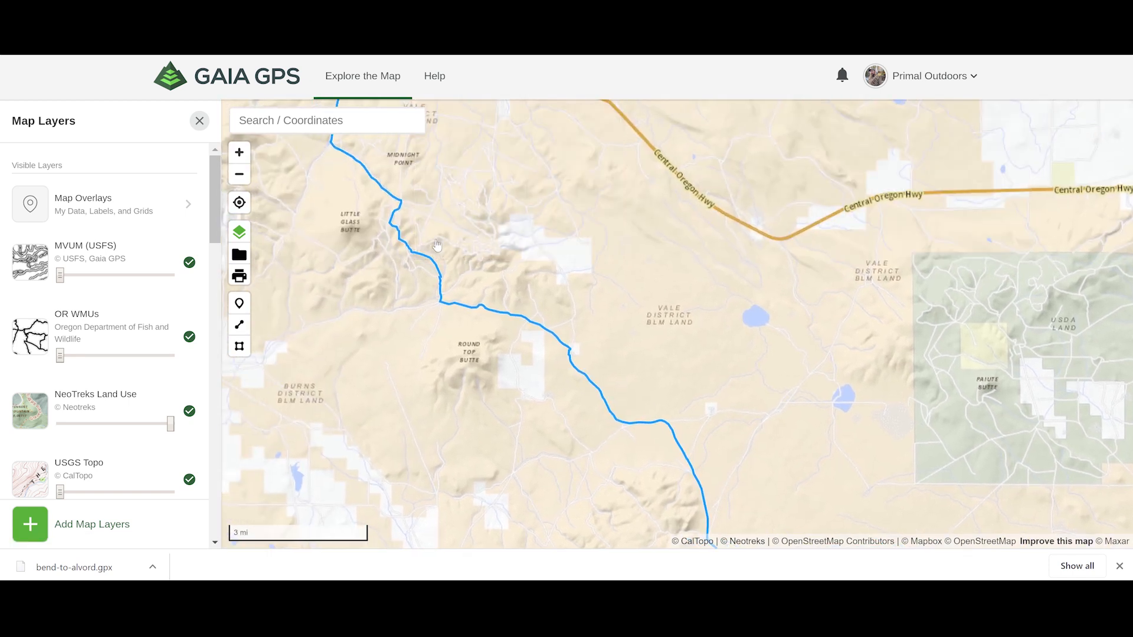
drag(417, 199, 555, 359)
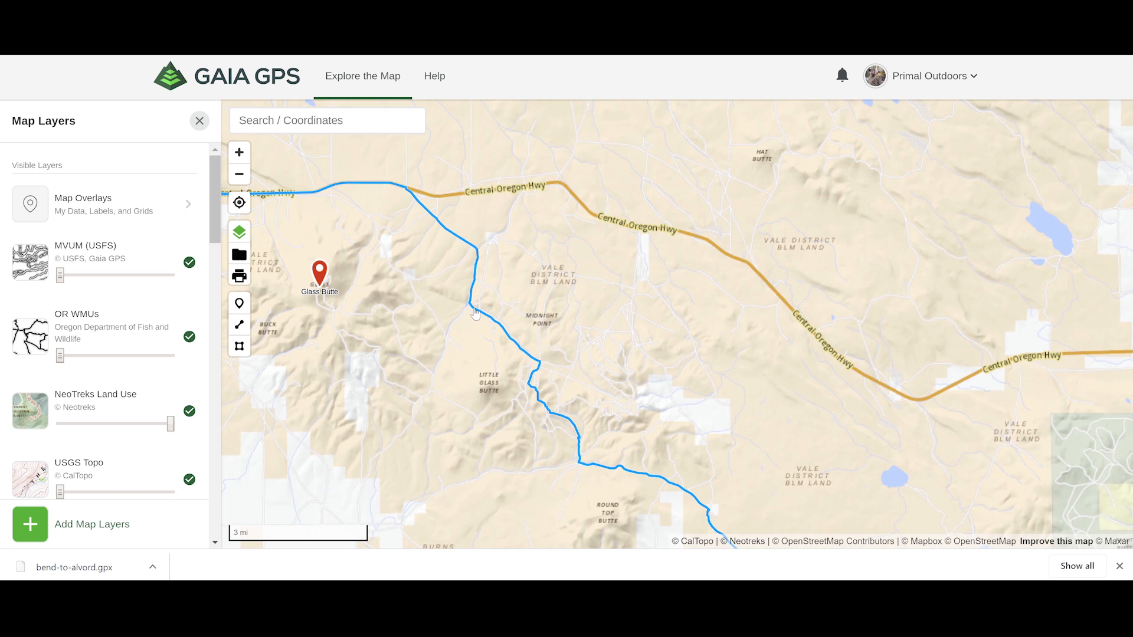
drag(590, 386, 490, 277)
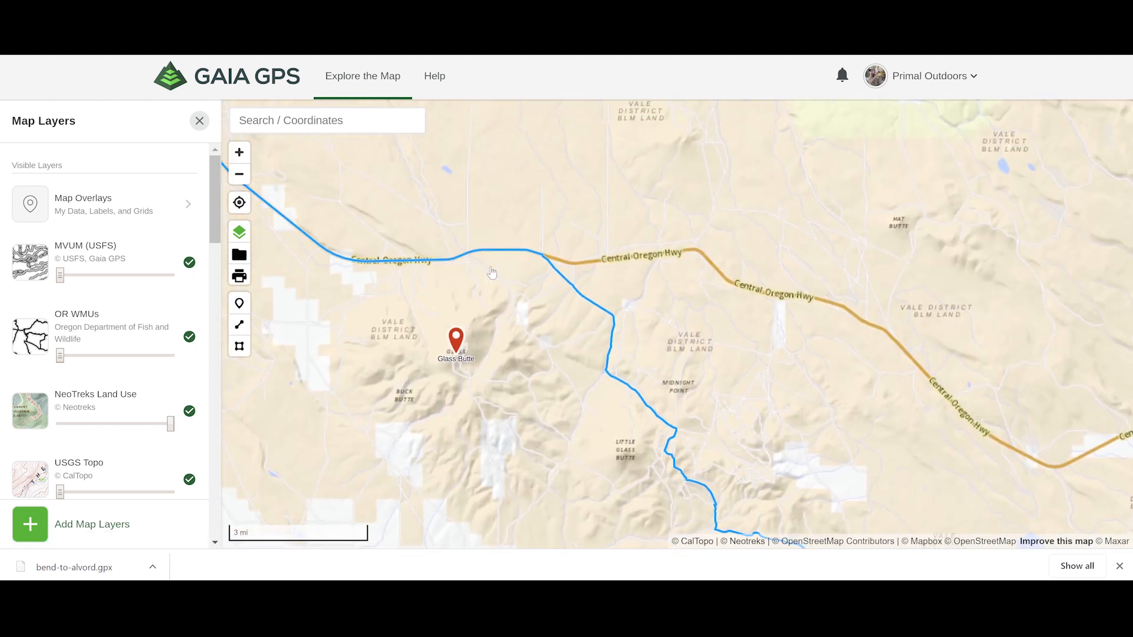
drag(429, 271, 527, 299)
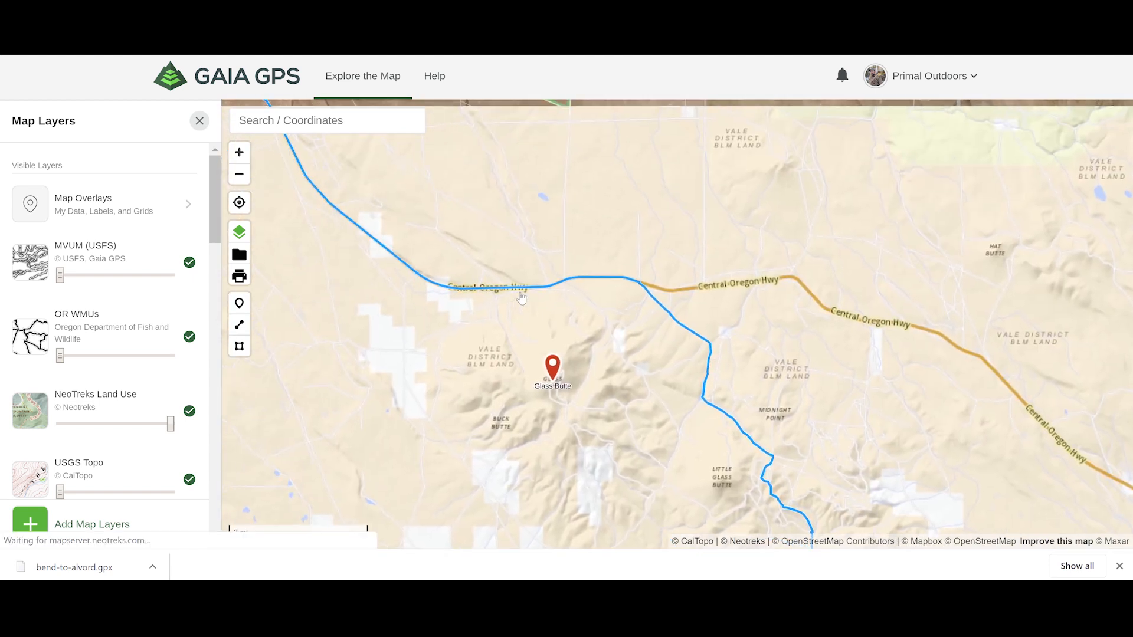
scroll(600, 298, down, 2)
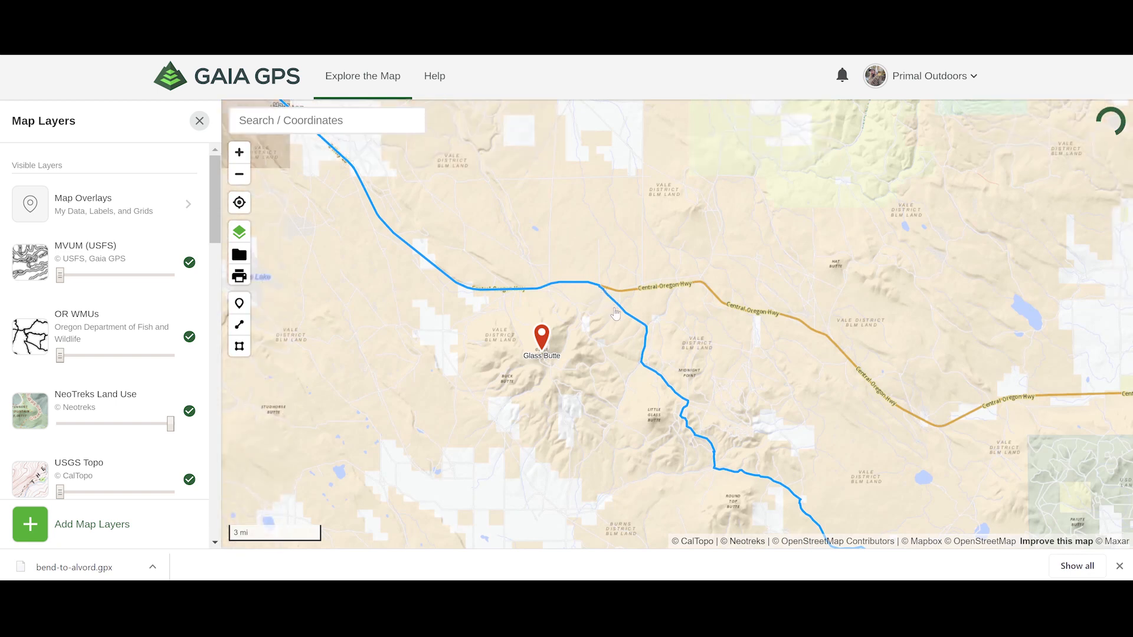
scroll(638, 335, up, 1)
drag(731, 384, 606, 205)
mouse_move(858, 436)
mouse_down()
mouse_move(746, 381)
mouse_move(545, 219)
mouse_up()
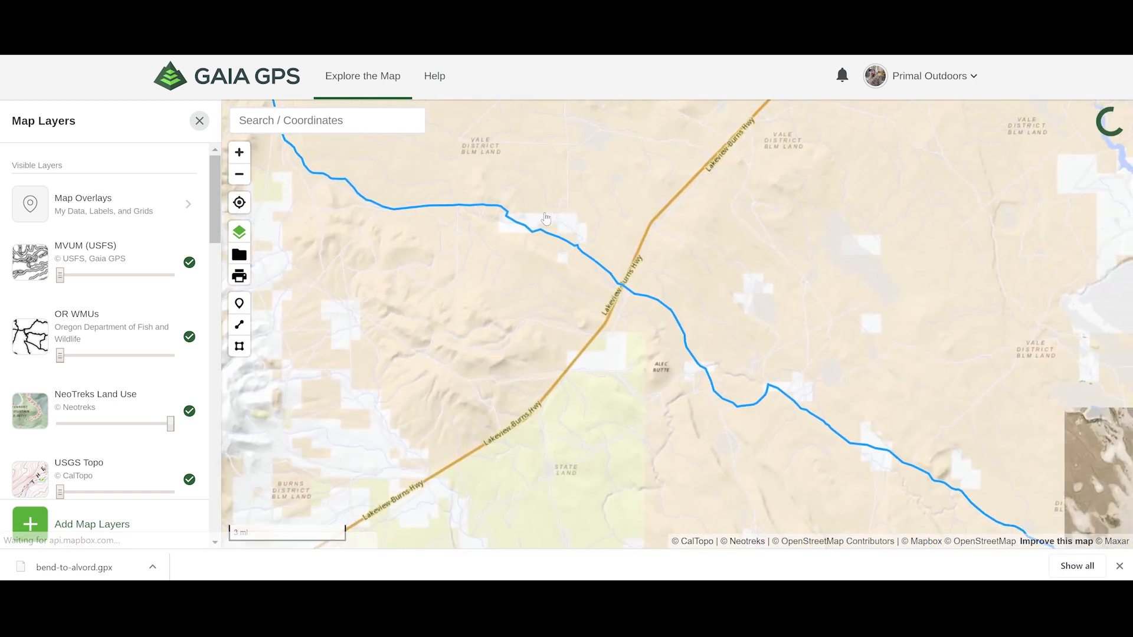
drag(761, 339, 756, 246)
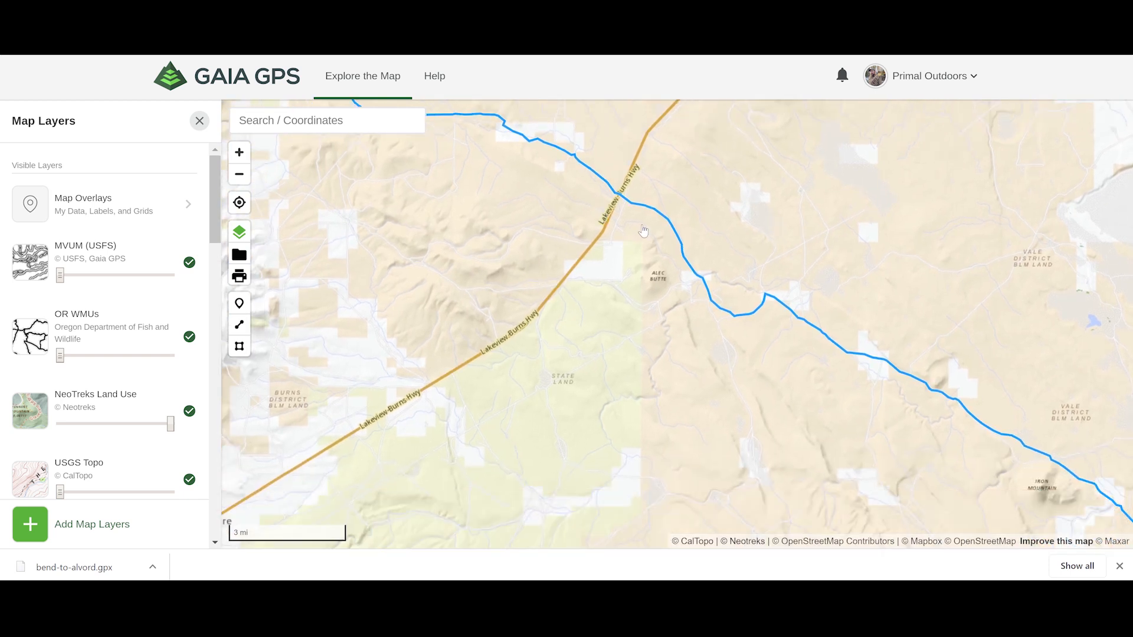
- Open the Bend to Hole in the Ground route for editing and set its routing mode to Driving
click(665, 222)
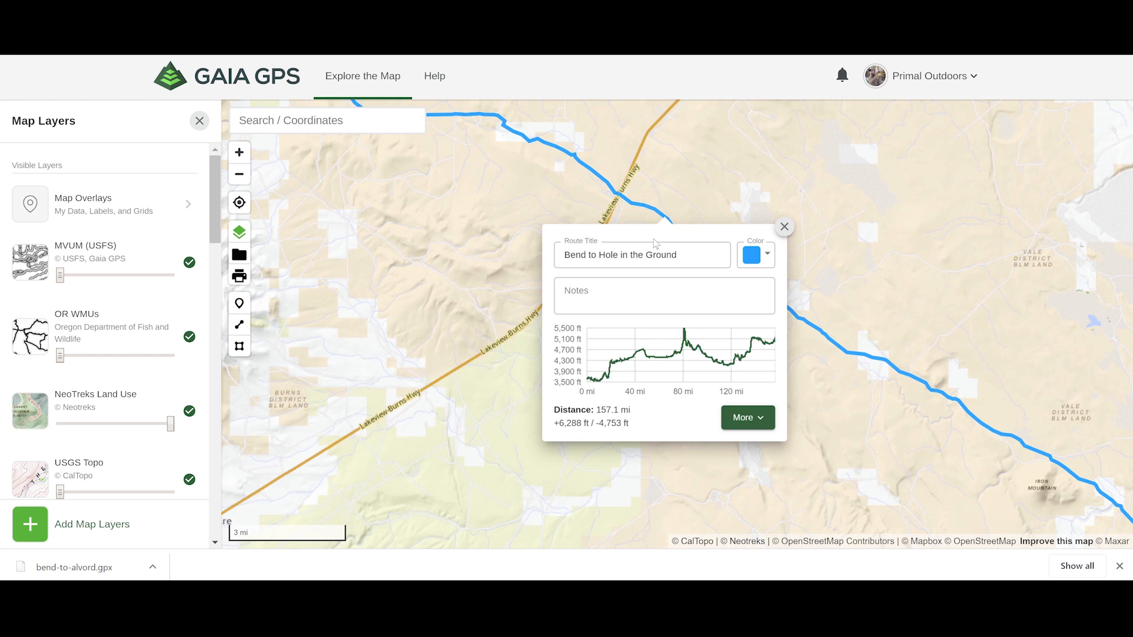
scroll(781, 189, down, 2)
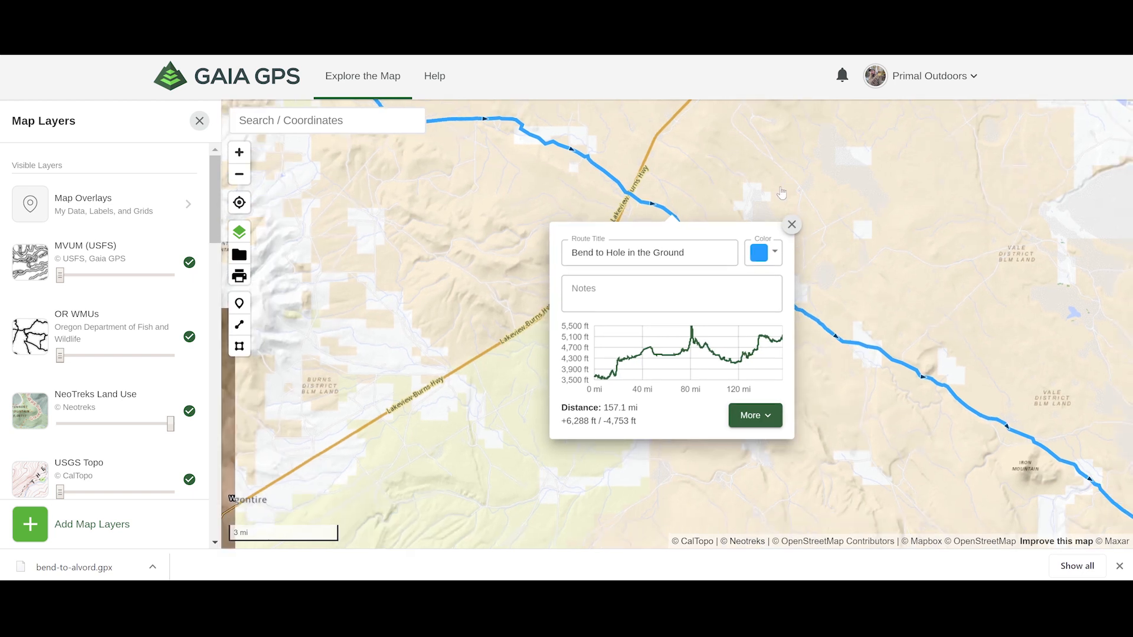
scroll(728, 187, down, 2)
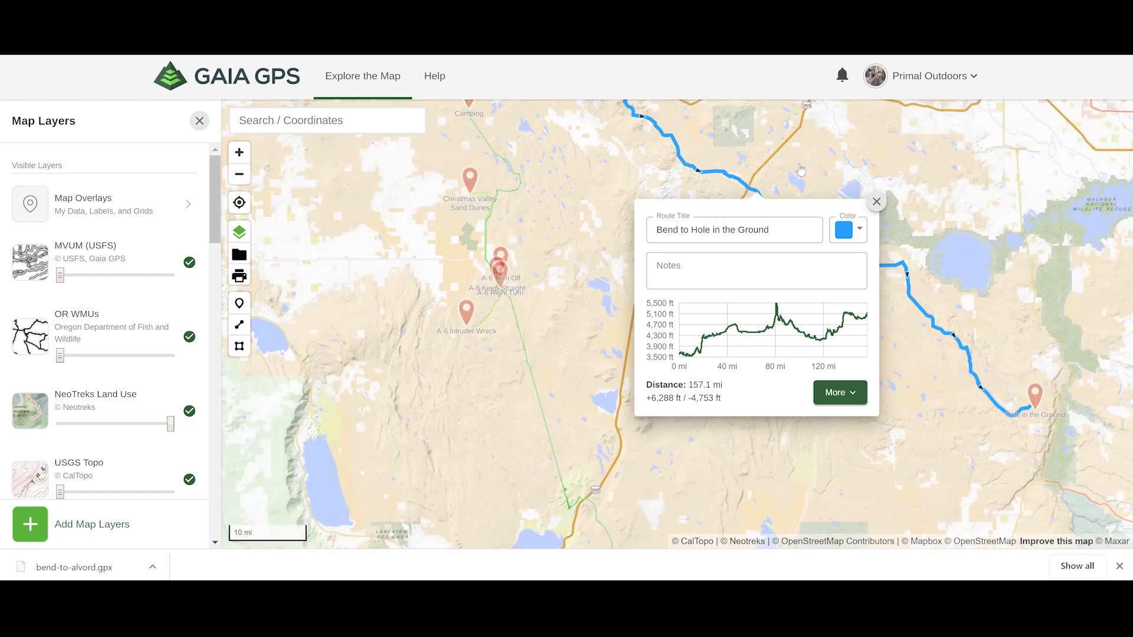
drag(800, 165, 721, 258)
scroll(721, 258, down, 3)
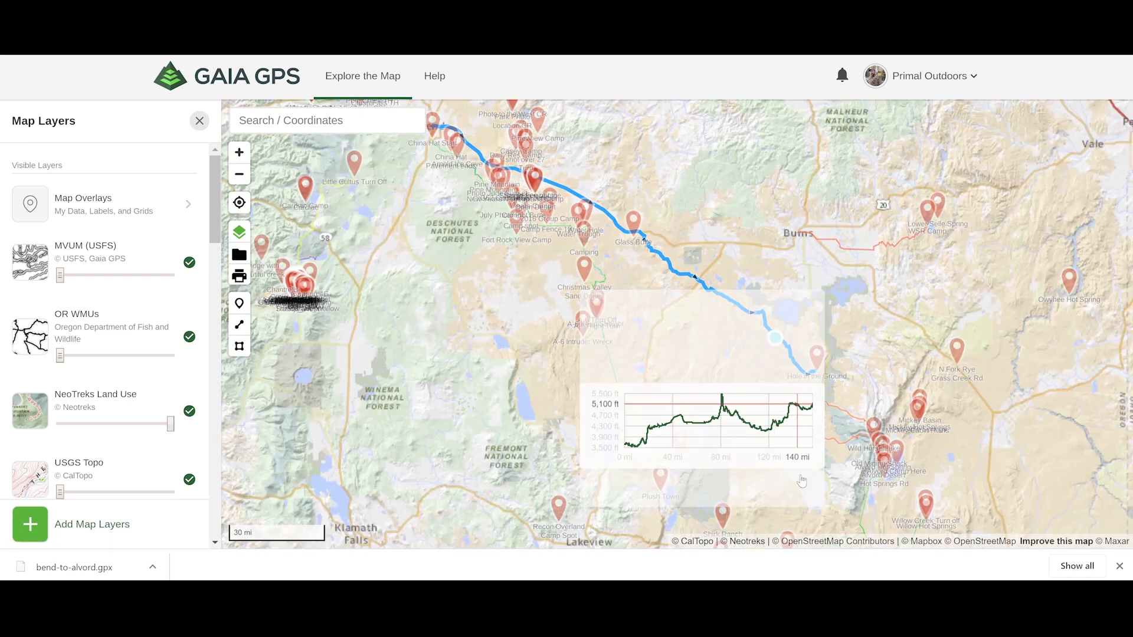
click(796, 483)
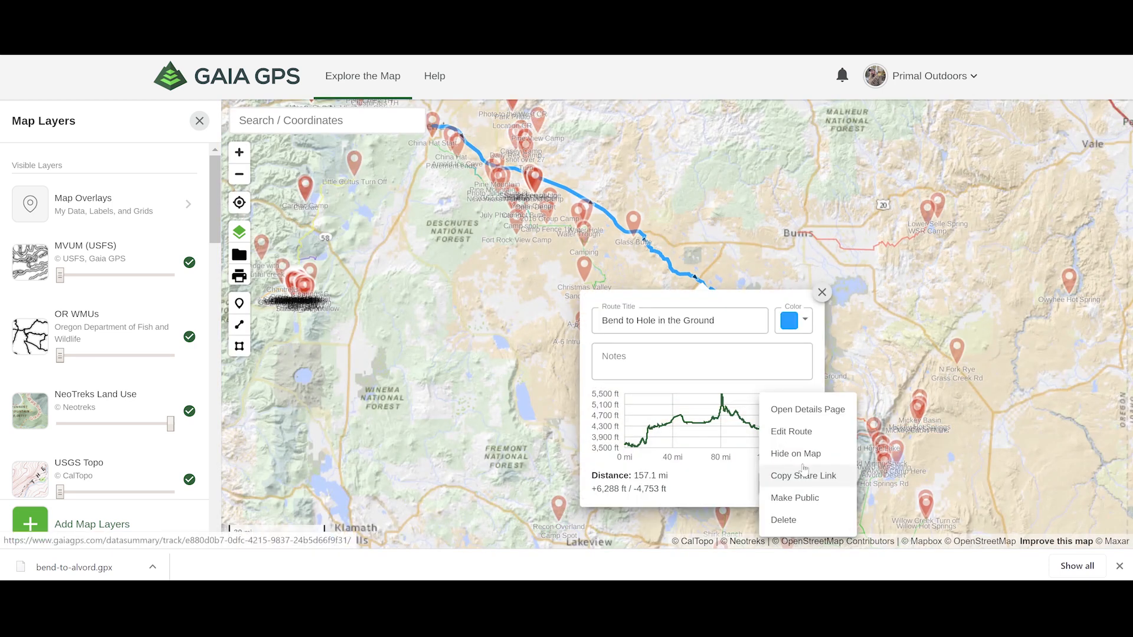
click(806, 429)
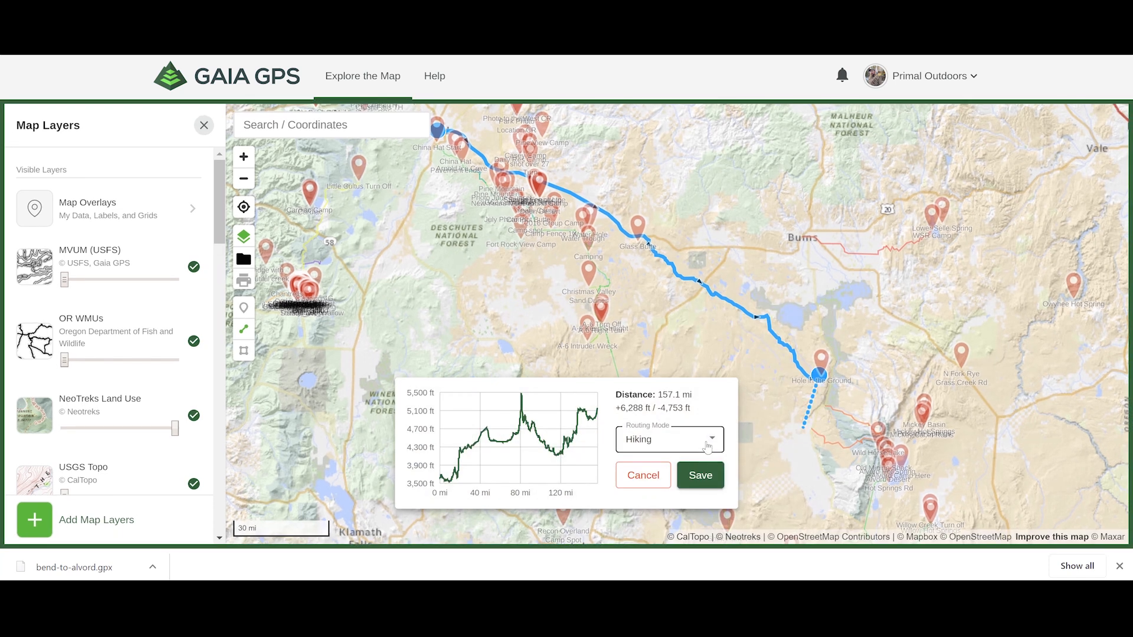
click(709, 443)
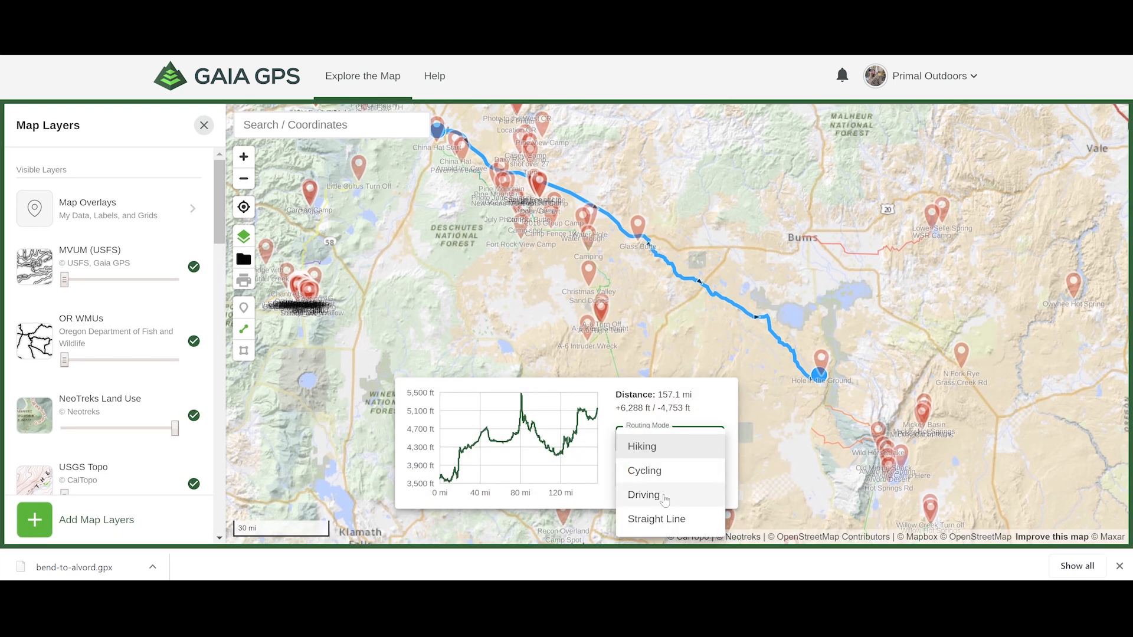
click(644, 495)
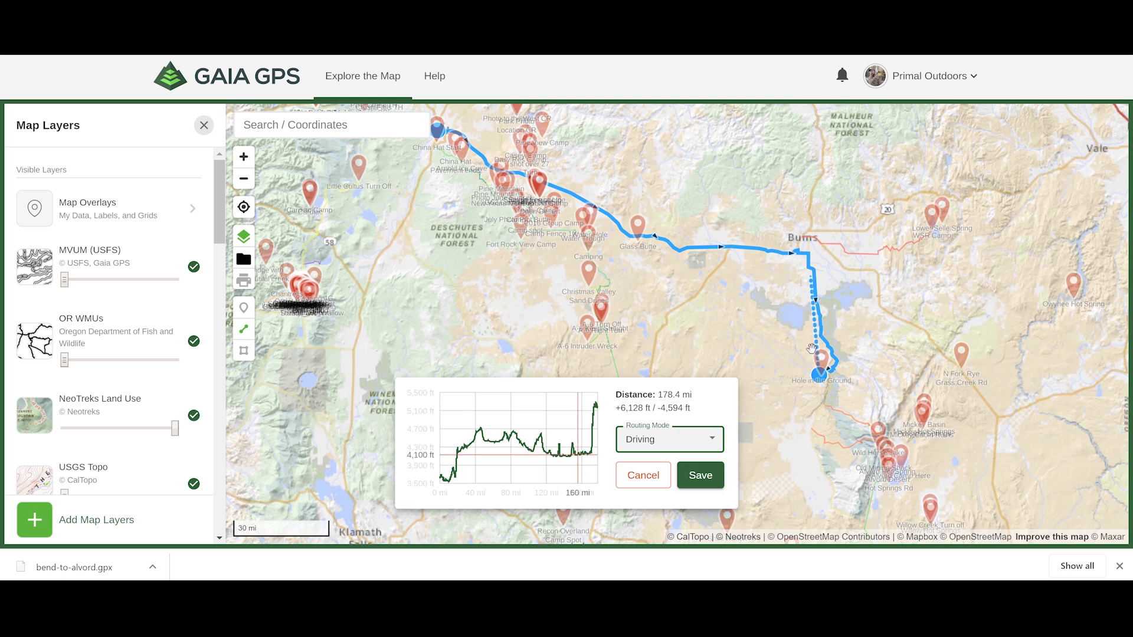
- Examine the Driving-mode route south of Burns, past the Malheur National Wildlife Refuge to the Hole in the Ground waypoint
scroll(821, 340, up, 1)
scroll(821, 341, up, 1)
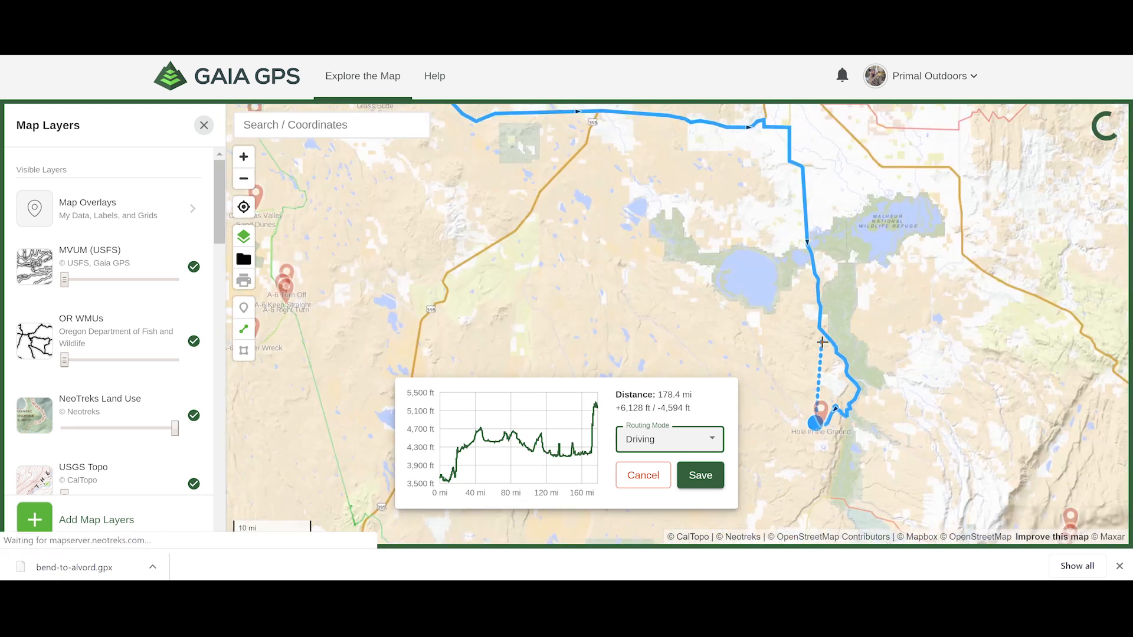
scroll(829, 345, up, 4)
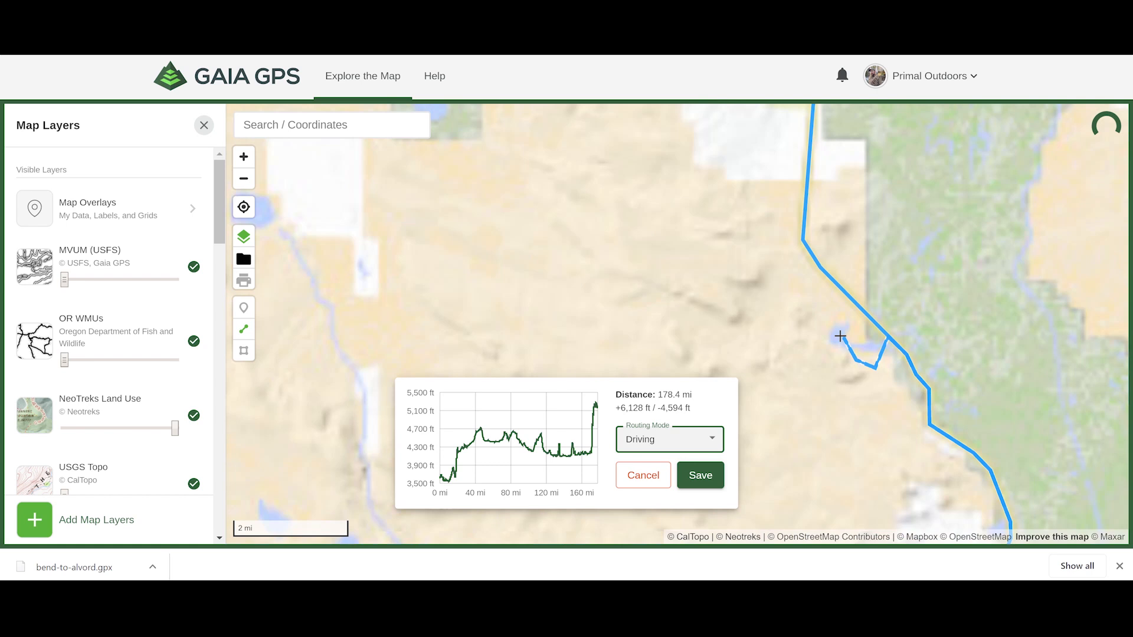
scroll(868, 319, up, 2)
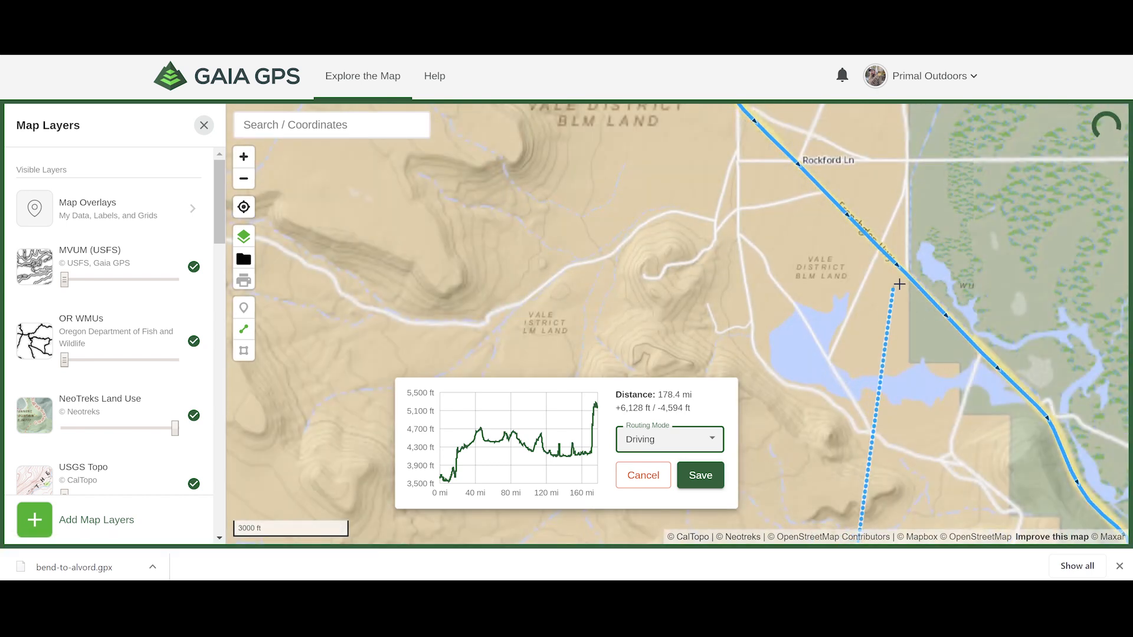
scroll(892, 292, down, 1)
scroll(893, 292, down, 1)
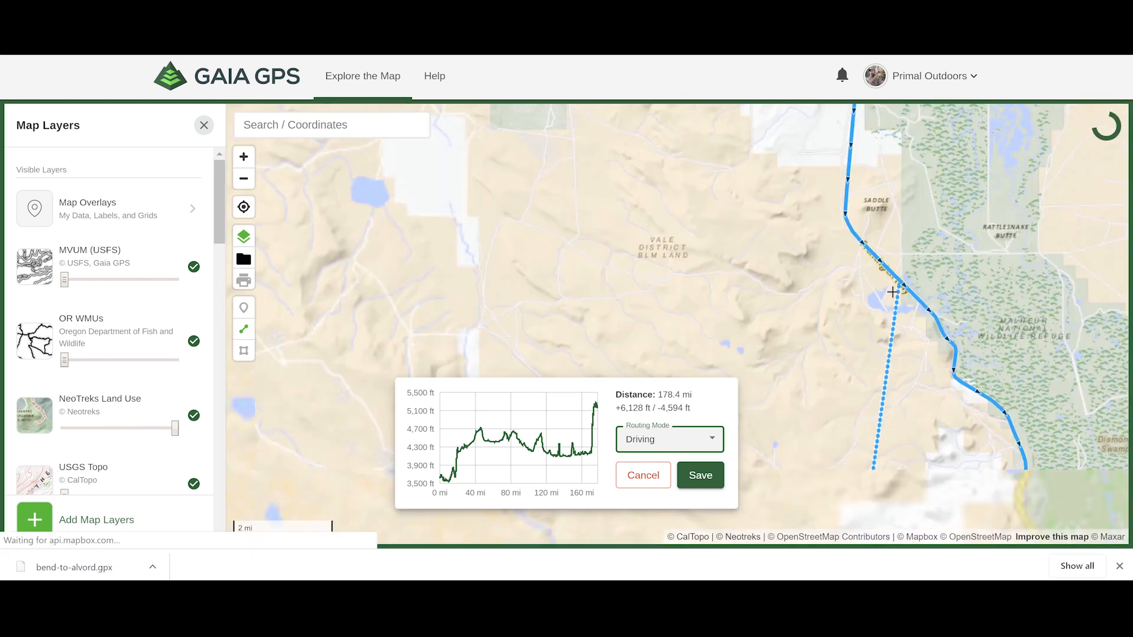
scroll(903, 348, down, 3)
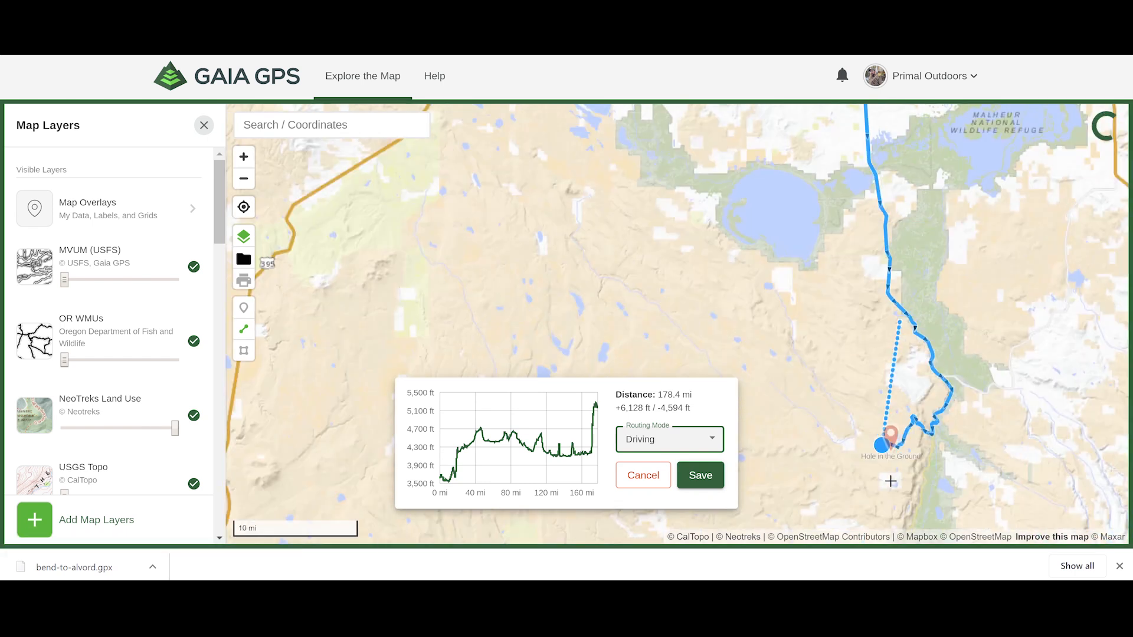
scroll(908, 378, down, 1)
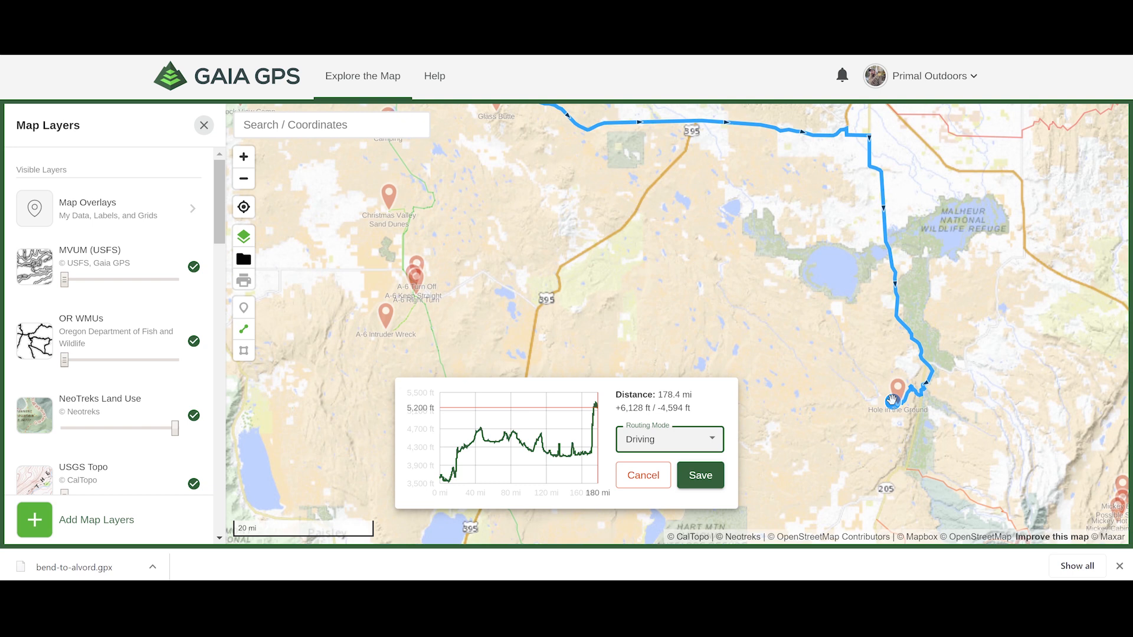
- Switch the Bend to Hole in the Ground route between the Hiking and Driving routing modes, ending on Hiking
click(708, 440)
click(654, 447)
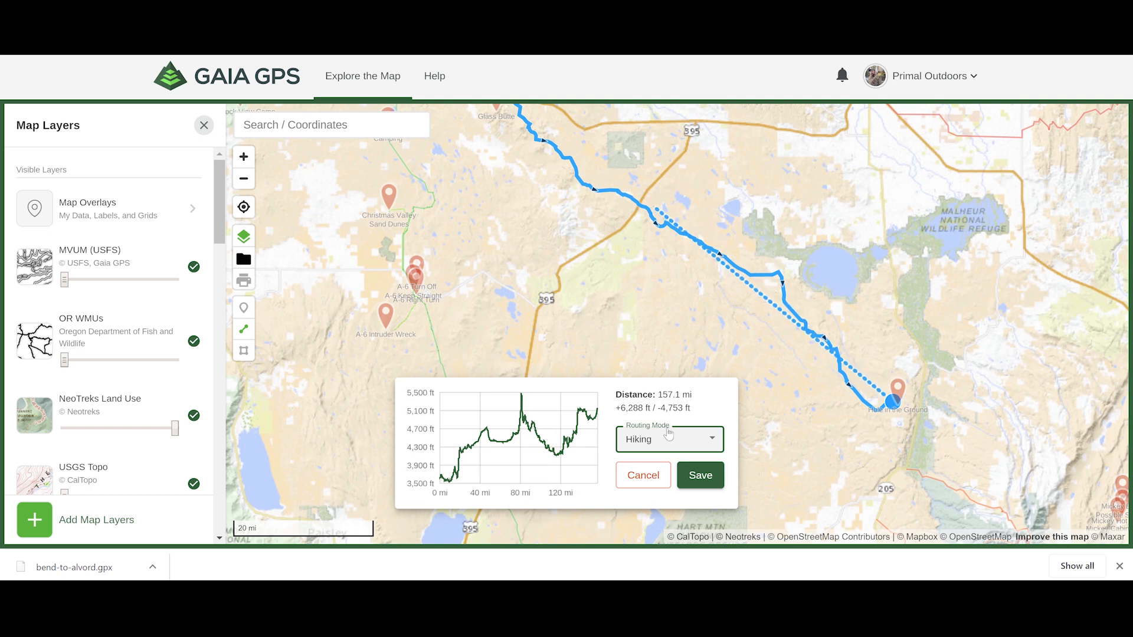
click(684, 442)
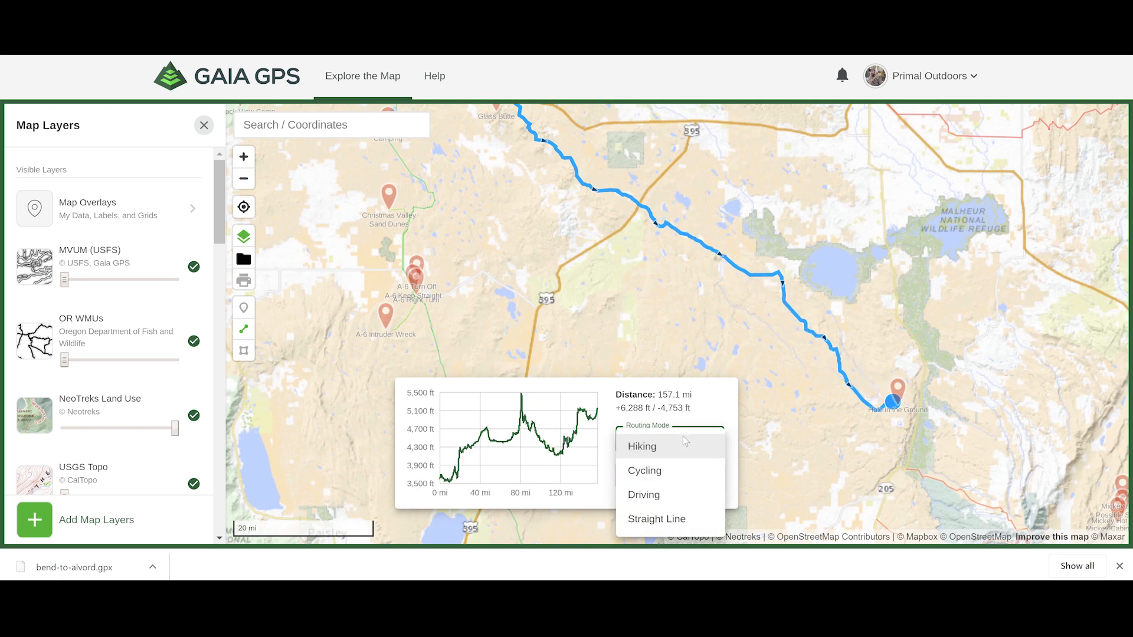
click(658, 498)
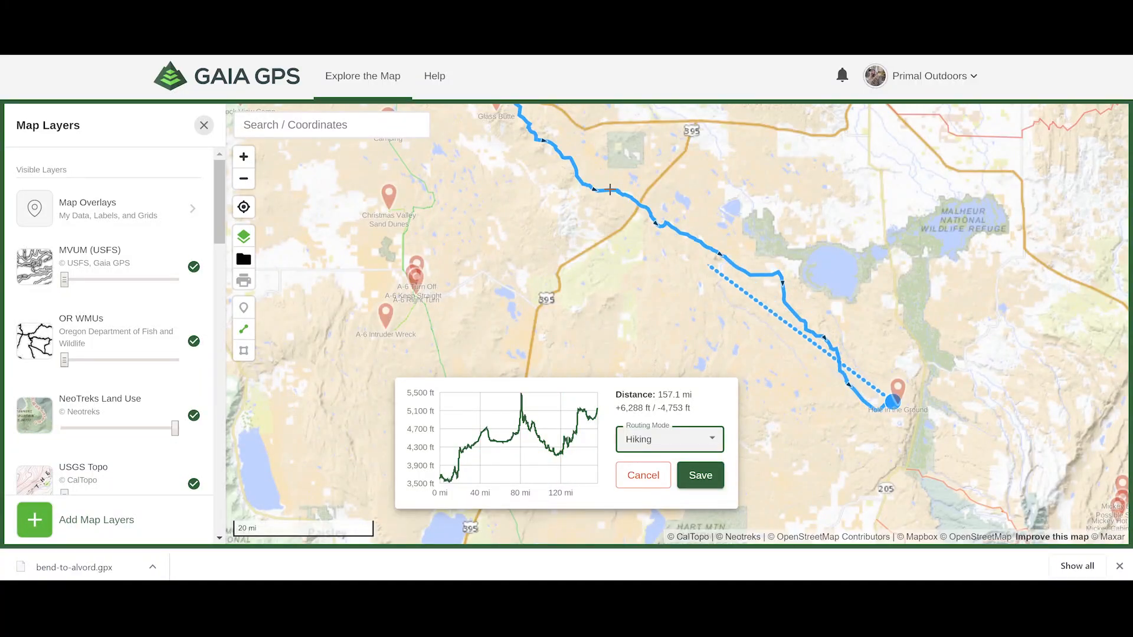
- Cancel editing the Bend to Hole in the Ground route near Glass Butte and close its details
drag(511, 137, 569, 243)
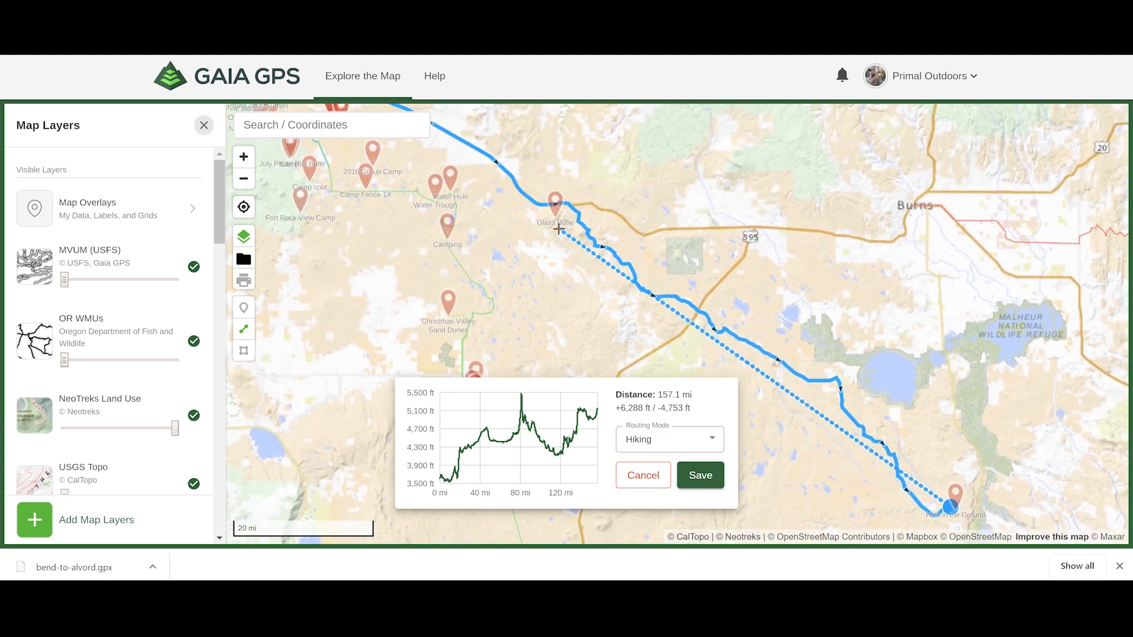
scroll(559, 229, down, 2)
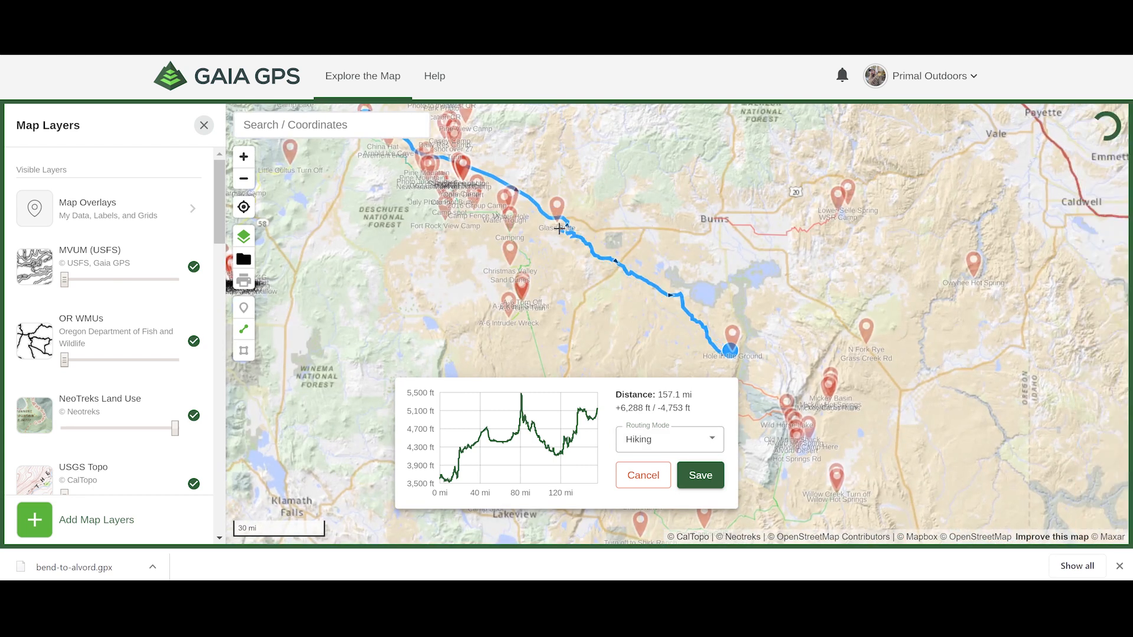
scroll(558, 229, up, 6)
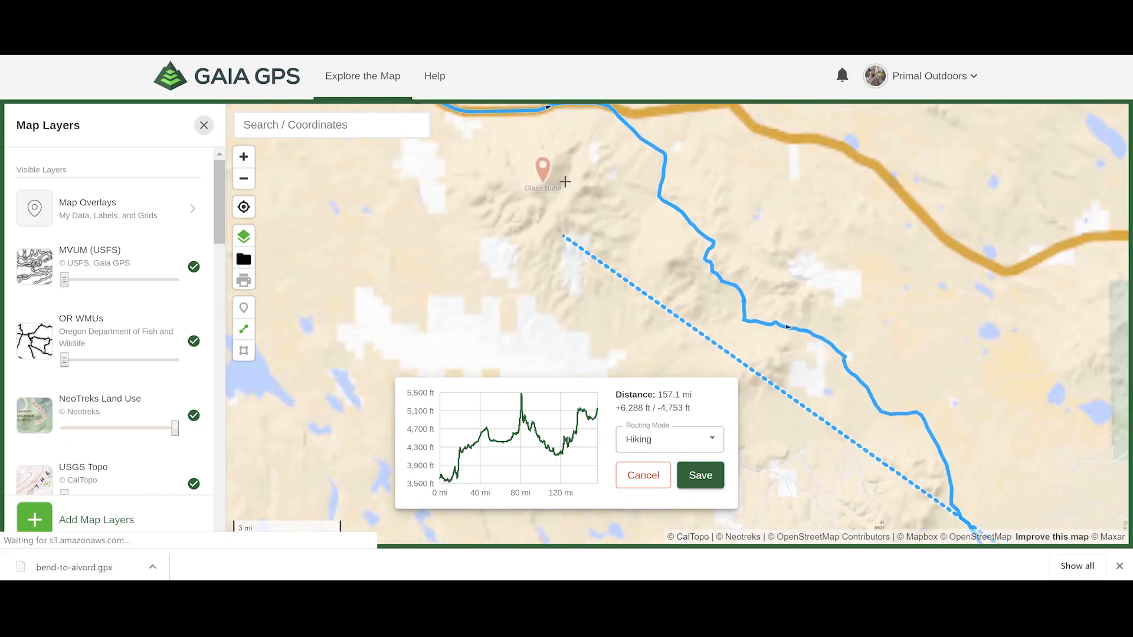
scroll(548, 175, up, 2)
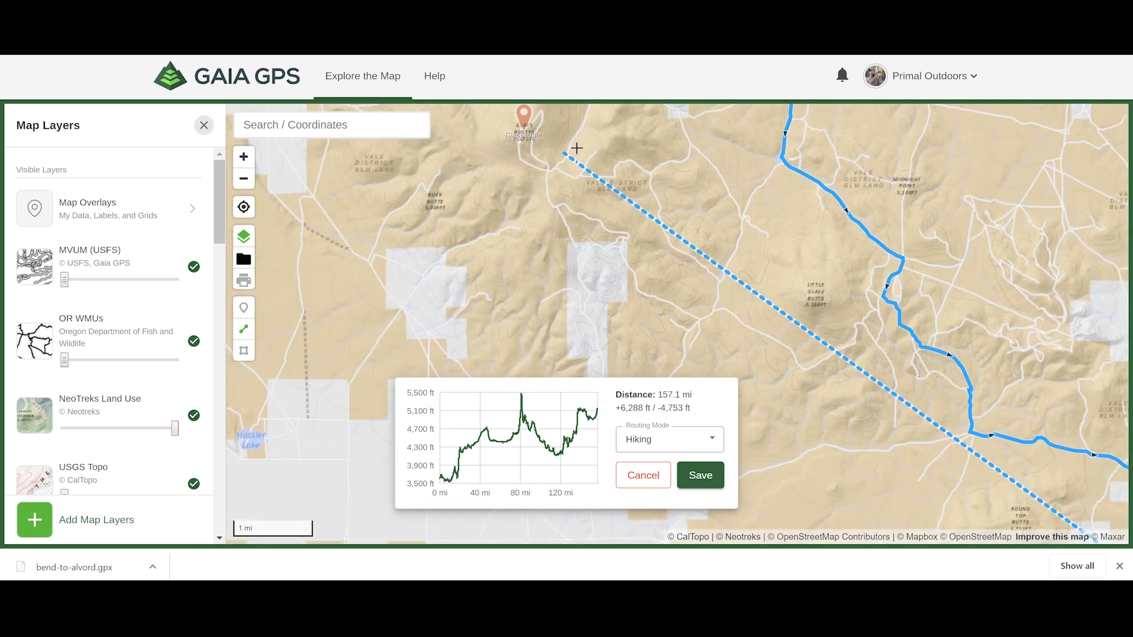
click(645, 477)
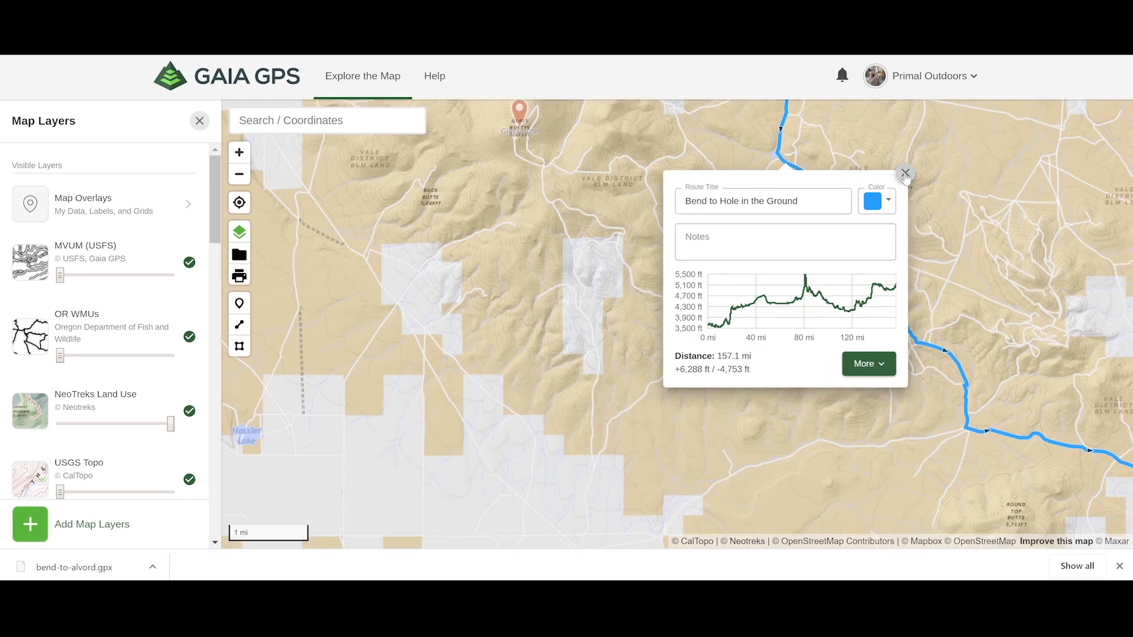
click(905, 173)
- Create and save a Hiking-mode route from the turn-off on Central Oregon Hwy to the Glass Butte waypoint
drag(647, 299, 648, 420)
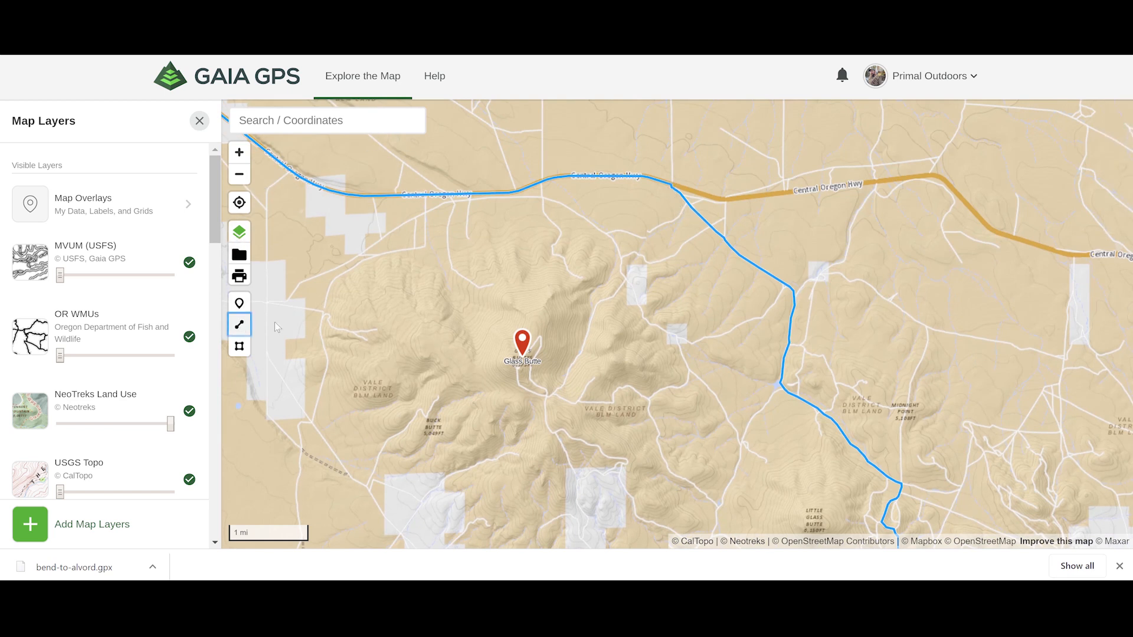
click(239, 326)
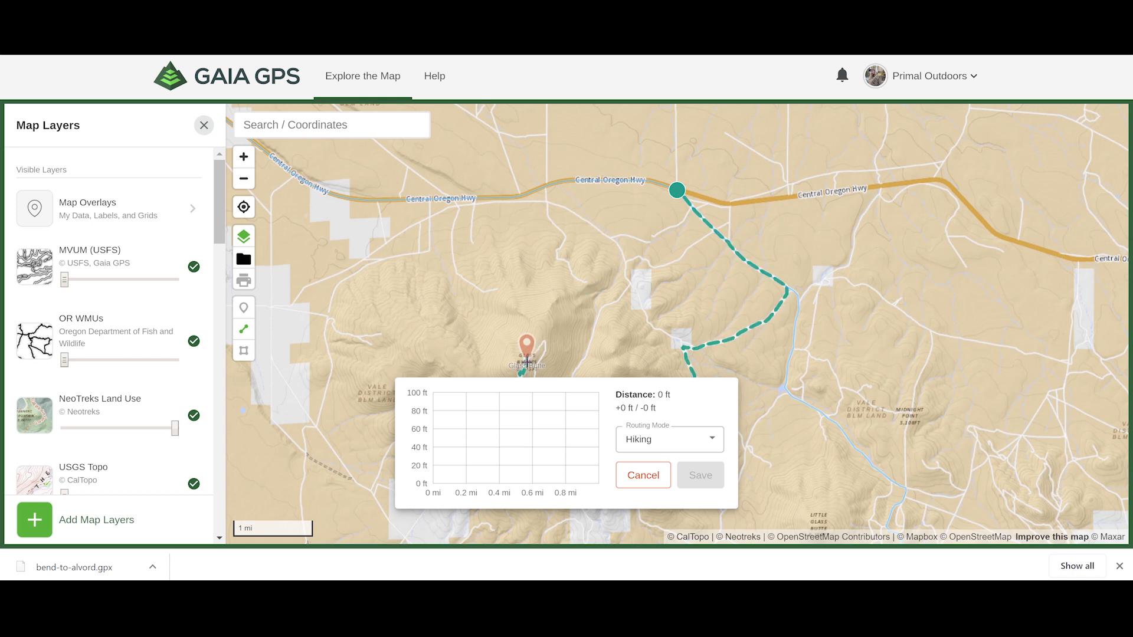
click(527, 361)
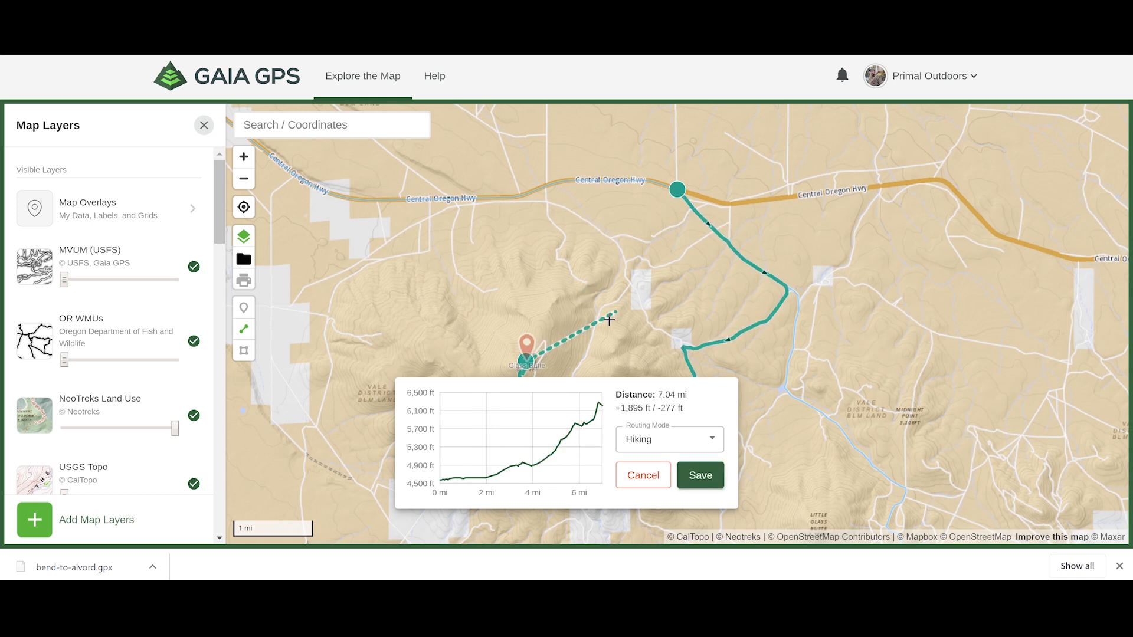
drag(660, 260, 632, 259)
scroll(632, 258, down, 2)
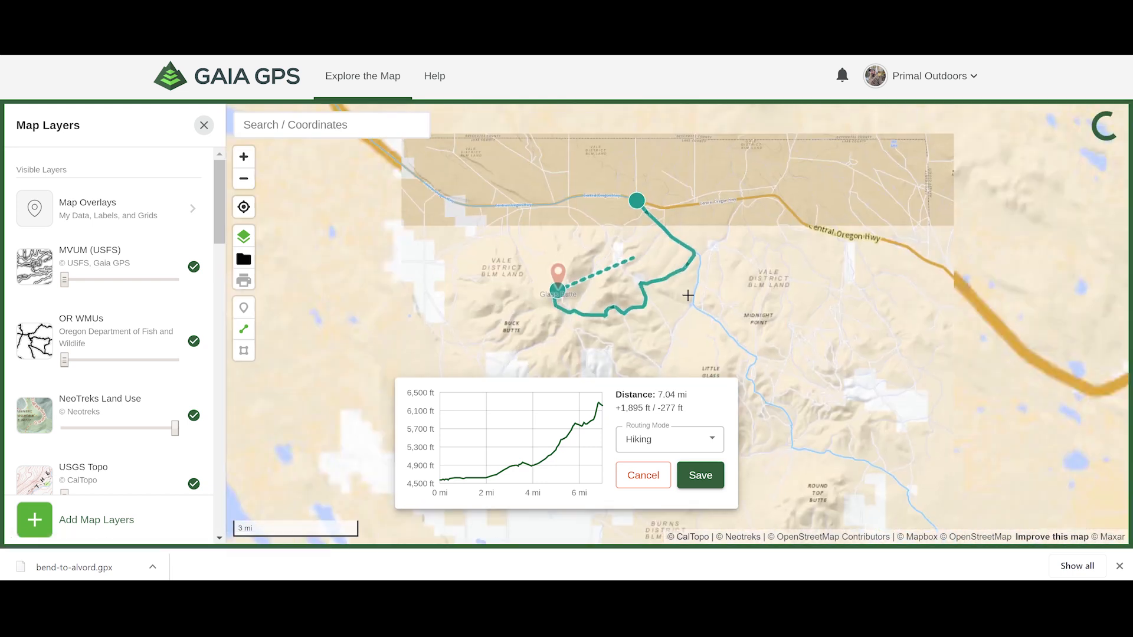
click(702, 476)
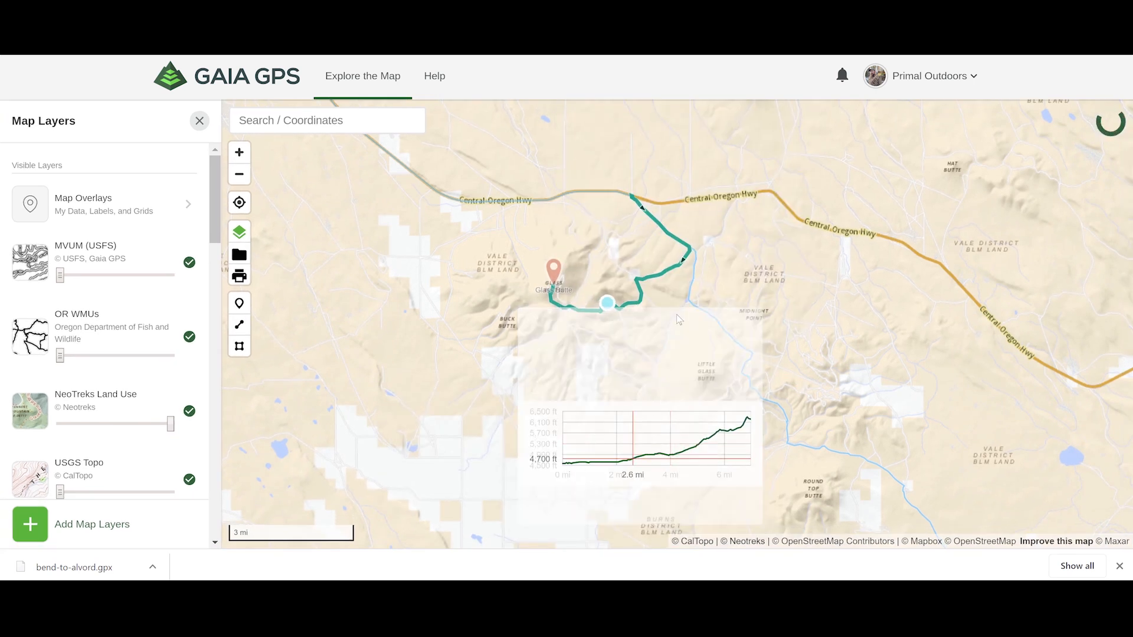
- Title the new route "HWY 20 to Glass B" and close its details
drag(621, 333, 531, 339)
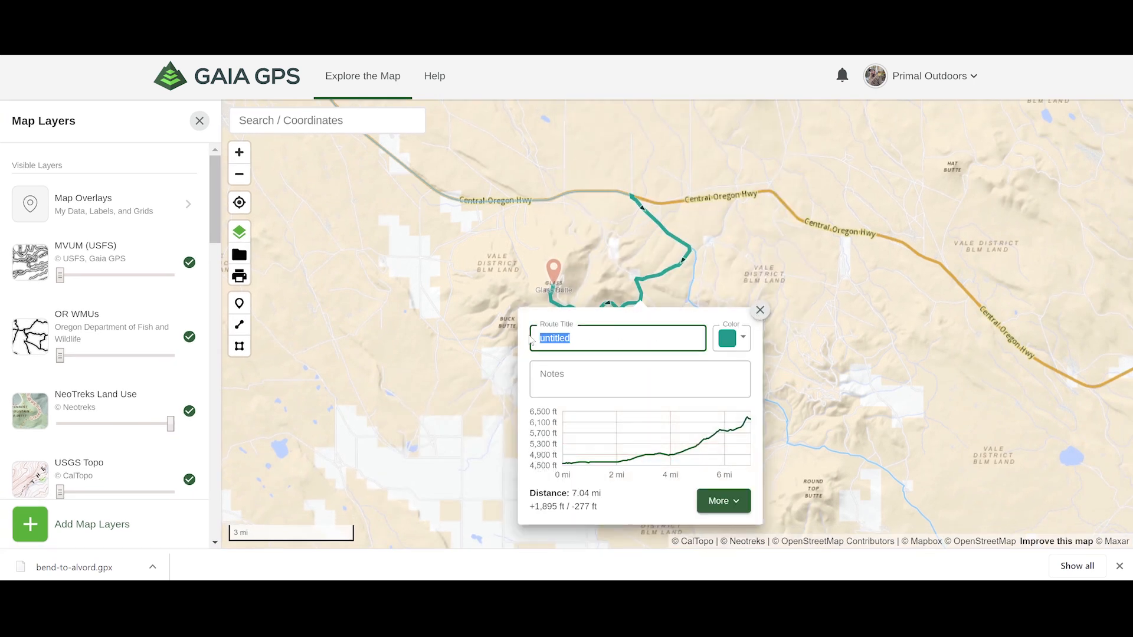
text(HWY 20 to Glass B)
click(636, 407)
click(760, 310)
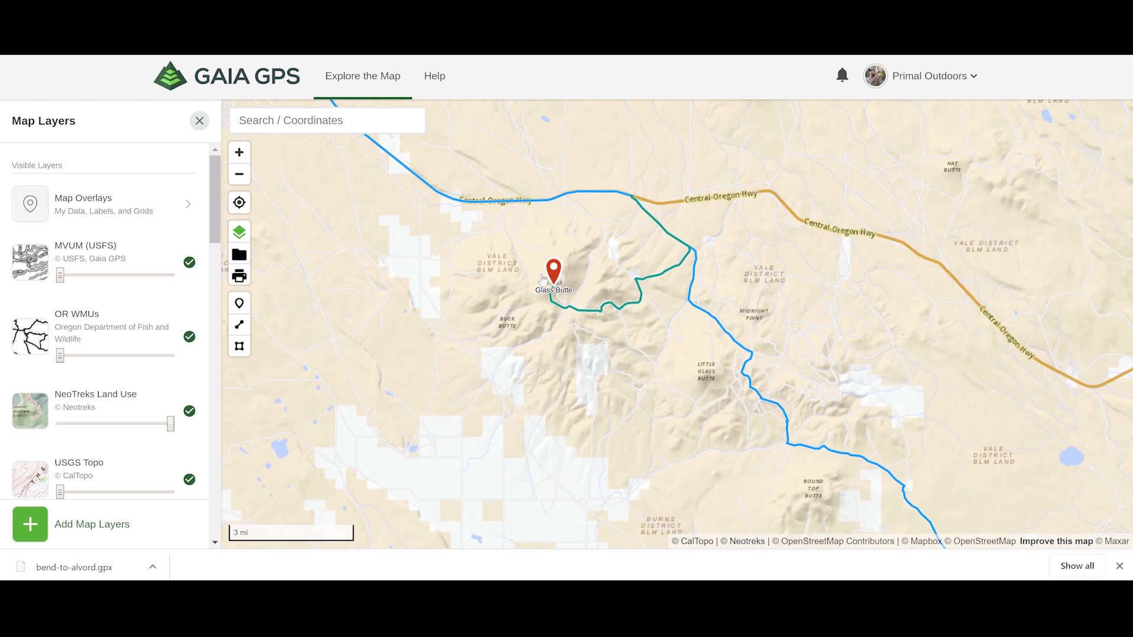
- Examine the Glass Butte side route and follow the main route southeast past Wagontire Mountain to the highway crossing
mouse_move(622, 280)
mouse_down()
mouse_move(505, 287)
mouse_move(512, 271)
mouse_up()
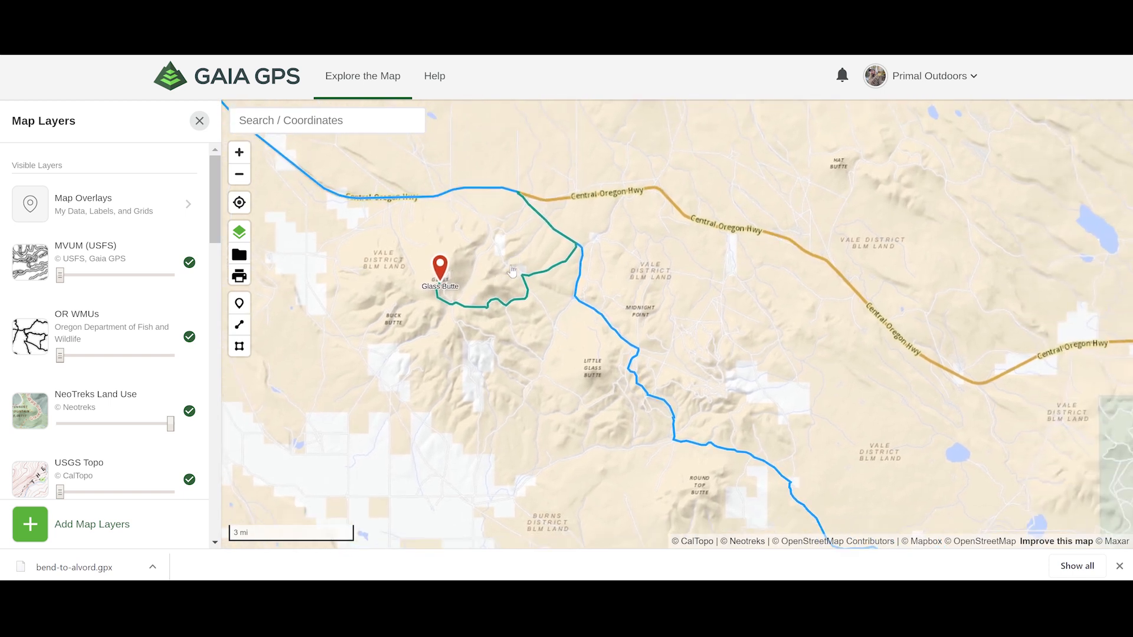
drag(500, 262, 513, 297)
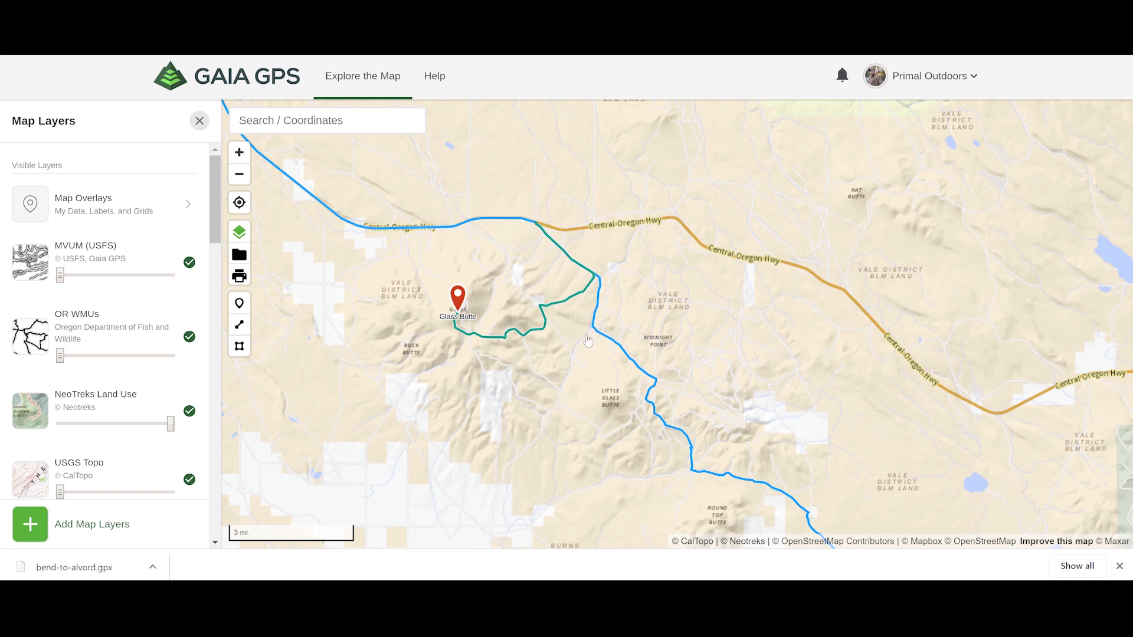
scroll(587, 339, down, 3)
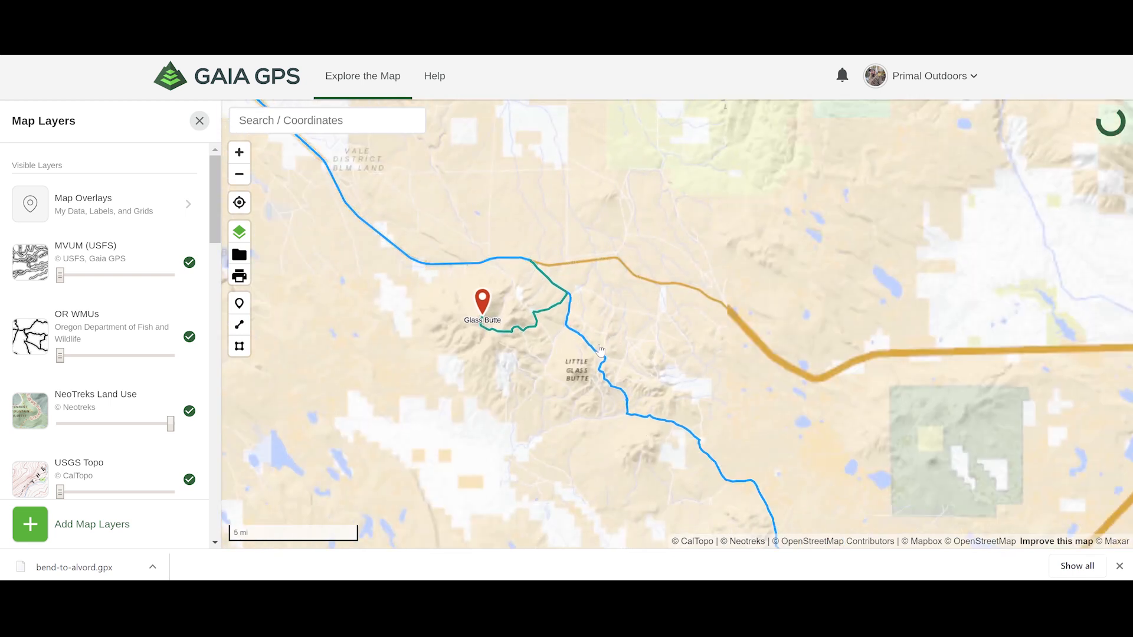
drag(531, 309, 531, 236)
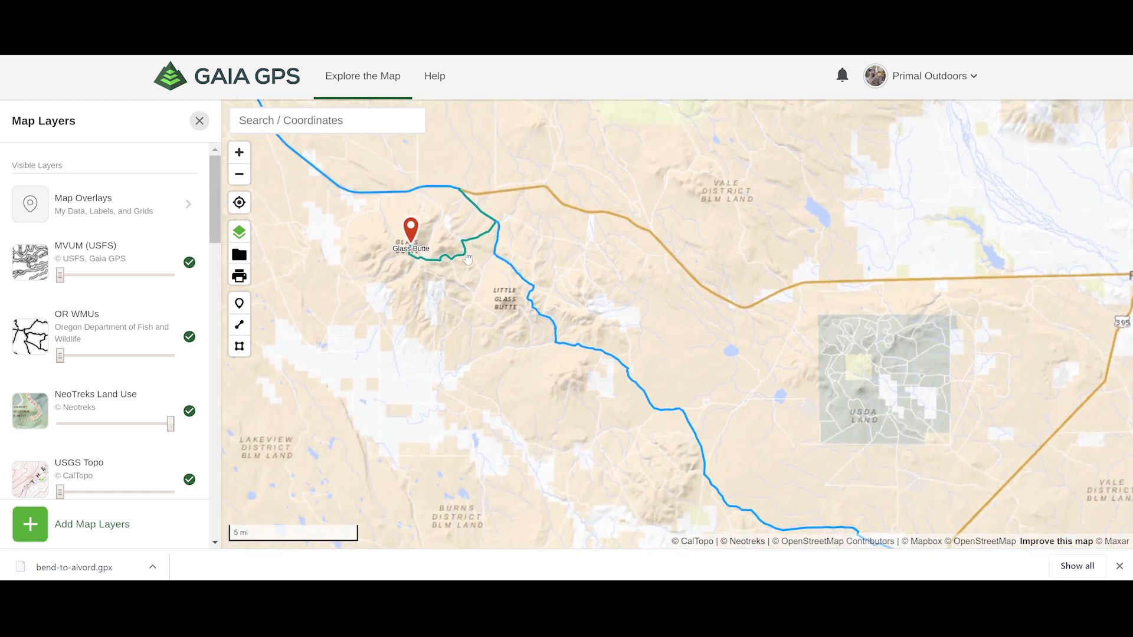
drag(573, 303, 567, 319)
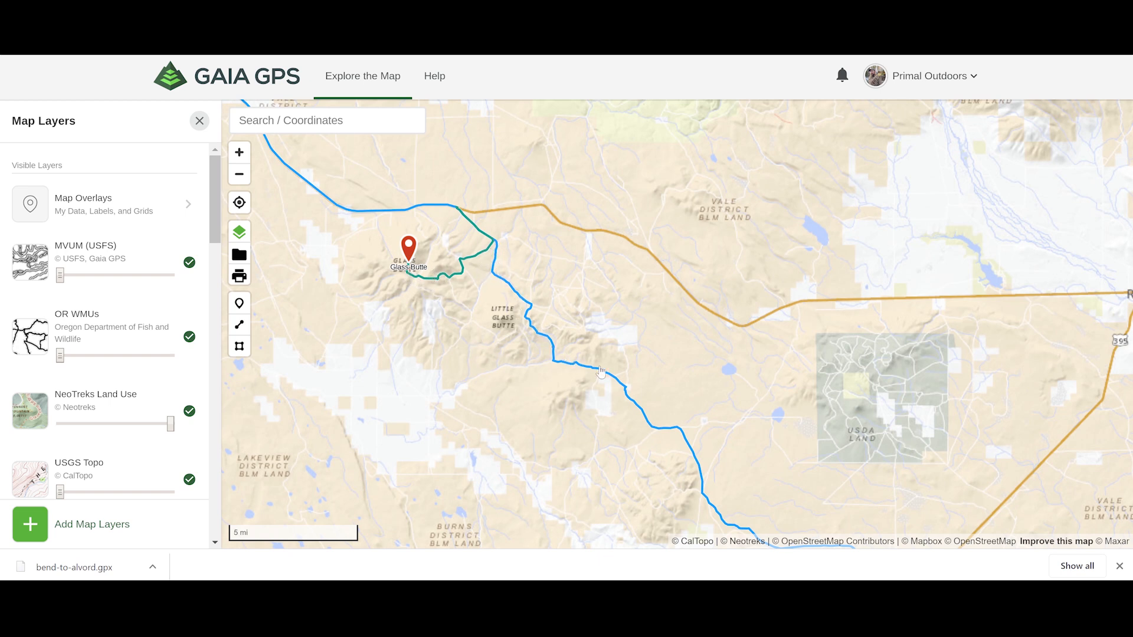
drag(671, 389, 578, 254)
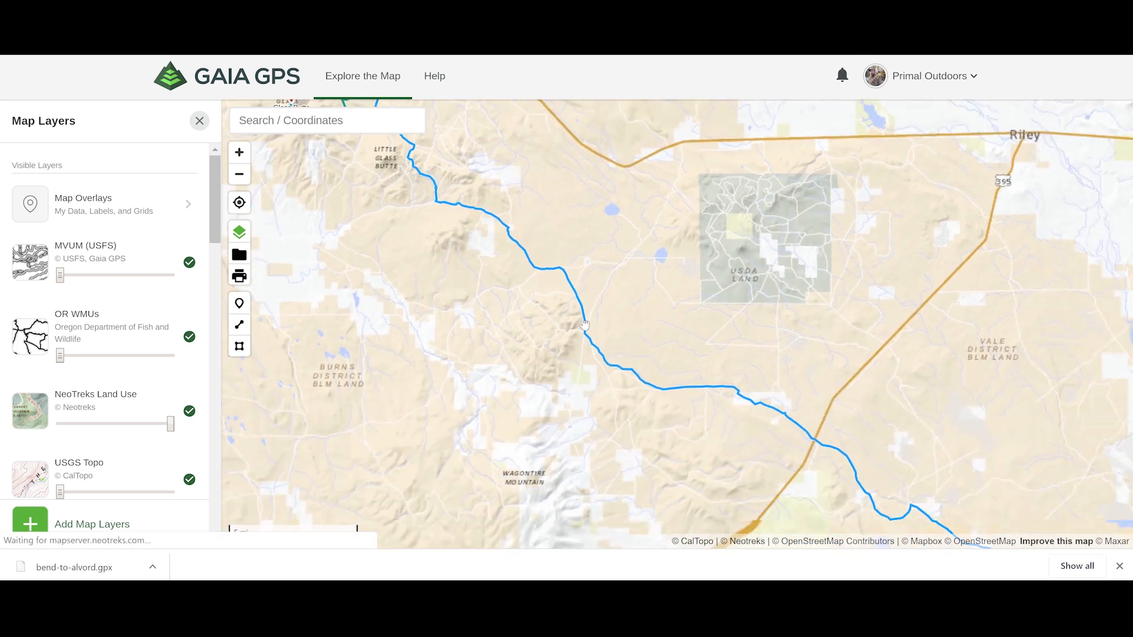
drag(800, 407, 828, 319)
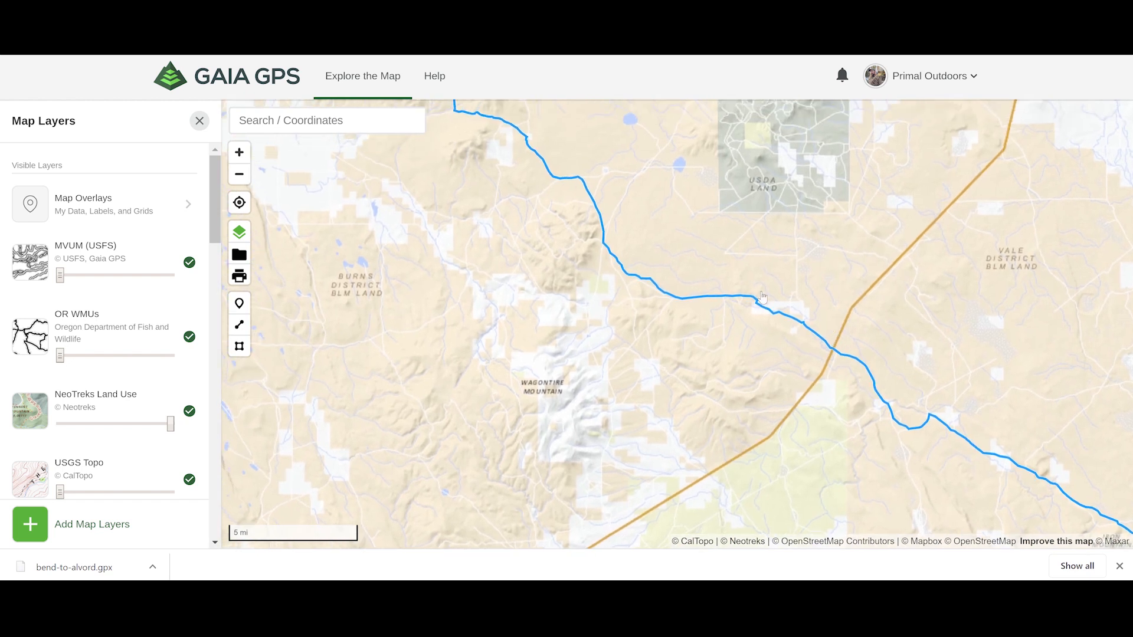
scroll(596, 226, down, 1)
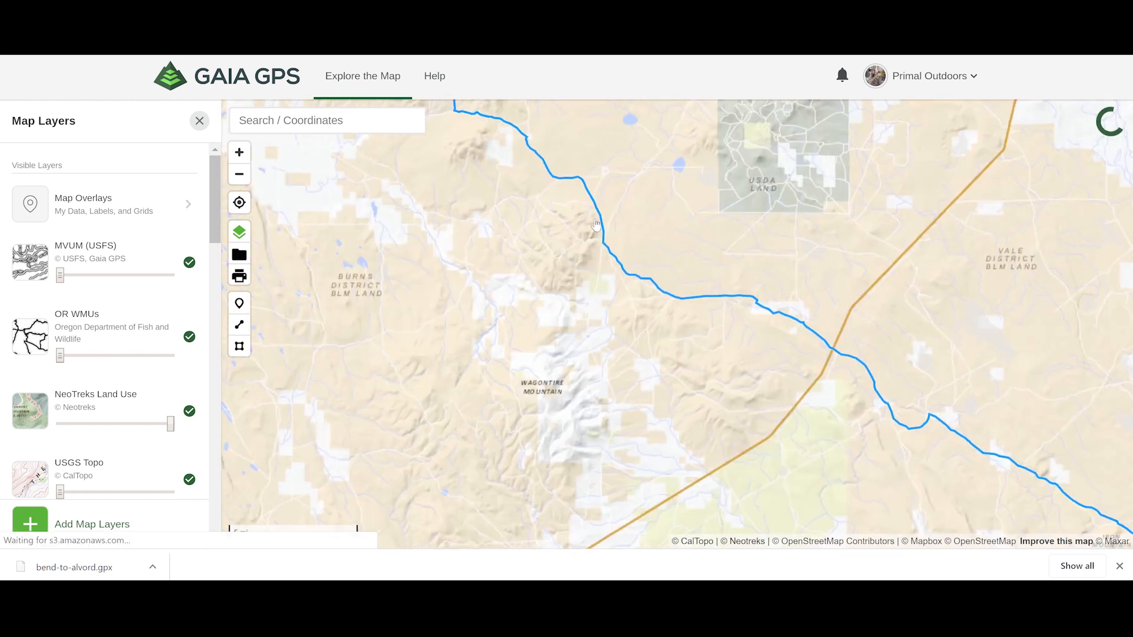
- Check land ownership along the main route from Sheep Mountain southeast to the parcel crossed by Big Stick Rd
scroll(596, 226, up, 2)
scroll(628, 230, up, 4)
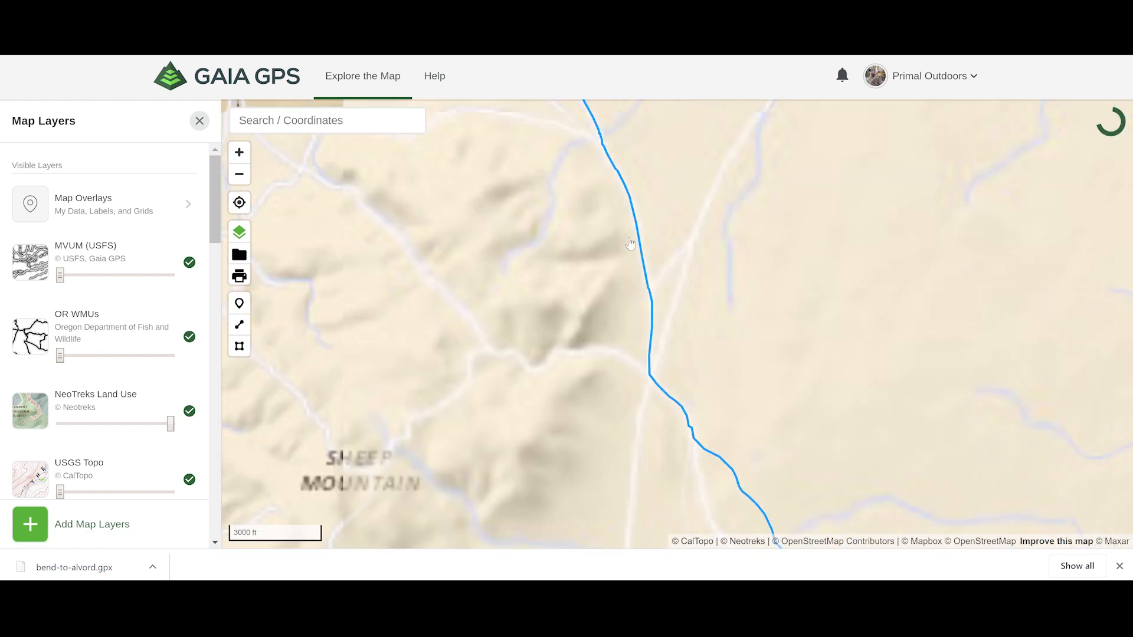
scroll(621, 276, down, 2)
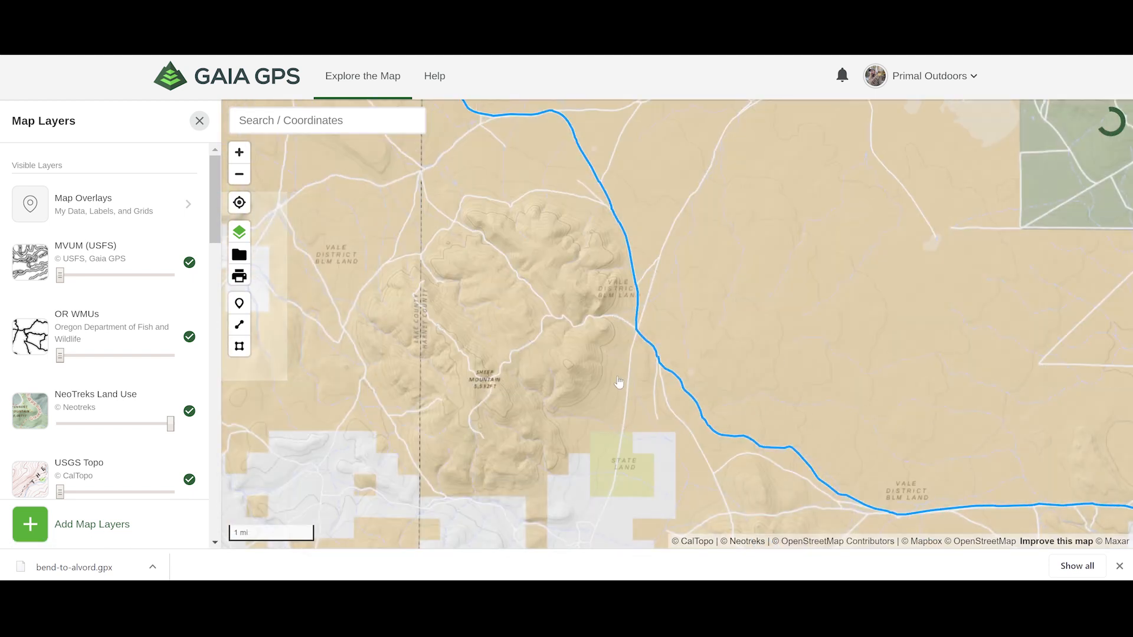
drag(759, 387, 633, 297)
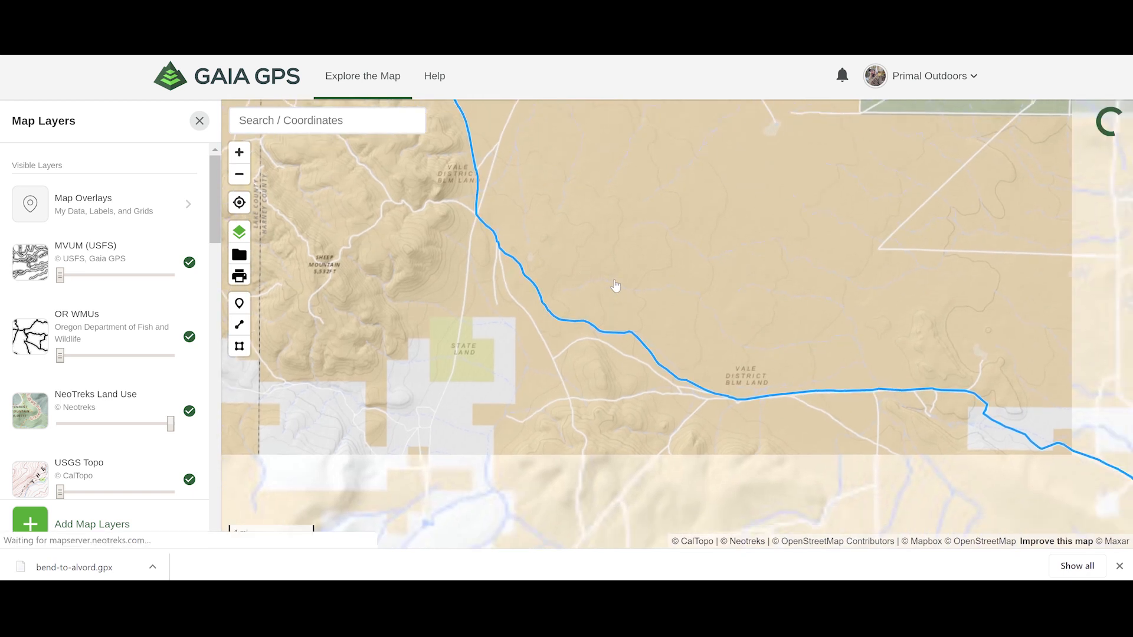
drag(888, 397, 645, 329)
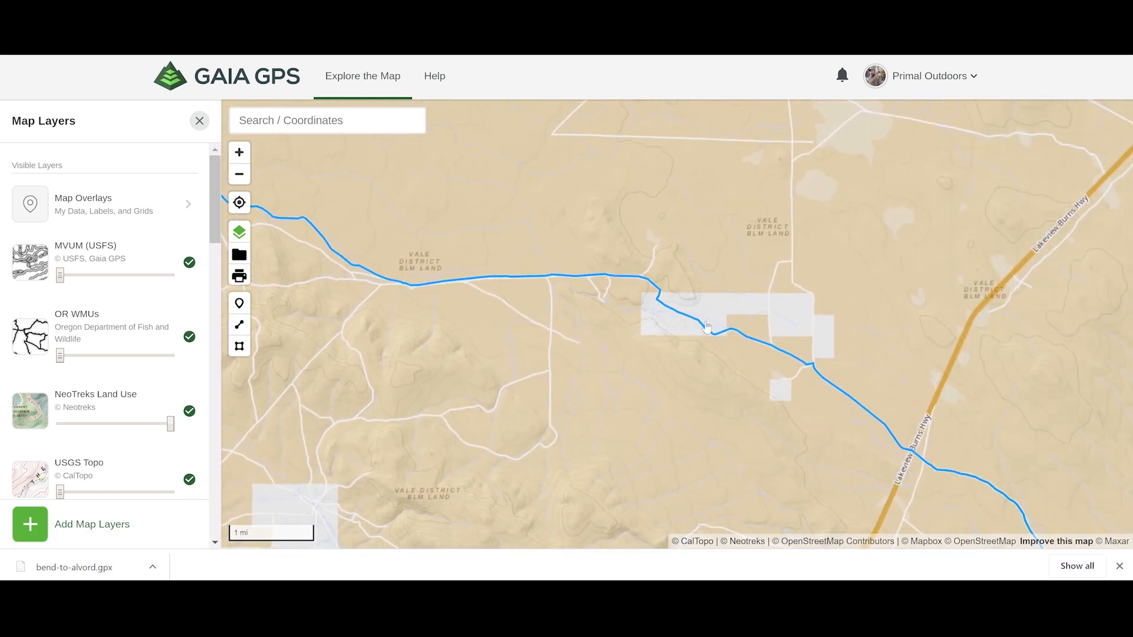
drag(705, 335, 620, 319)
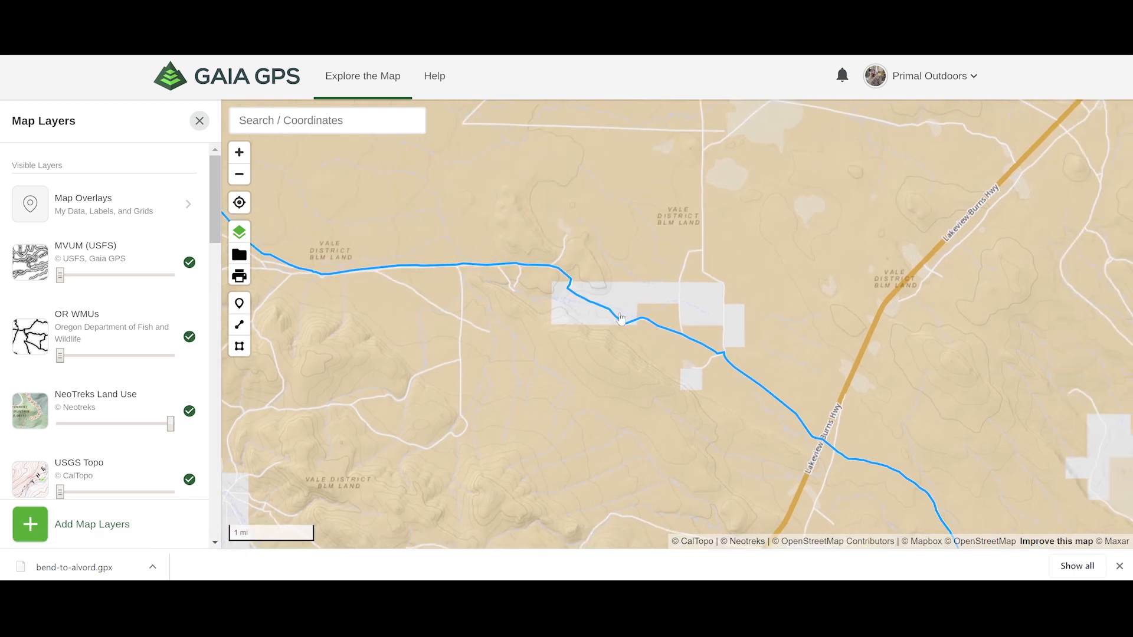
scroll(620, 319, up, 3)
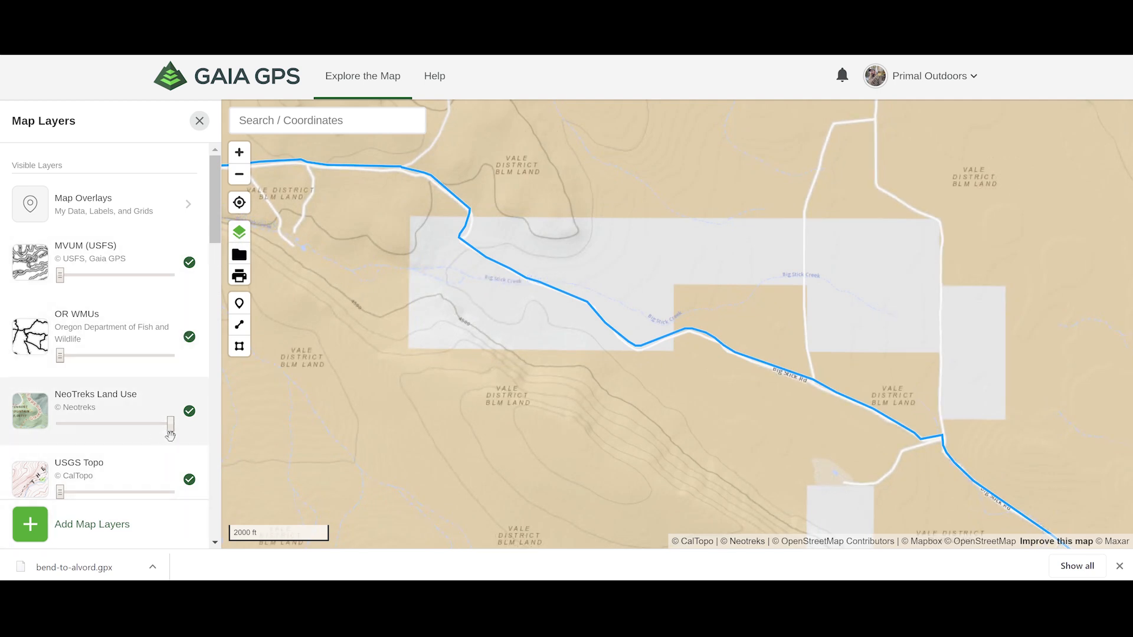
- Fade the NeoTreks Land Use layer out completely and show USGS Topo at full opacity over the Big Stick Creek area
drag(154, 428, 59, 425)
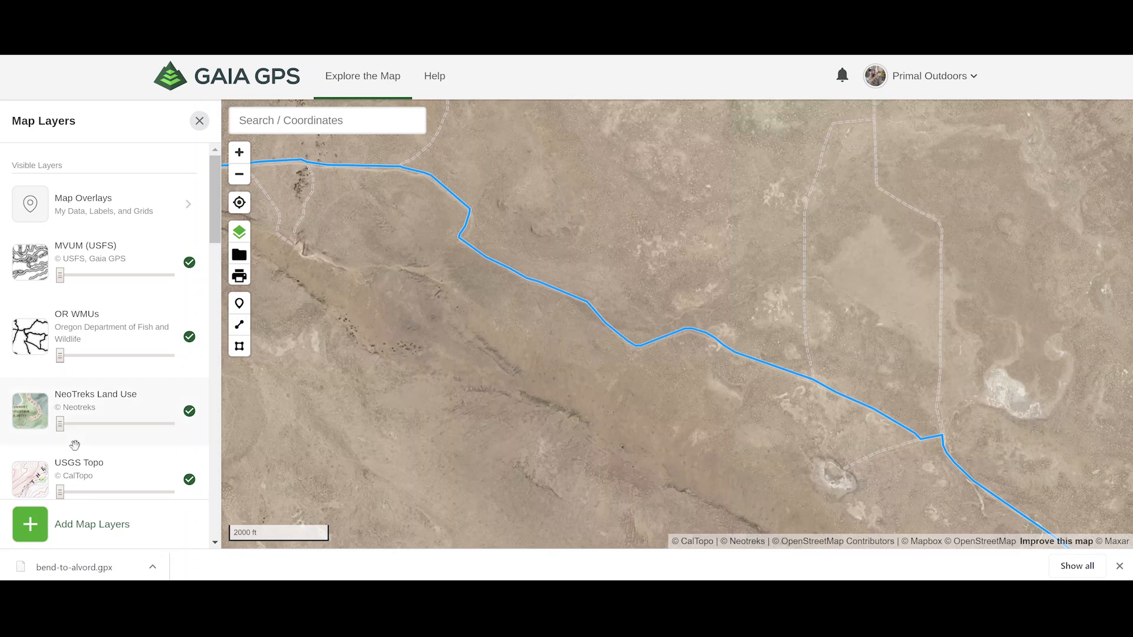
drag(135, 492, 221, 491)
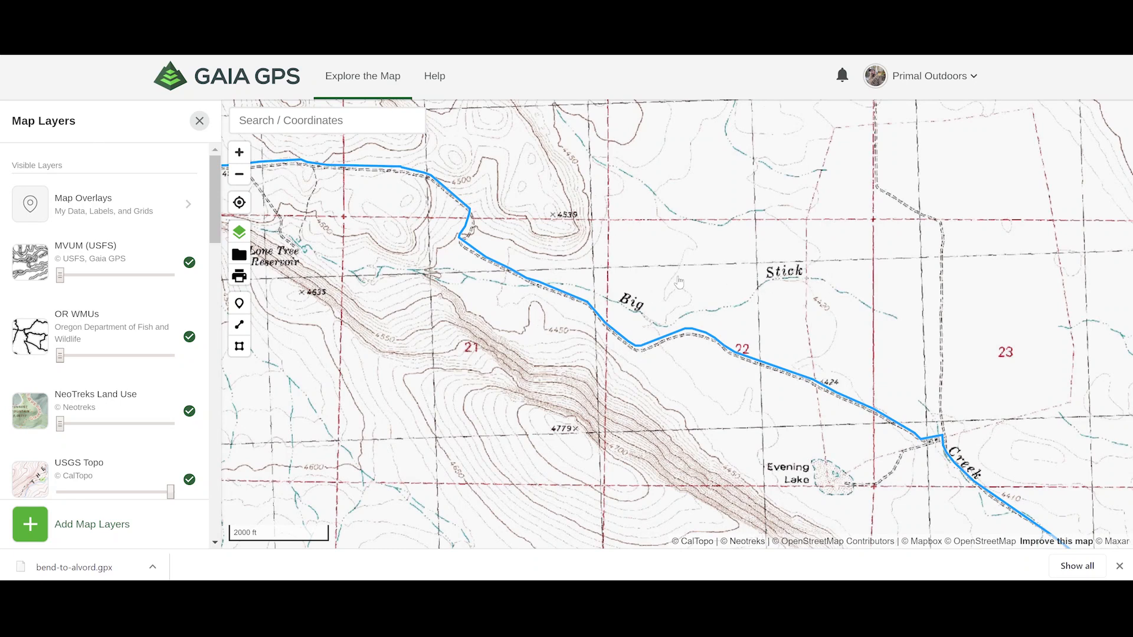
drag(381, 237, 582, 331)
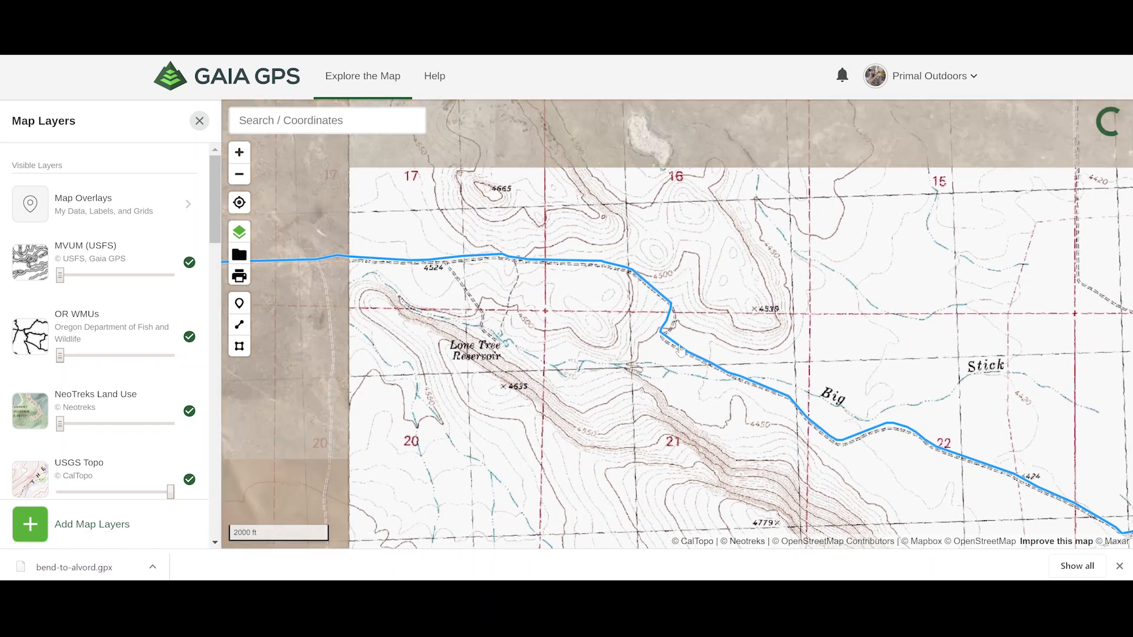
scroll(477, 297, down, 1)
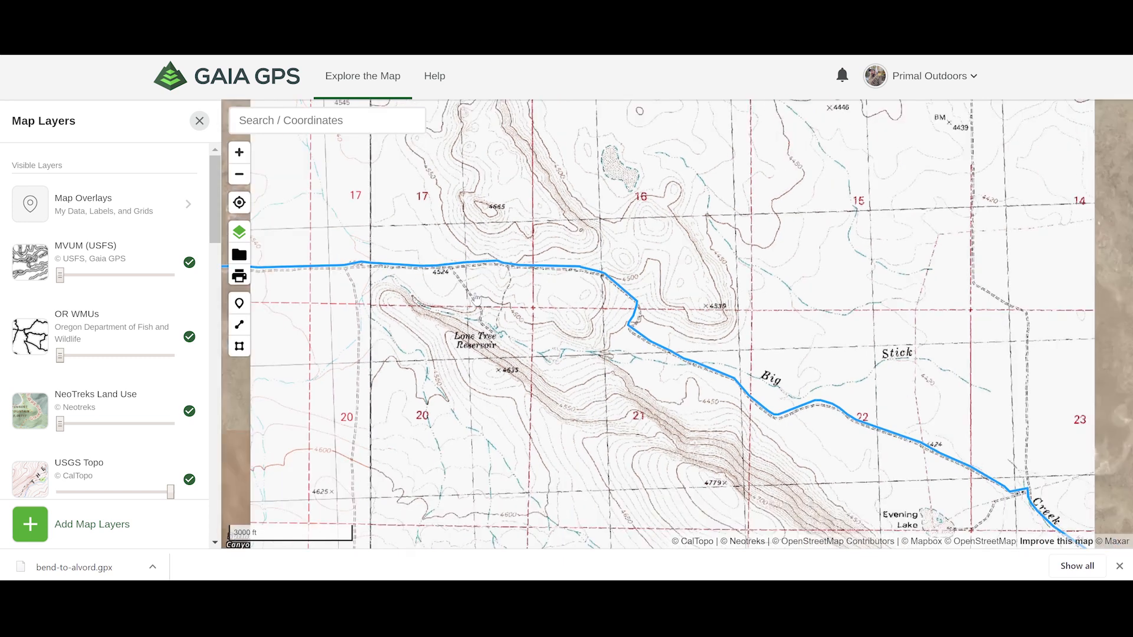
- Follow the route west to Egli Waterhole and fade USGS Topo out completely to inspect the waterhole on aerial imagery
drag(513, 300, 839, 366)
drag(382, 387, 549, 385)
scroll(535, 364, up, 5)
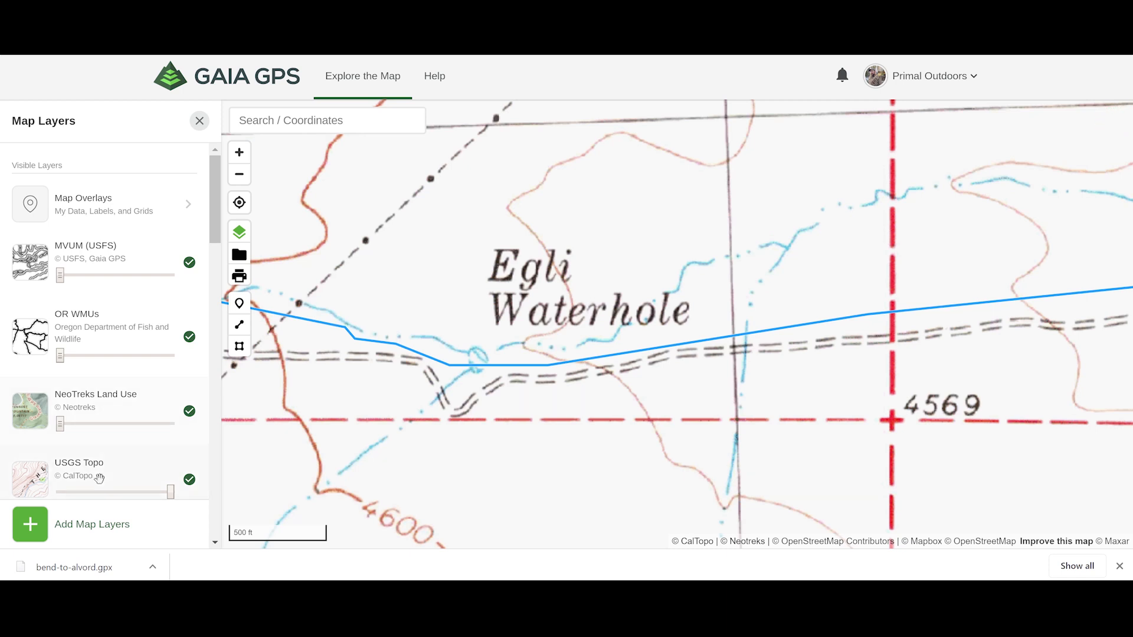
drag(146, 493, 61, 493)
scroll(469, 367, up, 3)
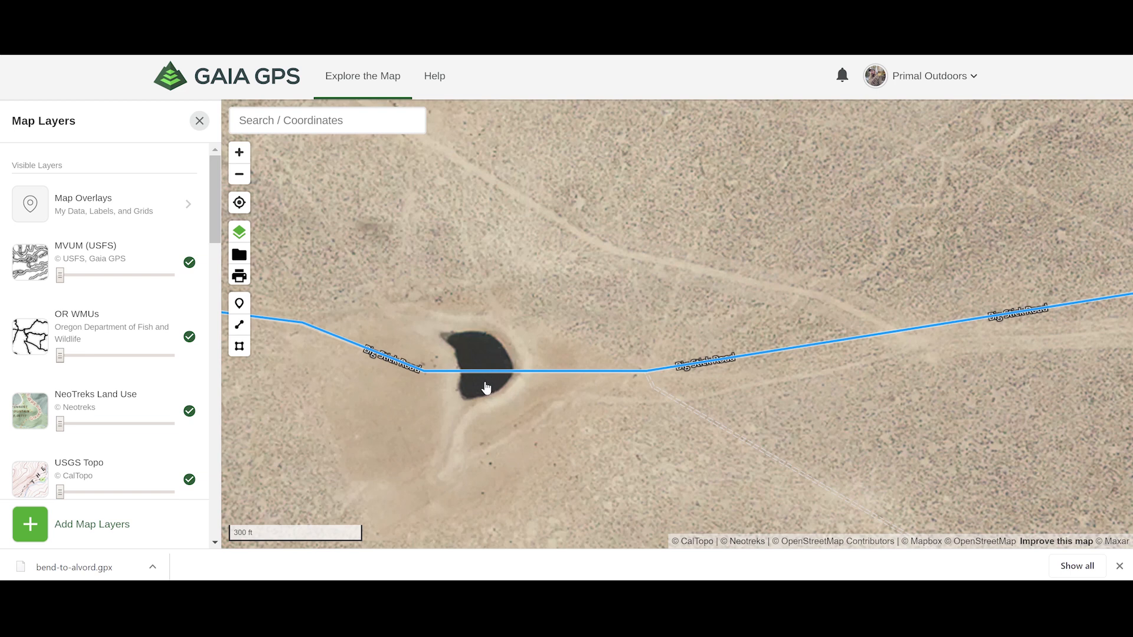
- Create and save a waypoint on the Egli Waterhole pond beside Big Stick Road, titled Egli Waterhole
scroll(491, 375, up, 5)
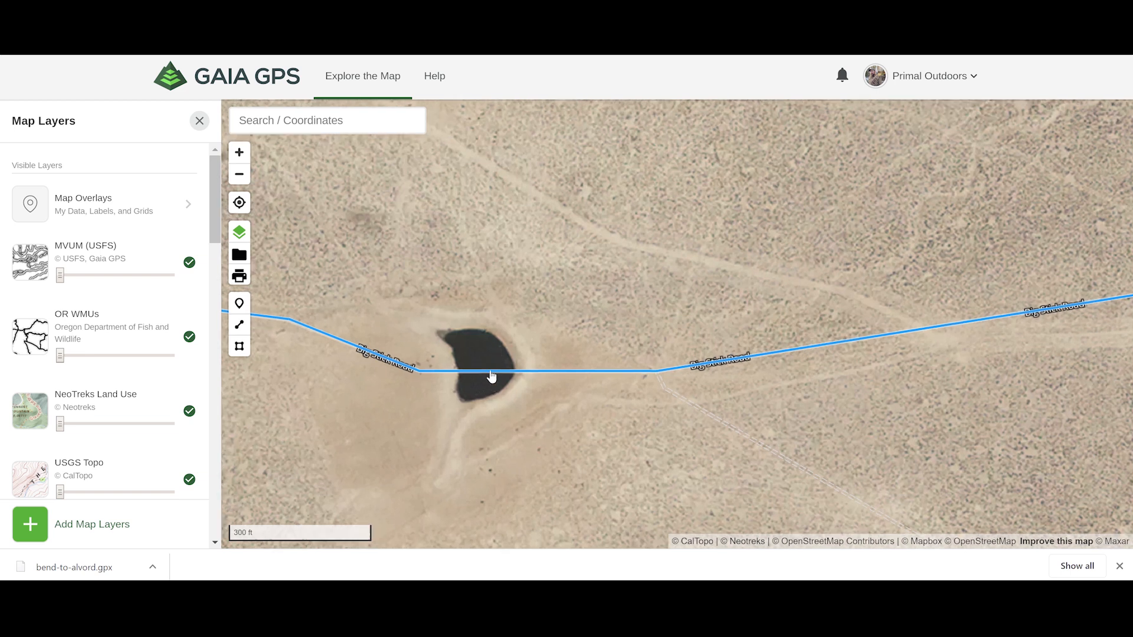
scroll(492, 376, down, 3)
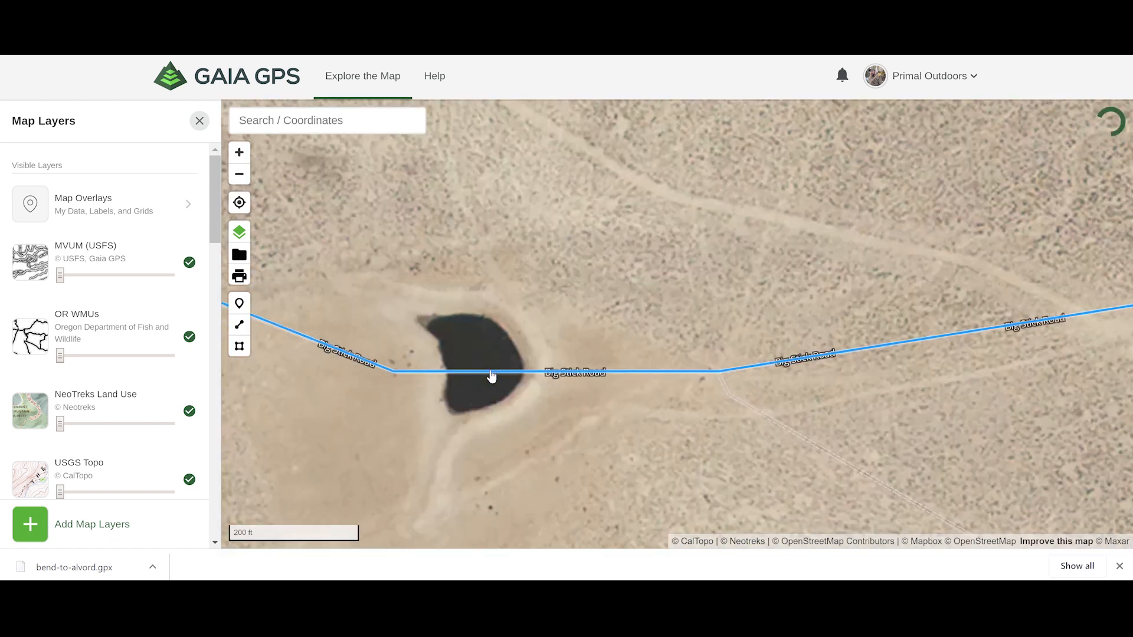
scroll(492, 376, down, 3)
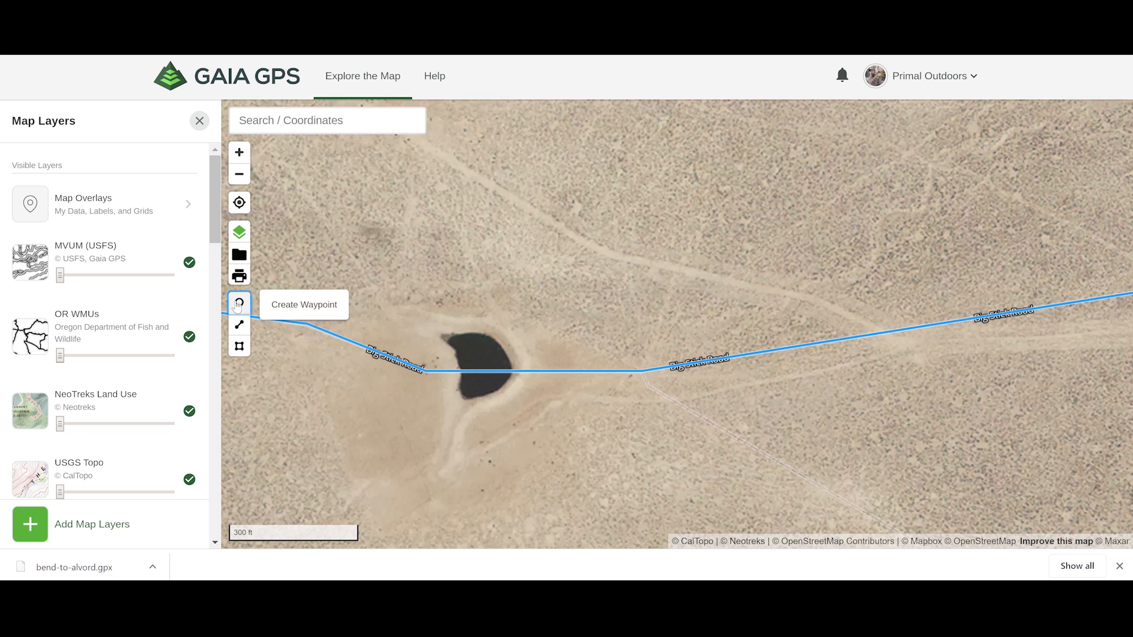
click(237, 305)
drag(683, 317, 505, 370)
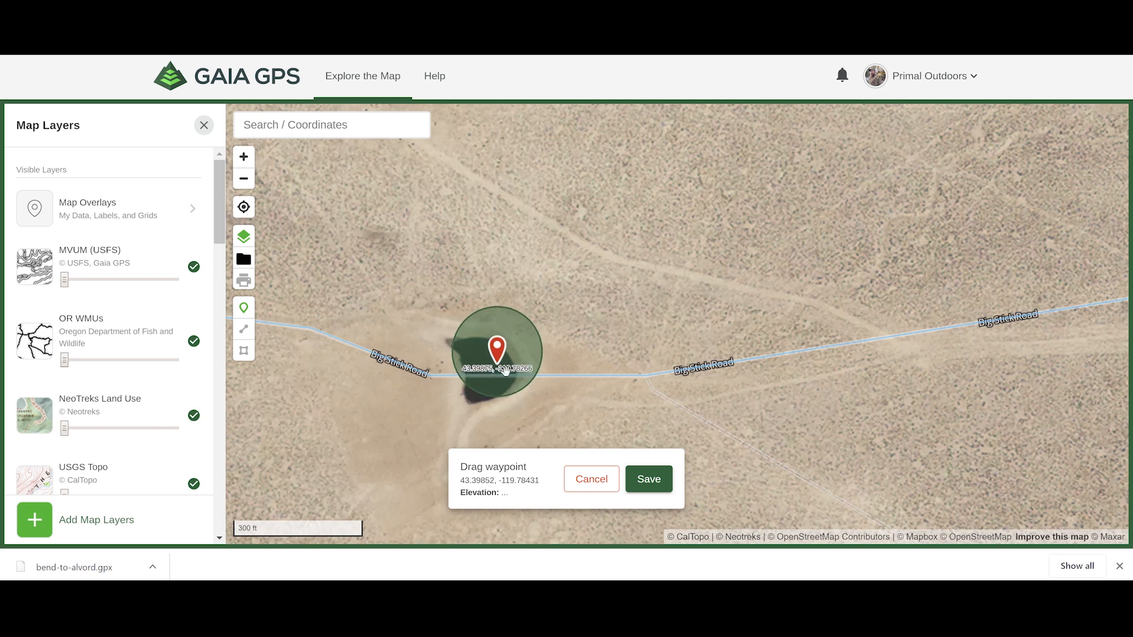
click(656, 480)
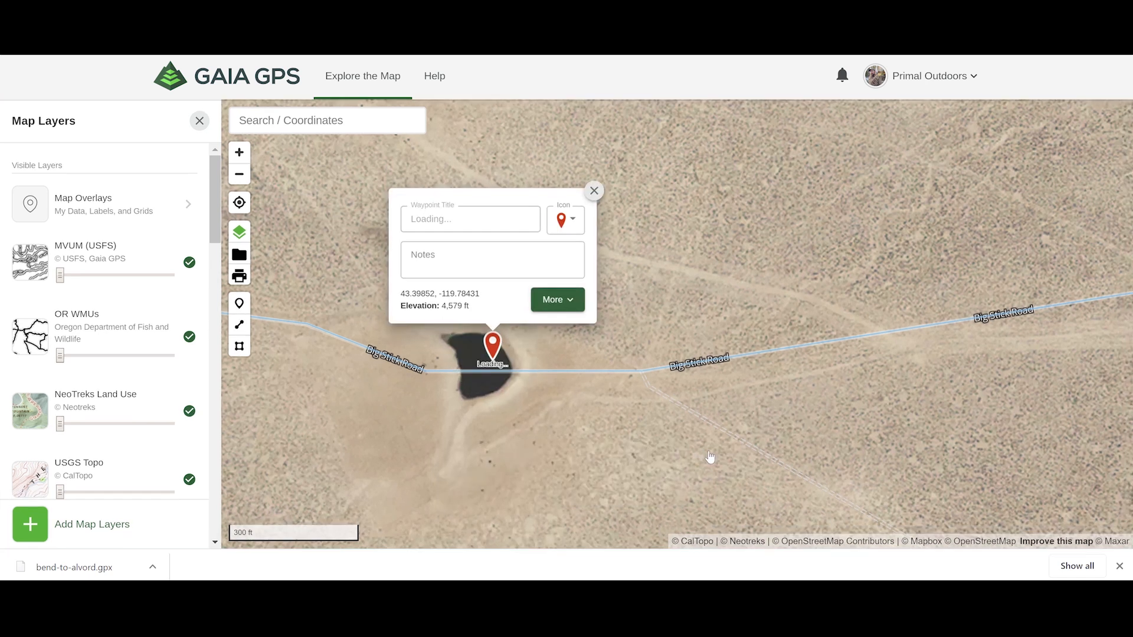
click(419, 228)
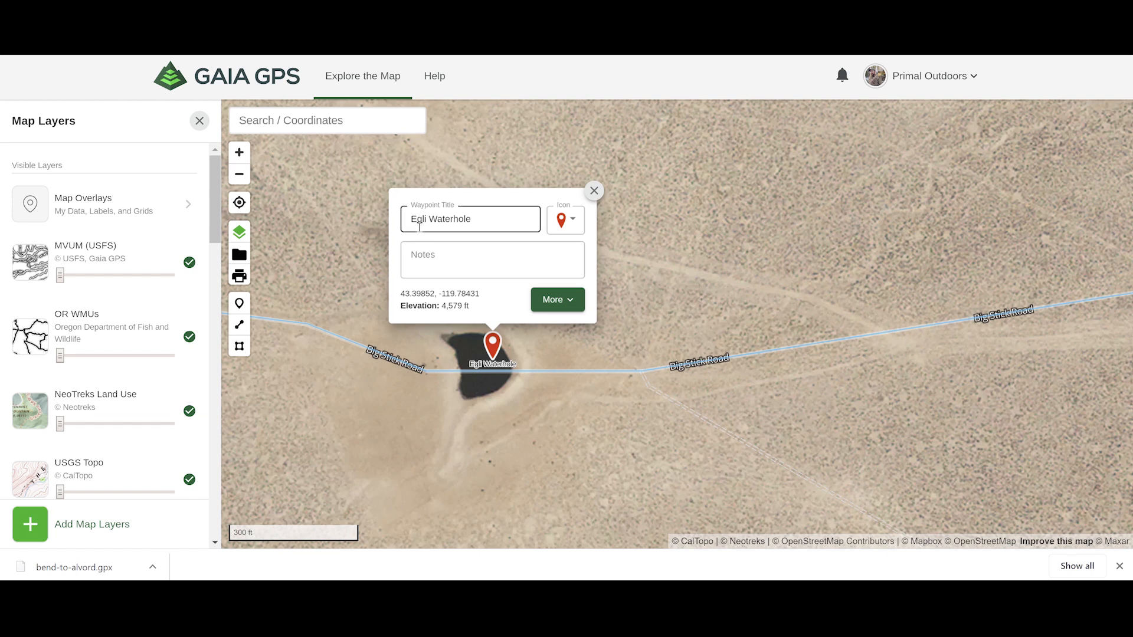
click(594, 191)
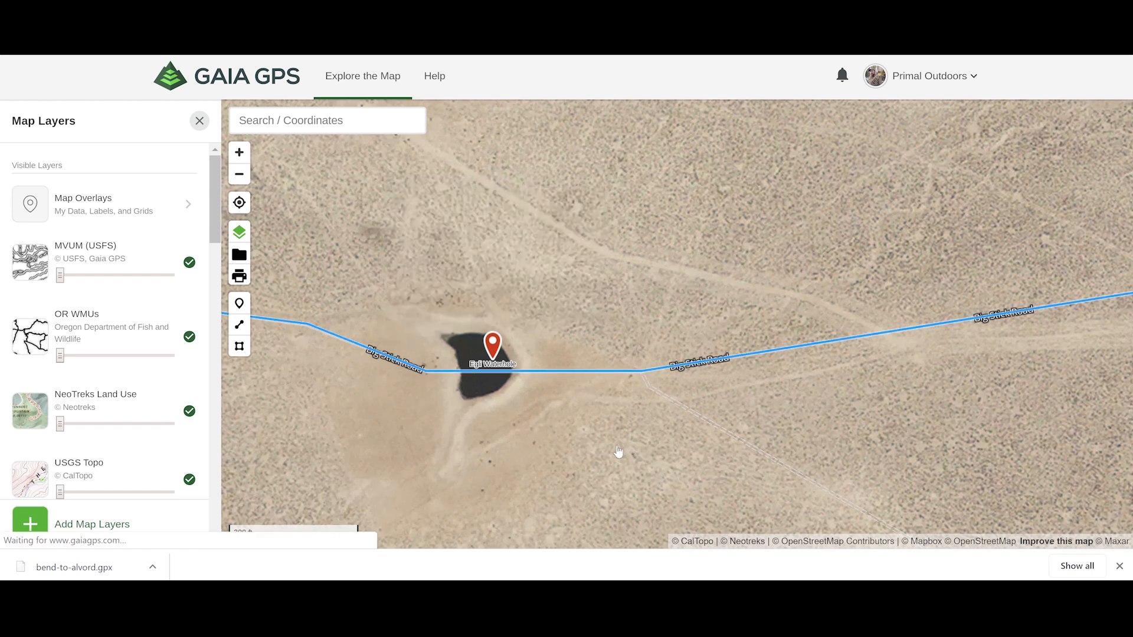
- Examine the overall route from Bend past Glass Butte and Egli Waterhole to Hole in the Ground, alongside the route through Christmas Valley
scroll(620, 454, up, 2)
scroll(619, 451, down, 3)
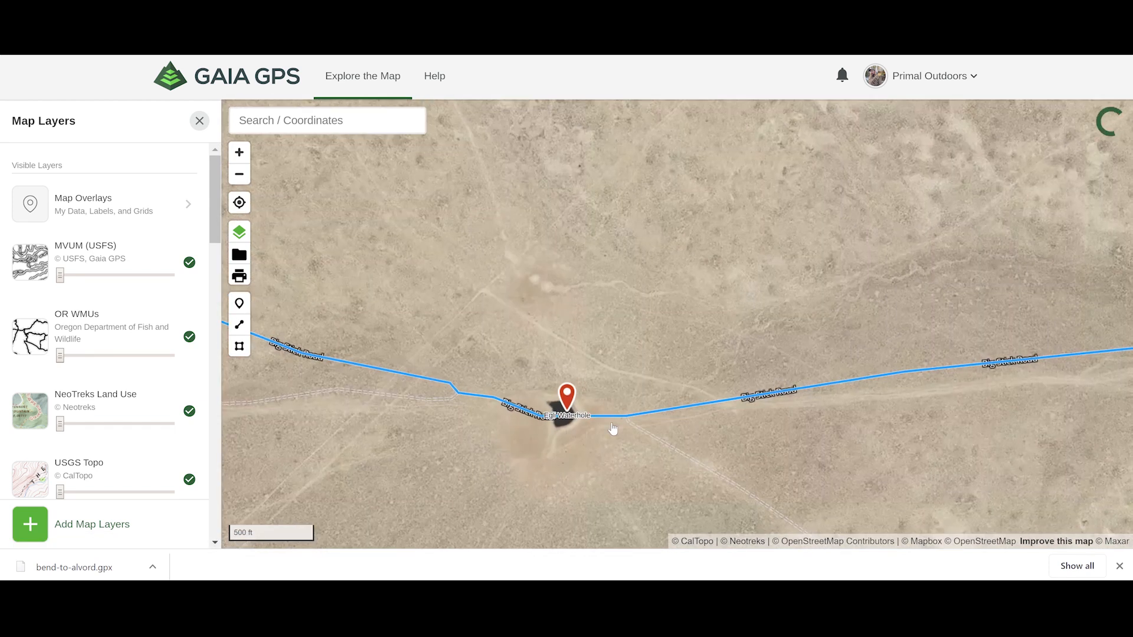
scroll(612, 428, down, 3)
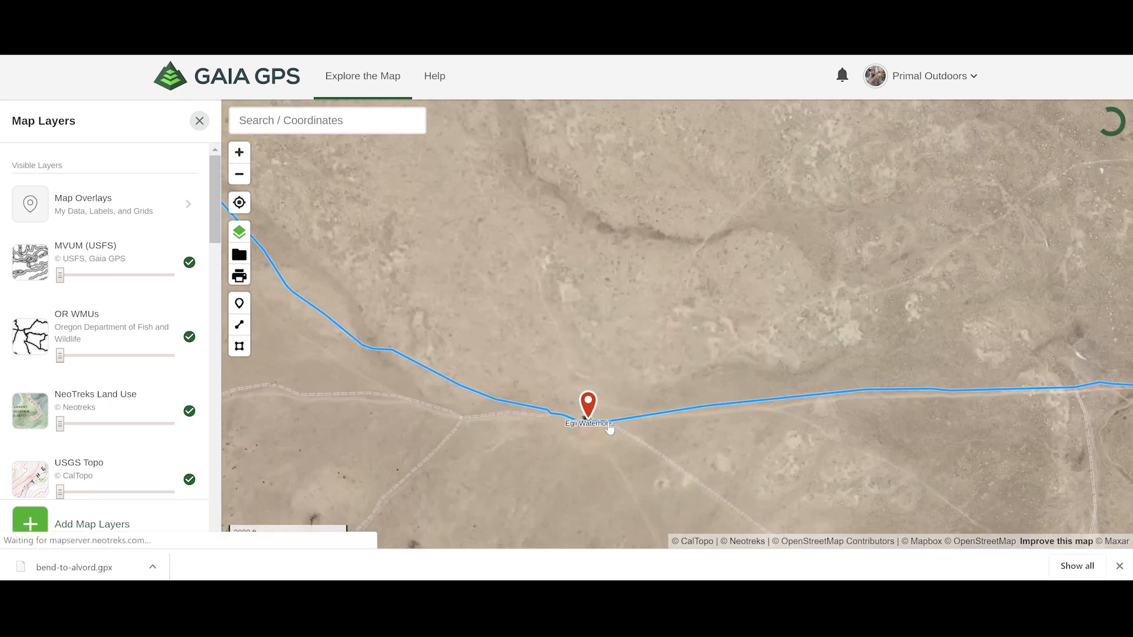
scroll(625, 434, down, 3)
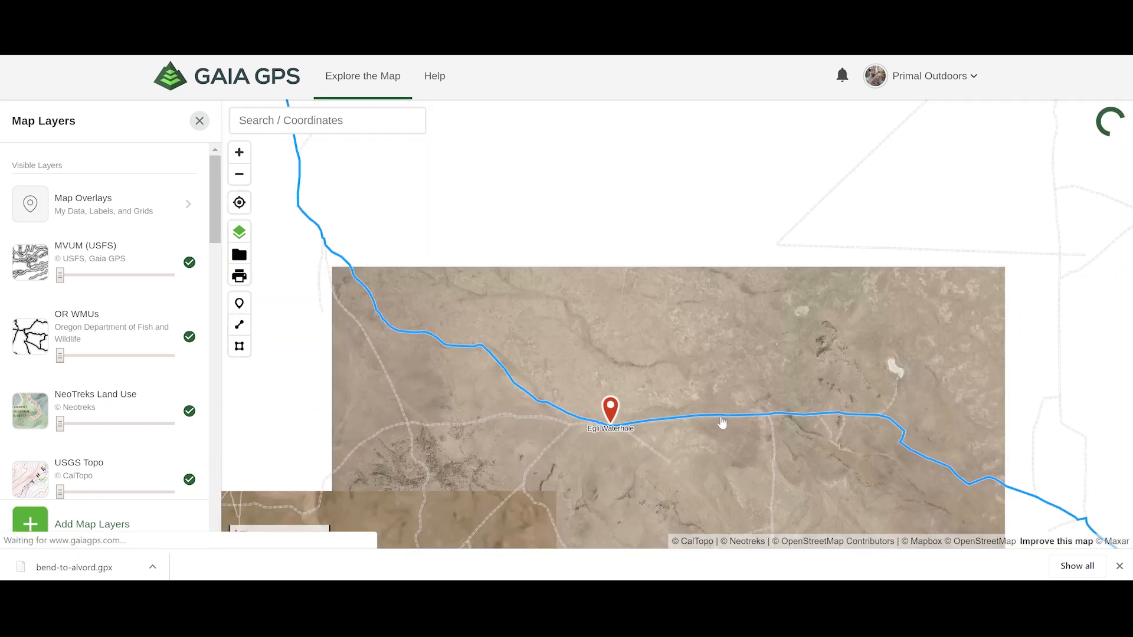
scroll(708, 426, down, 3)
drag(667, 386, 624, 312)
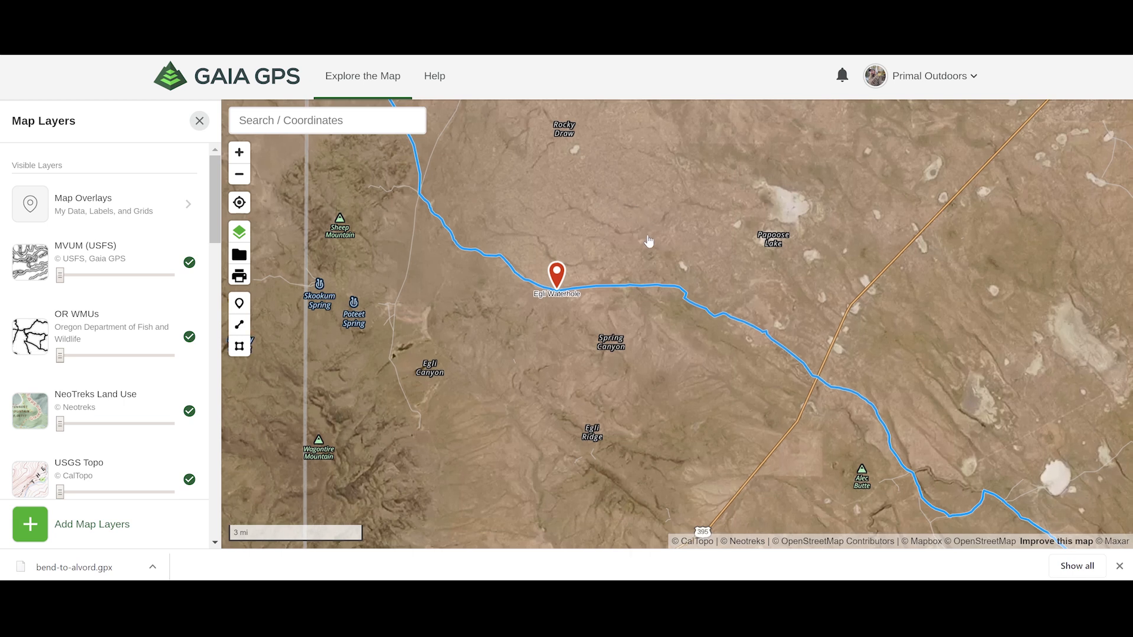
scroll(649, 213, down, 5)
drag(589, 175, 581, 316)
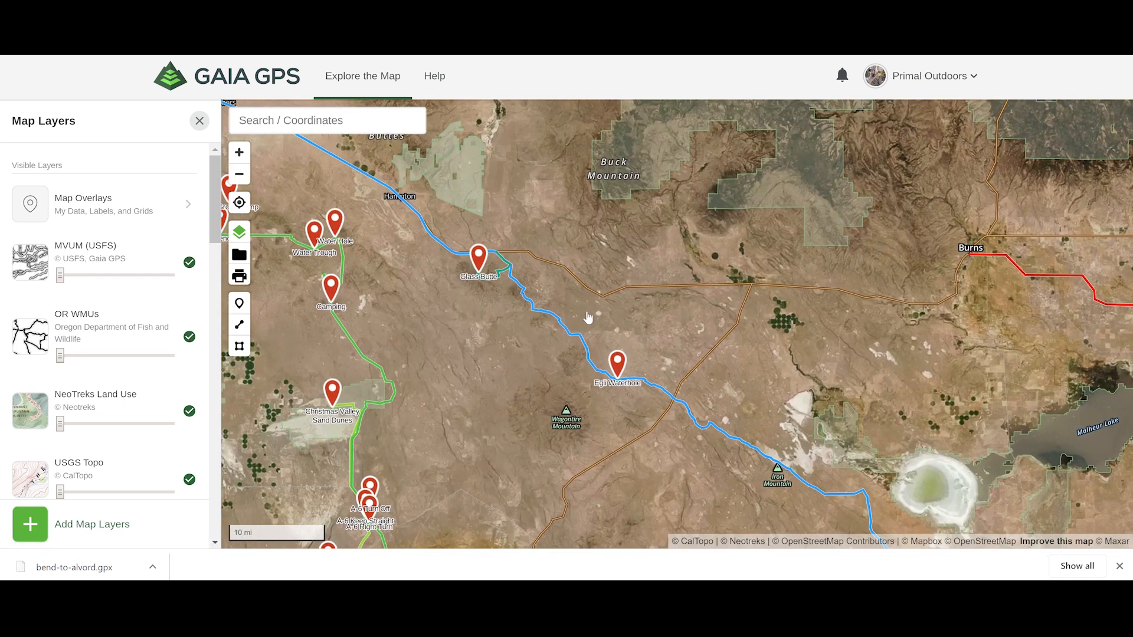
scroll(581, 316, down, 3)
drag(565, 316, 596, 324)
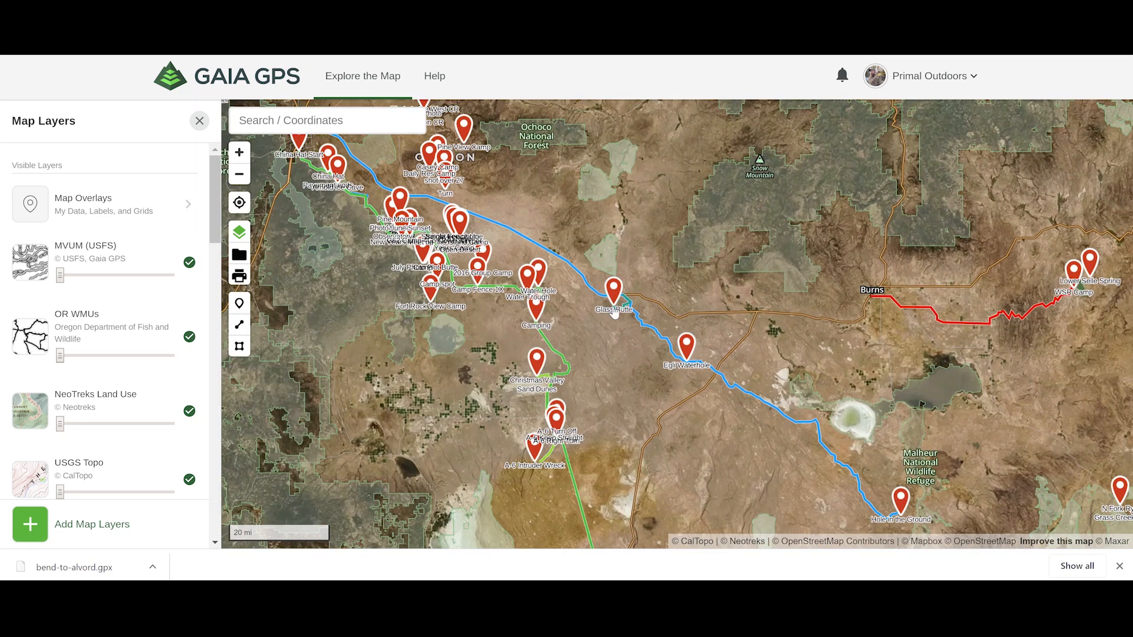
drag(616, 415, 758, 445)
scroll(758, 446, down, 5)
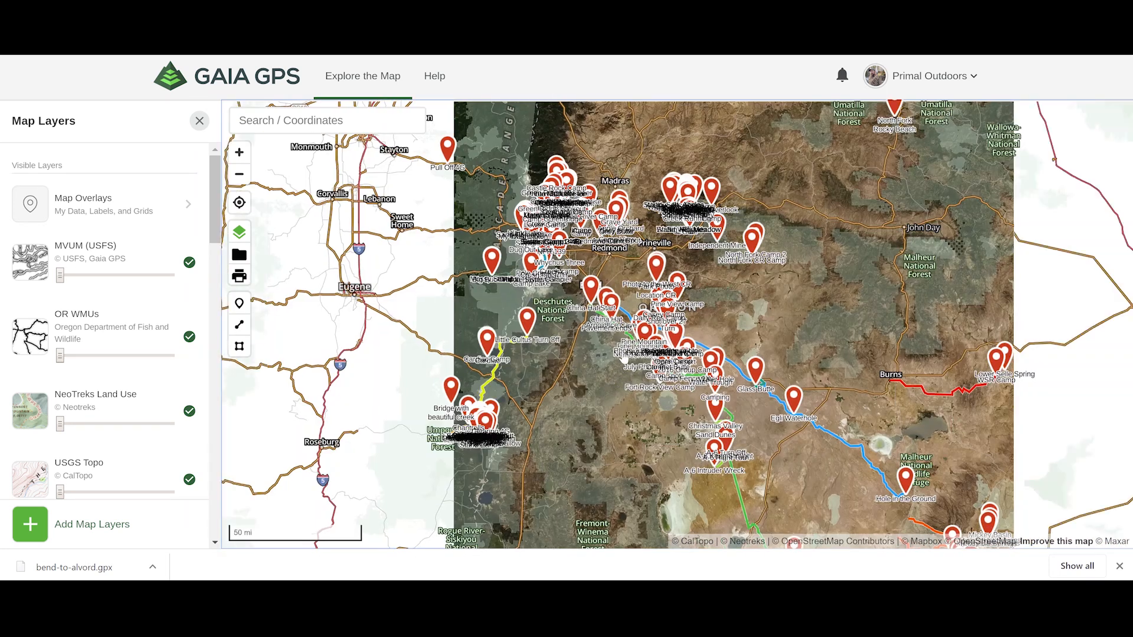
scroll(738, 416, up, 4)
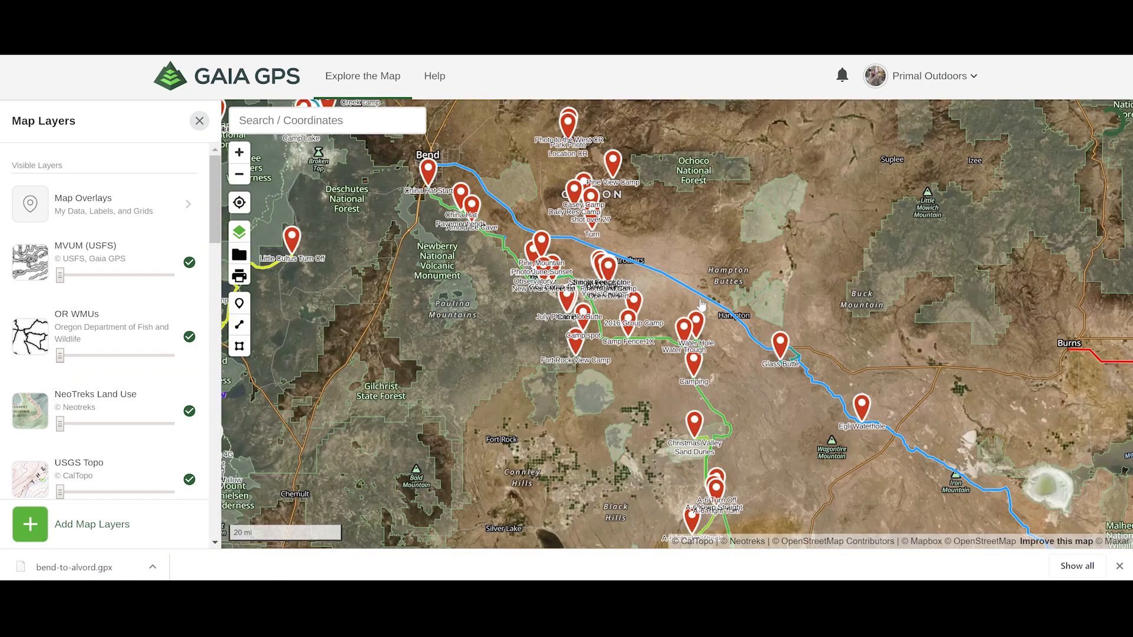
drag(701, 305, 616, 232)
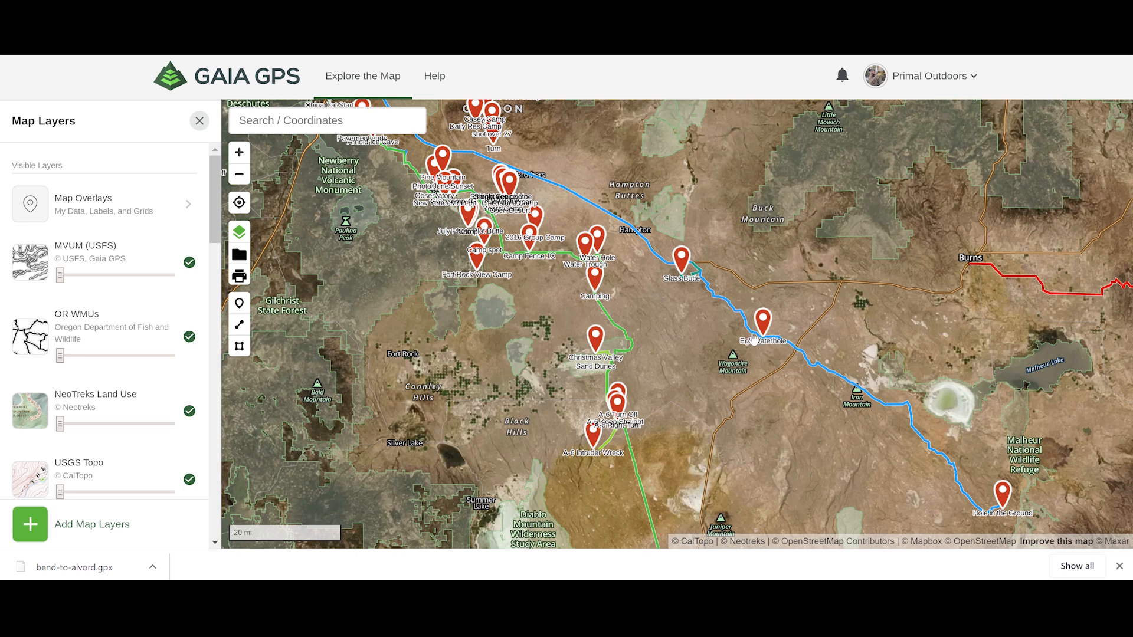
drag(641, 271, 739, 366)
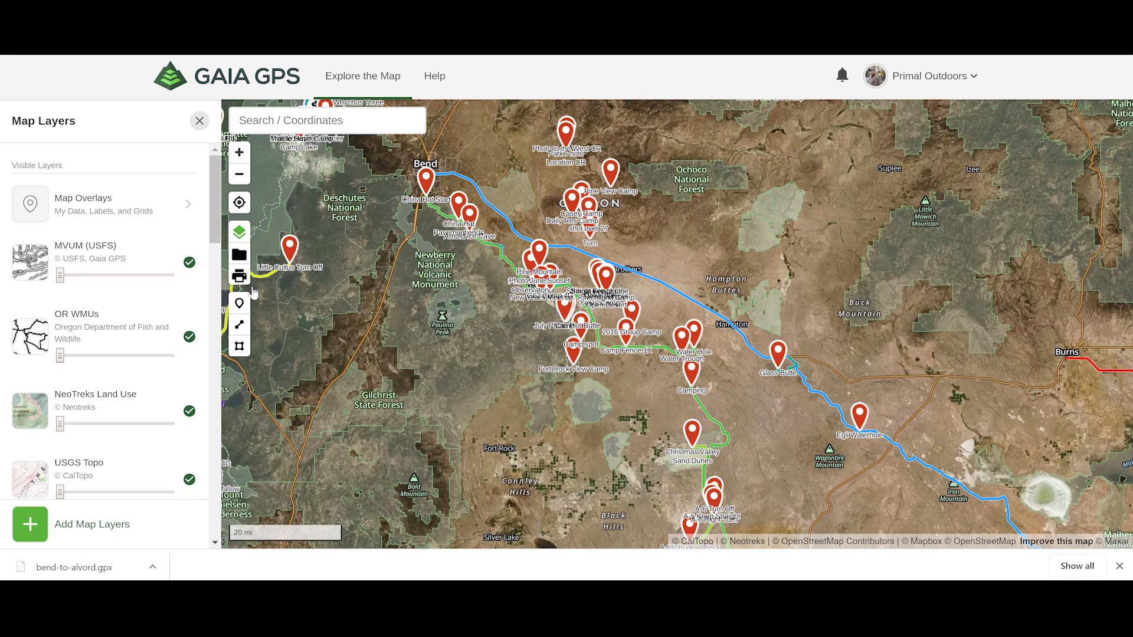
- Start a new Hiking-mode route at the waypoint south of Bend and extend it to the track junction east of Kotzman Basin
click(239, 325)
scroll(411, 224, down, 2)
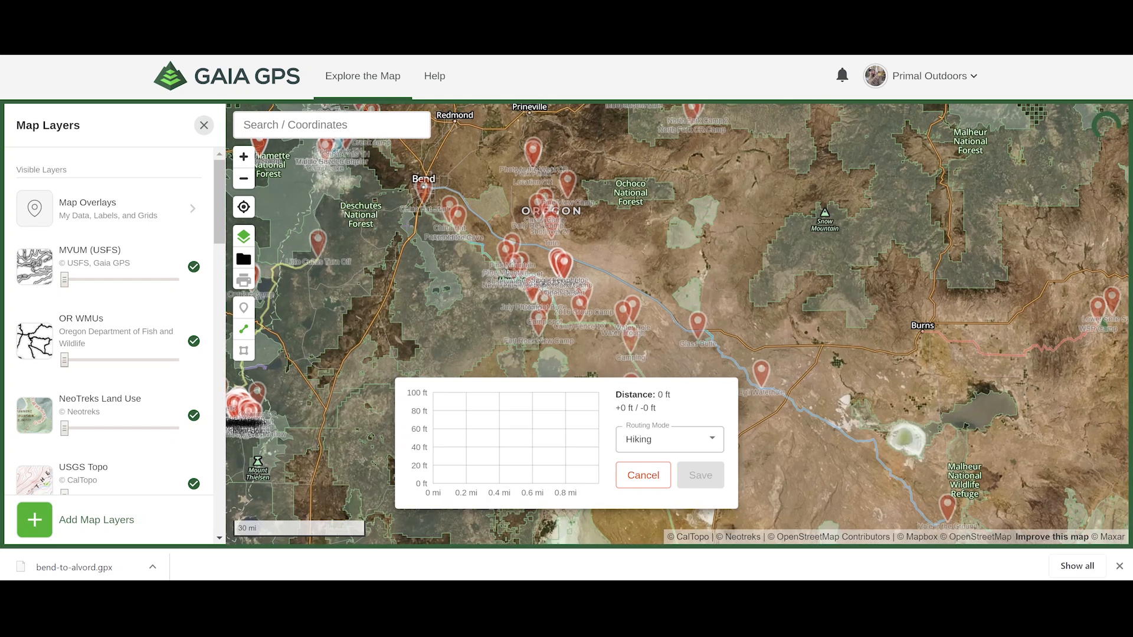
scroll(457, 190, up, 5)
scroll(457, 190, up, 3)
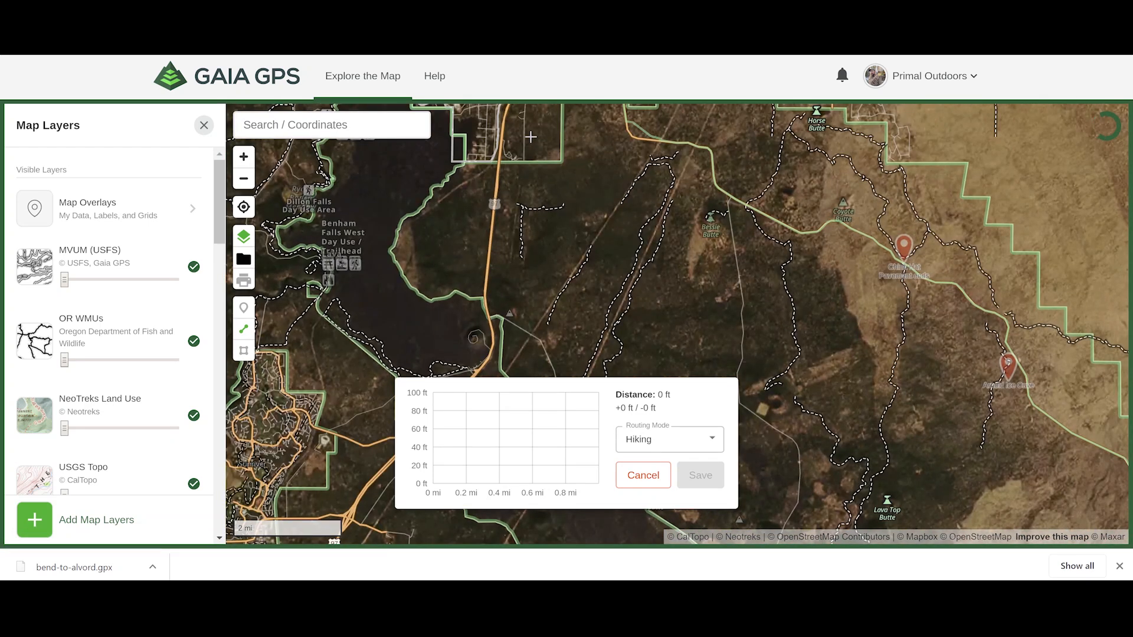
drag(509, 220, 468, 352)
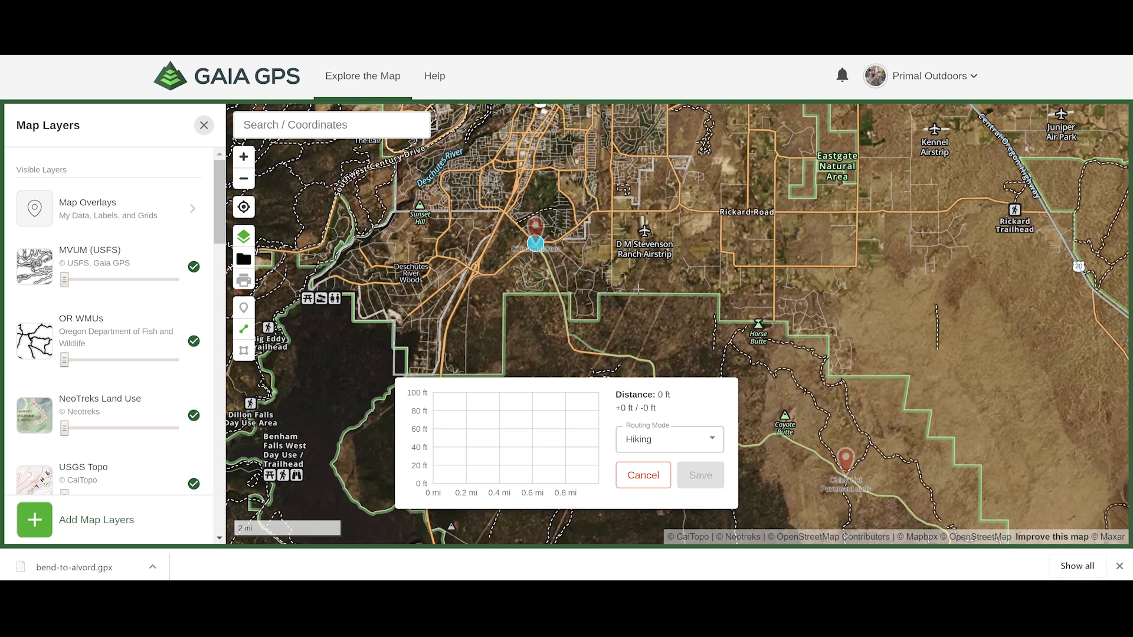
drag(717, 332, 606, 173)
scroll(645, 260, down, 4)
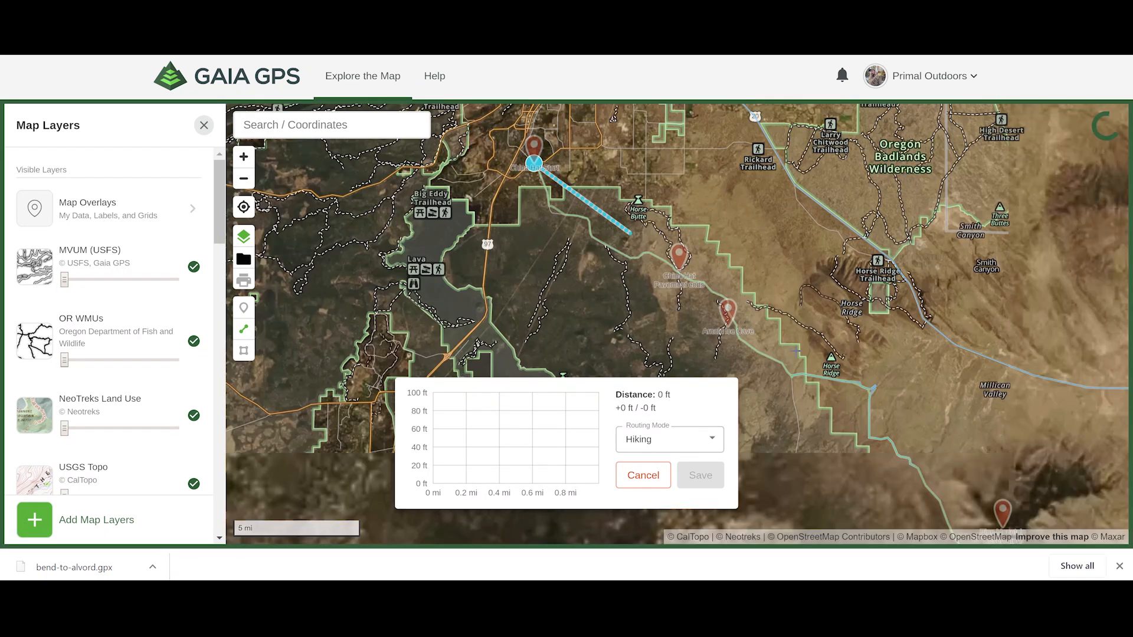
drag(879, 404, 432, 81)
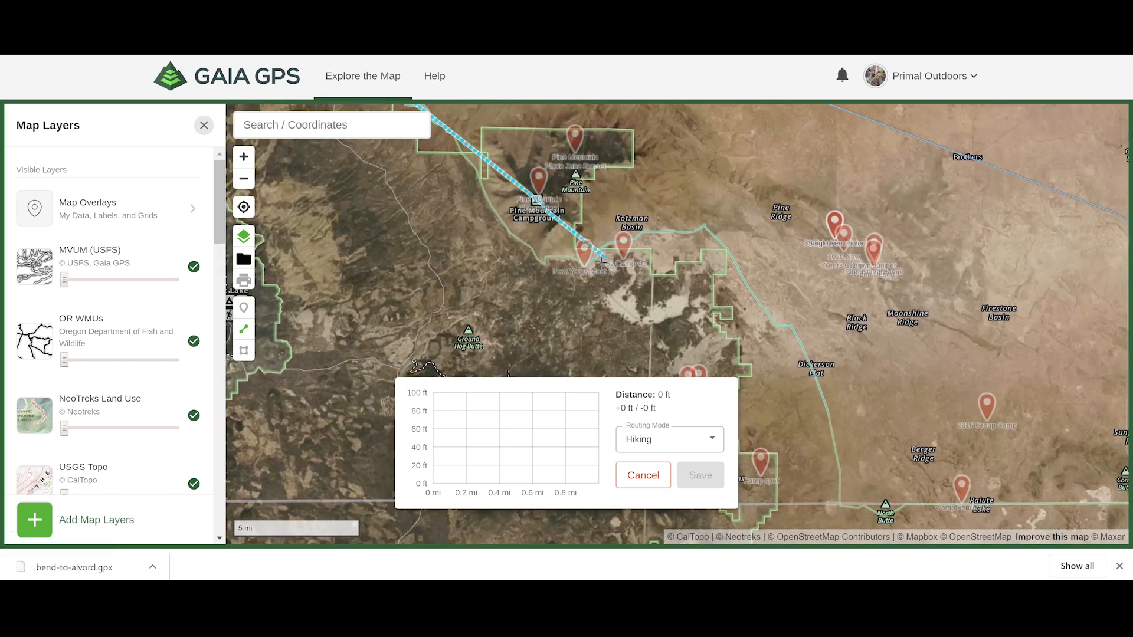
click(702, 226)
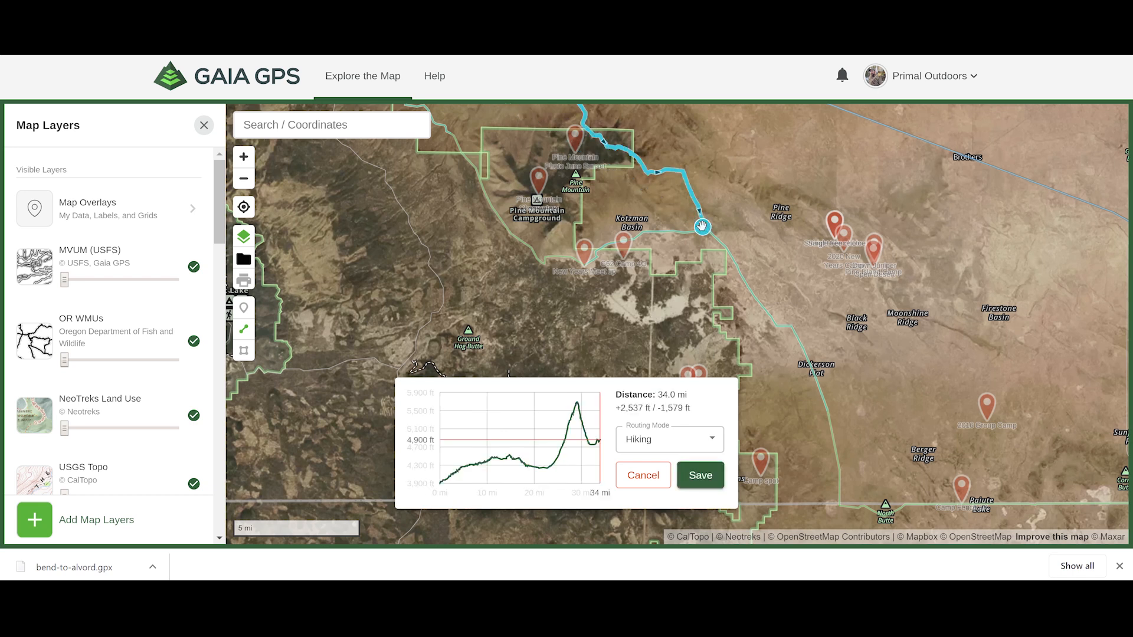
- Extend the new route south from the Kotzman Basin junction to the Christmas Valley Sand Dunes waypoint
scroll(701, 226, up, 3)
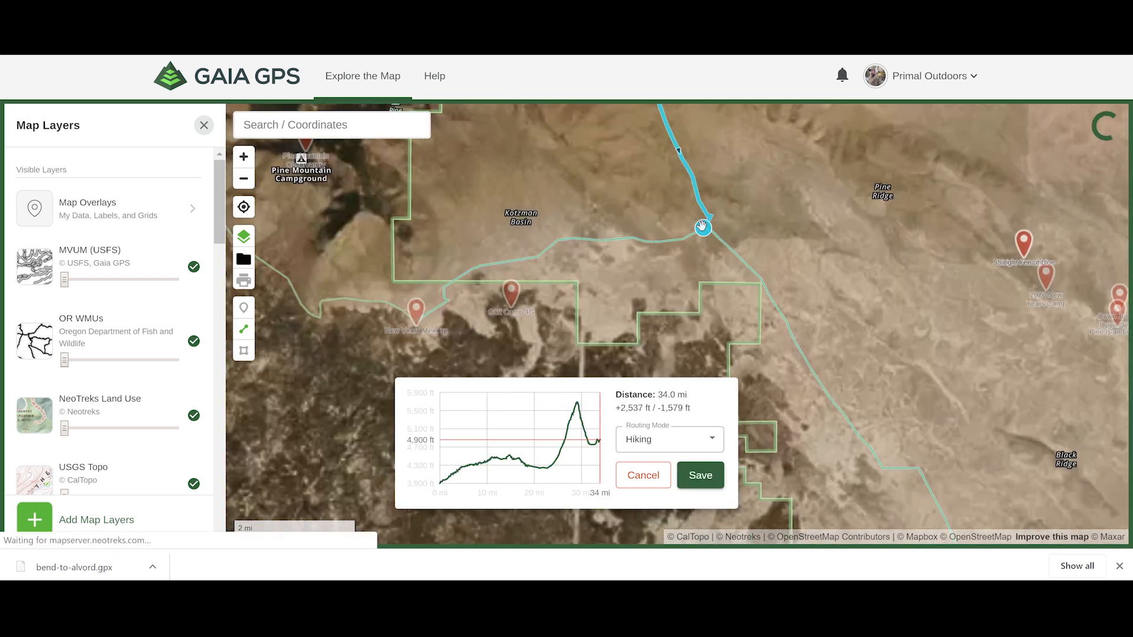
scroll(702, 226, down, 3)
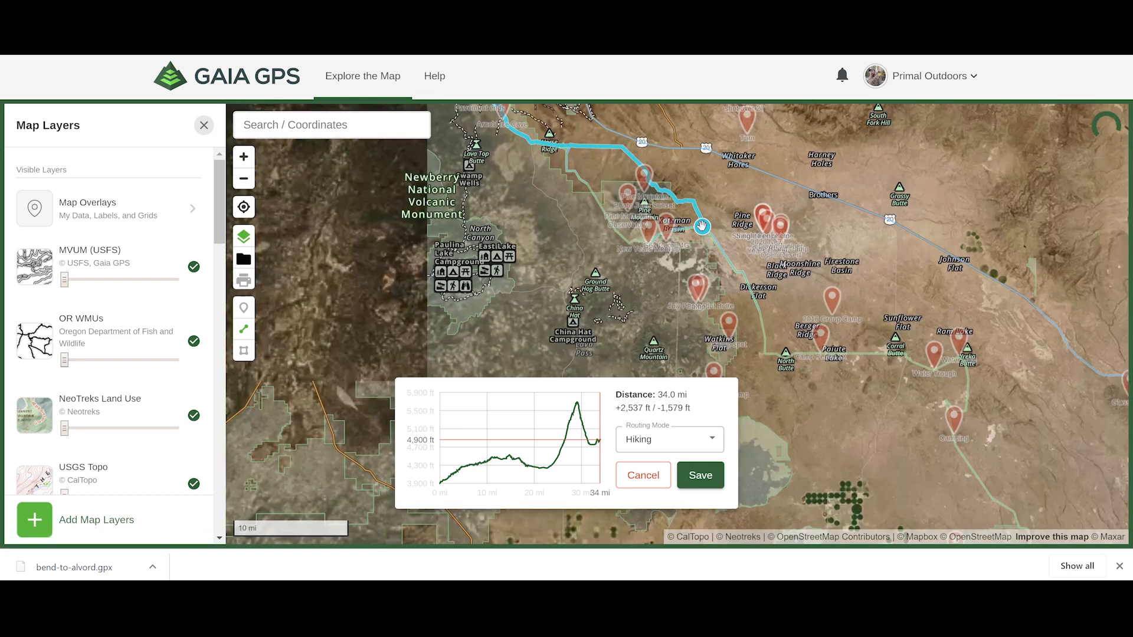
scroll(701, 226, down, 3)
scroll(701, 226, up, 2)
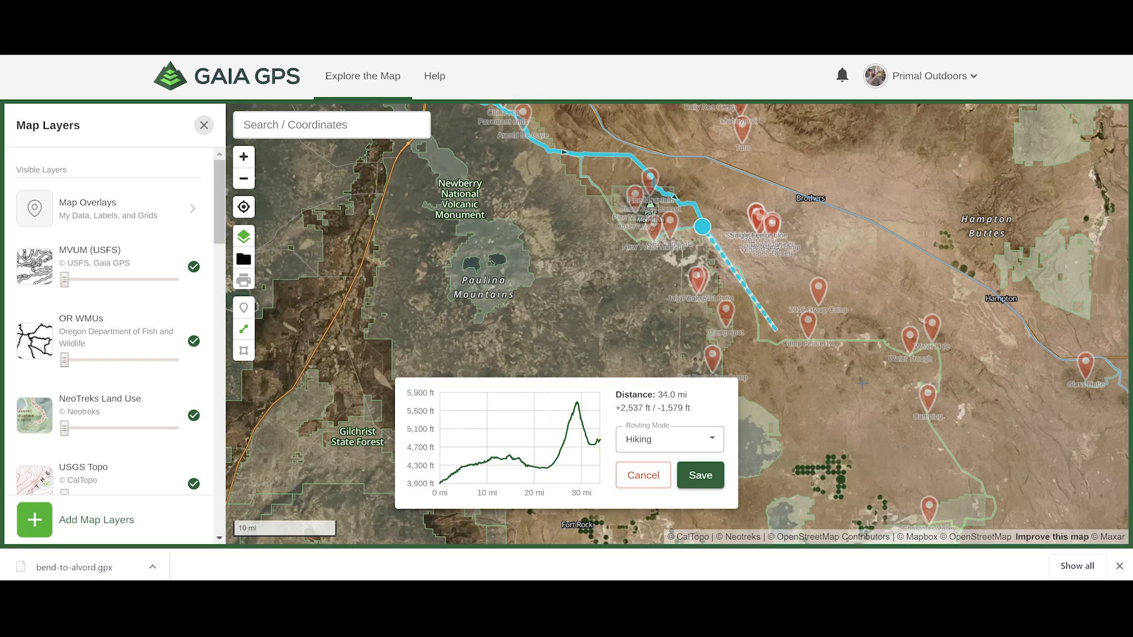
drag(816, 370, 575, 105)
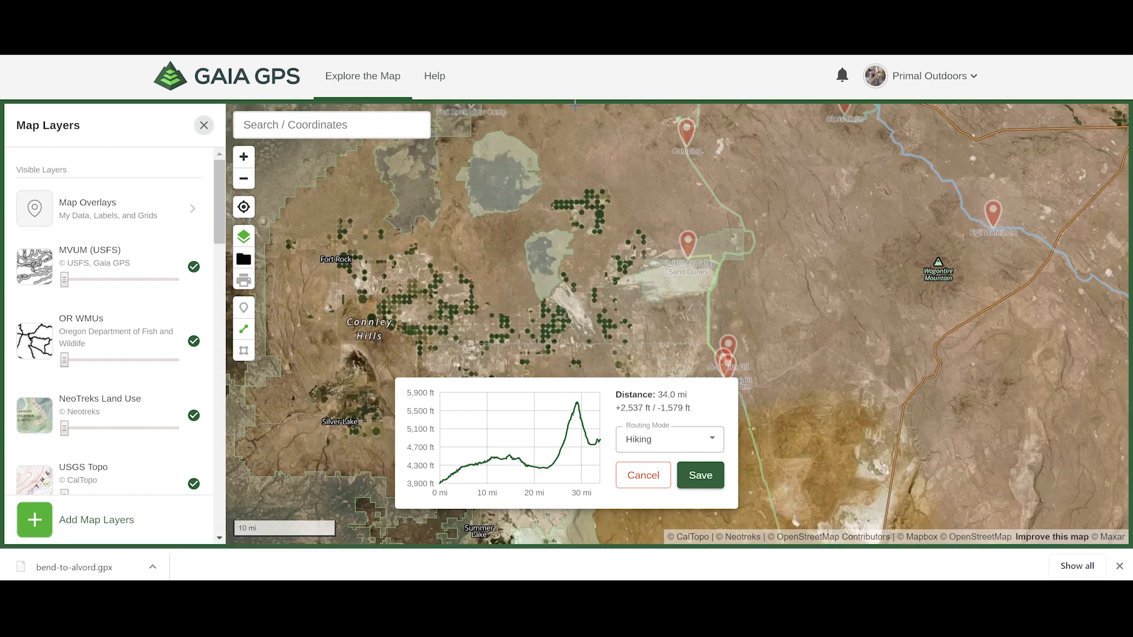
click(688, 253)
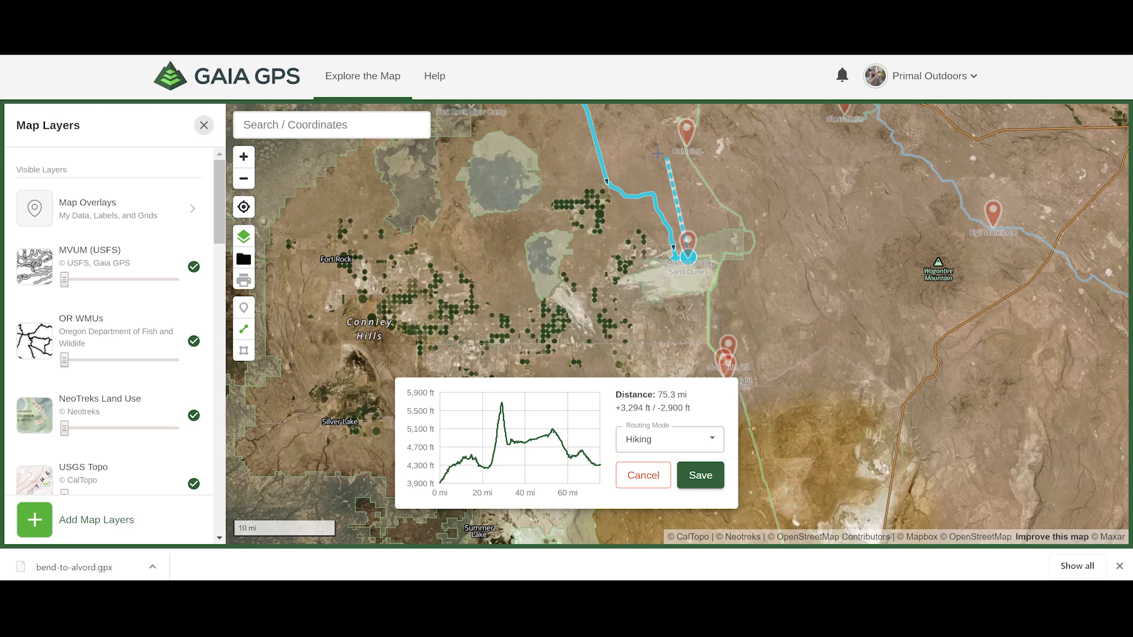
- Continue the new route from the sand dunes to the Egli Waterhole waypoint and on to Hole in the Ground
drag(660, 170, 617, 162)
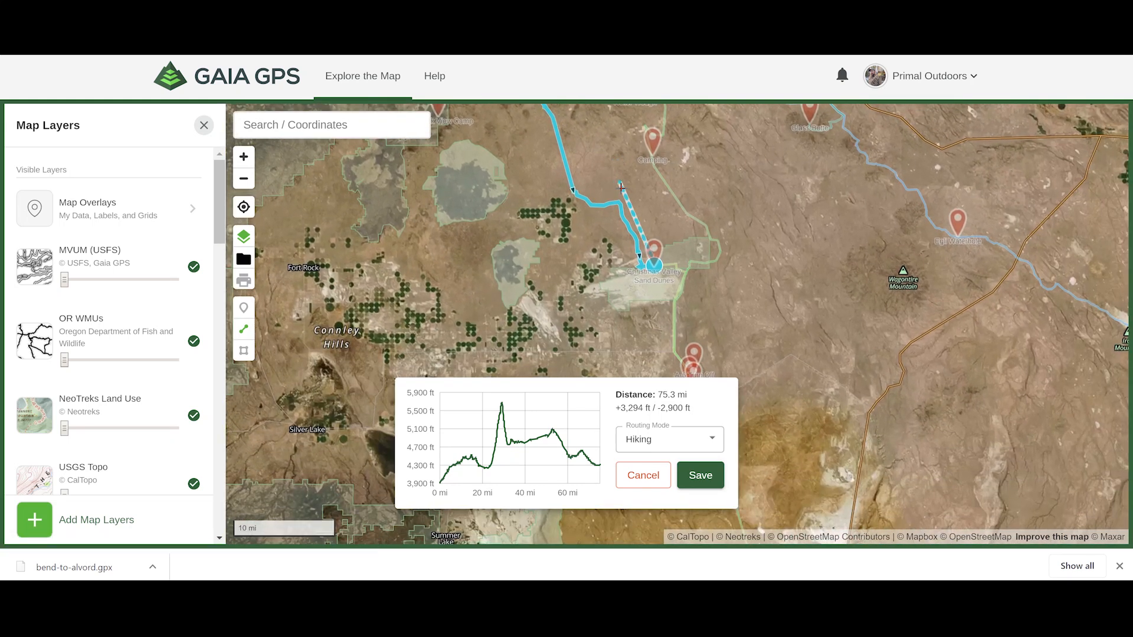
scroll(618, 186, down, 3)
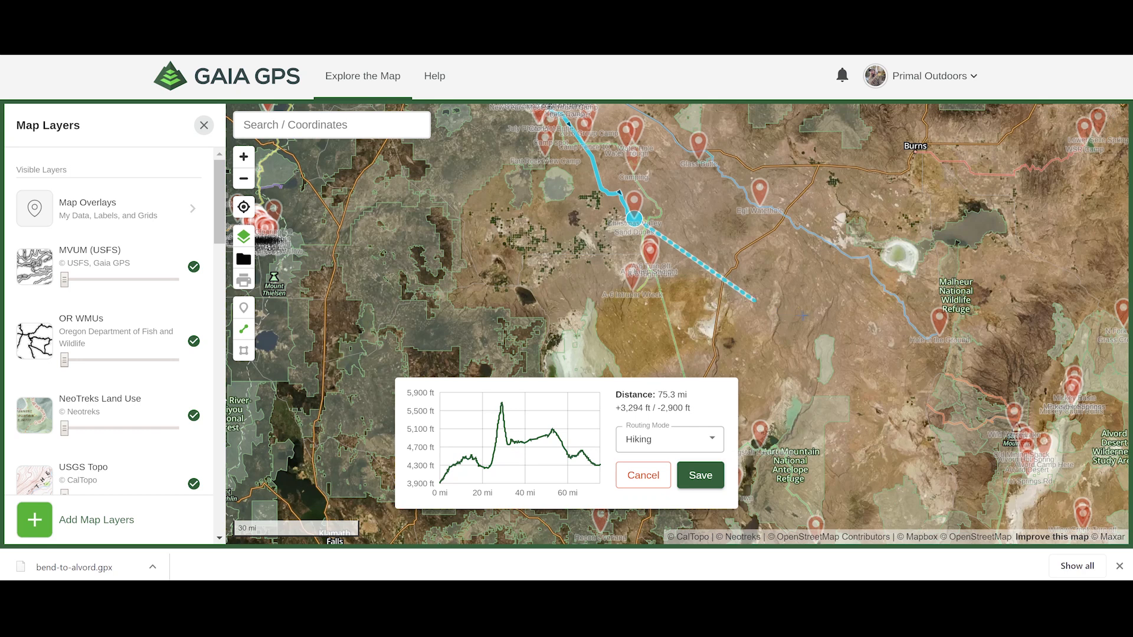
click(757, 207)
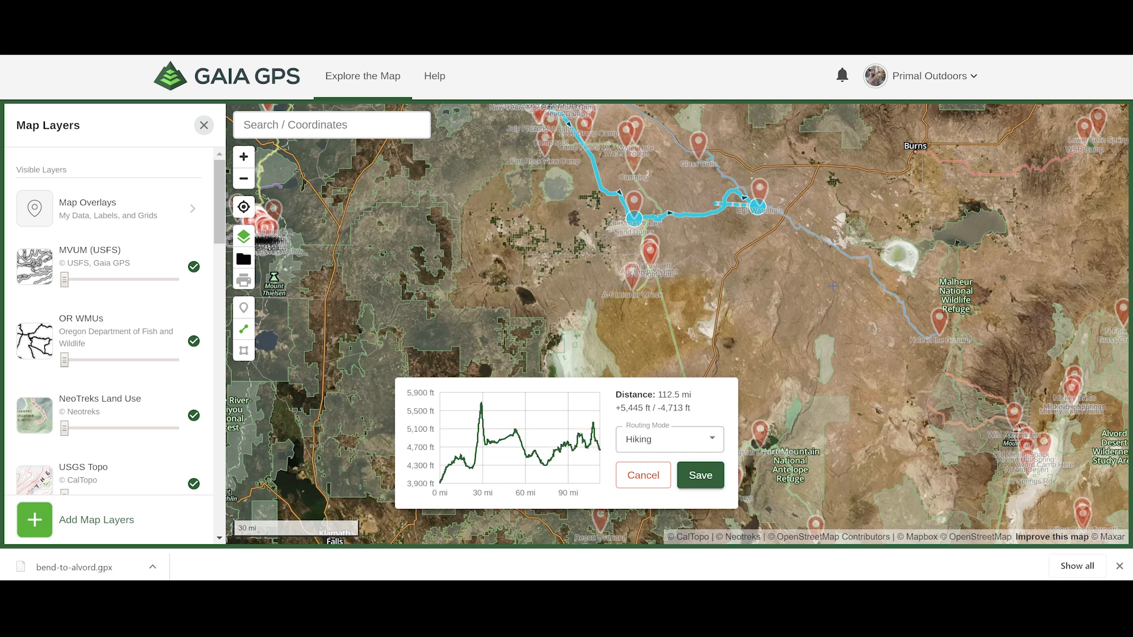
drag(893, 326, 787, 289)
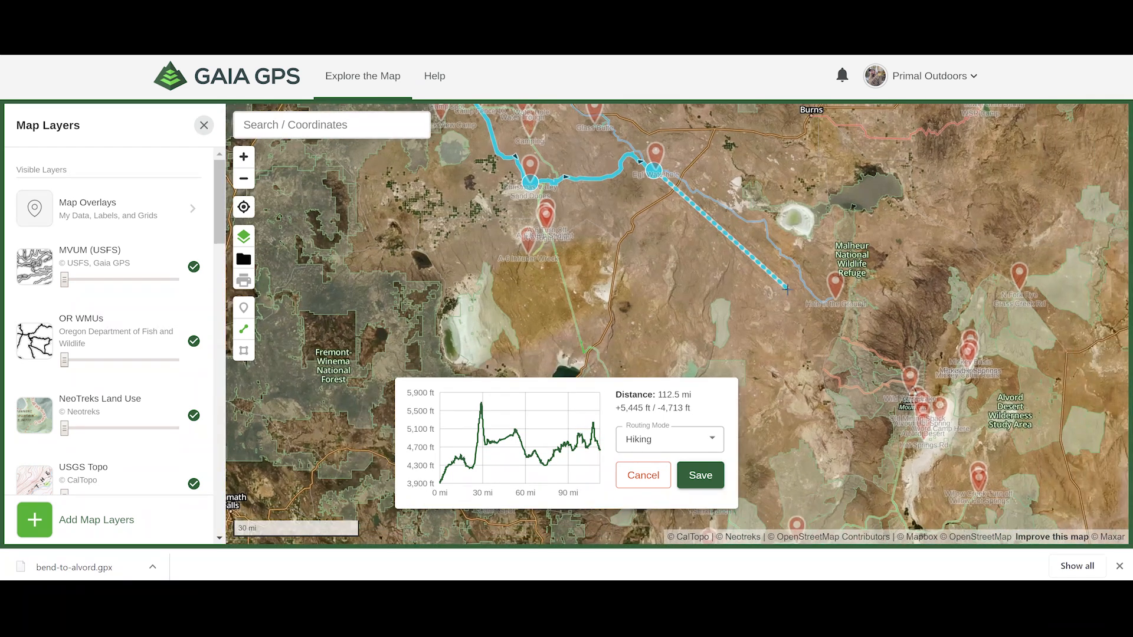
click(834, 296)
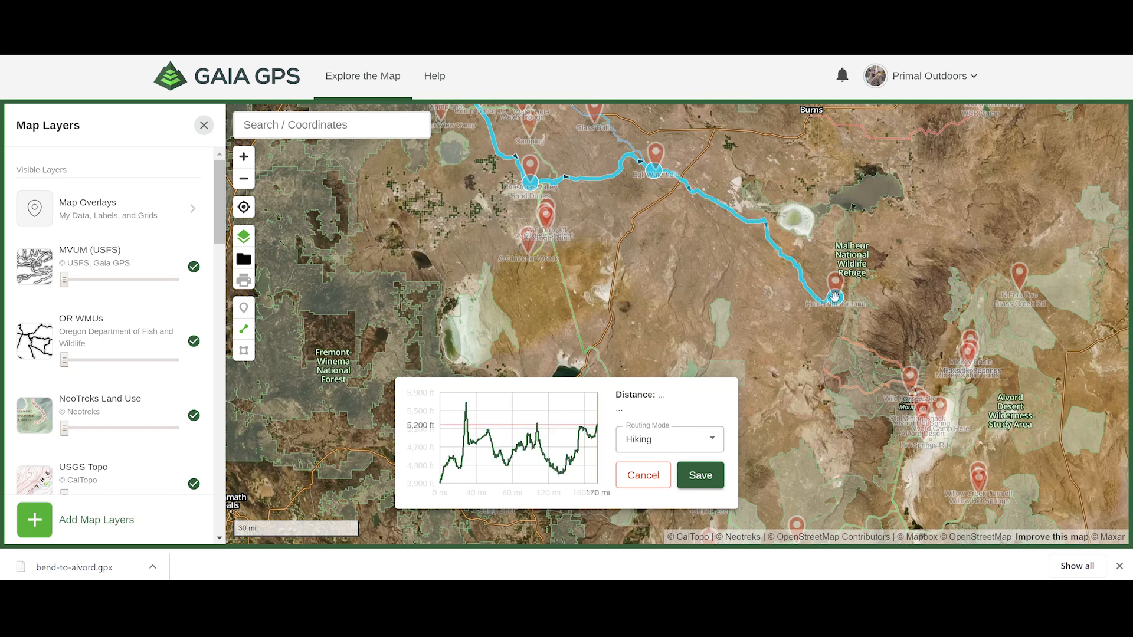
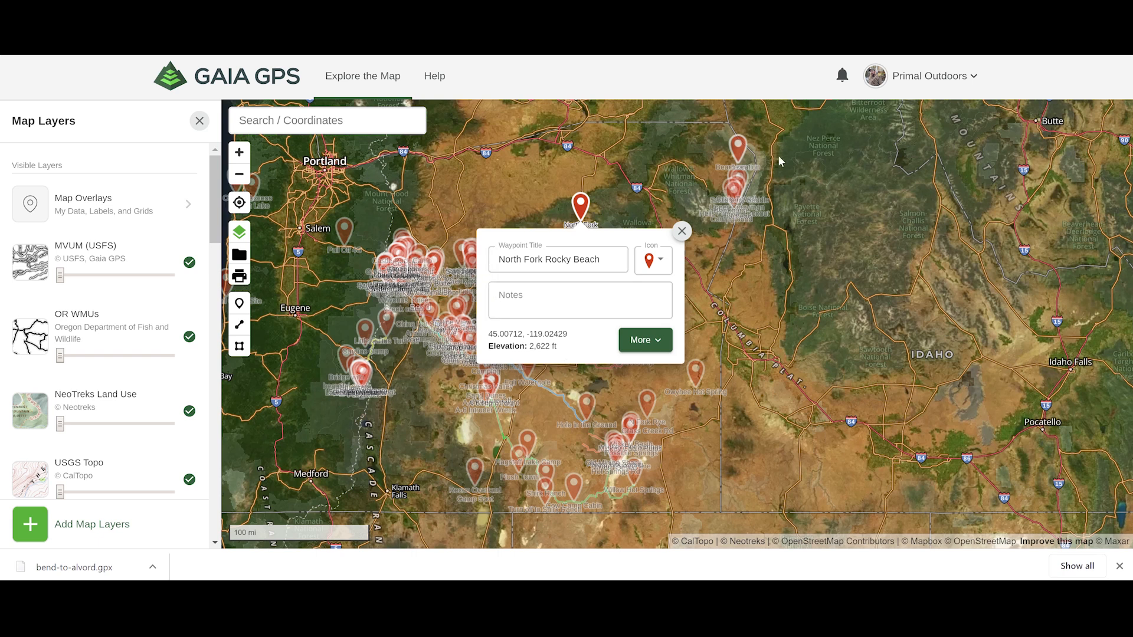
- Highlight the coordinates in the North Fork Rocky Beach waypoint's details and close the details
drag(489, 334, 581, 339)
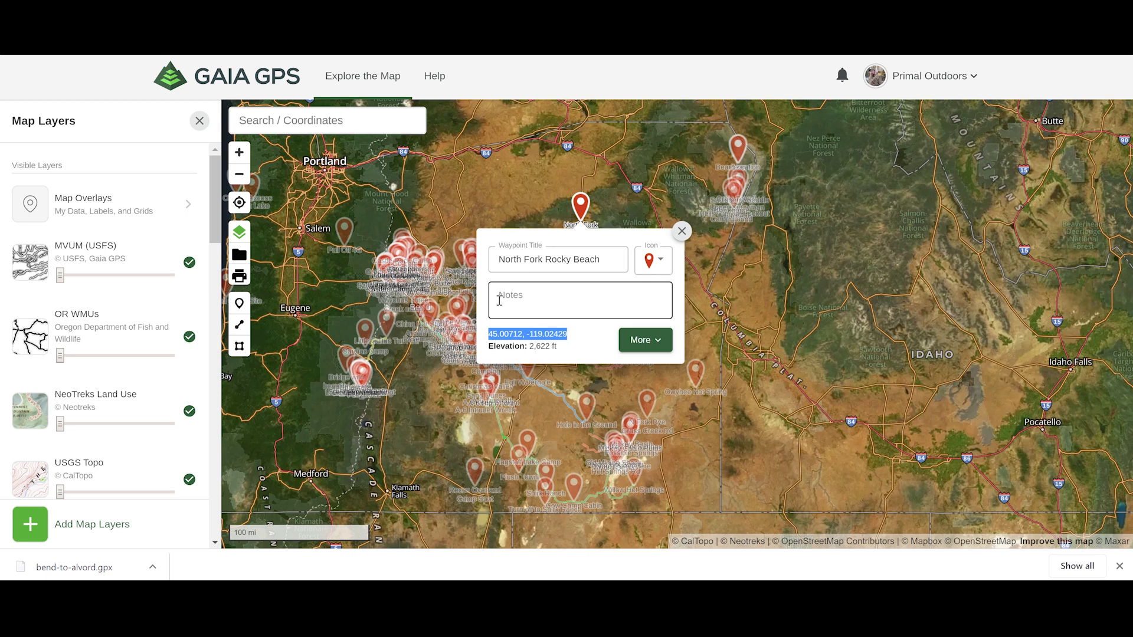
click(682, 231)
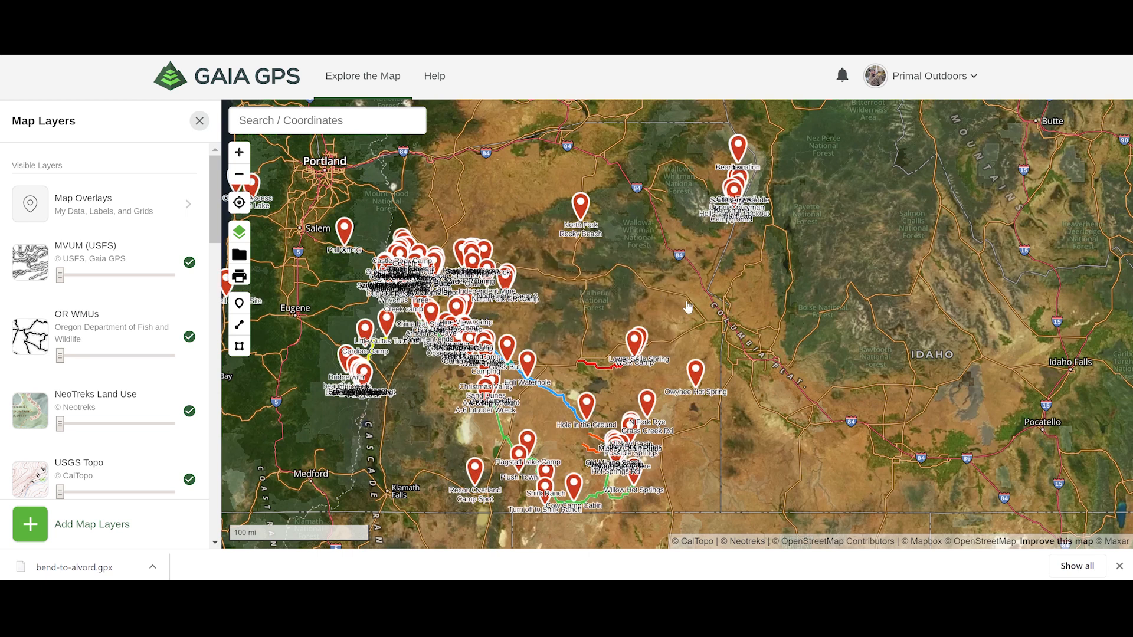
drag(688, 305, 768, 335)
drag(750, 287, 705, 234)
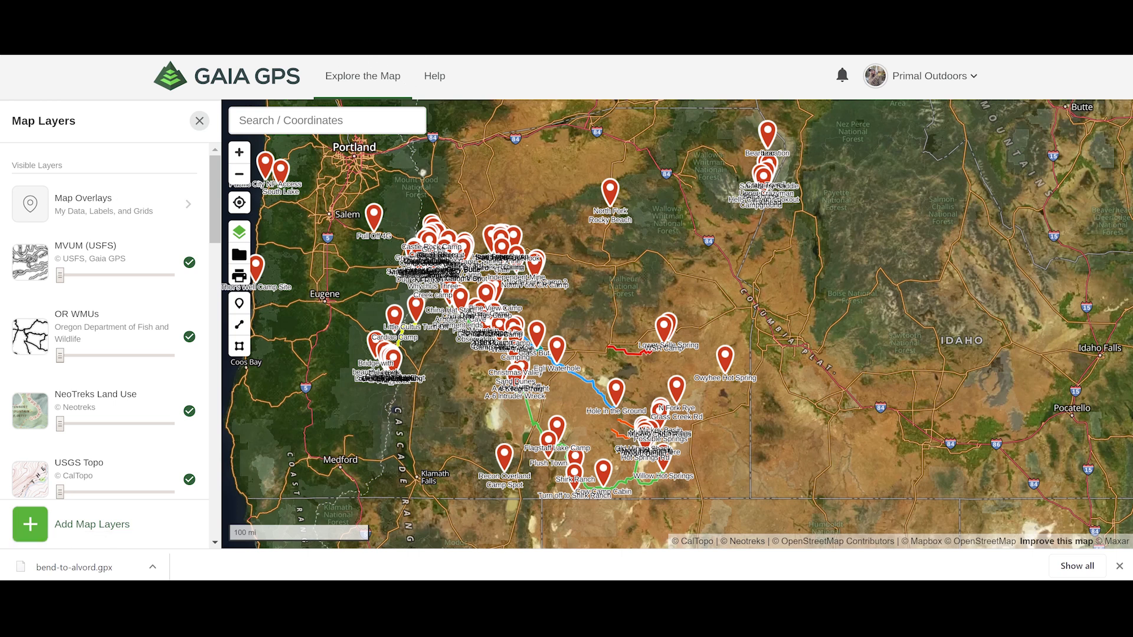
click(286, 120)
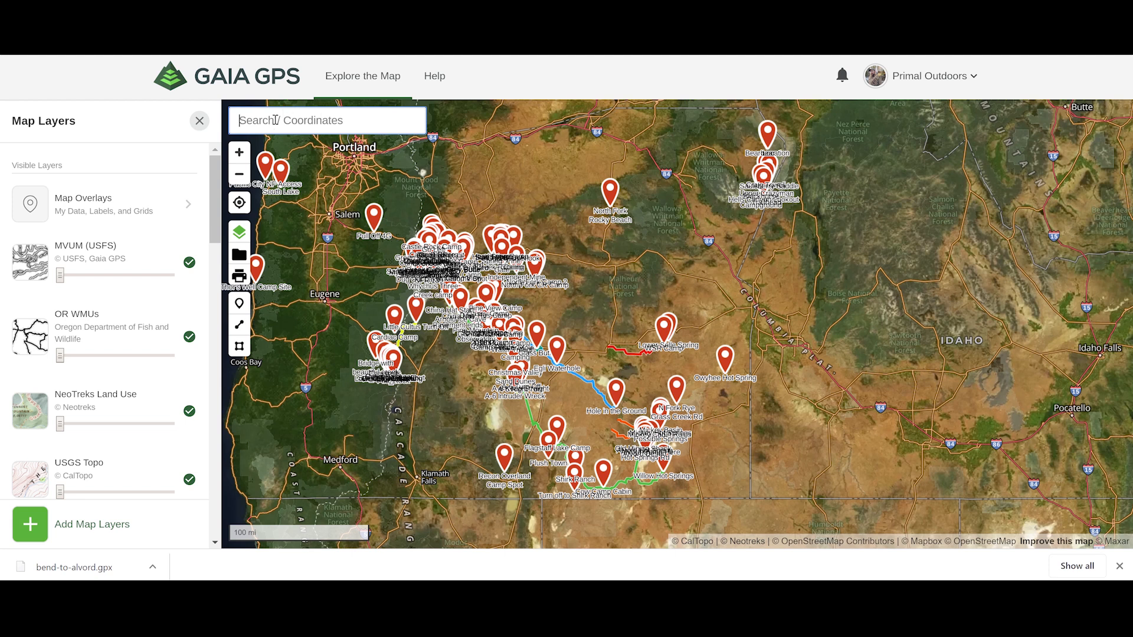
right_click(275, 120)
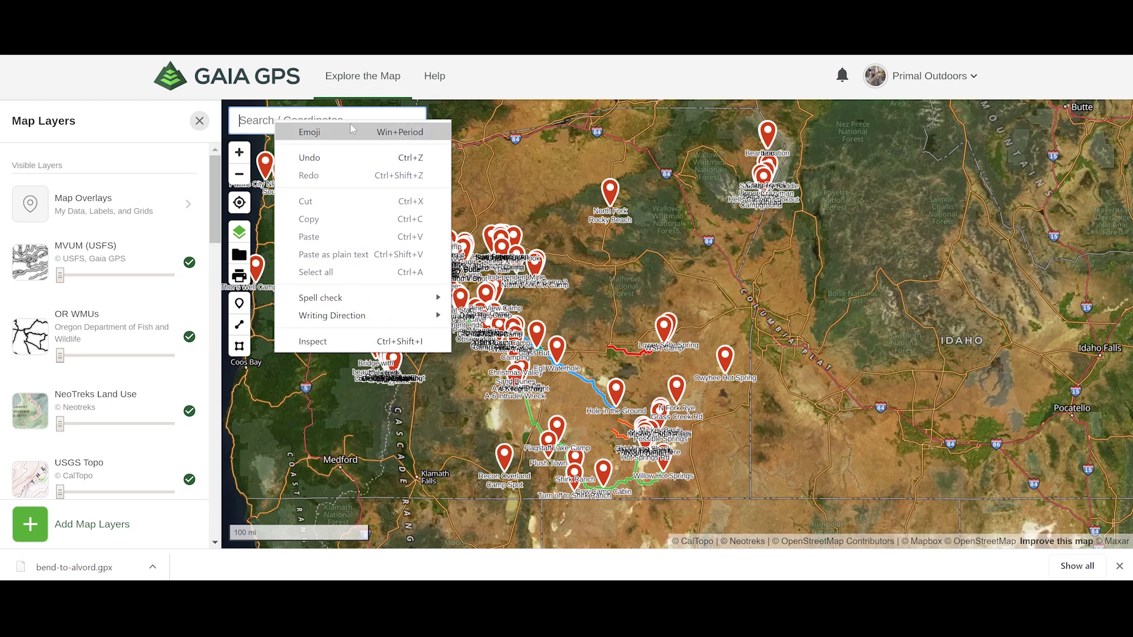
click(249, 116)
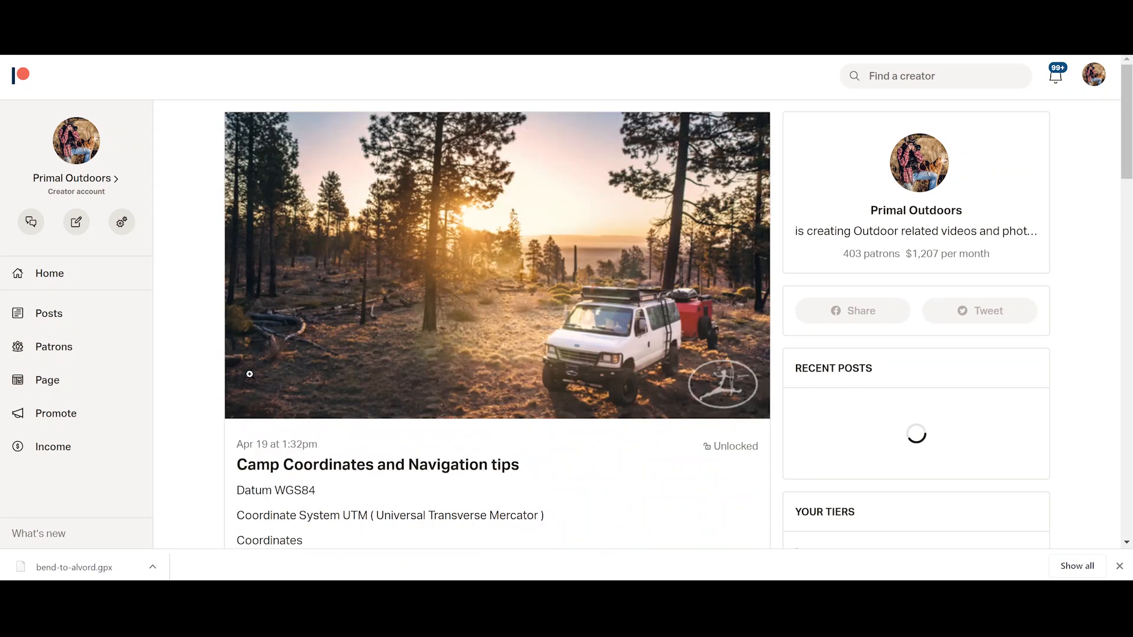
- Copy the UTM coordinates 10 T 619842.93 4935712.49 from the Patreon post "Camp Coordinates and Navigation tips" and return to the Gaia GPS map
scroll(259, 378, down, 6)
drag(236, 197, 395, 201)
right_click(394, 199)
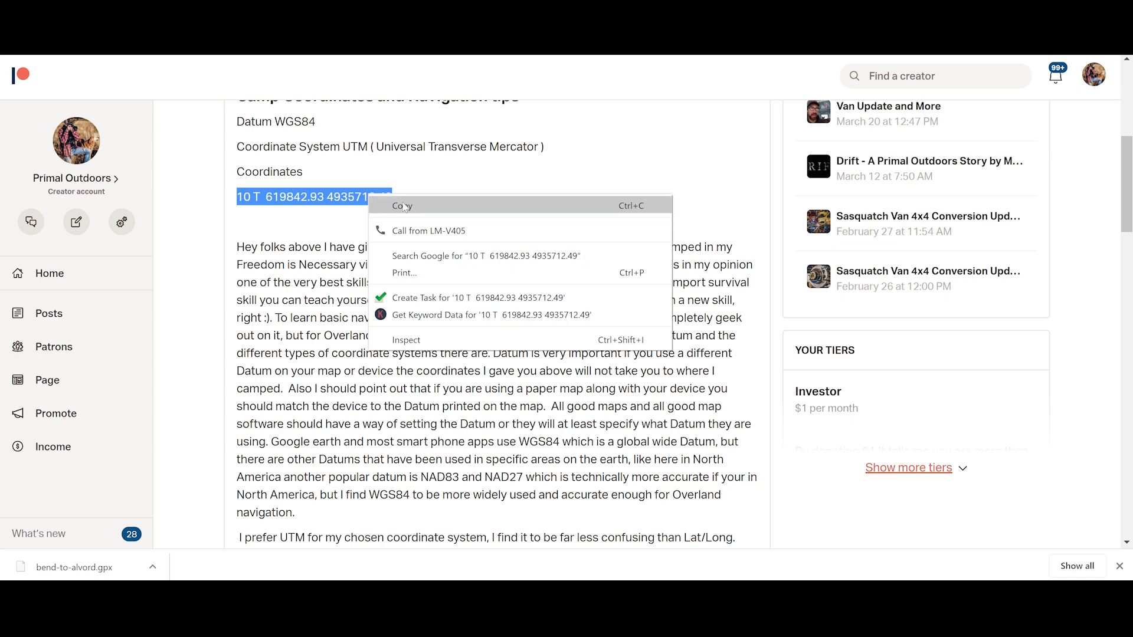
click(406, 207)
click(189, 14)
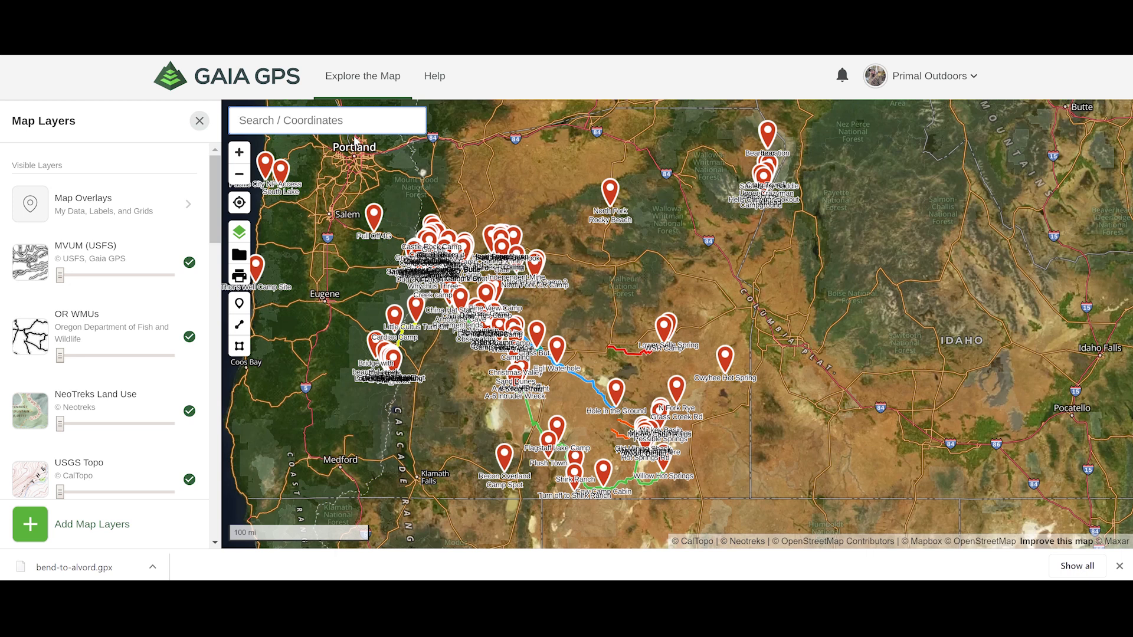
- Search the map for the copied coordinates 10 T 619842.93 4935712.49 and go to the matching location
right_click(346, 121)
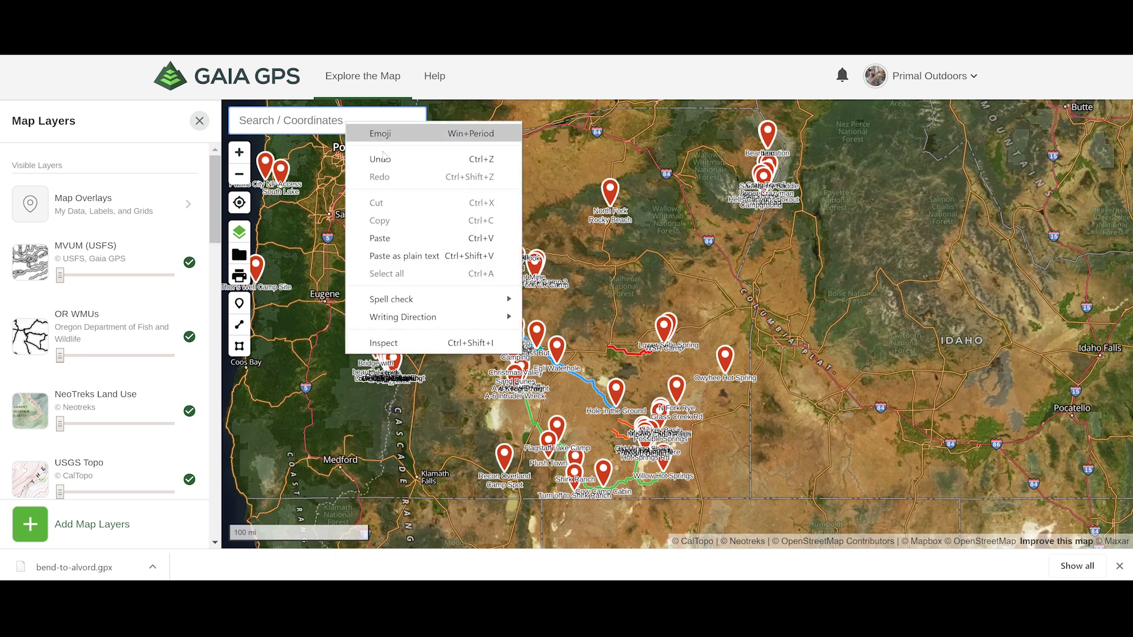
click(387, 236)
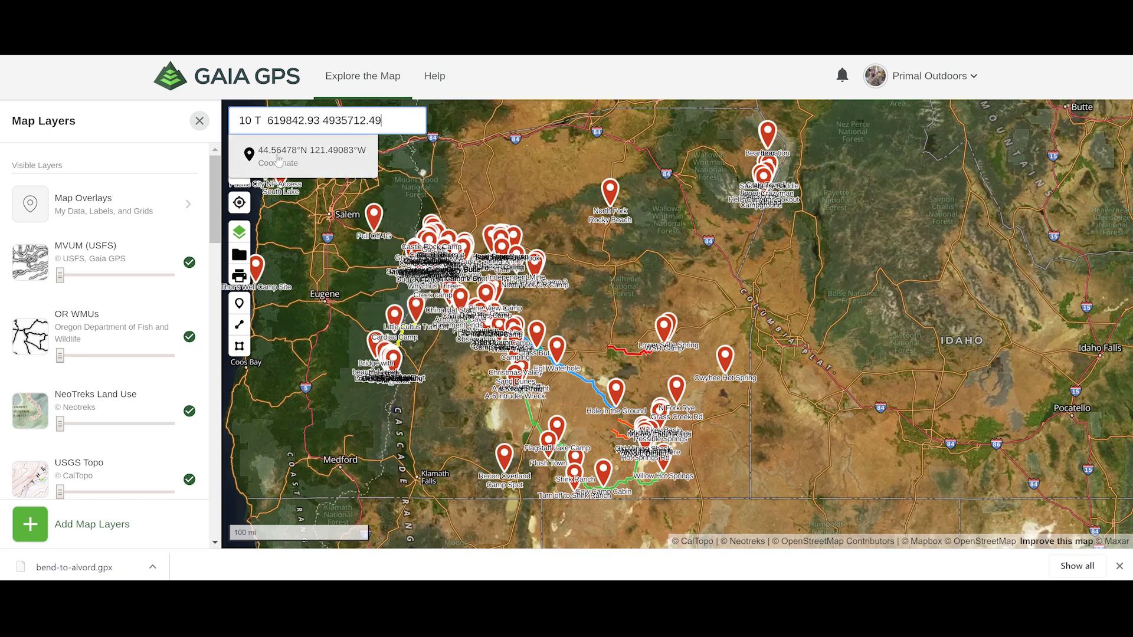
click(346, 157)
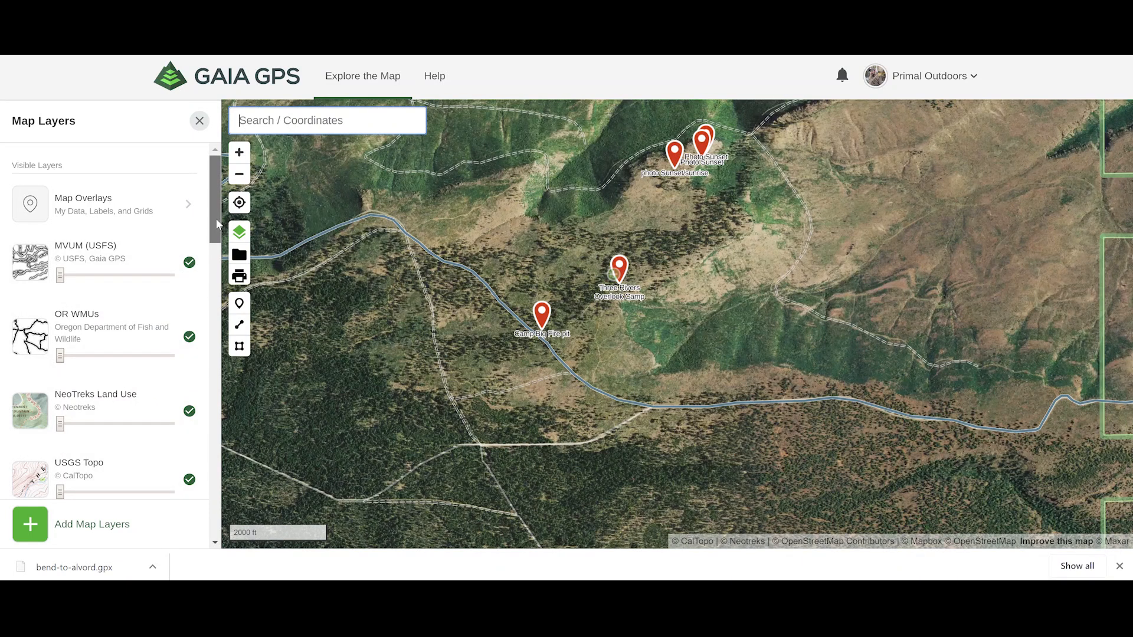
- Look through the list of visible and available map layers, down to the NatGeo trail maps and back
mouse_move(215, 223)
mouse_down()
mouse_move(216, 272)
mouse_move(215, 232)
mouse_move(216, 242)
mouse_up()
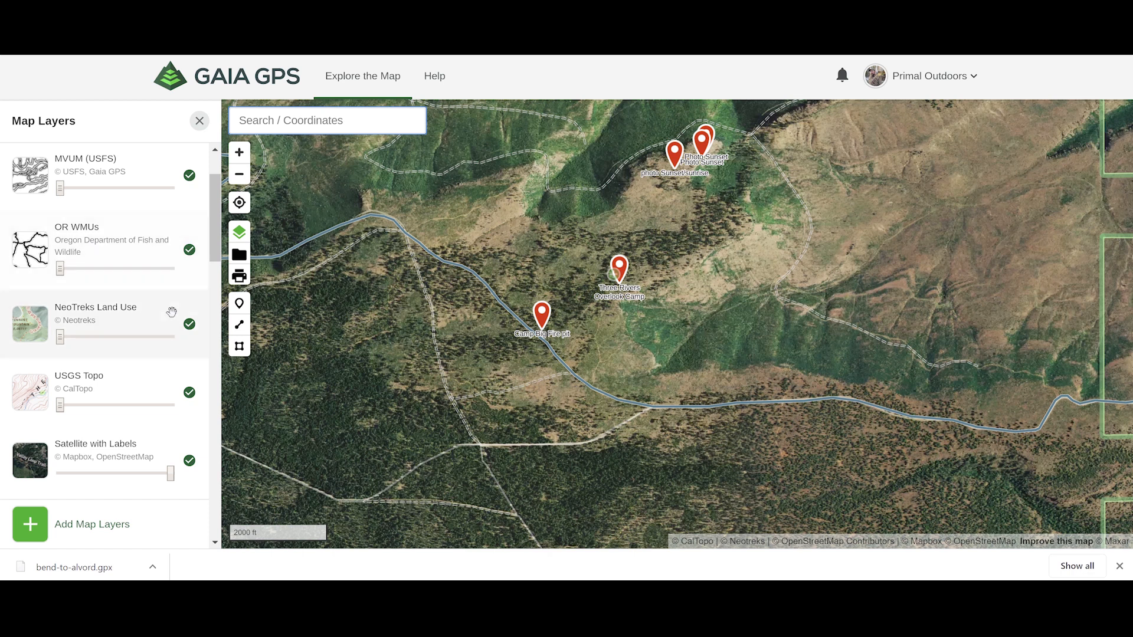
scroll(203, 266, down, 15)
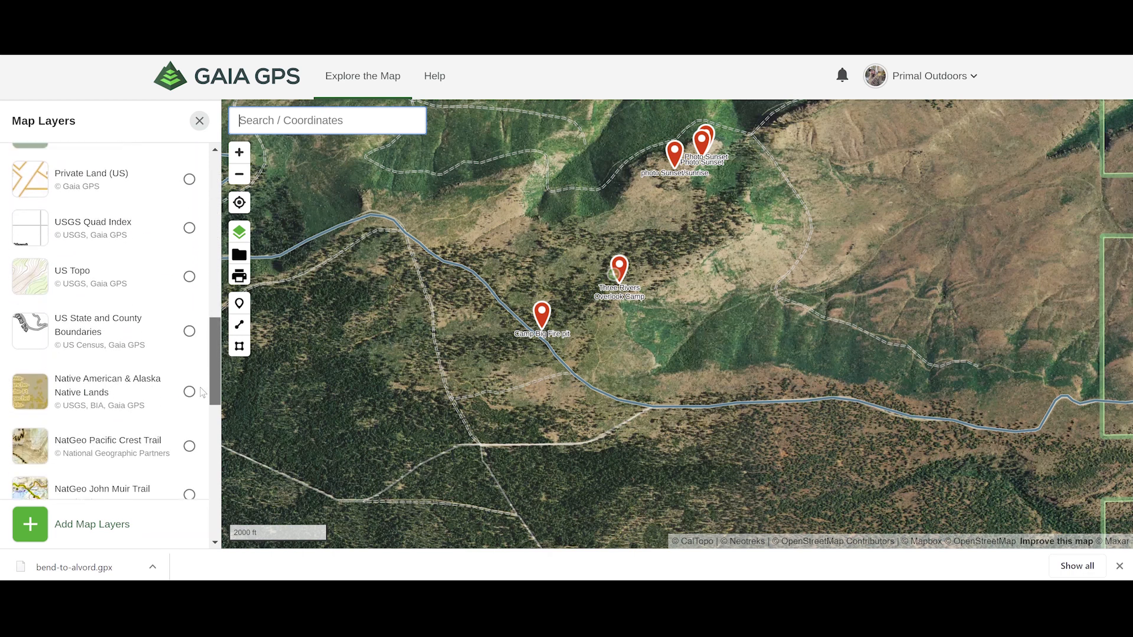
scroll(200, 417, down, 3)
scroll(197, 276, up, 10)
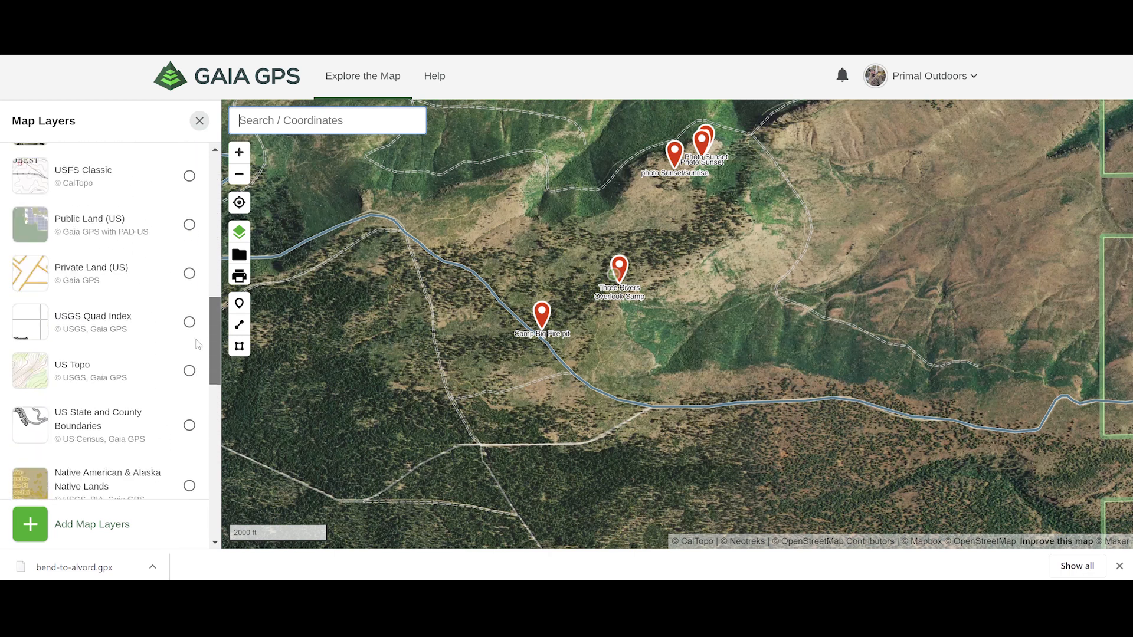
scroll(197, 276, up, 4)
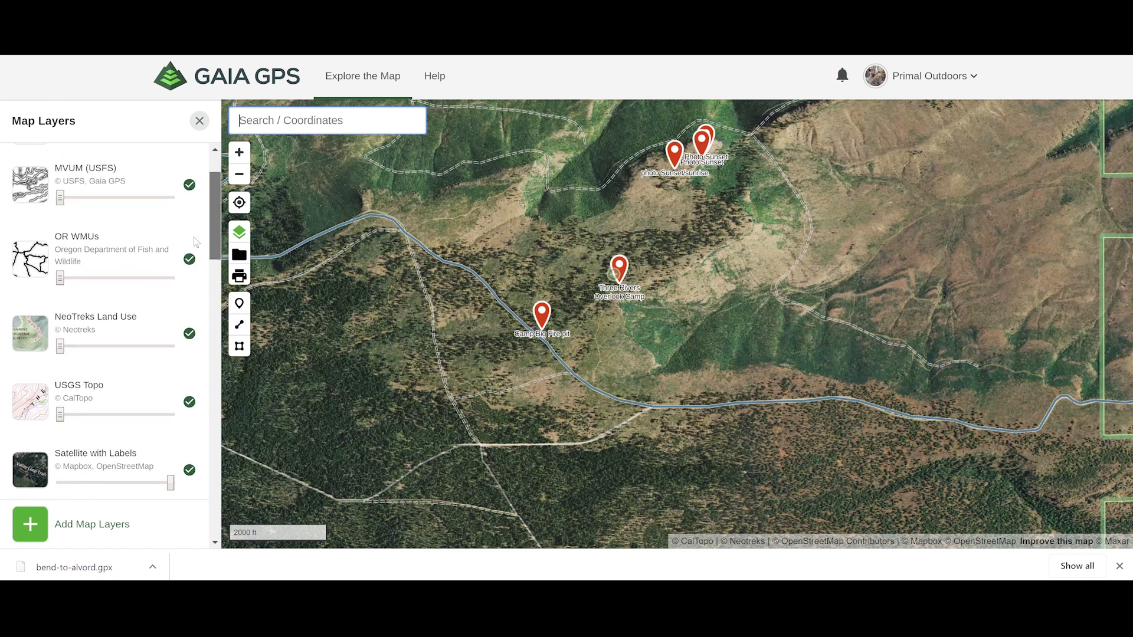